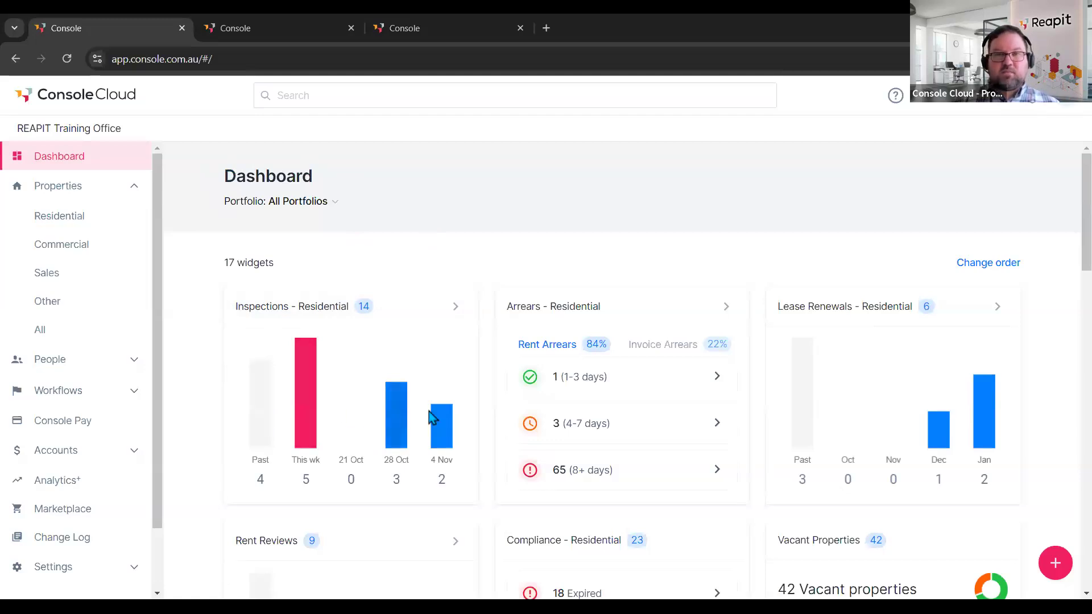
# - Open the Residential properties list showing 105 properties with their inspection and arrears workflow counts
pyautogui.click(316, 315)
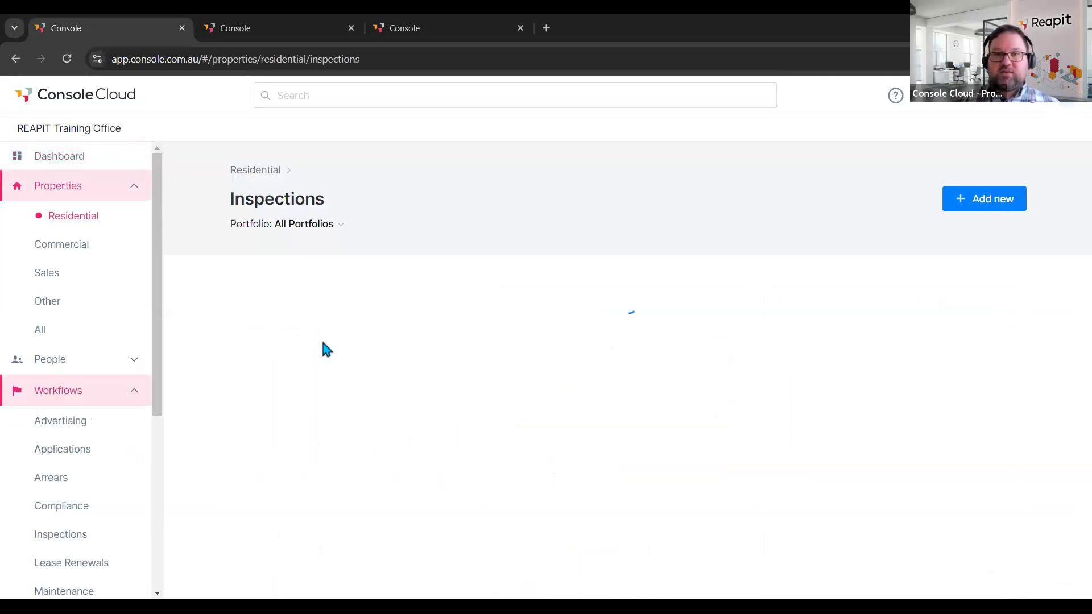
pyautogui.scroll(-2, 511, 289)
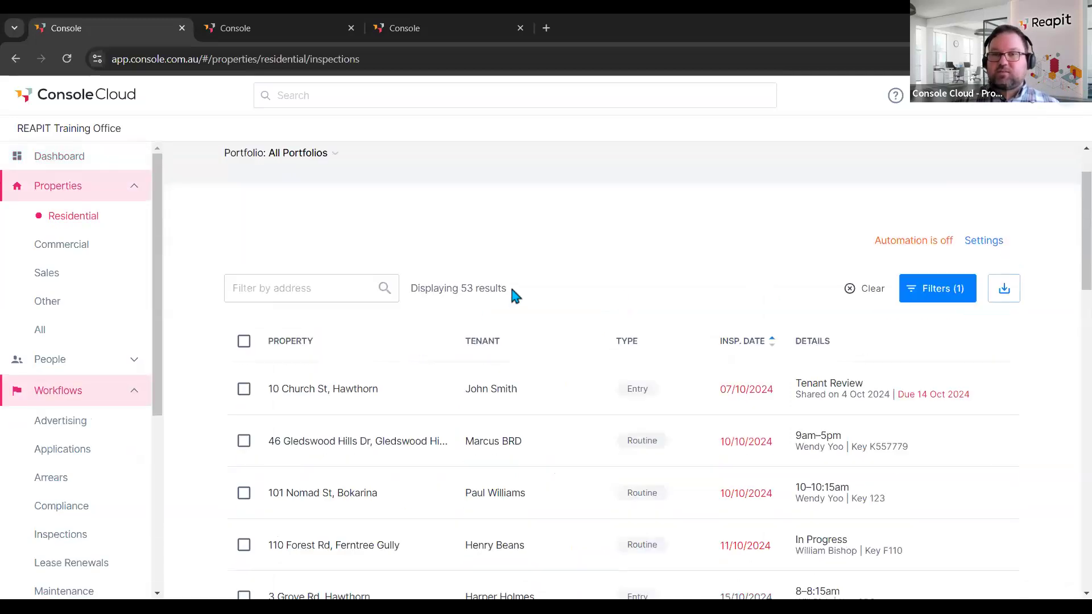
pyautogui.scroll(2, 511, 289)
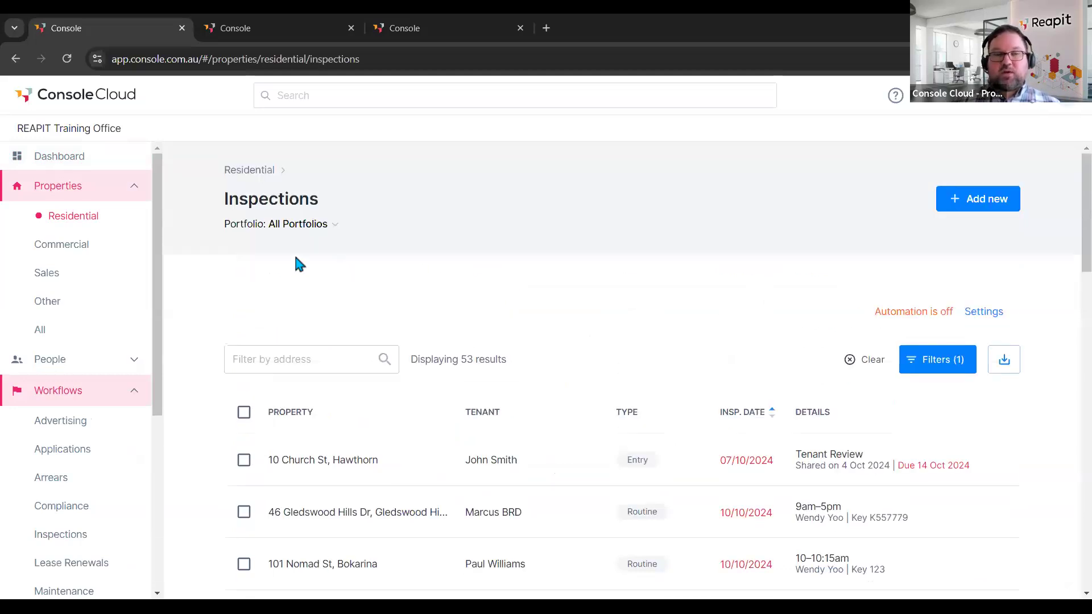
pyautogui.click(91, 222)
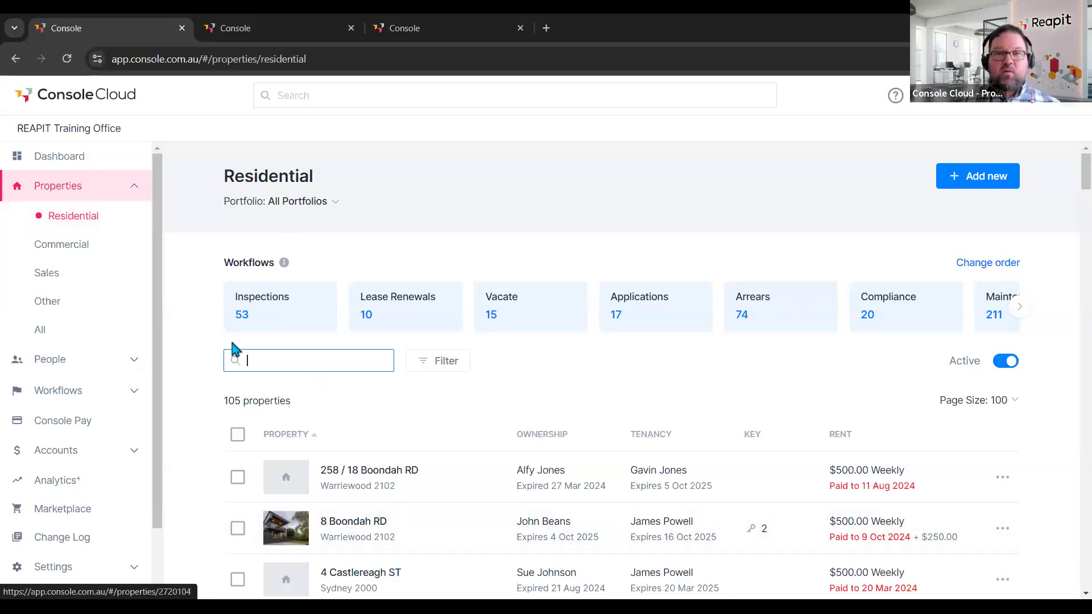
# - Open the residential Inspections workflow card listing all 53 inspections
pyautogui.click(293, 308)
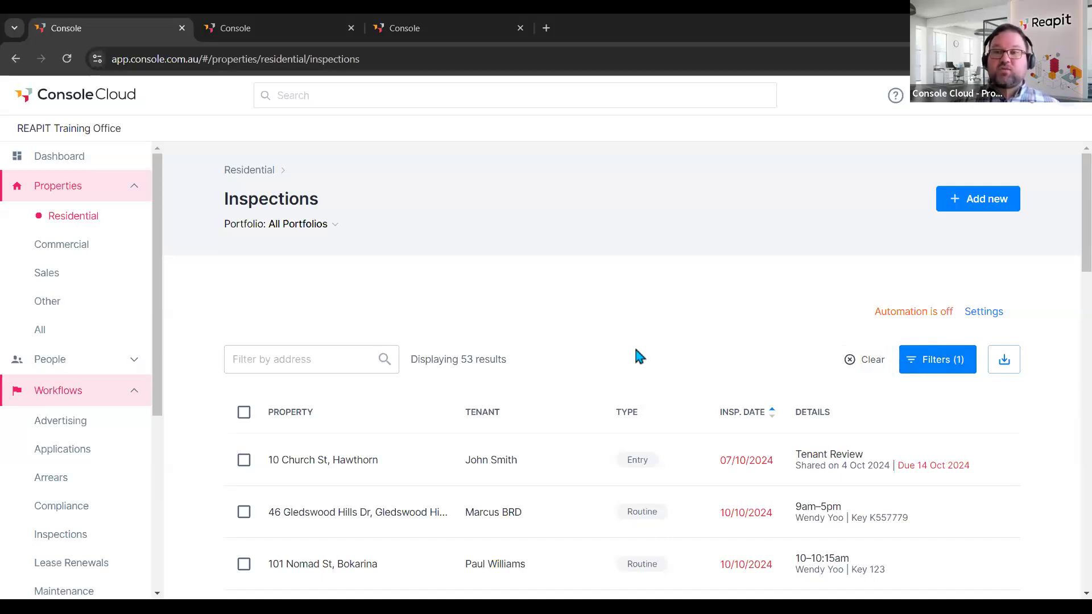
pyautogui.scroll(-4, 635, 353)
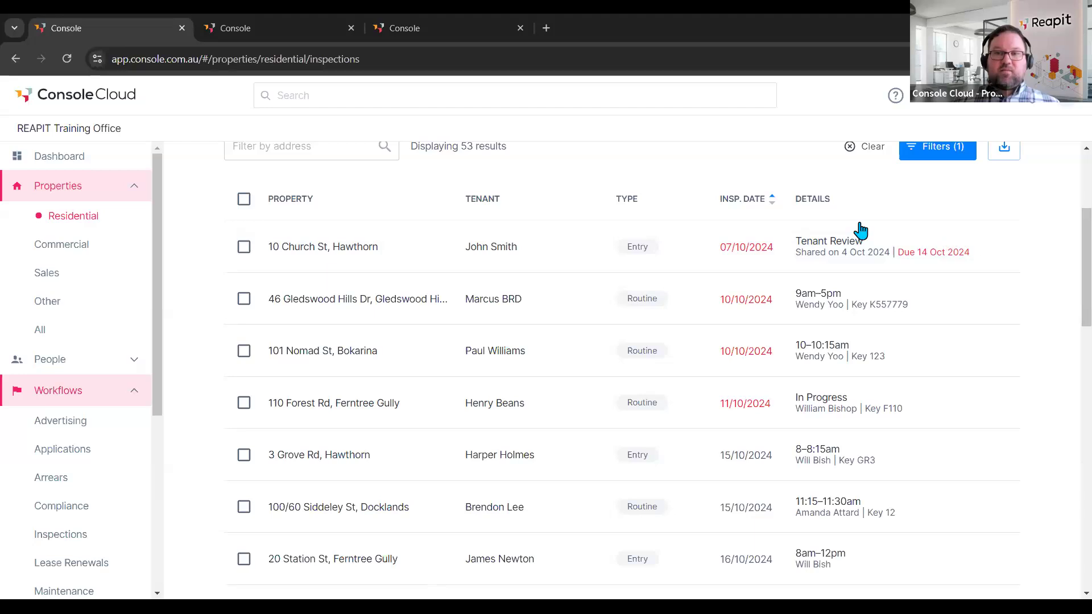
pyautogui.scroll(-1, 1026, 305)
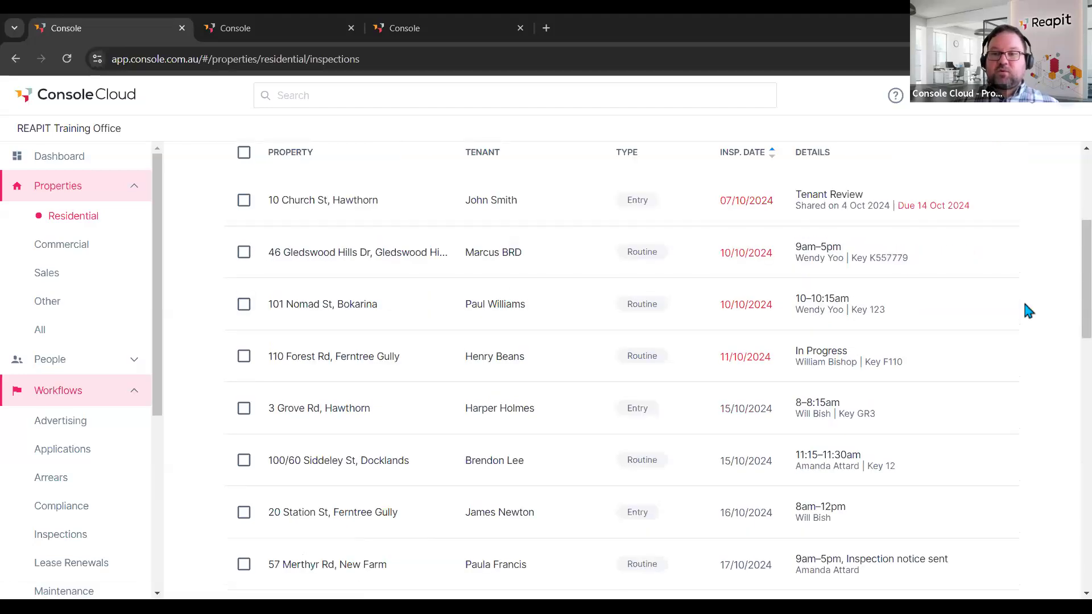
pyautogui.scroll(-4, 1024, 307)
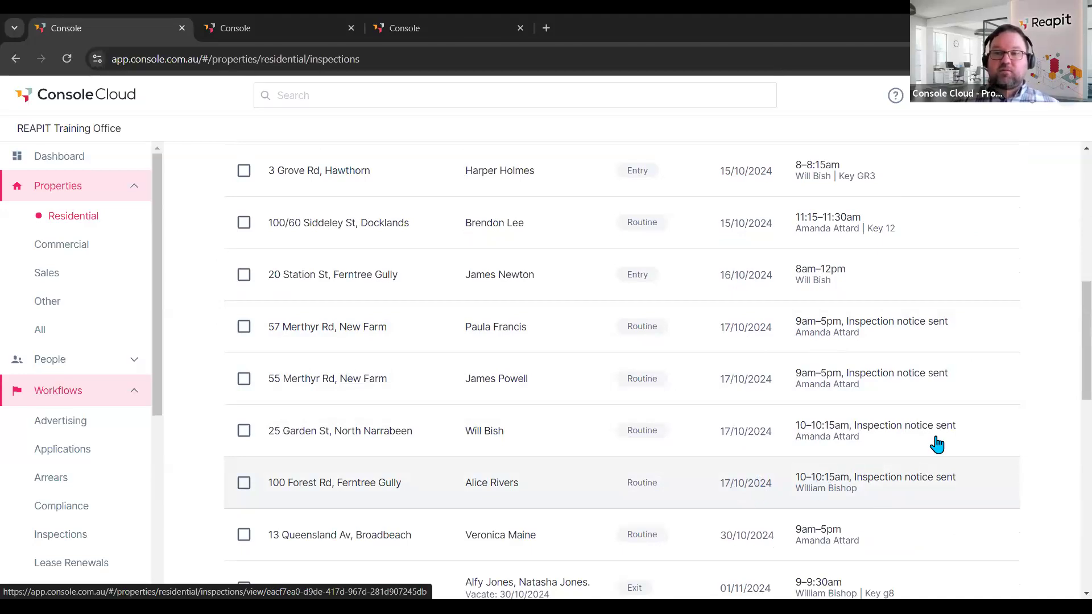
pyautogui.scroll(5, 846, 490)
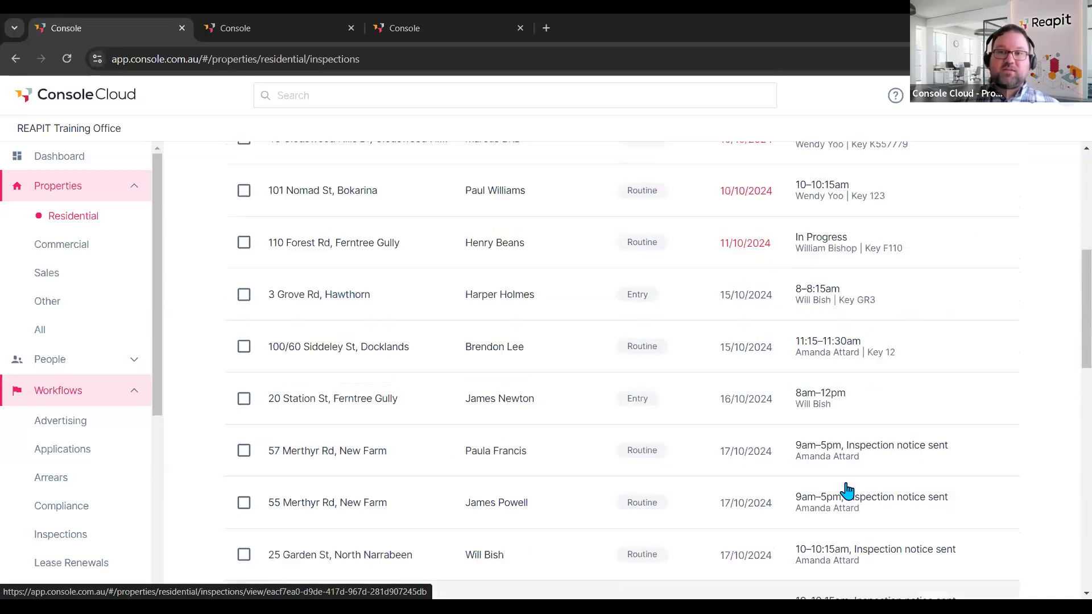
pyautogui.scroll(1, 867, 278)
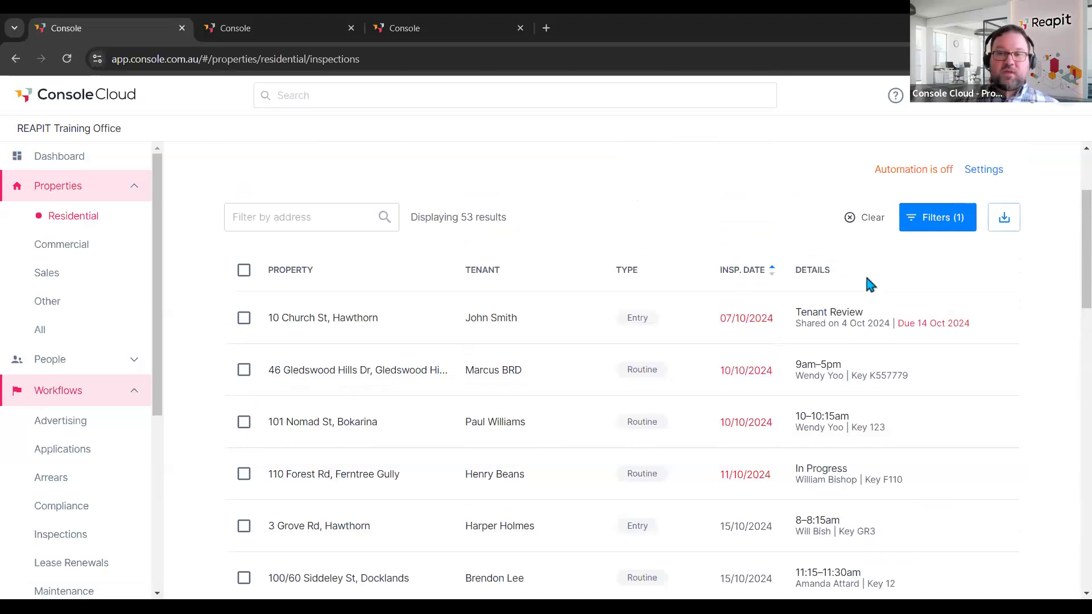
pyautogui.scroll(-1, 1024, 329)
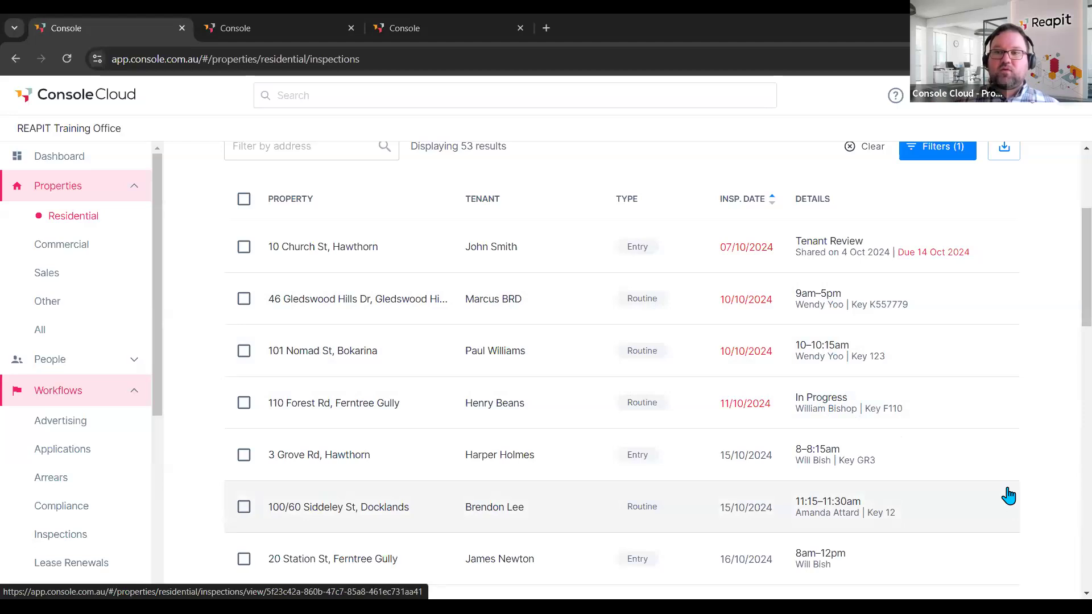
pyautogui.scroll(4, 933, 374)
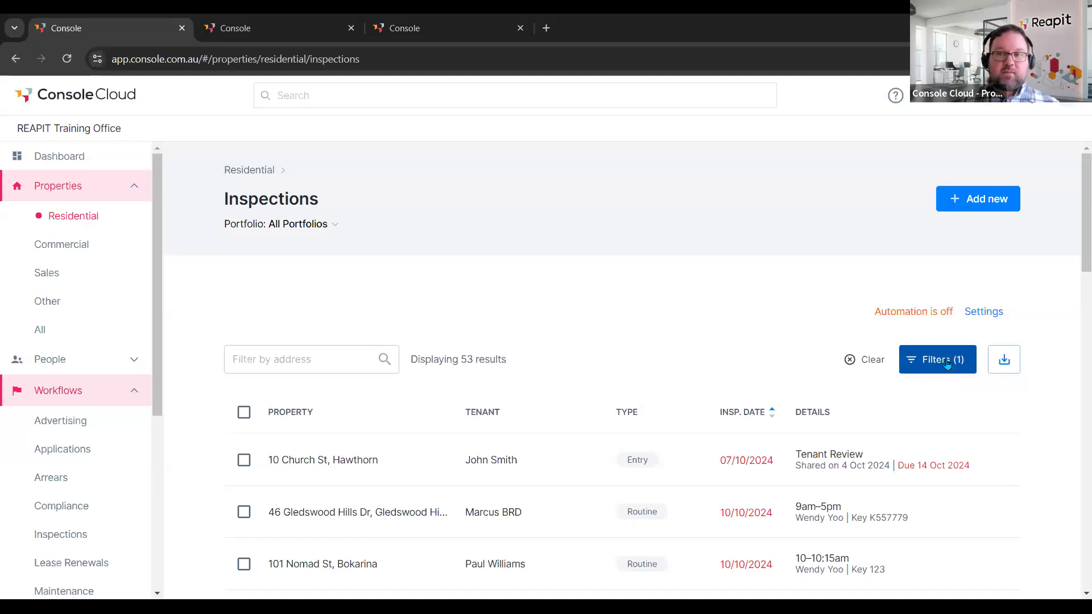
# - Apply a Routine inspection filter with Status left at All open, leaving 48 results
pyautogui.click(947, 367)
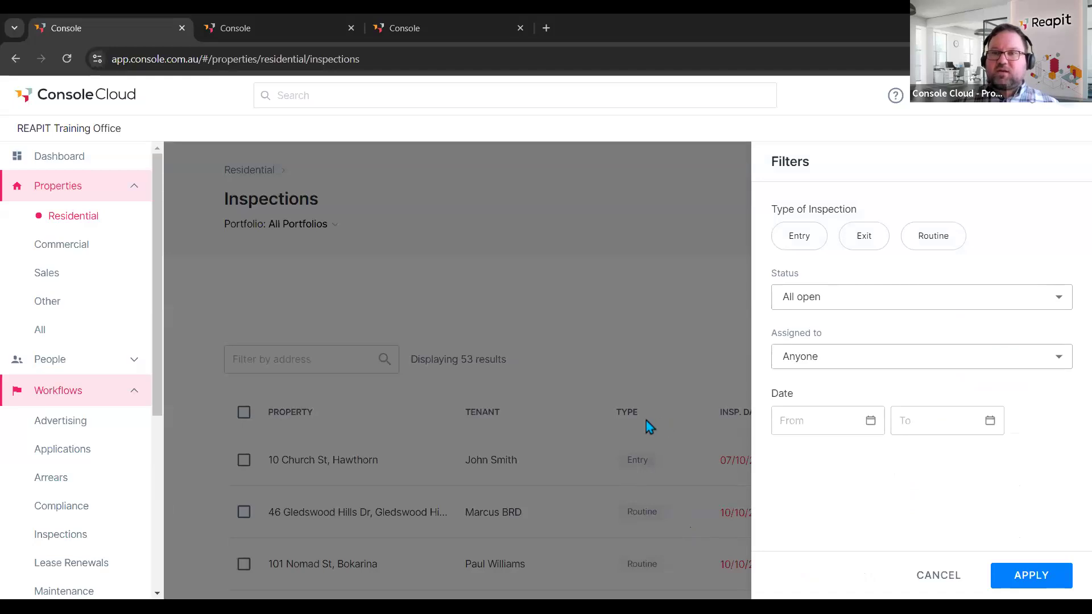
pyautogui.click(938, 238)
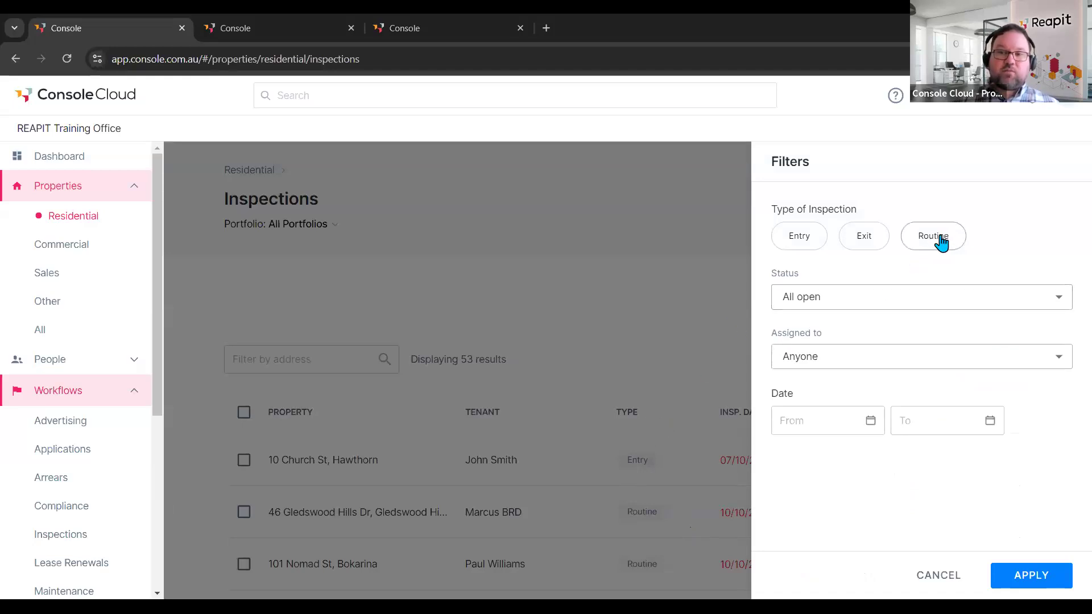
pyautogui.click(880, 298)
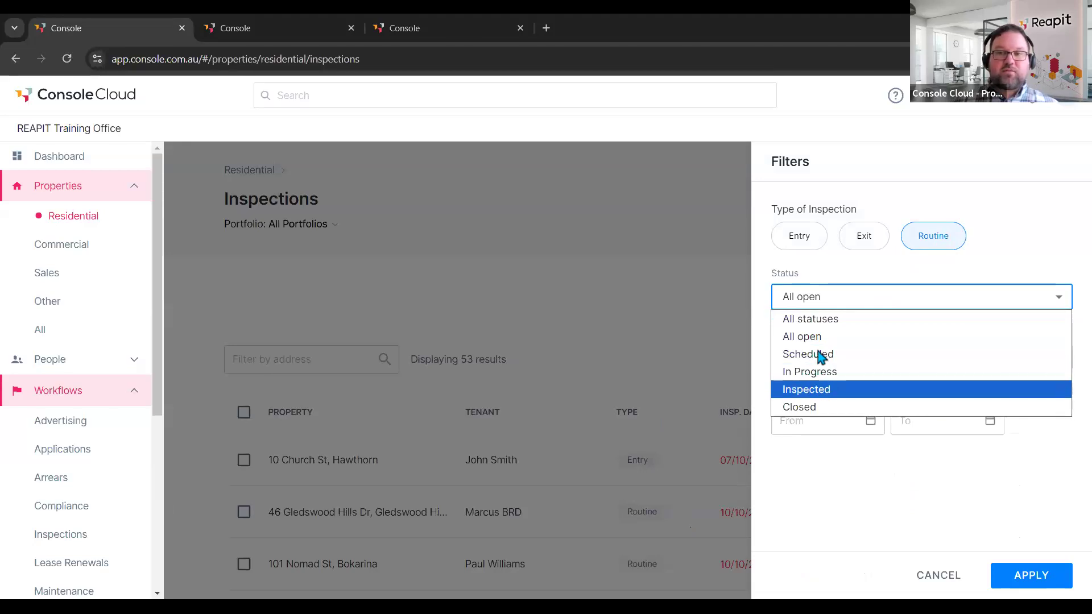
pyautogui.click(880, 508)
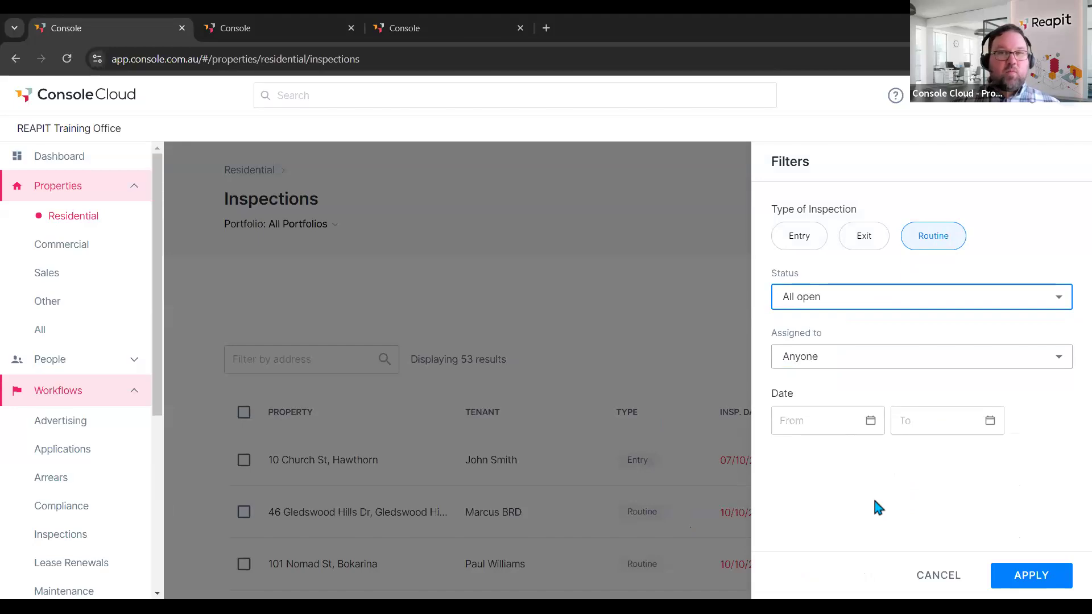
pyautogui.click(871, 423)
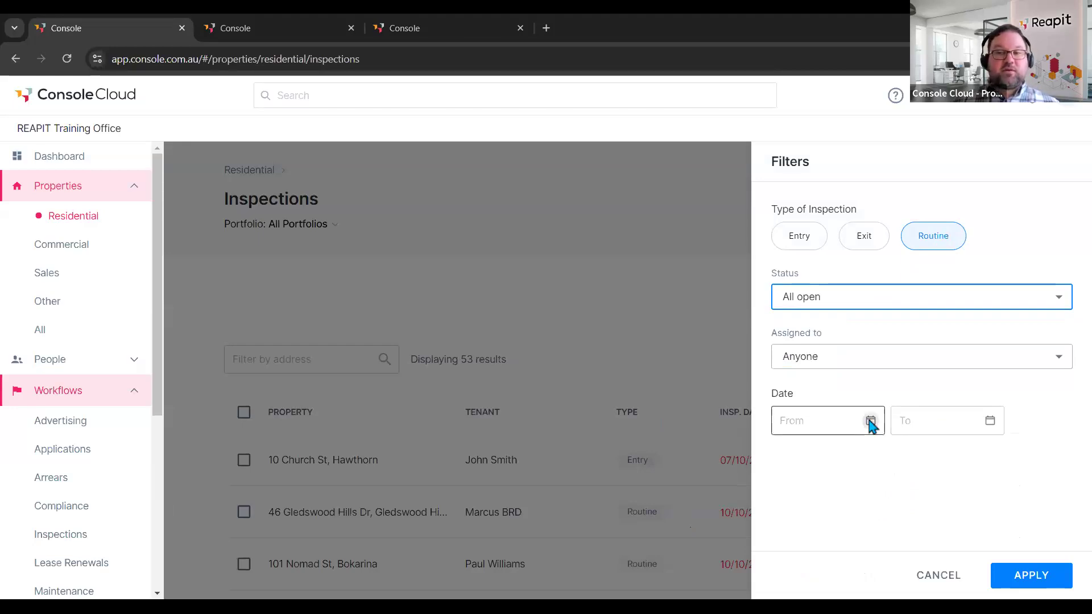
pyautogui.click(991, 420)
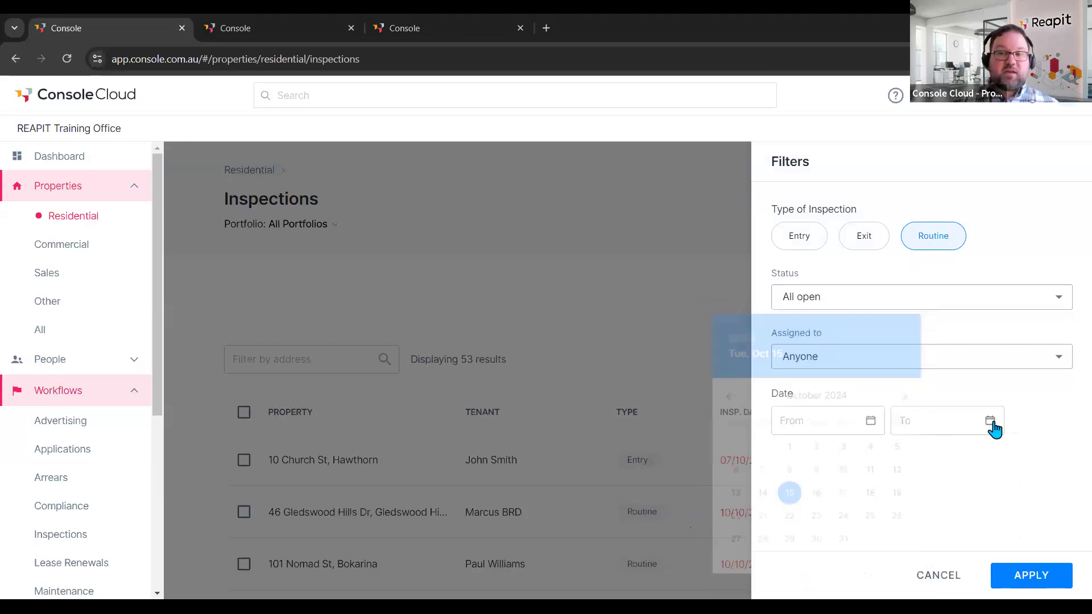
pyautogui.click(990, 420)
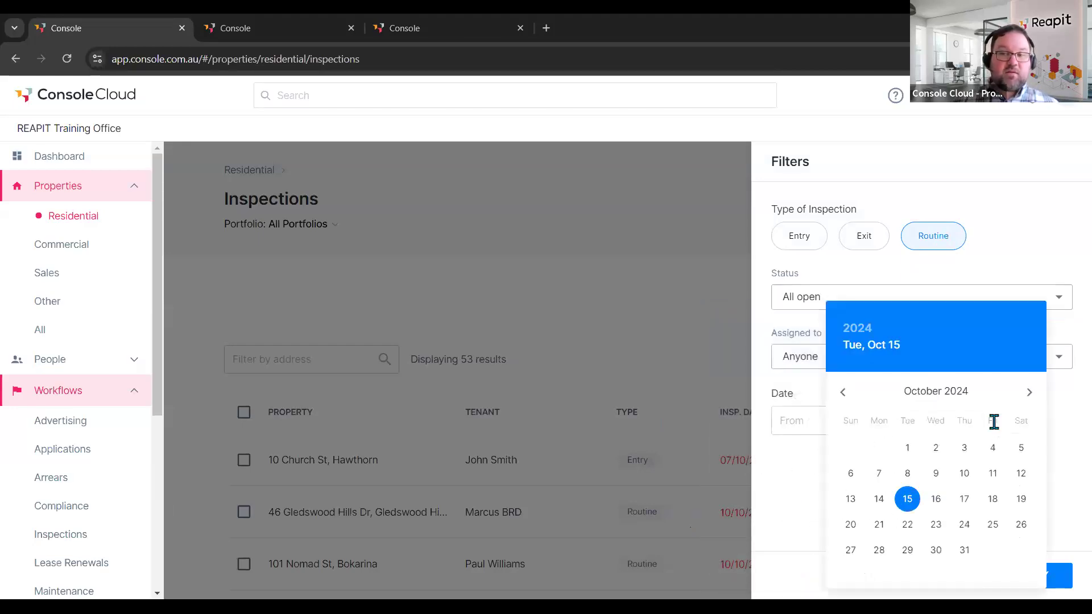
pyautogui.click(1057, 423)
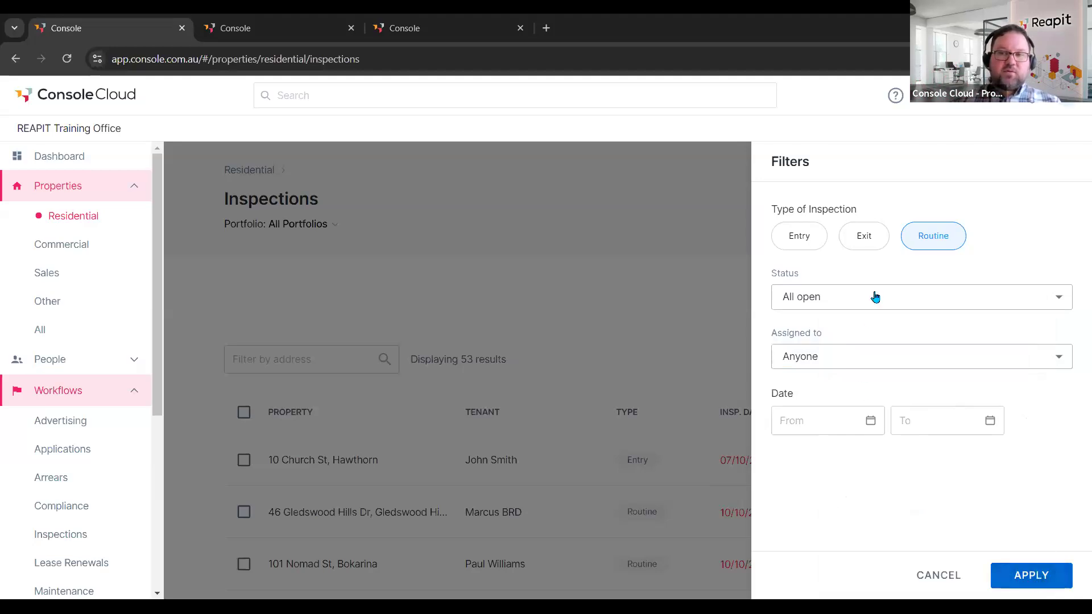
pyautogui.click(1032, 581)
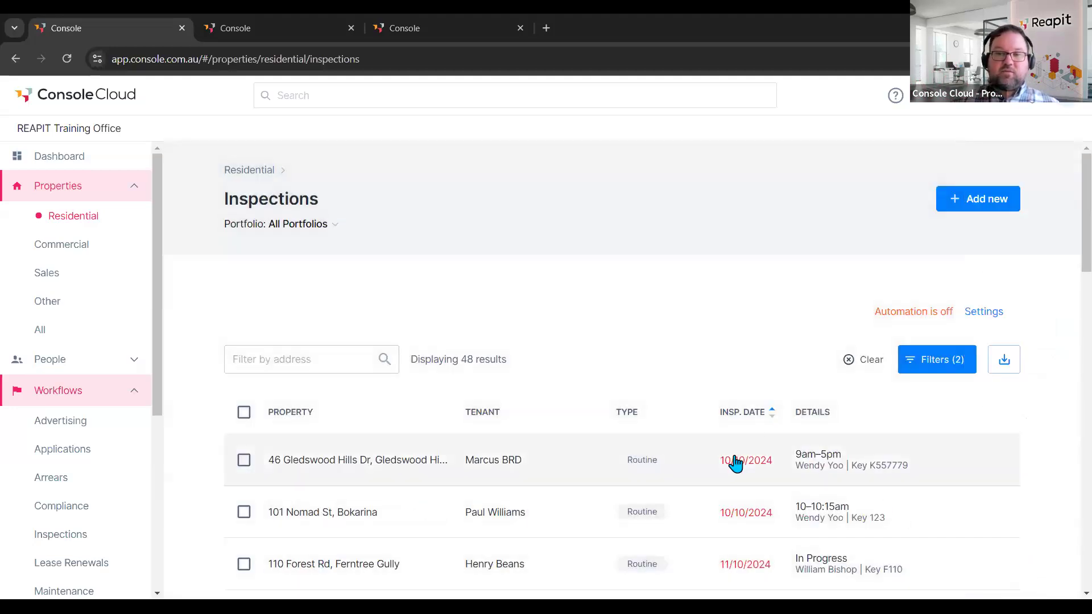
pyautogui.scroll(-4, 728, 458)
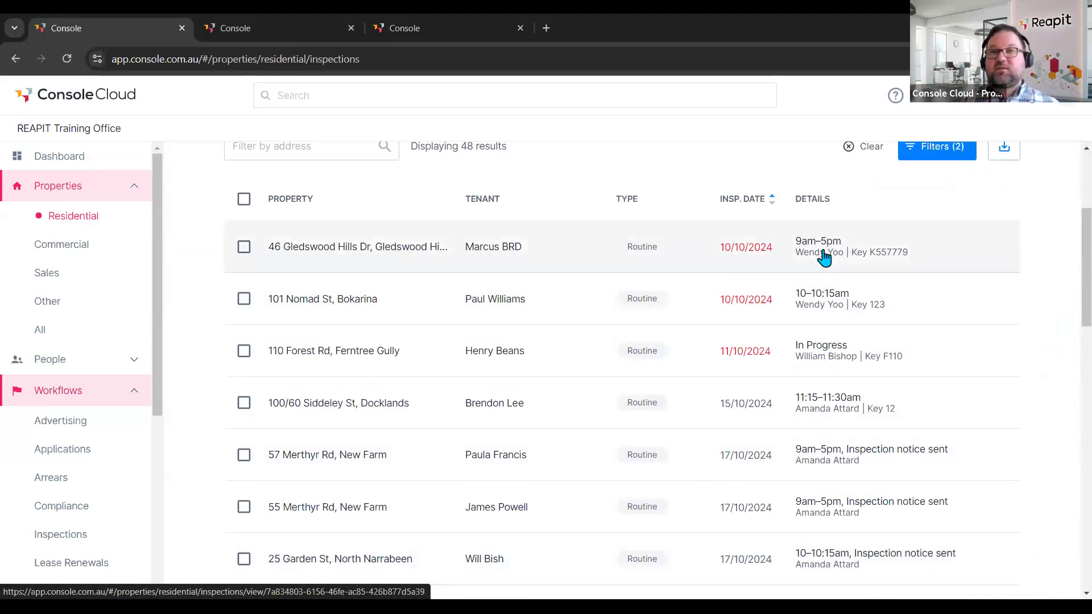
pyautogui.click(243, 249)
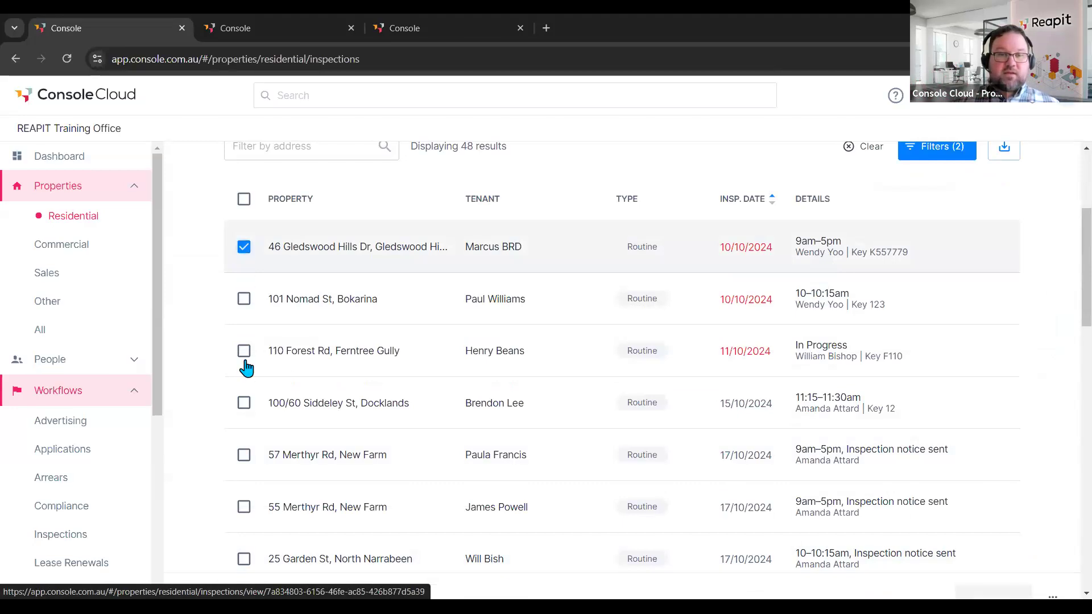
pyautogui.click(244, 300)
pyautogui.click(243, 405)
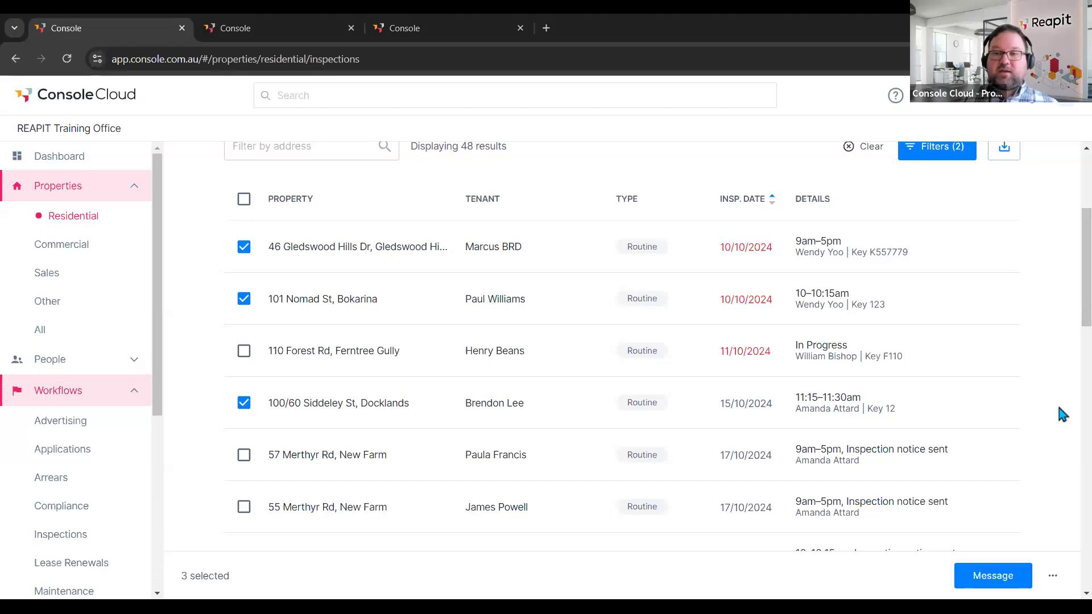
pyautogui.click(1054, 580)
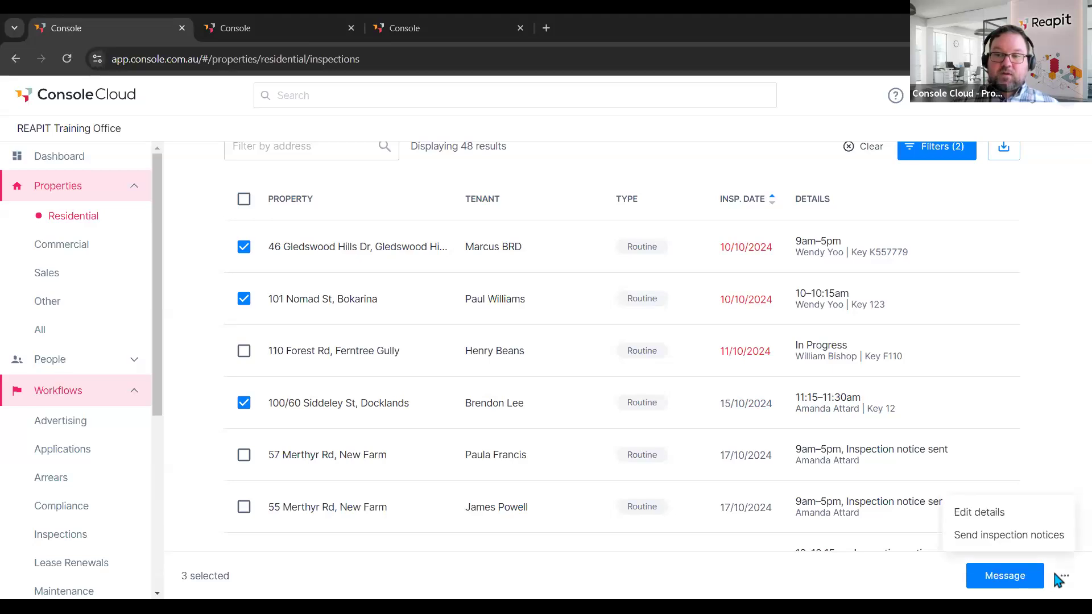
pyautogui.click(990, 519)
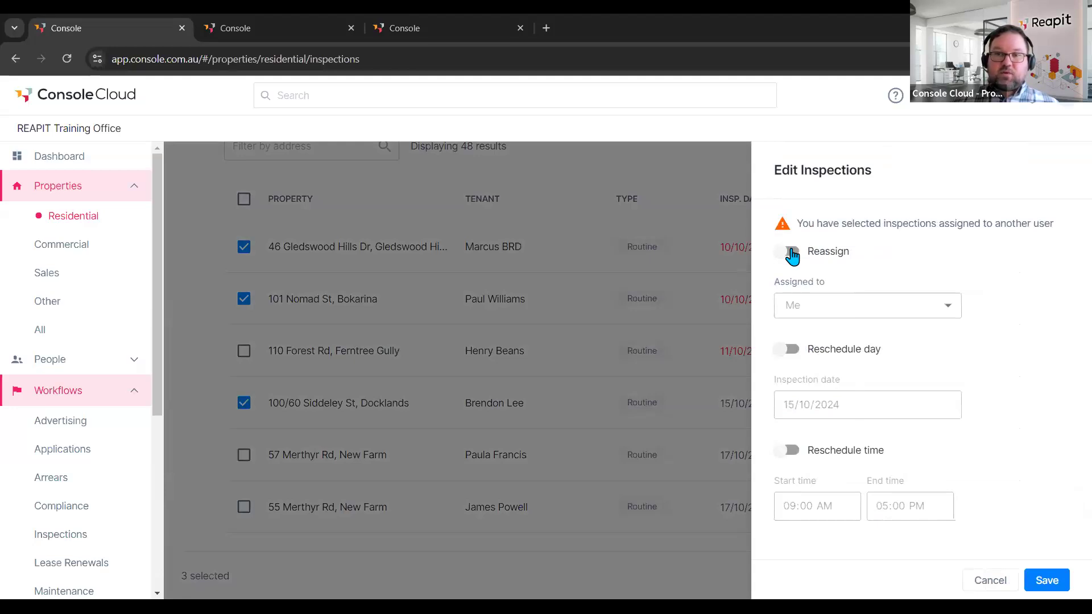
# - Reassign the three selected inspections to a new staff member
pyautogui.click(793, 259)
pyautogui.click(800, 307)
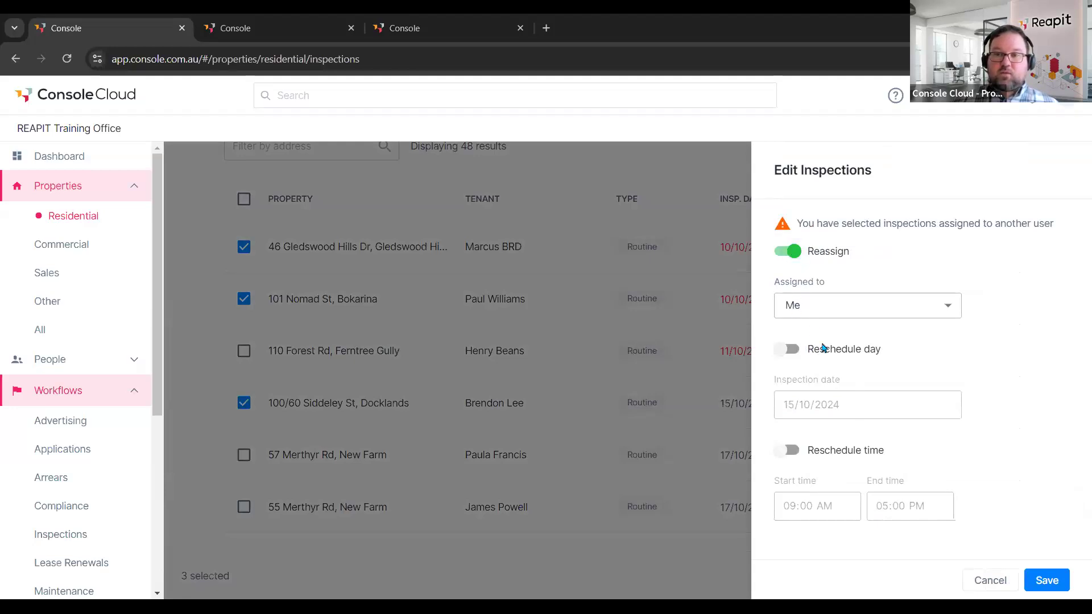
pyautogui.click(833, 367)
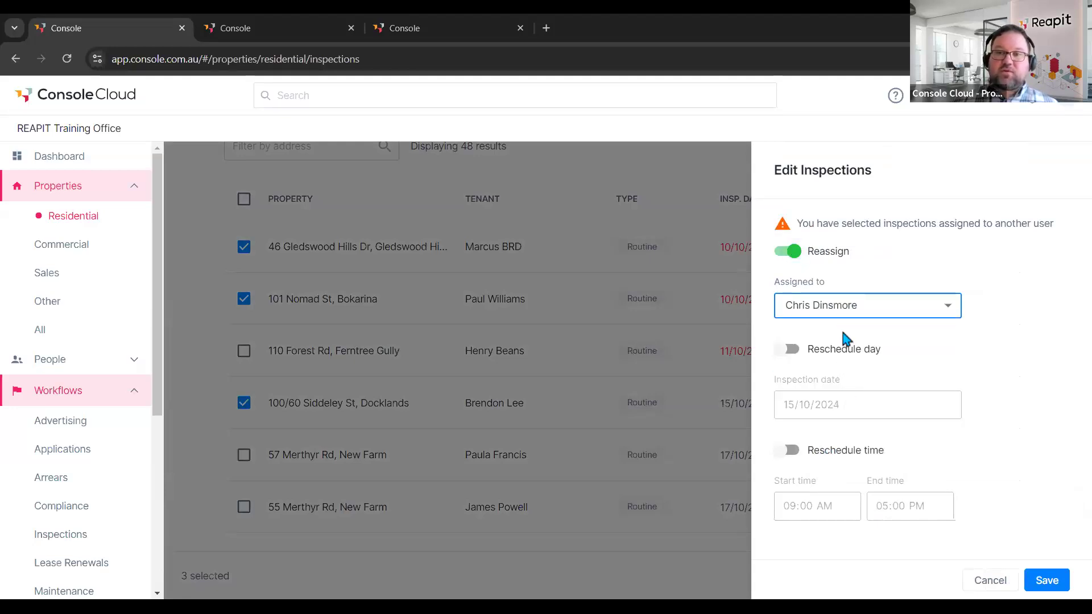
pyautogui.click(831, 311)
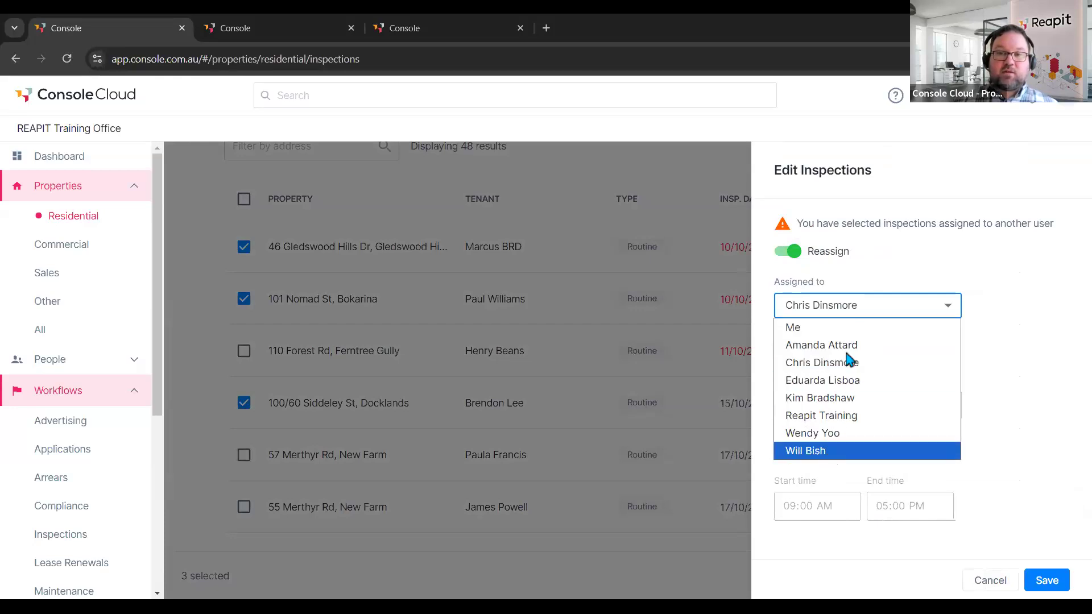
pyautogui.click(800, 364)
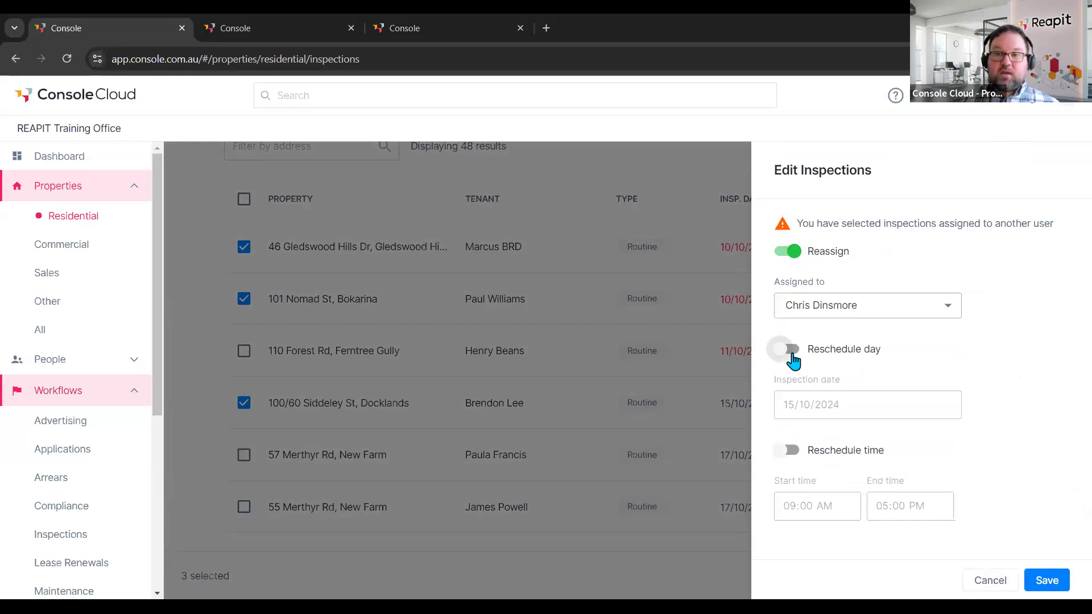
# - Reschedule them to 24/10/2024, 9:00 AM to 12:00 PM, and save
pyautogui.click(792, 353)
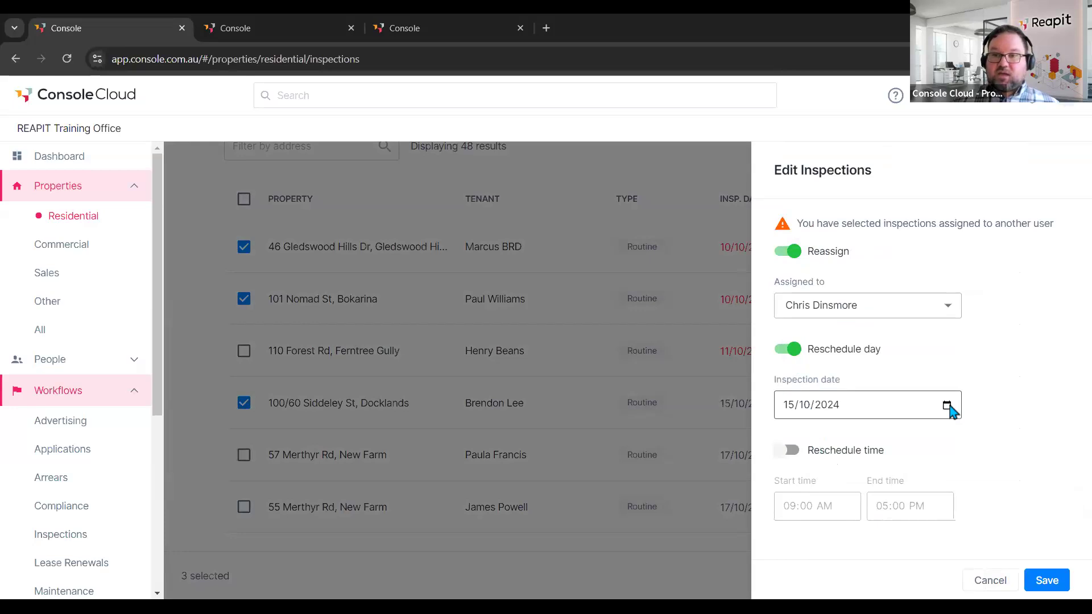
pyautogui.click(947, 405)
pyautogui.click(853, 315)
pyautogui.click(794, 452)
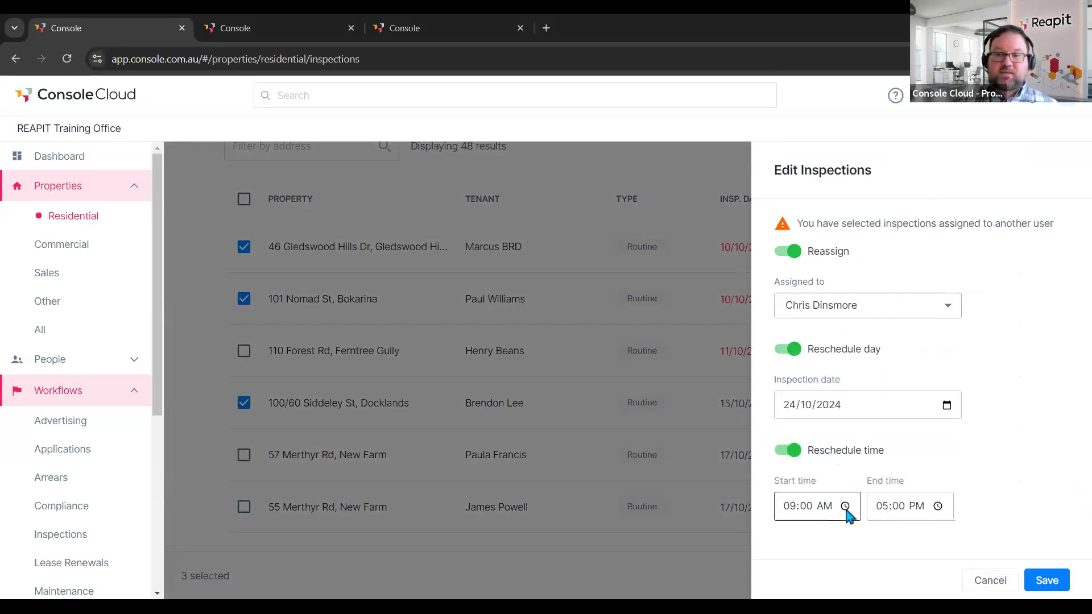
pyautogui.click(886, 511)
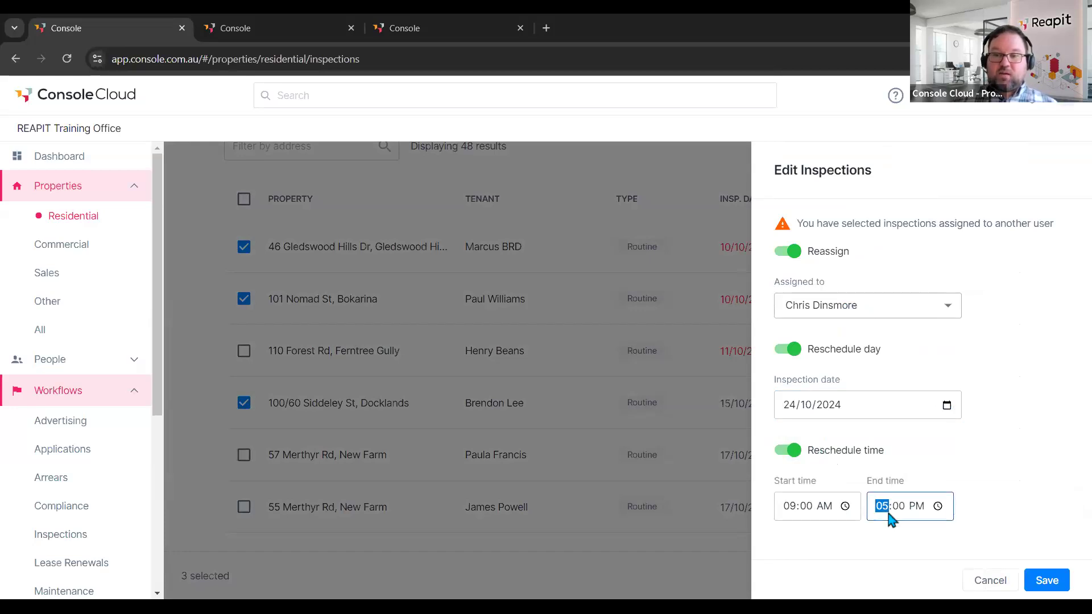
pyautogui.write('12')
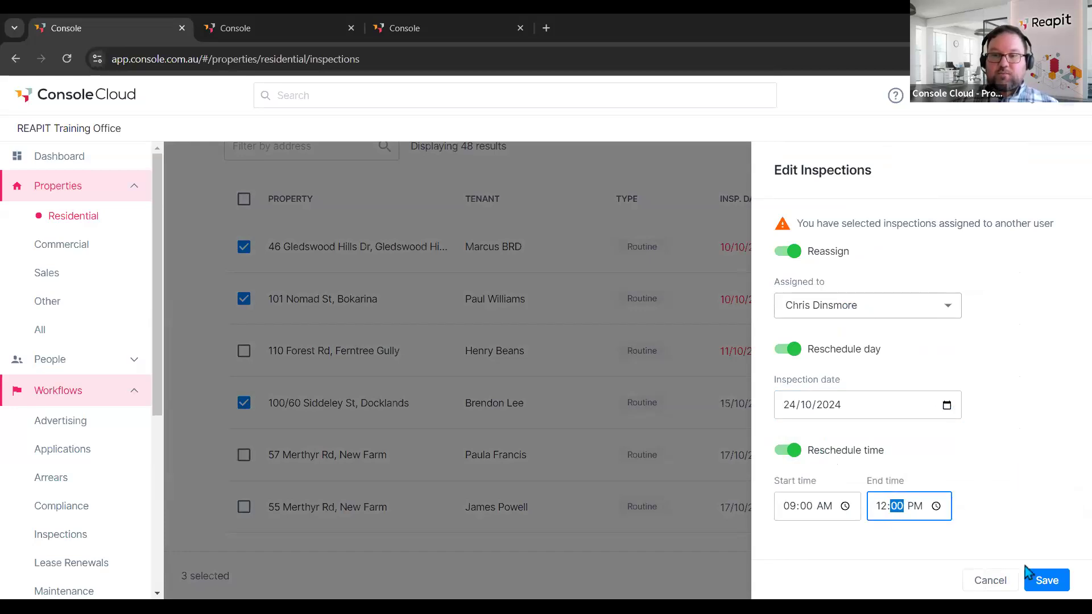
pyautogui.click(1045, 579)
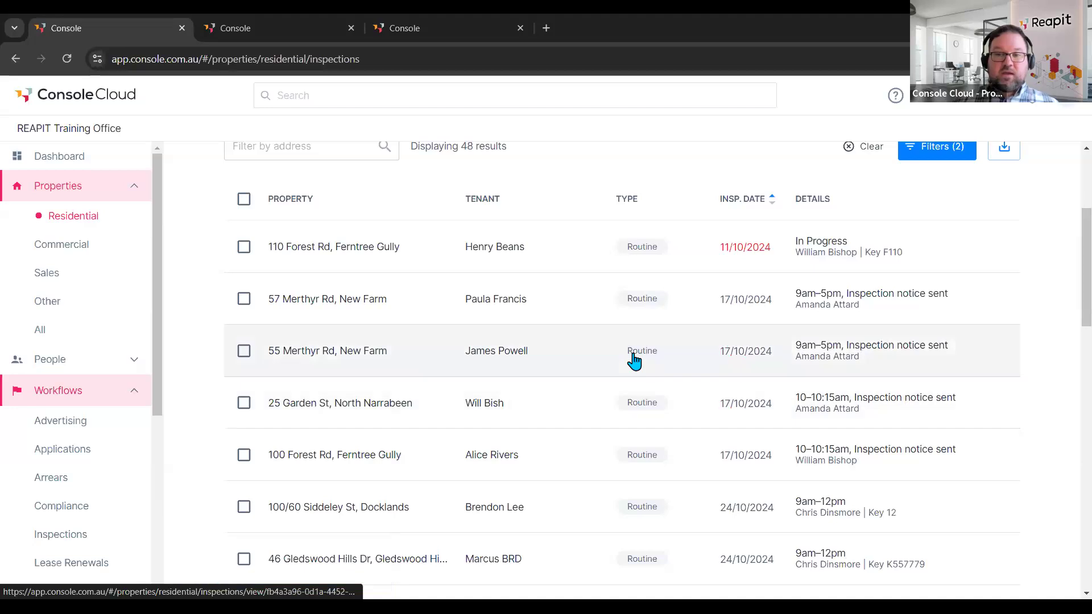
# - Select the Siddeley St, Gledswood Hills and Nomad St 24/10/2024 rows and show more bulk actions
pyautogui.scroll(-2, 637, 357)
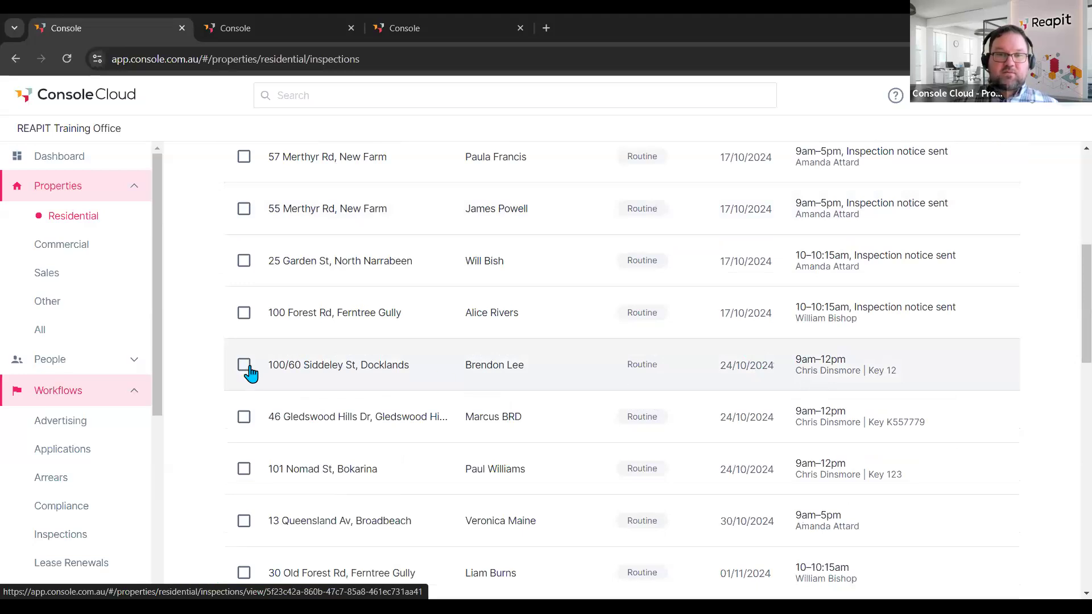
pyautogui.keyDown('shift'); pyautogui.click(244, 470); pyautogui.keyUp('shift')
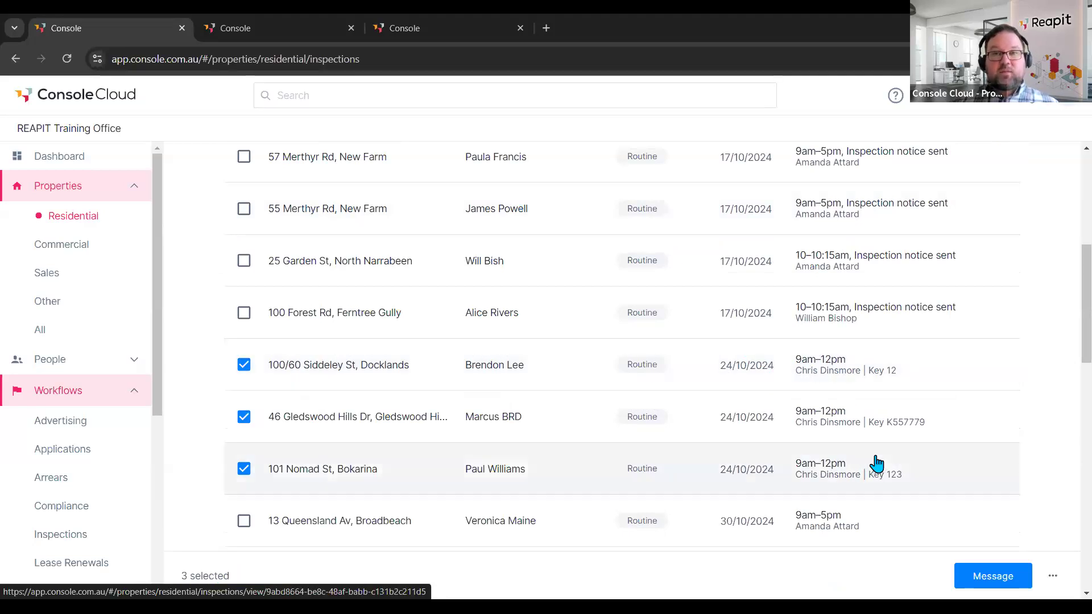
pyautogui.click(1053, 578)
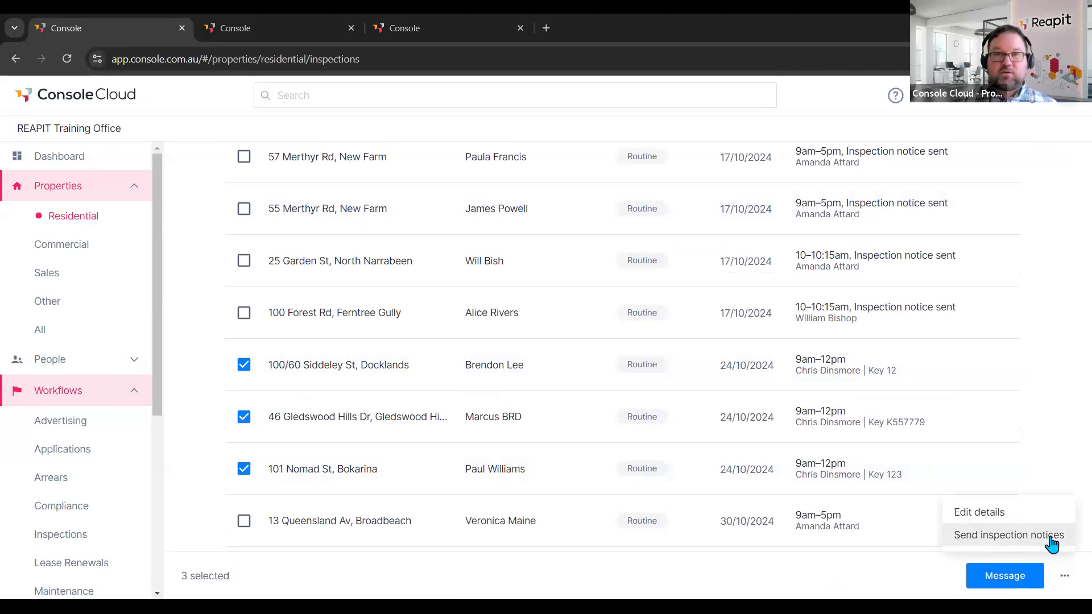
# - Review the notice email and attachment, then send it anyway despite tenants without email
pyautogui.click(991, 542)
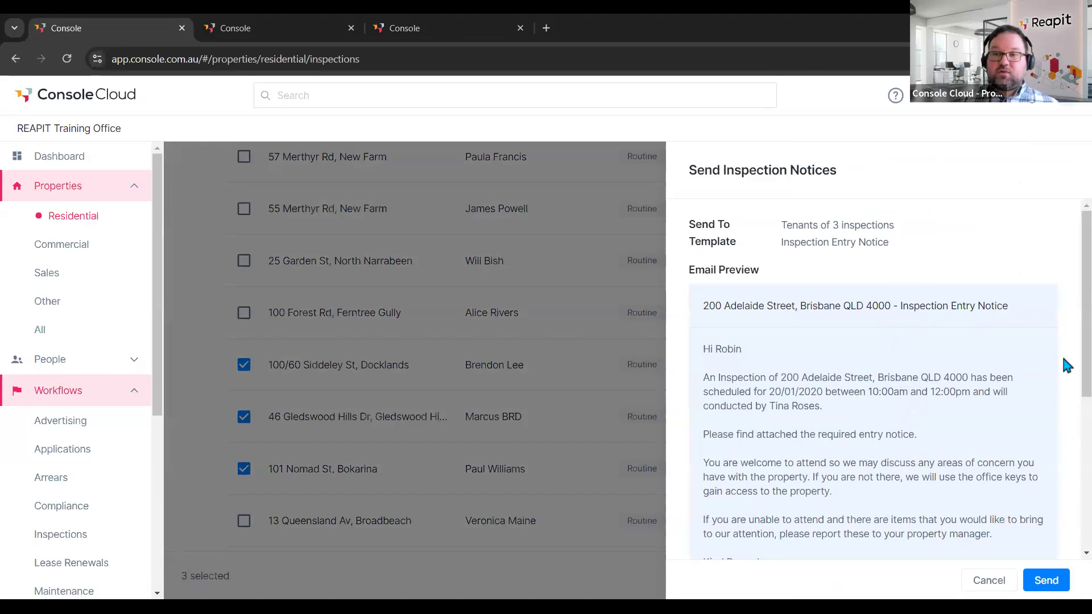
pyautogui.scroll(-5, 1067, 365)
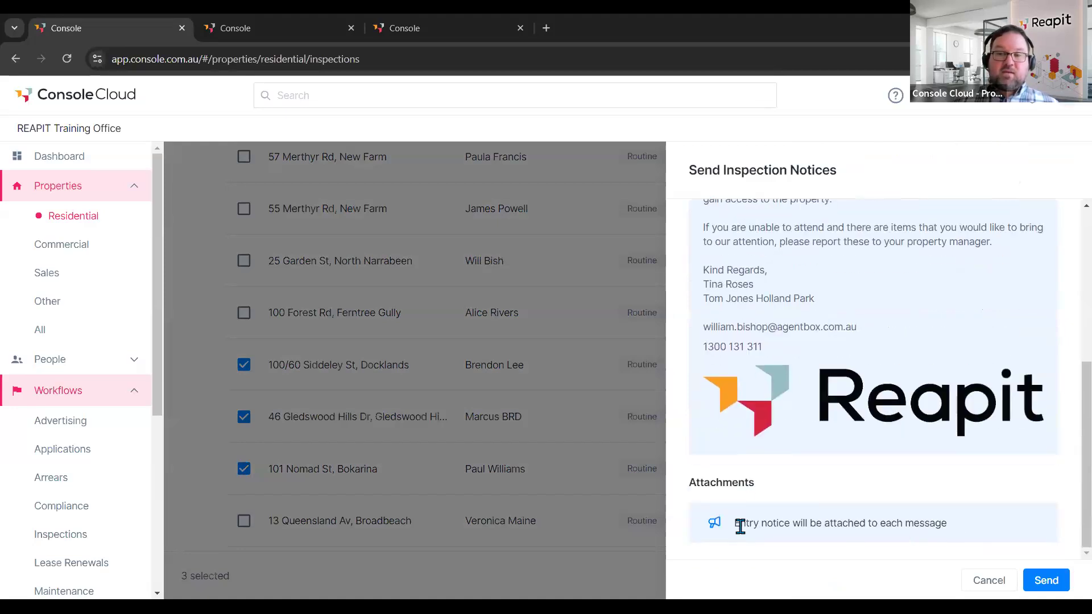
pyautogui.moveTo(734, 523); pyautogui.dragTo(802, 560)
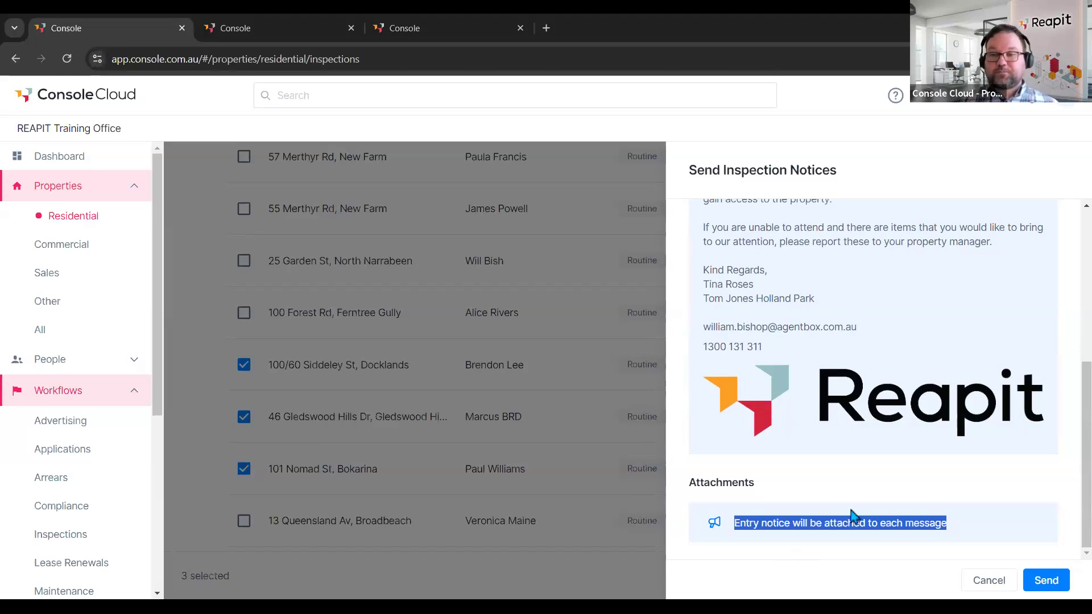
pyautogui.click(887, 478)
pyautogui.click(1054, 584)
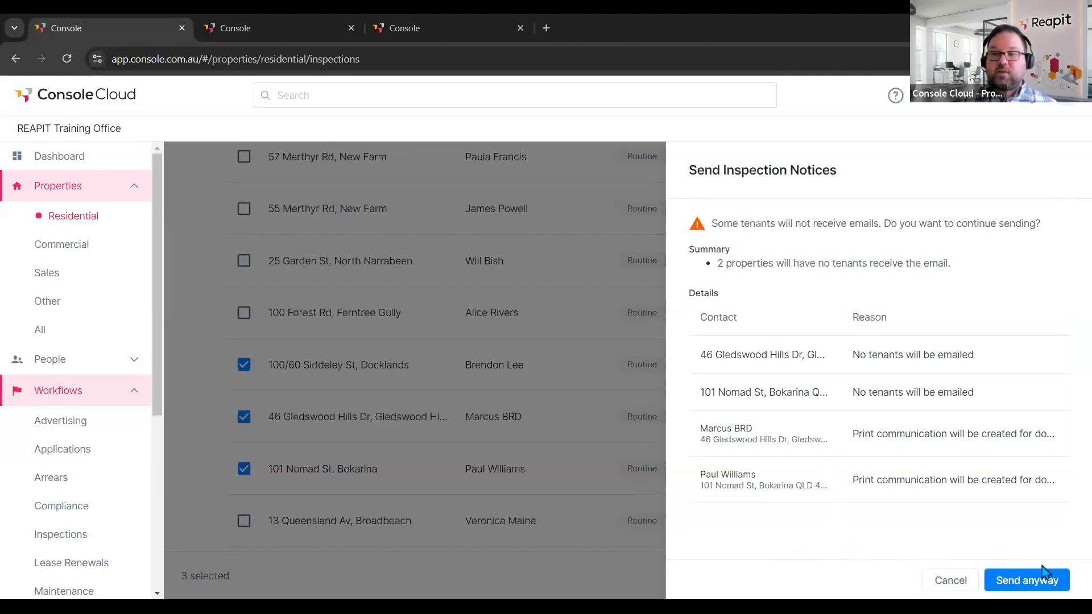
pyautogui.click(1031, 580)
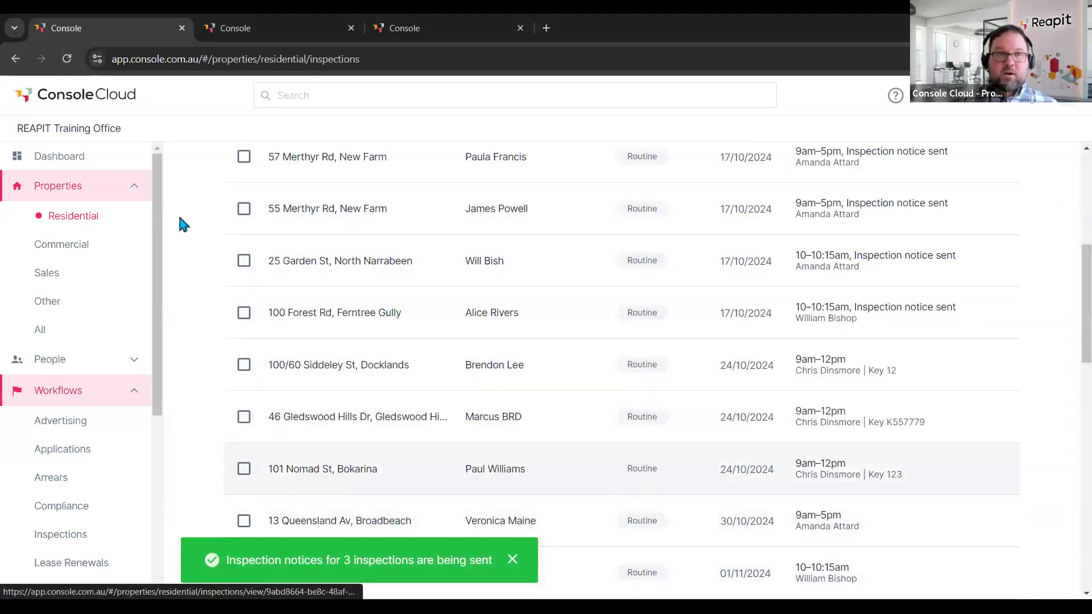
# - Reload the page and scroll the Inspections list down to the 24/10/2024 rows
pyautogui.click(67, 60)
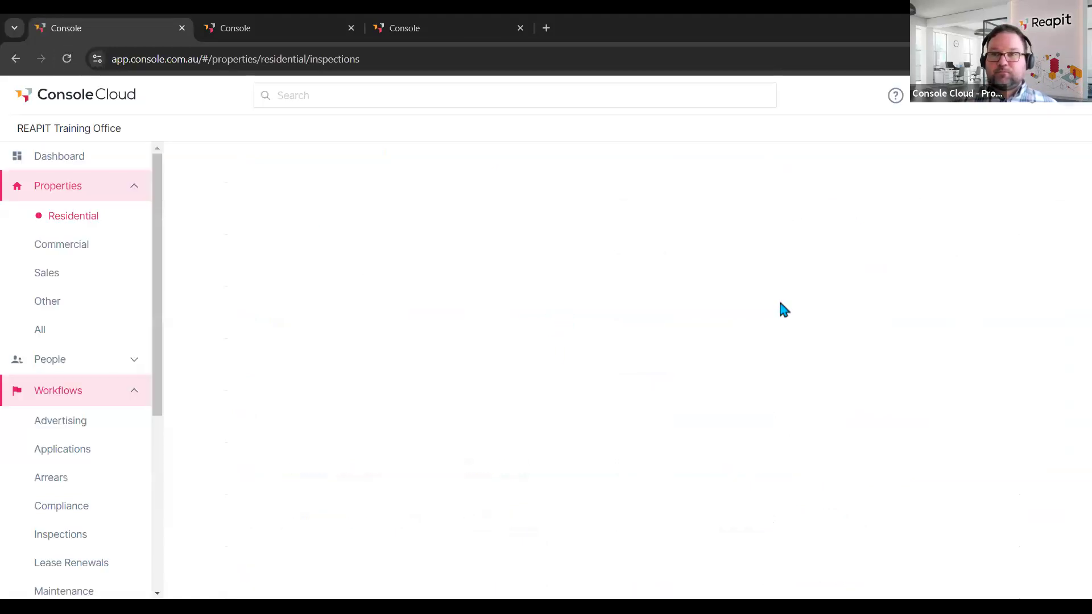
pyautogui.scroll(-6, 697, 298)
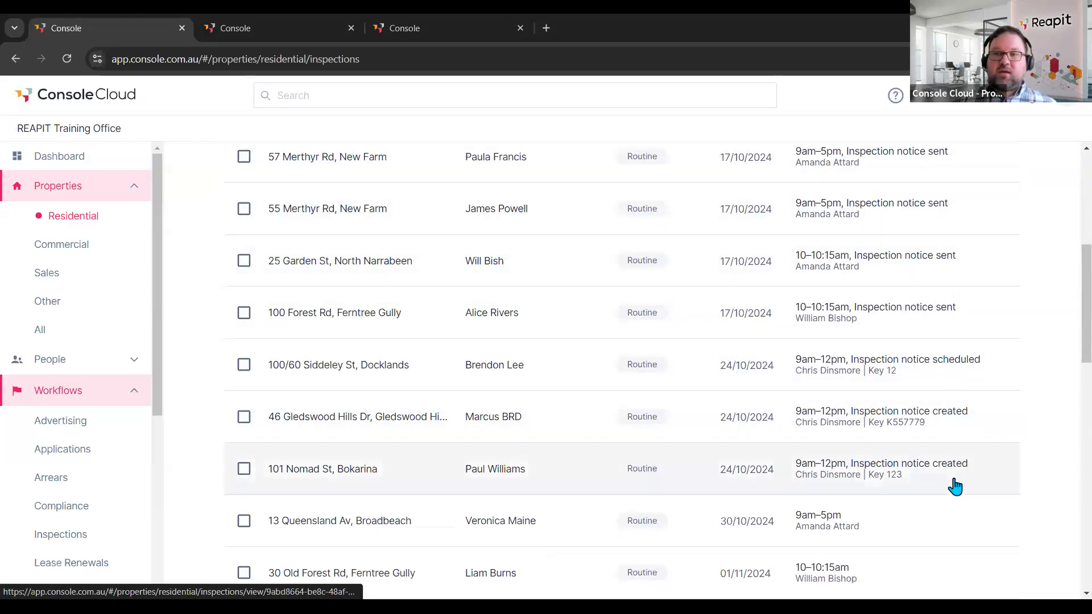
pyautogui.scroll(7, 1022, 463)
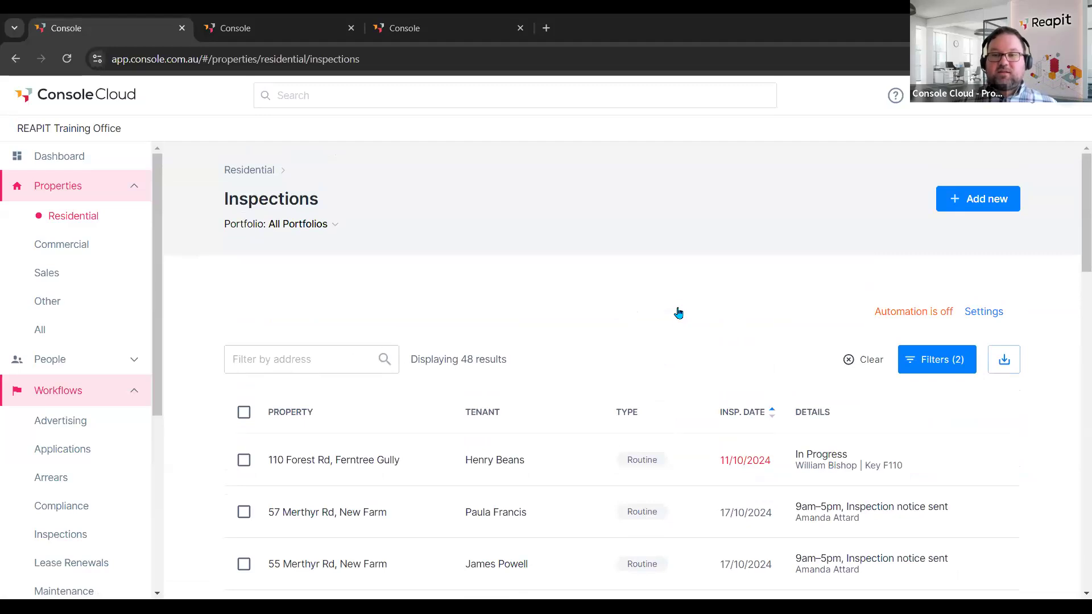
pyautogui.scroll(-6, 677, 314)
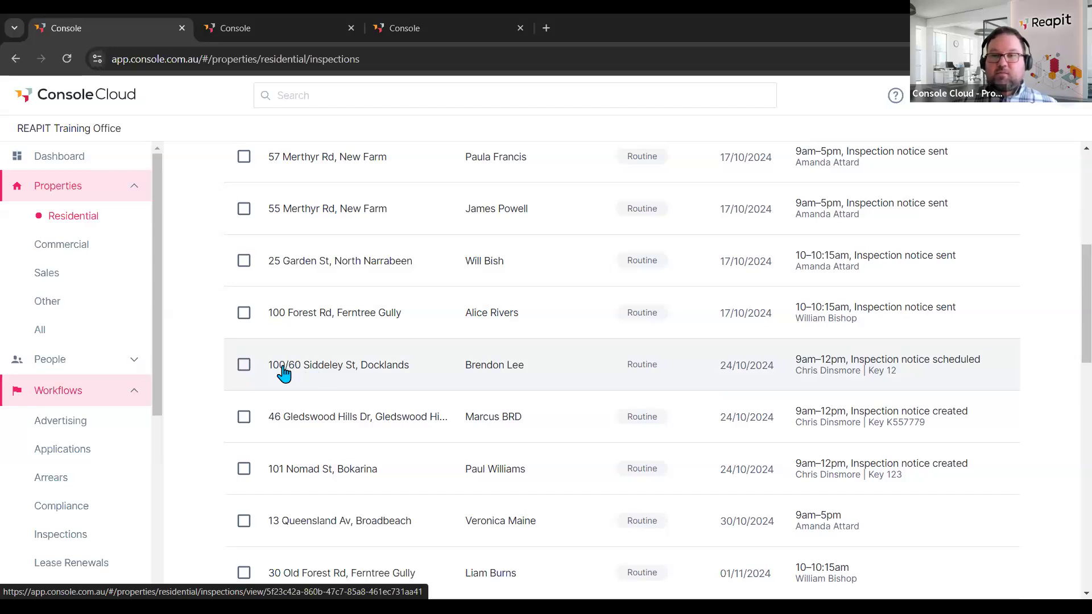
pyautogui.click(244, 366)
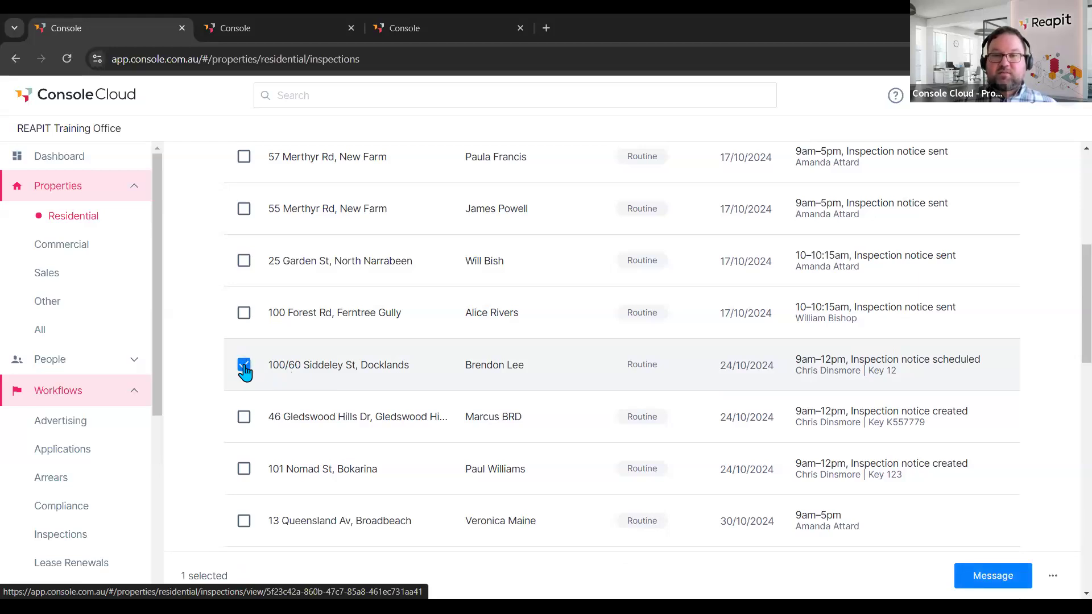
pyautogui.click(992, 586)
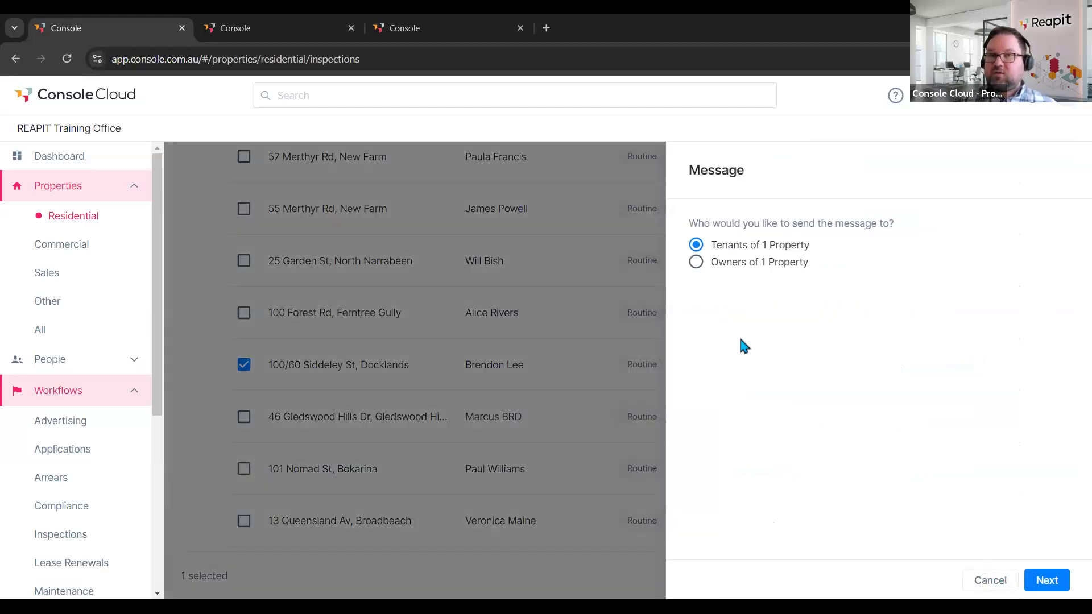
pyautogui.click(725, 267)
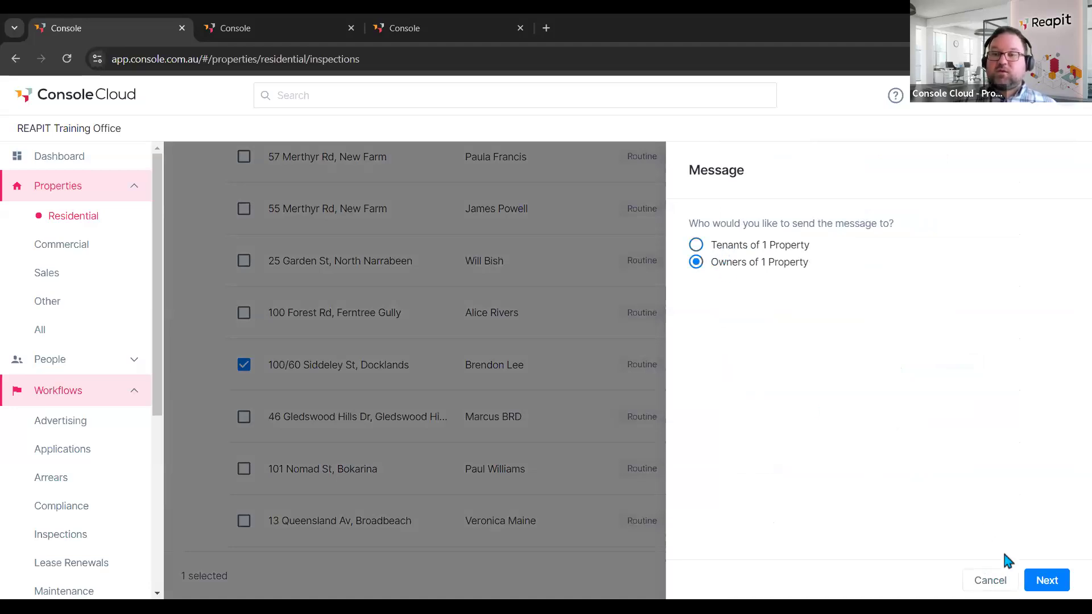
pyautogui.click(1047, 581)
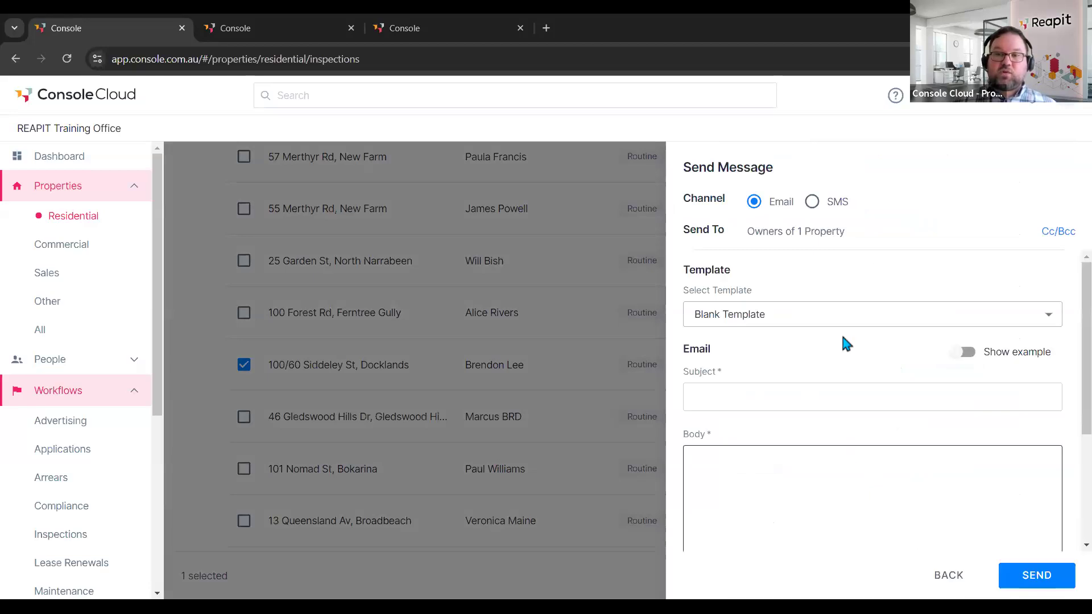
pyautogui.click(853, 317)
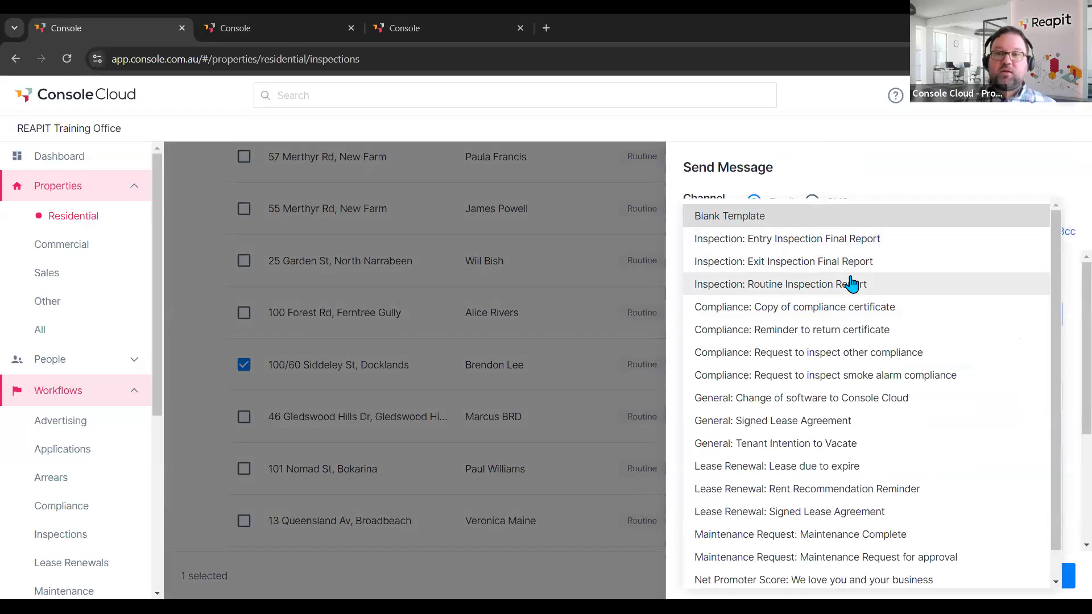
pyautogui.click(906, 167)
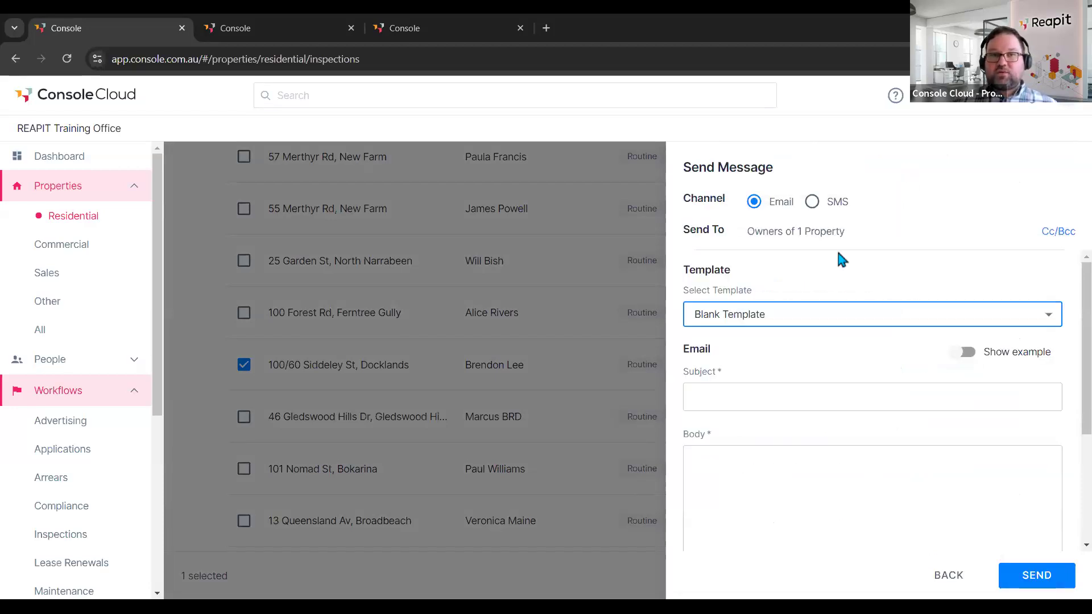
pyautogui.click(750, 391)
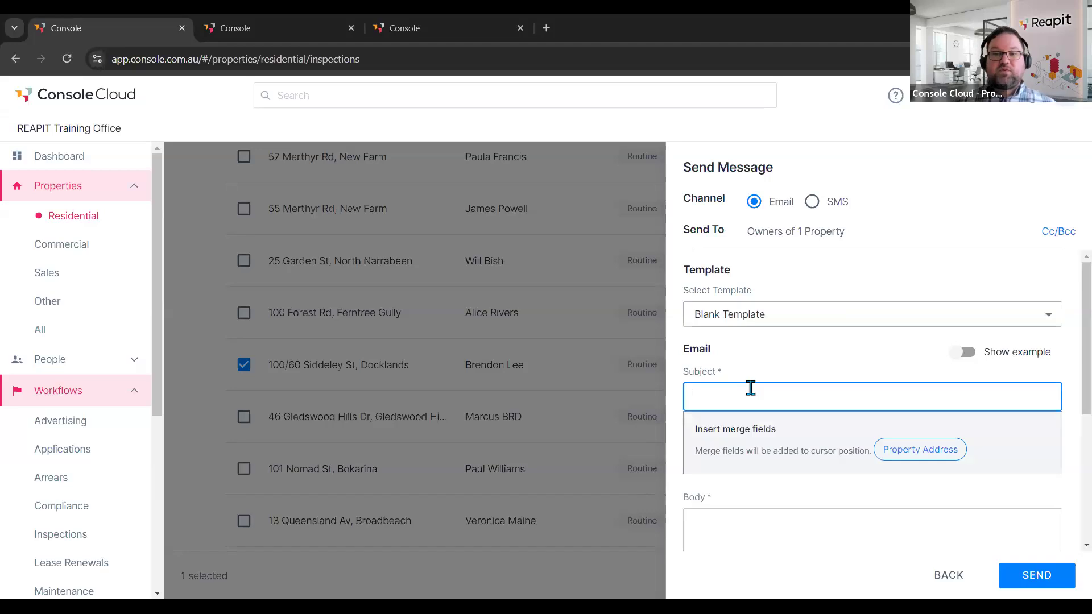
pyautogui.scroll(-4, 799, 426)
pyautogui.scroll(4, 806, 441)
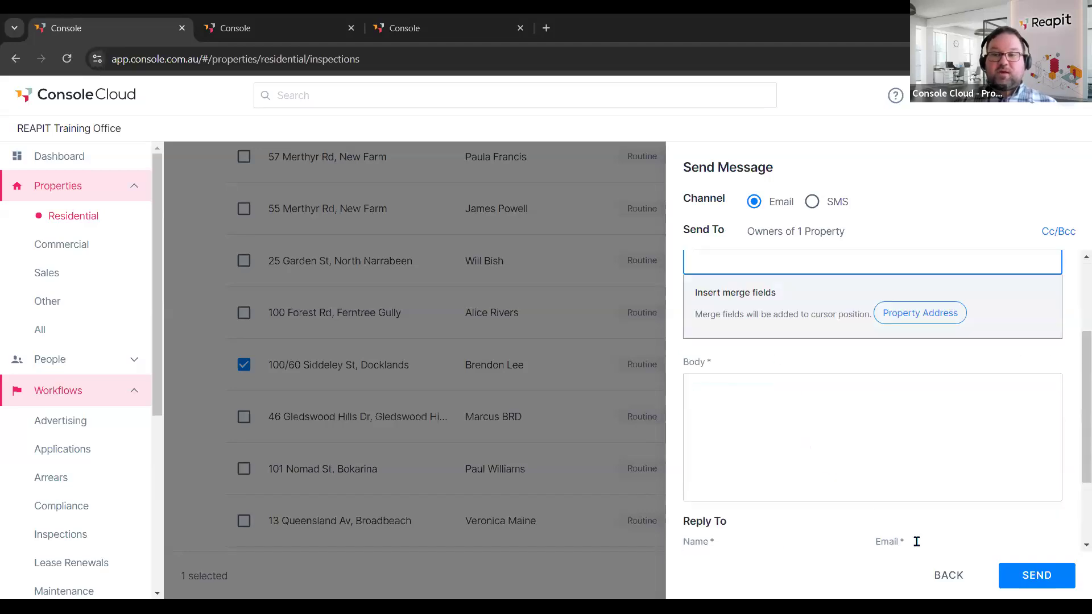
pyautogui.click(951, 577)
pyautogui.click(988, 583)
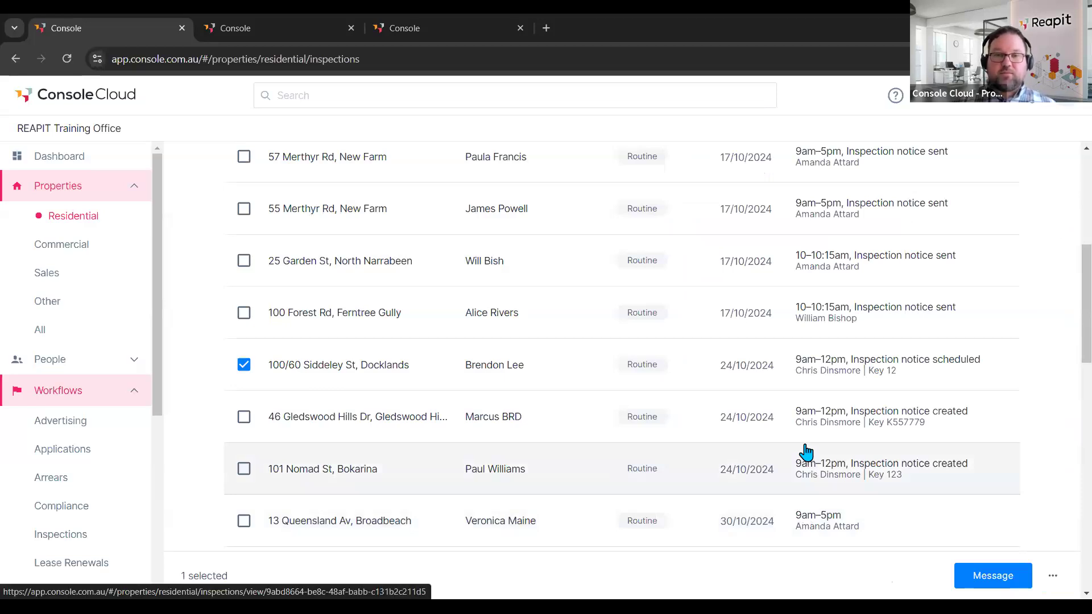
# - Start a tenant message for the three properties using the Inspection: Inspection Reminder template
pyautogui.click(245, 369)
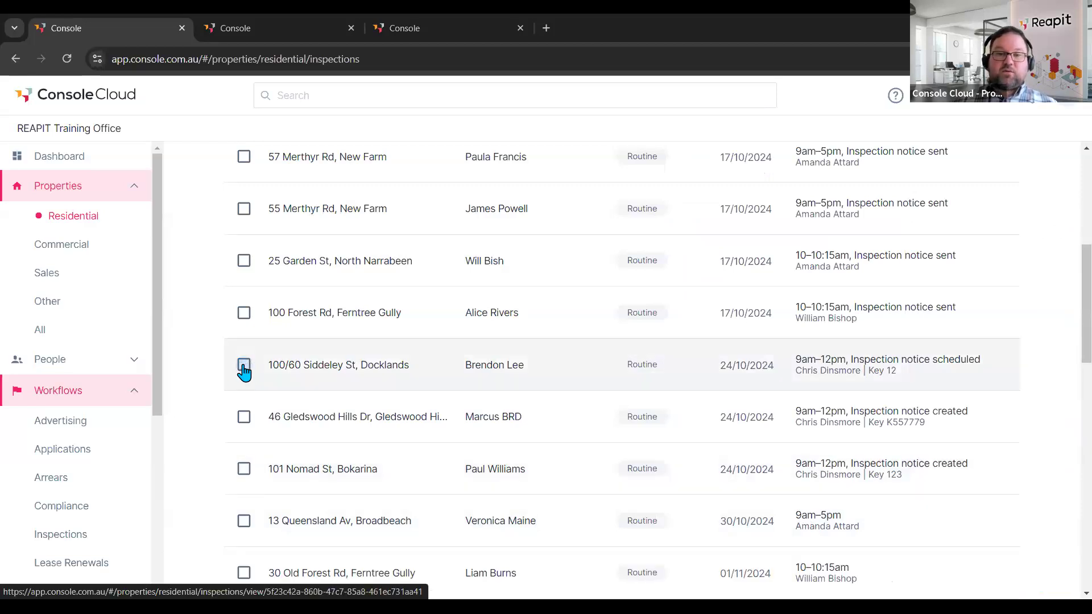
pyautogui.click(244, 370)
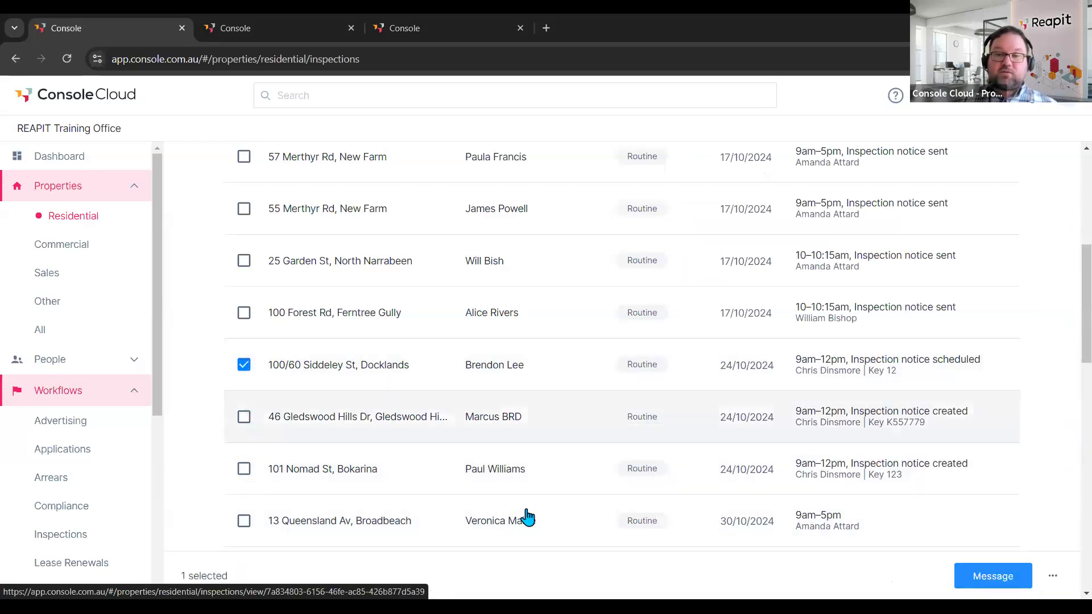
pyautogui.click(992, 577)
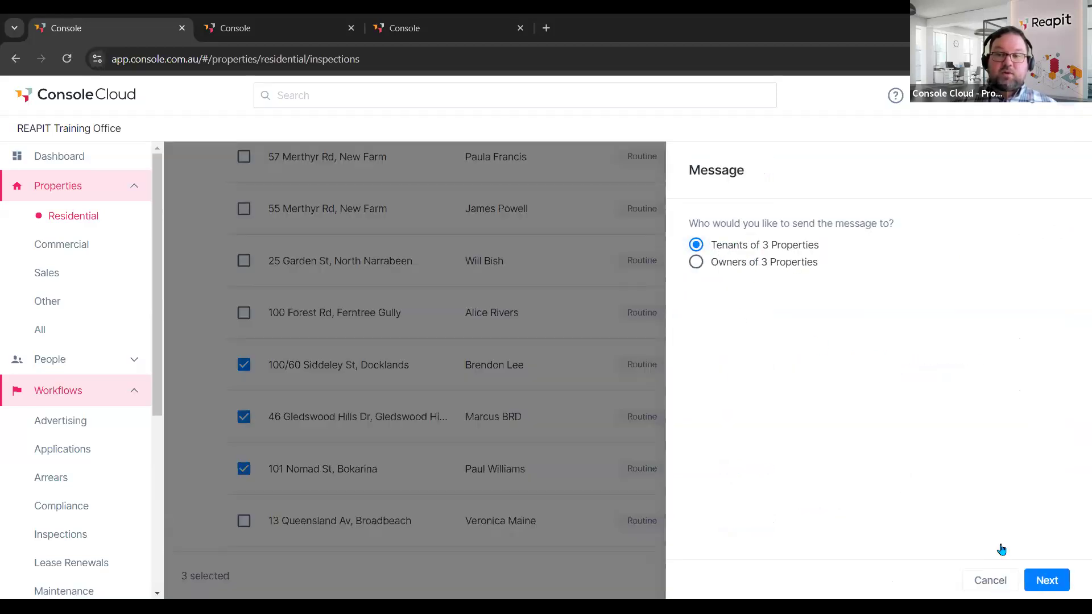
pyautogui.click(1046, 586)
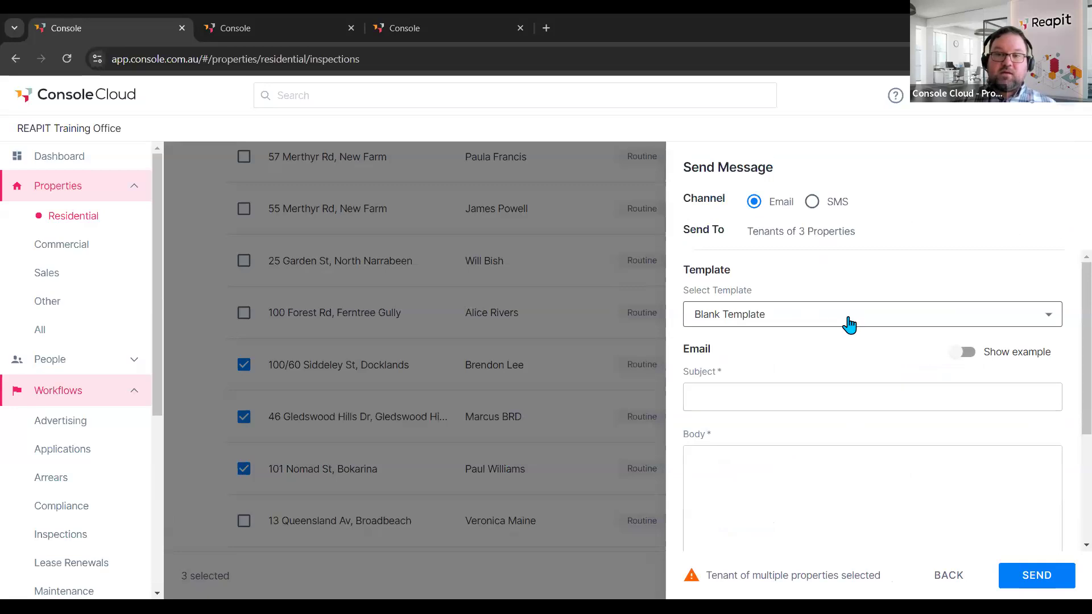
pyautogui.click(846, 317)
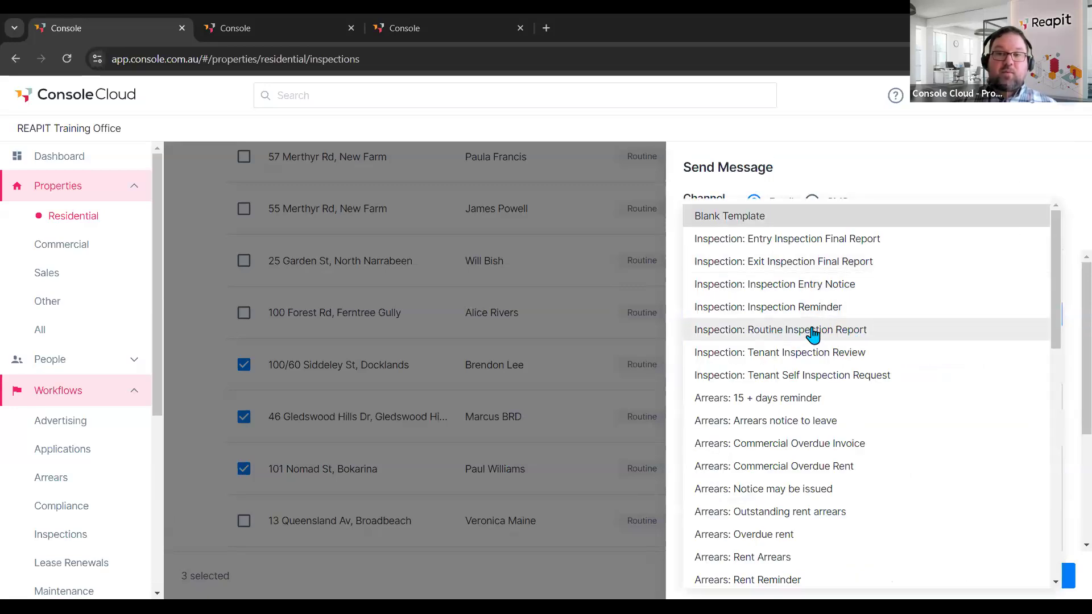
pyautogui.click(797, 308)
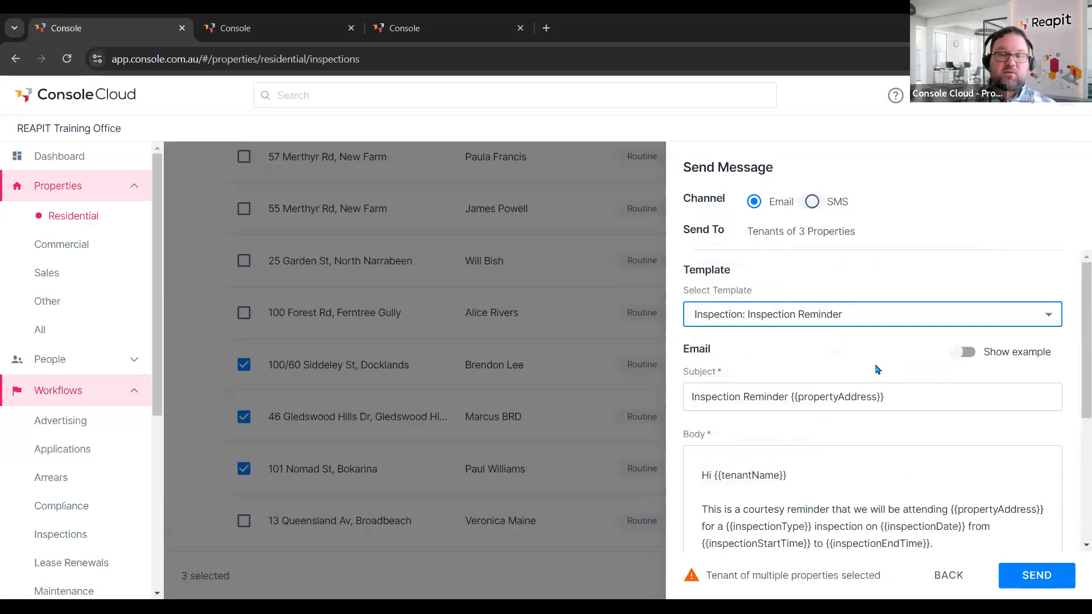
# - Close the message unsent and deselect the three properties
pyautogui.click(950, 577)
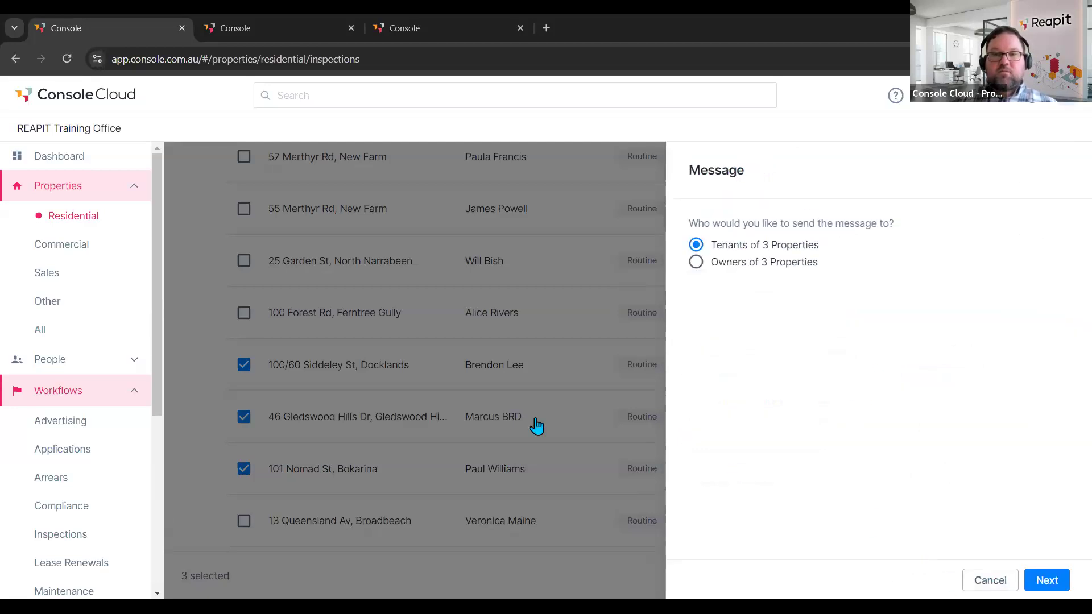
pyautogui.click(533, 427)
pyautogui.click(244, 417)
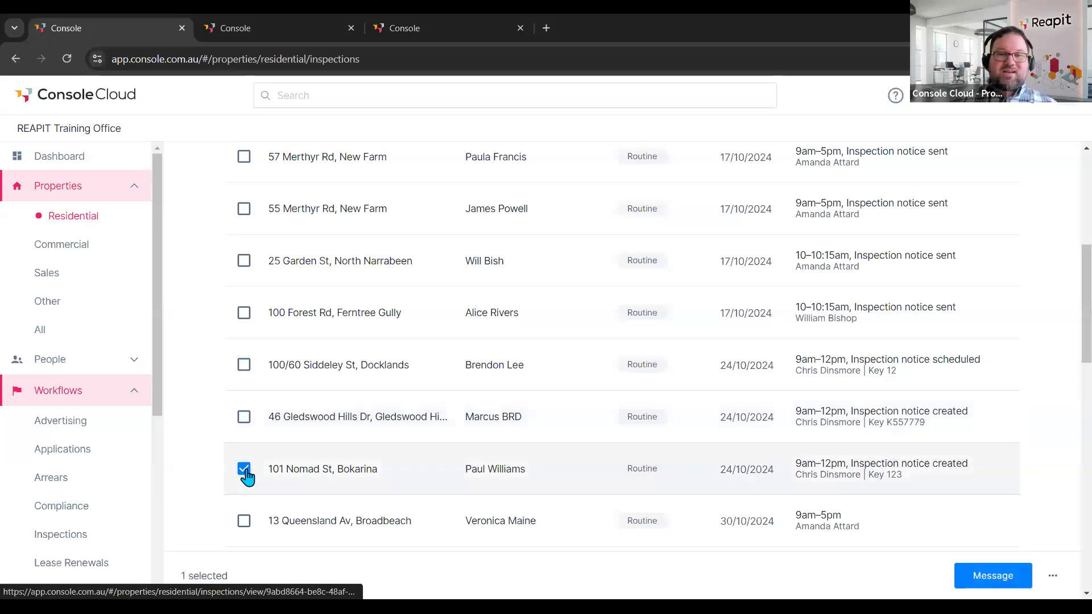
pyautogui.click(244, 469)
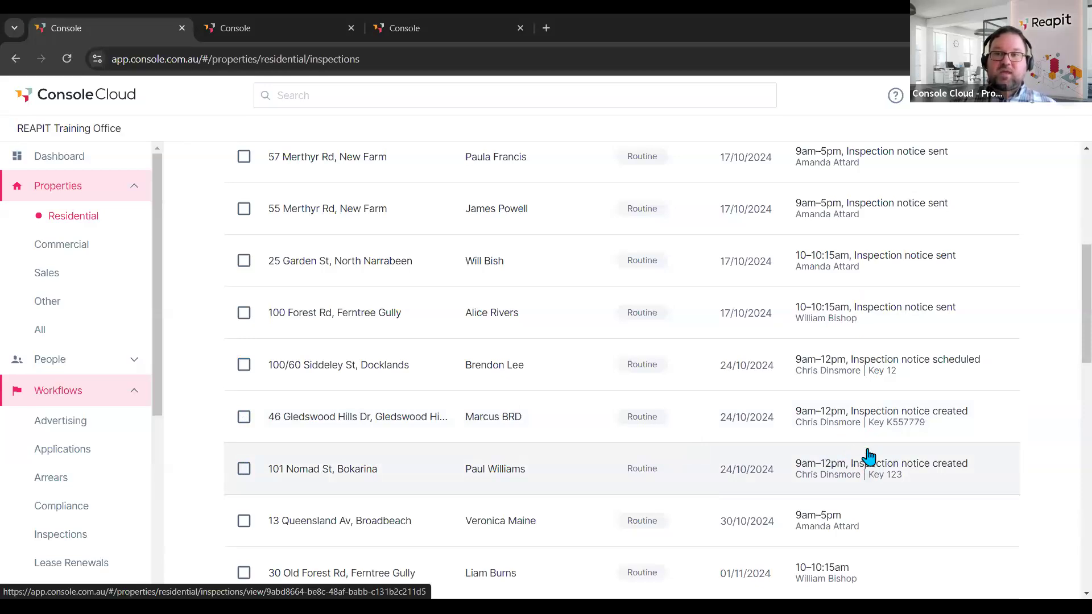
# - Turn on the inspection auto reminder in the automation settings and reopen its details
pyautogui.scroll(6, 874, 312)
pyautogui.moveTo(875, 311); pyautogui.dragTo(956, 318)
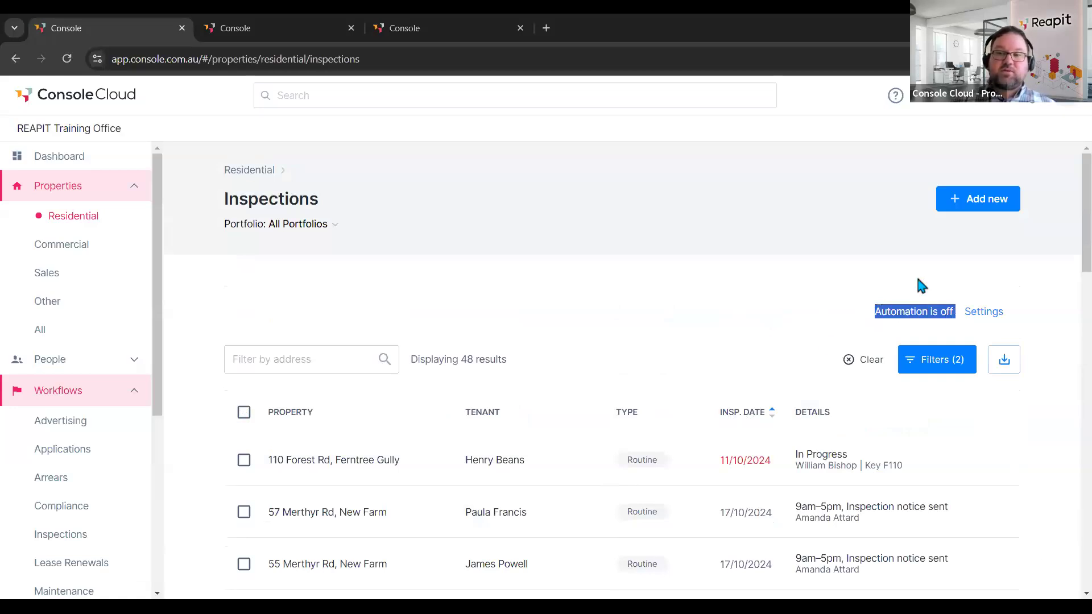
pyautogui.click(1006, 290)
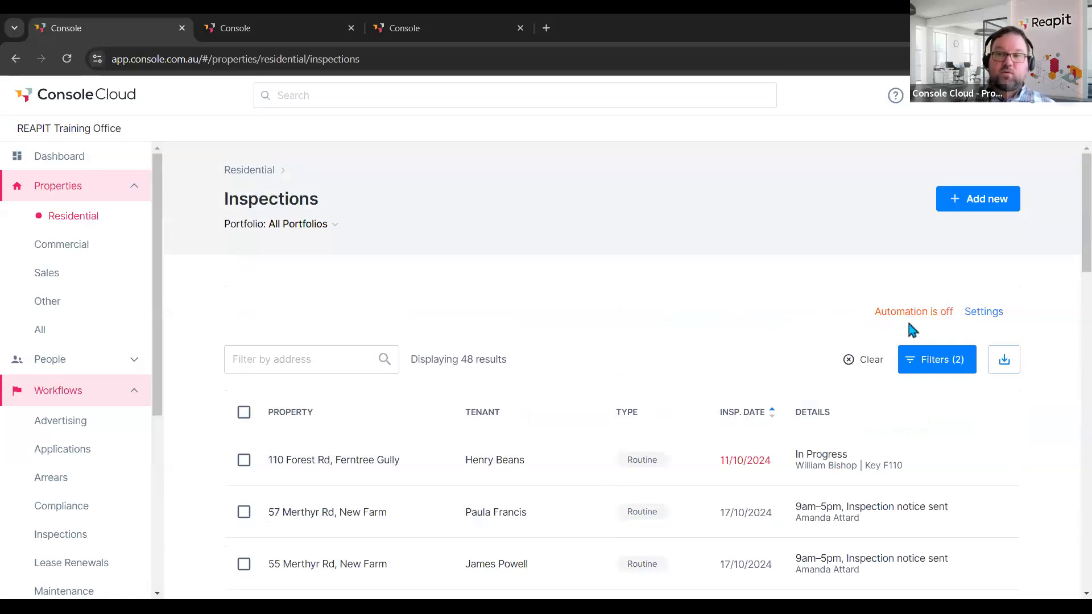
pyautogui.click(984, 312)
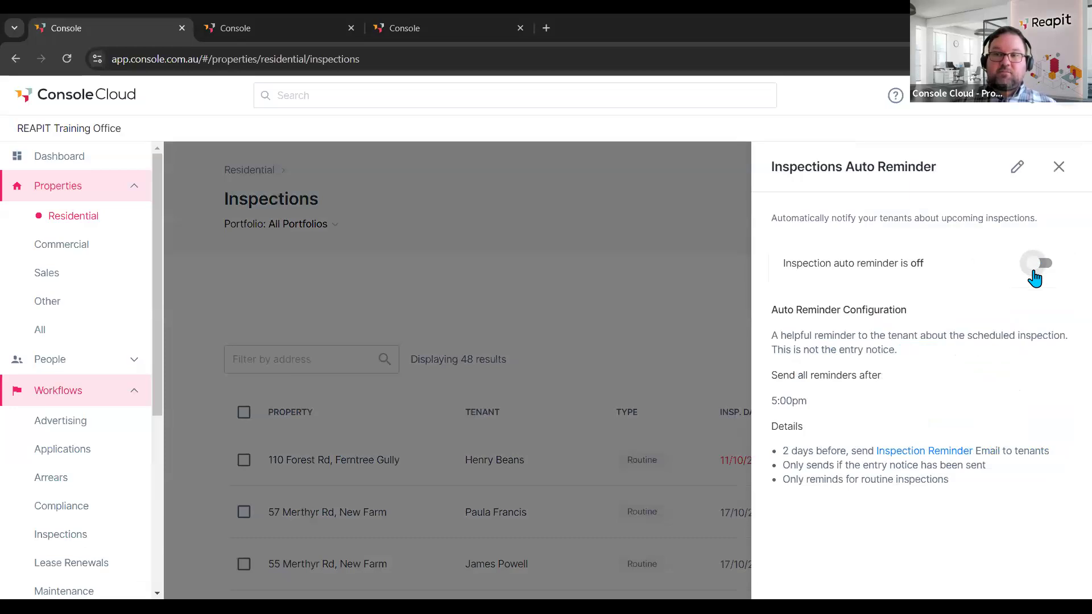
pyautogui.click(1039, 272)
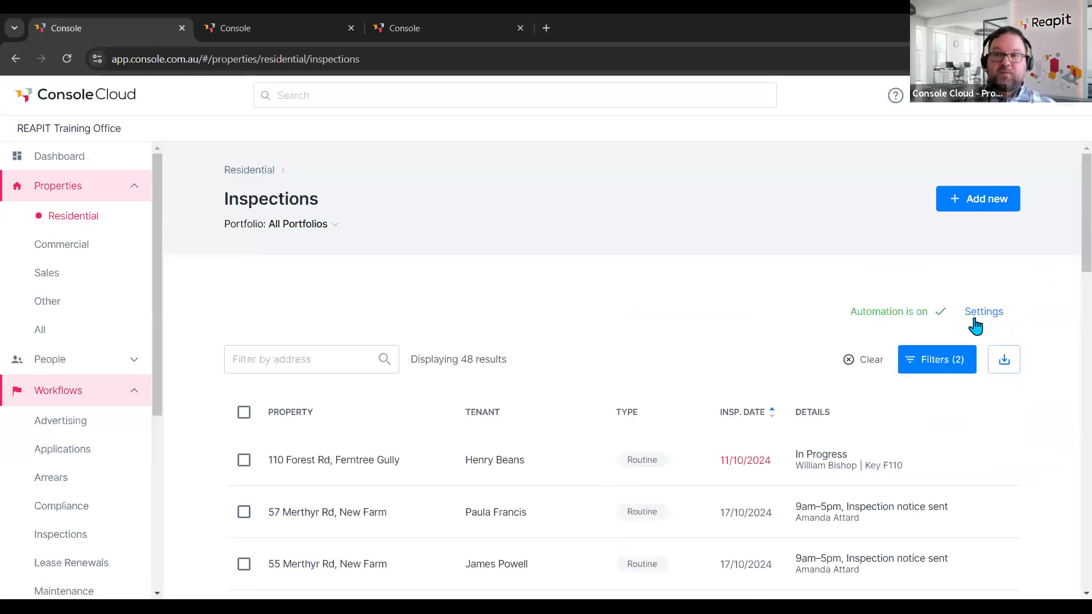
pyautogui.click(987, 312)
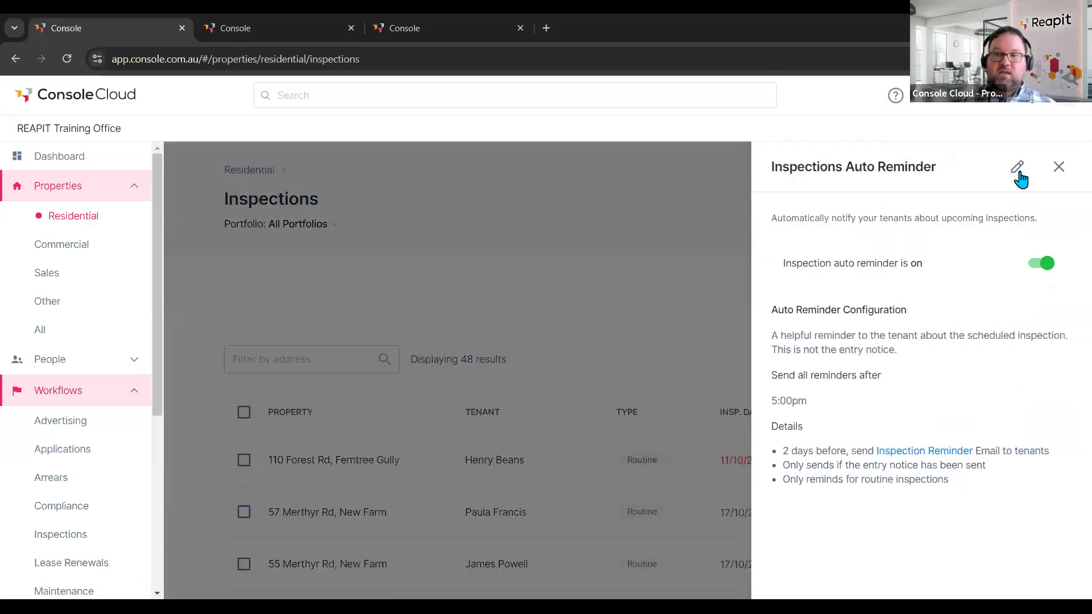
# - Edit the auto reminder to send after 05:00 PM, 2 days before, by Email, and save it
pyautogui.click(1017, 166)
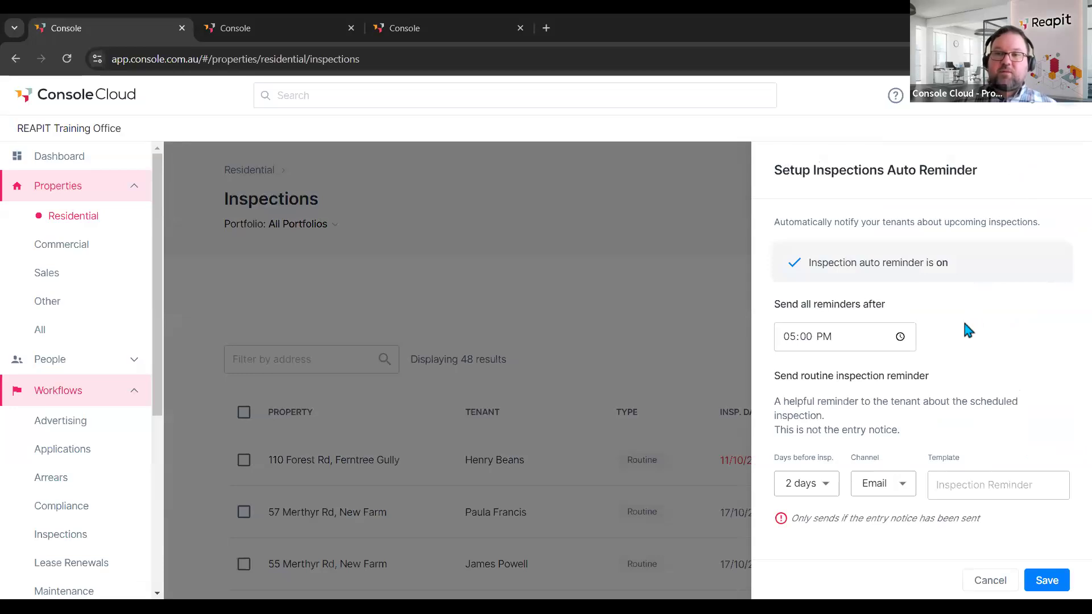
pyautogui.click(846, 330)
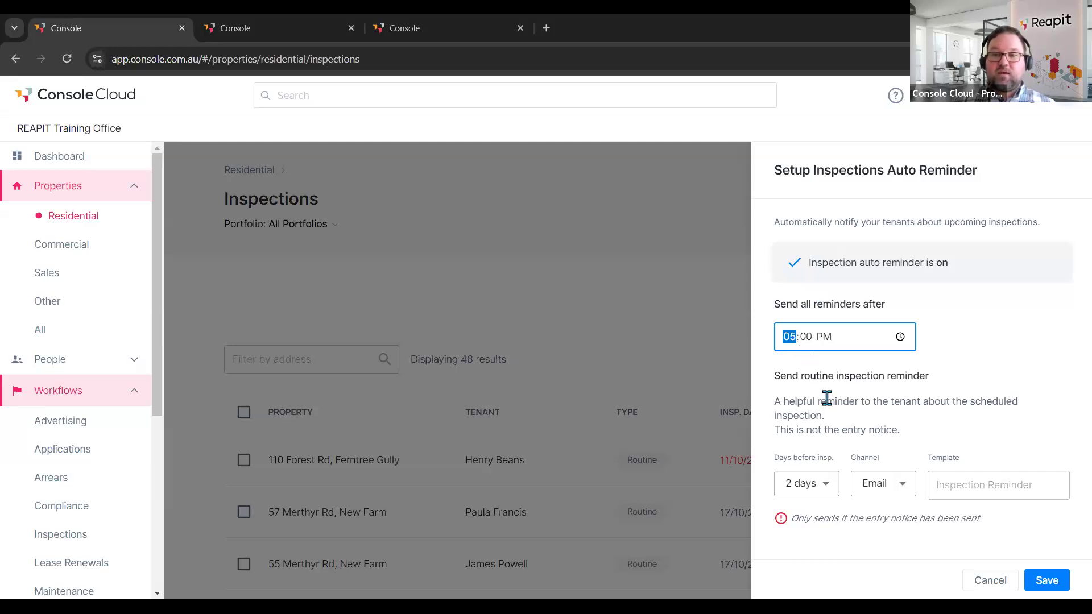
pyautogui.click(828, 493)
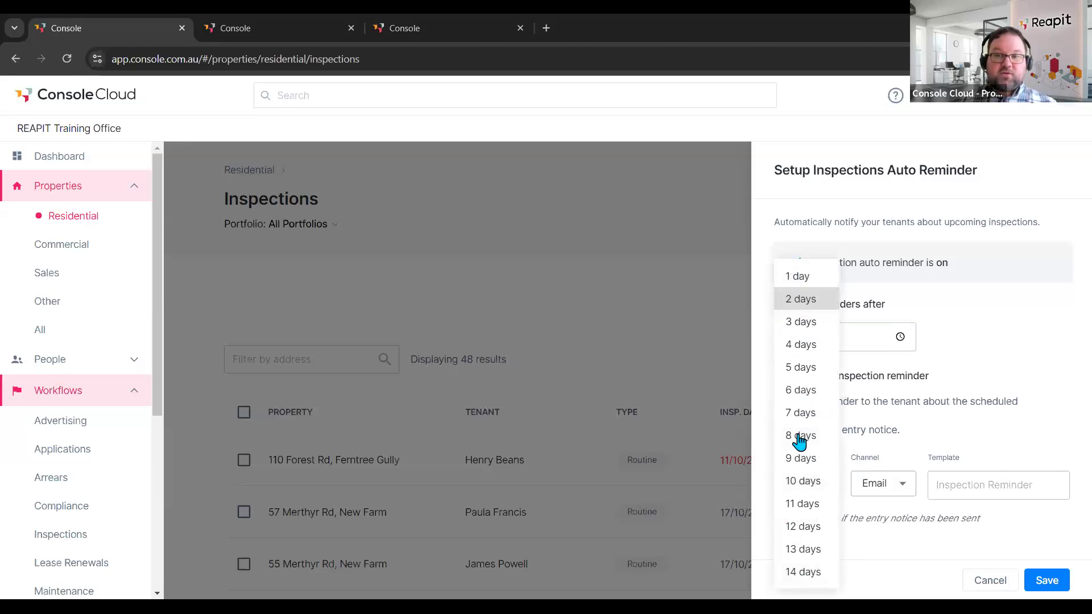
pyautogui.click(805, 307)
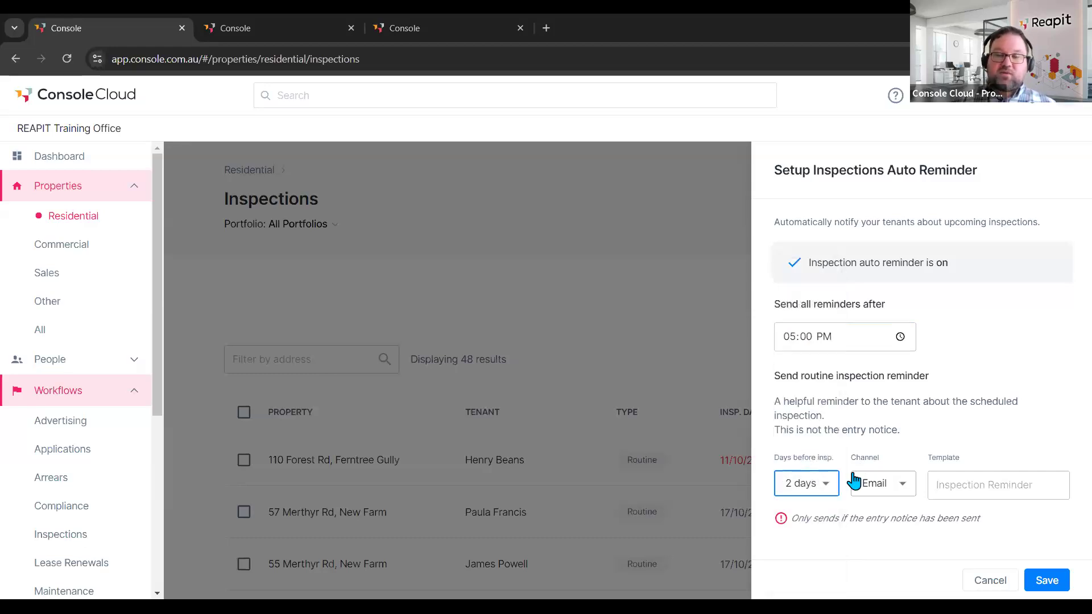
pyautogui.click(888, 492)
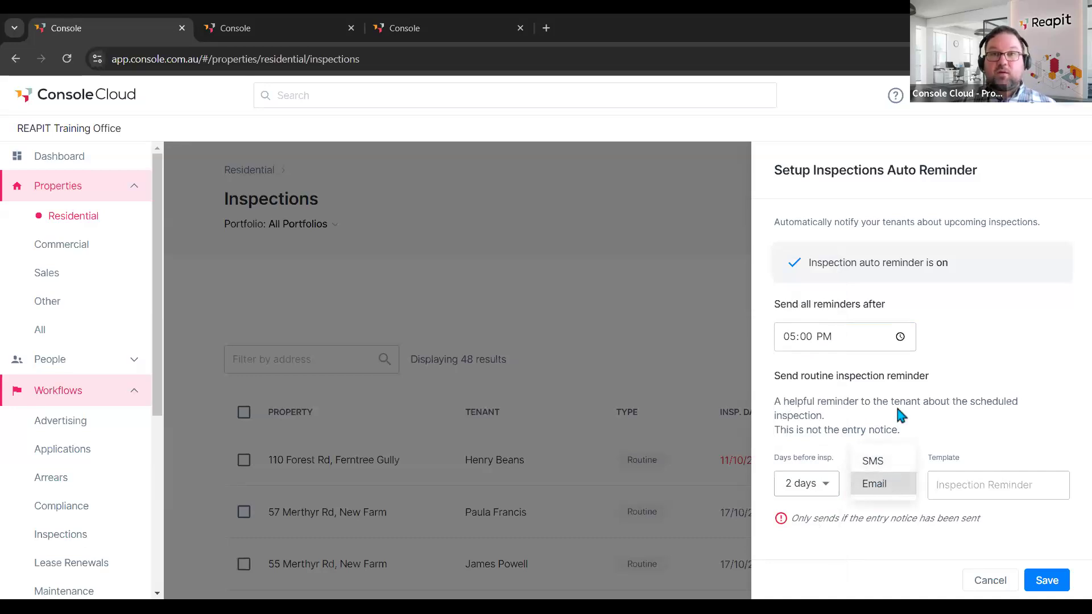
pyautogui.click(890, 483)
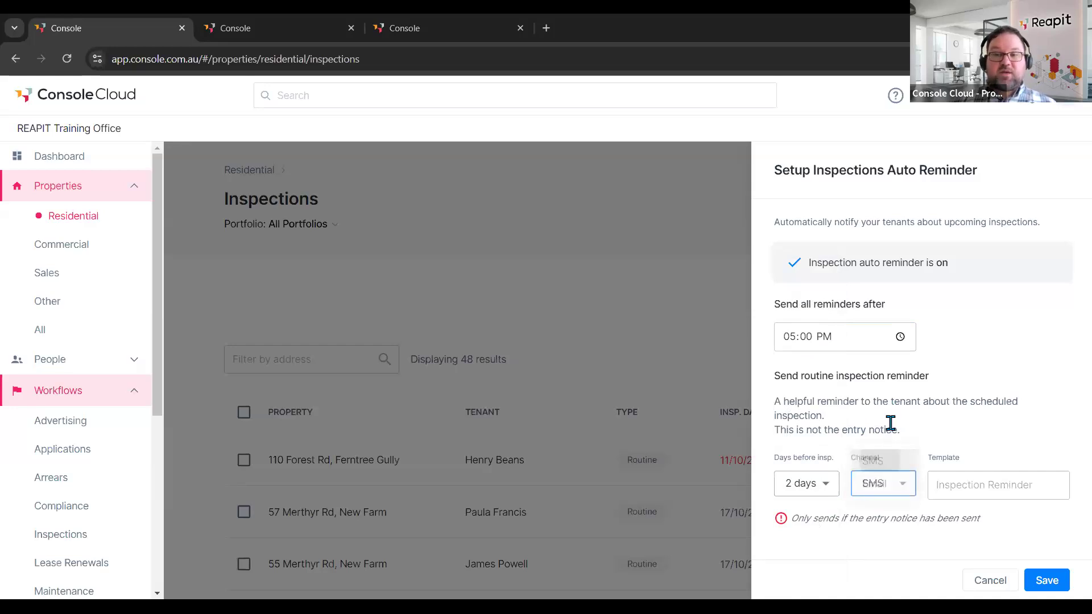
pyautogui.click(888, 488)
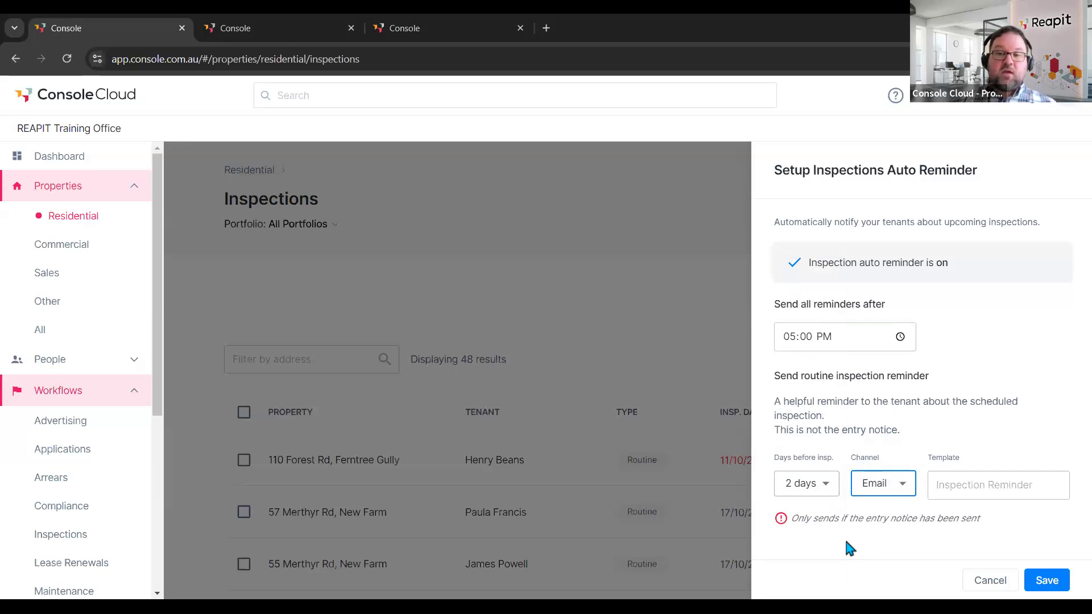
pyautogui.click(781, 525)
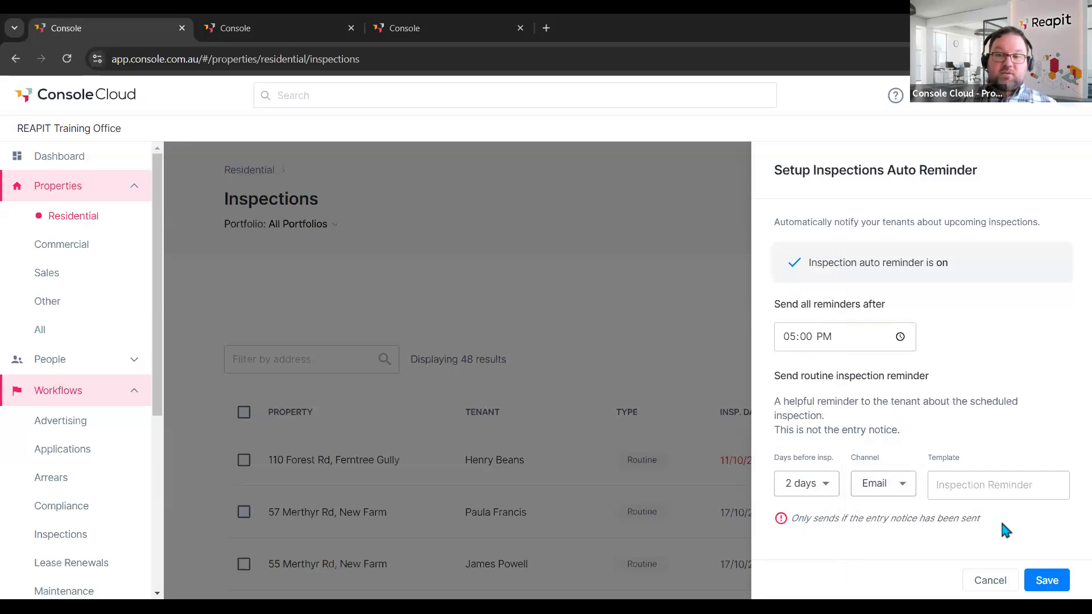
pyautogui.moveTo(981, 519); pyautogui.dragTo(793, 519)
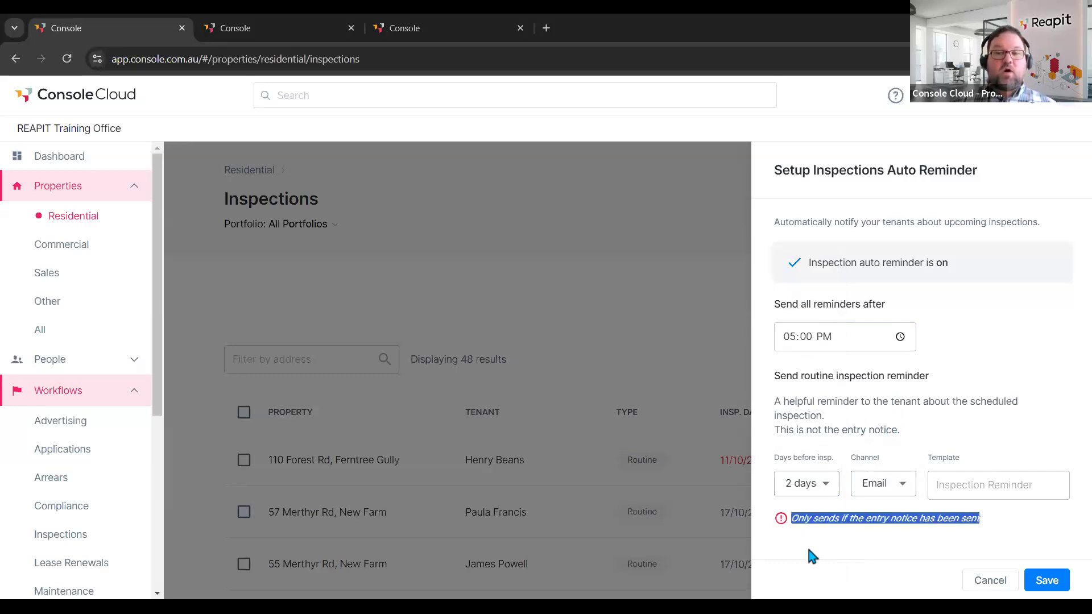
pyautogui.click(811, 539)
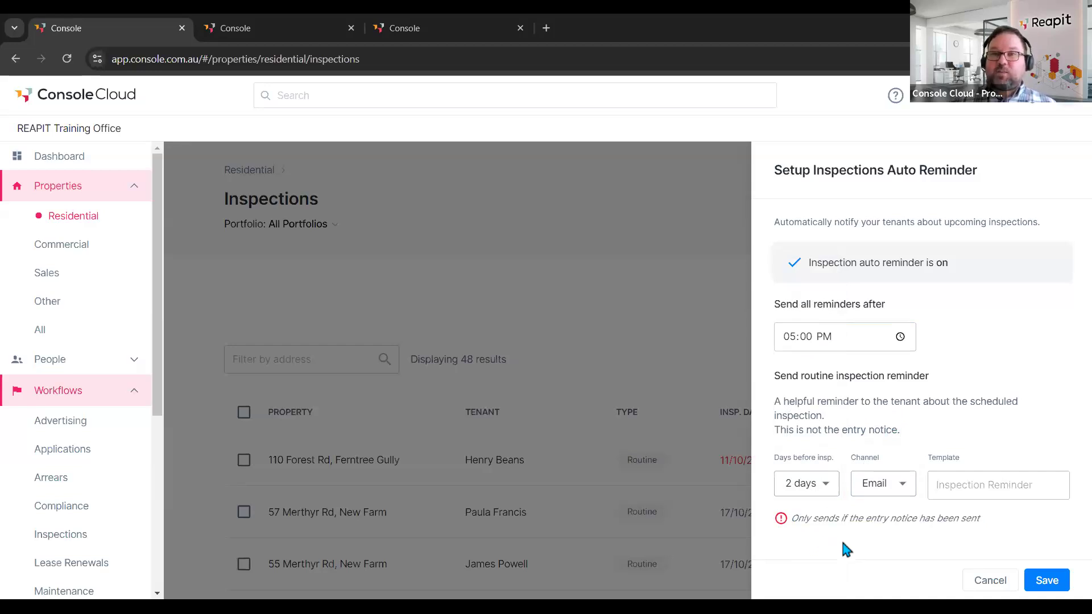
pyautogui.click(1045, 581)
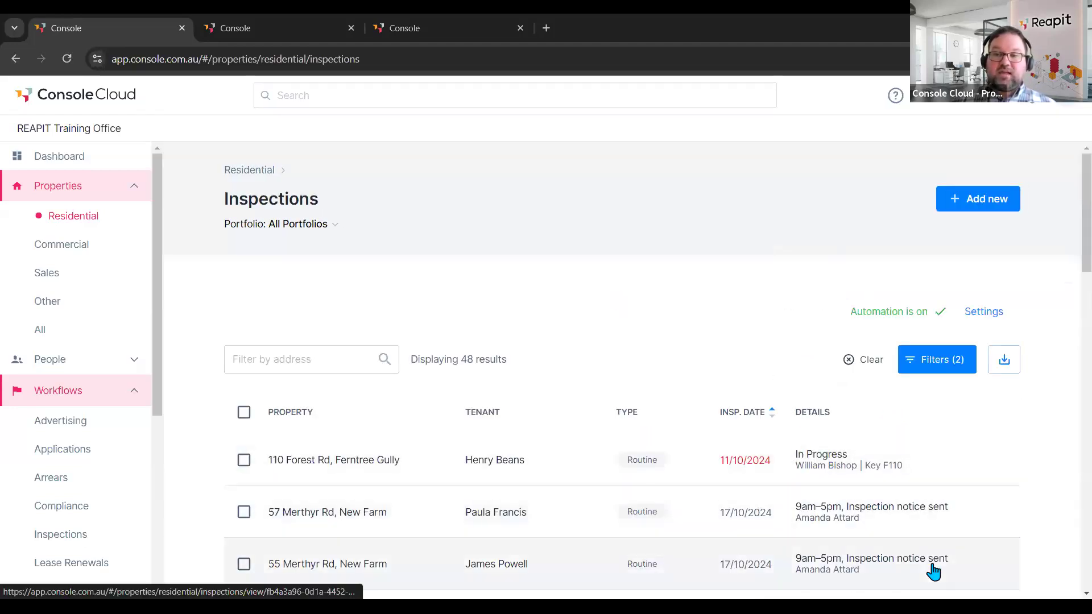
pyautogui.scroll(-4, 935, 563)
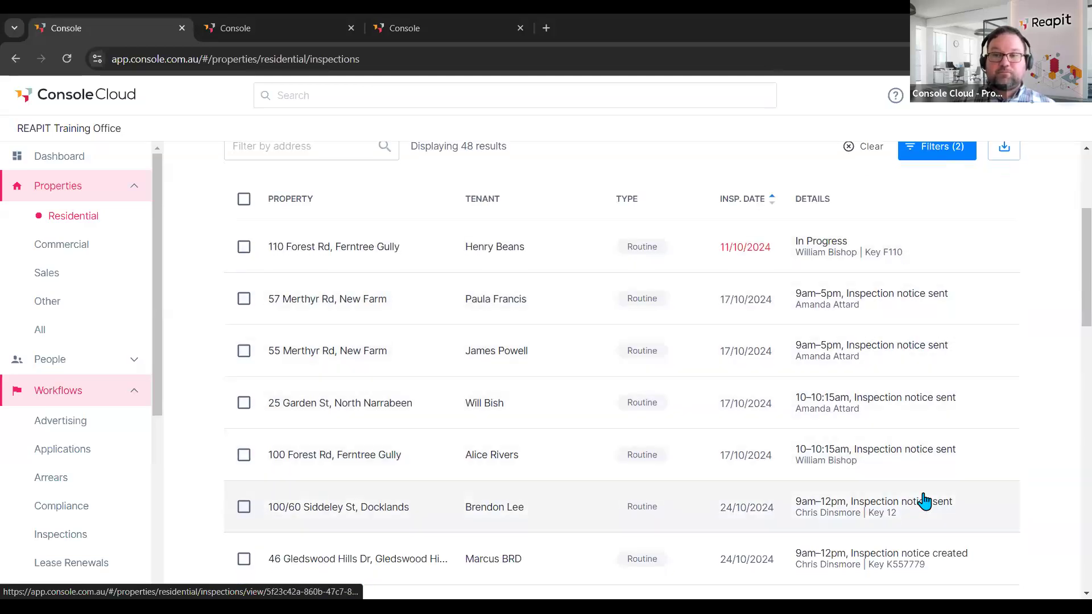
pyautogui.scroll(2, 923, 506)
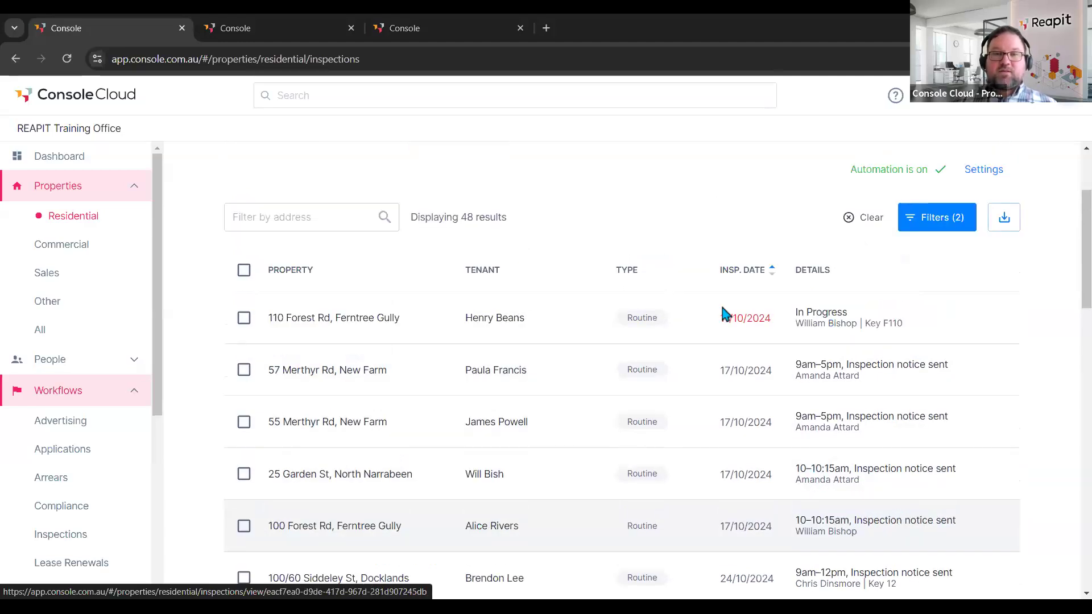
pyautogui.scroll(3, 728, 312)
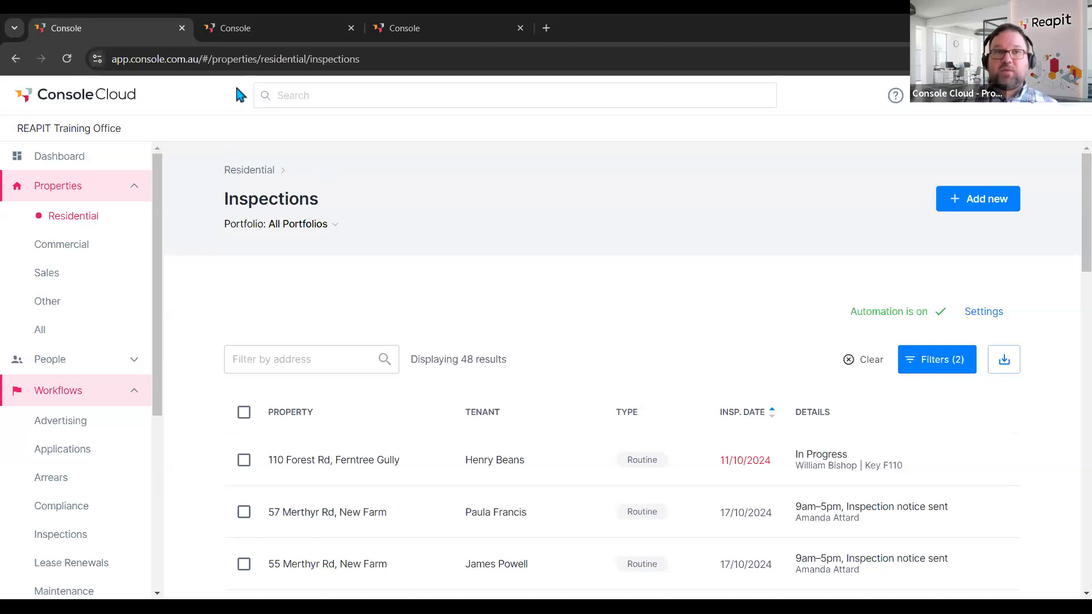
pyautogui.click(257, 28)
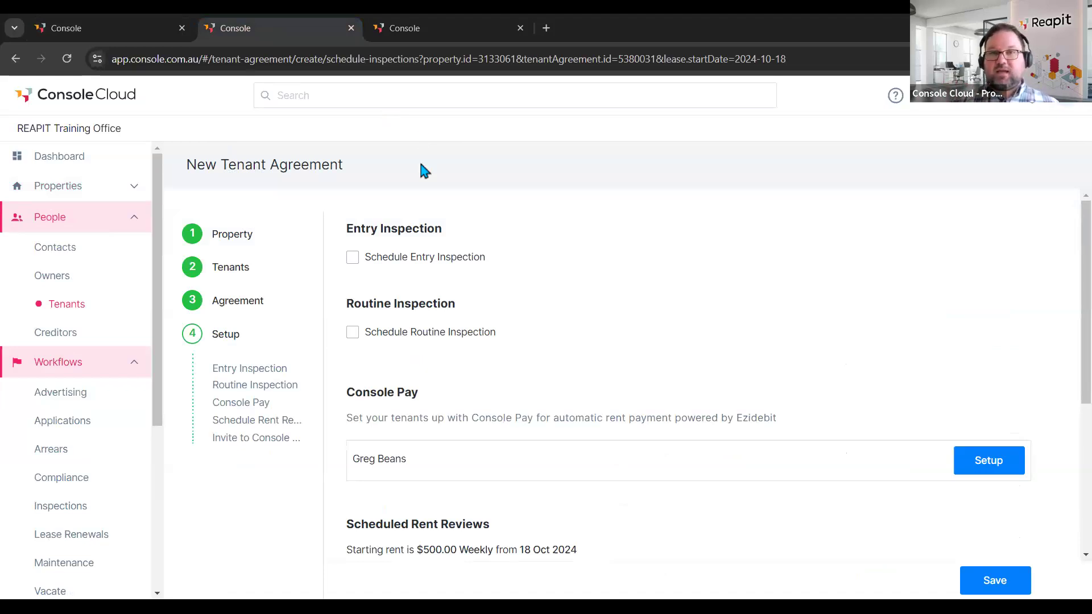
# - Tick Schedule Entry Inspection and Schedule Routine Inspection, with routine recurring every 3 Months
pyautogui.click(351, 261)
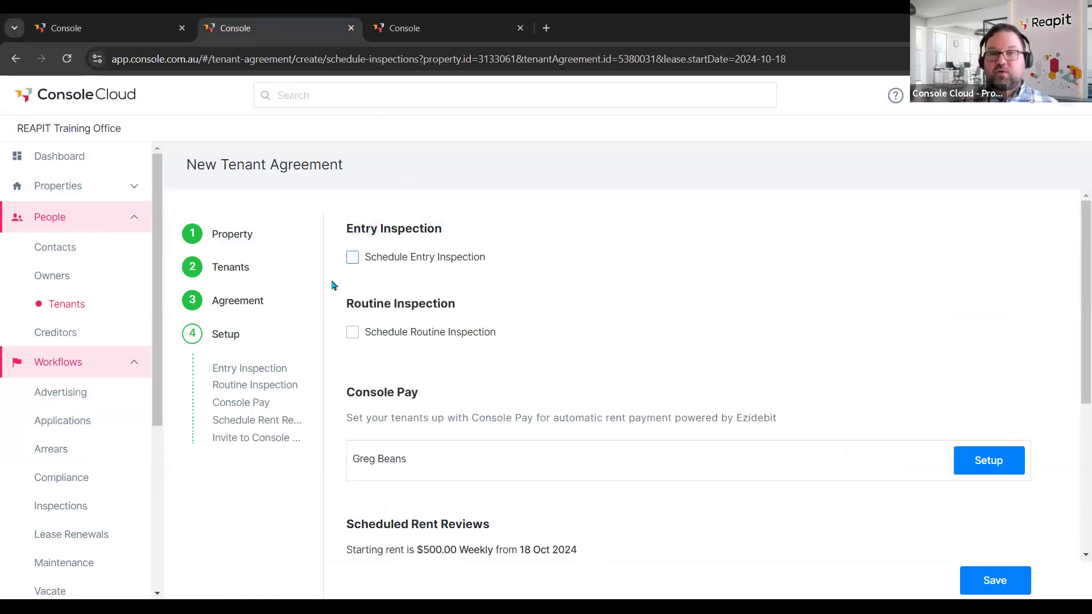
pyautogui.scroll(-1, 434, 285)
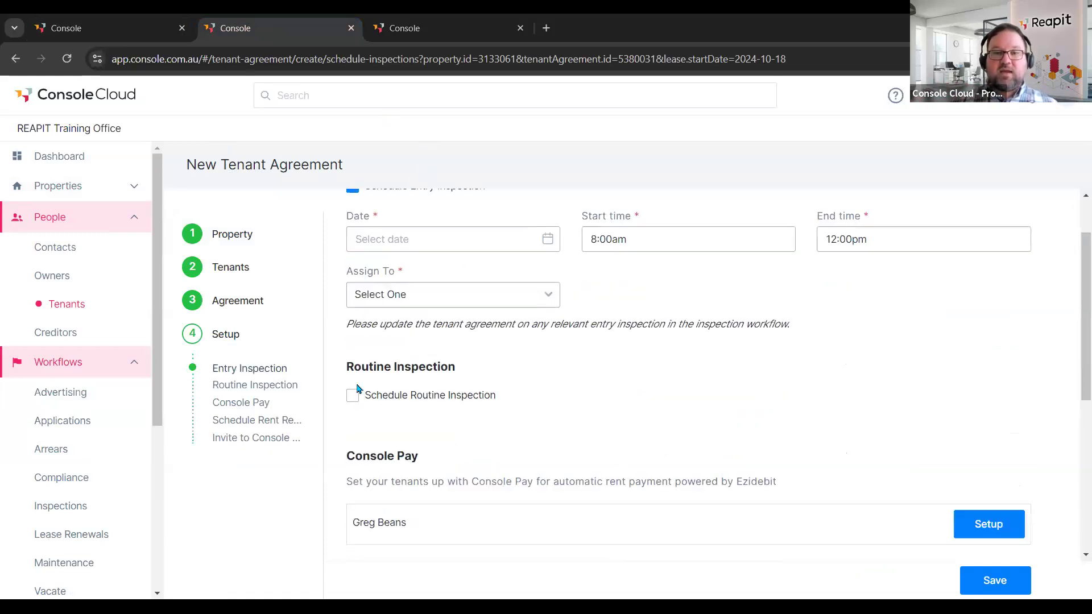
pyautogui.click(352, 395)
pyautogui.scroll(1, 715, 372)
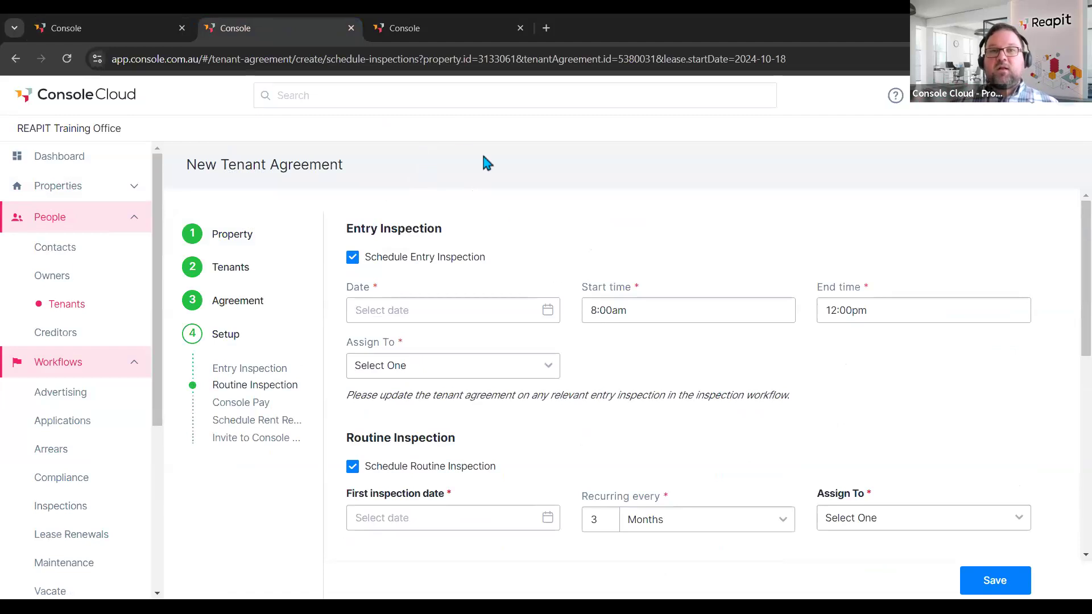
pyautogui.click(443, 31)
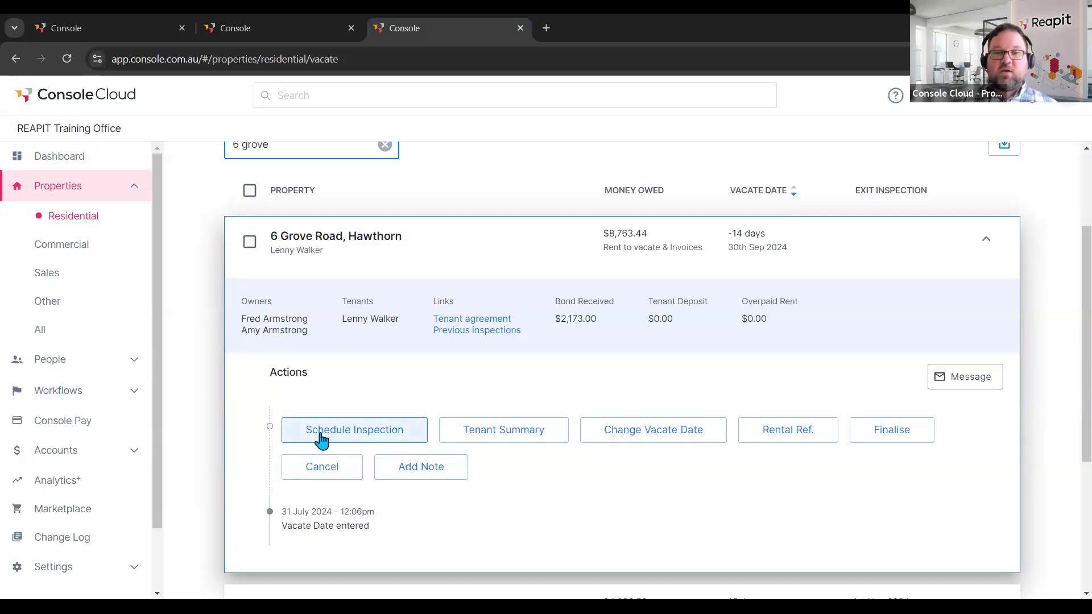
pyautogui.click(375, 436)
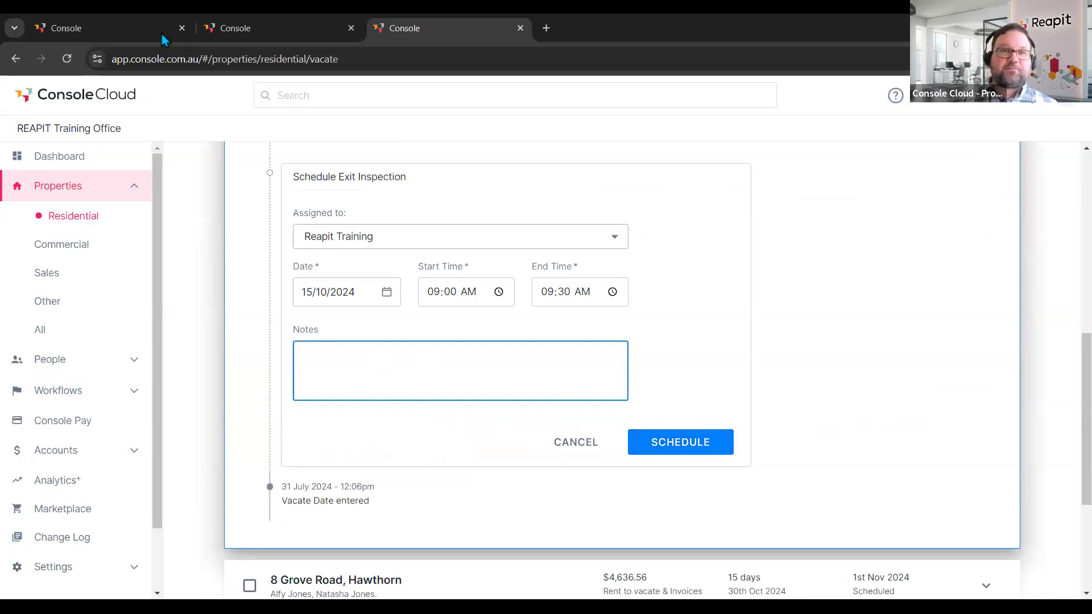
pyautogui.click(139, 25)
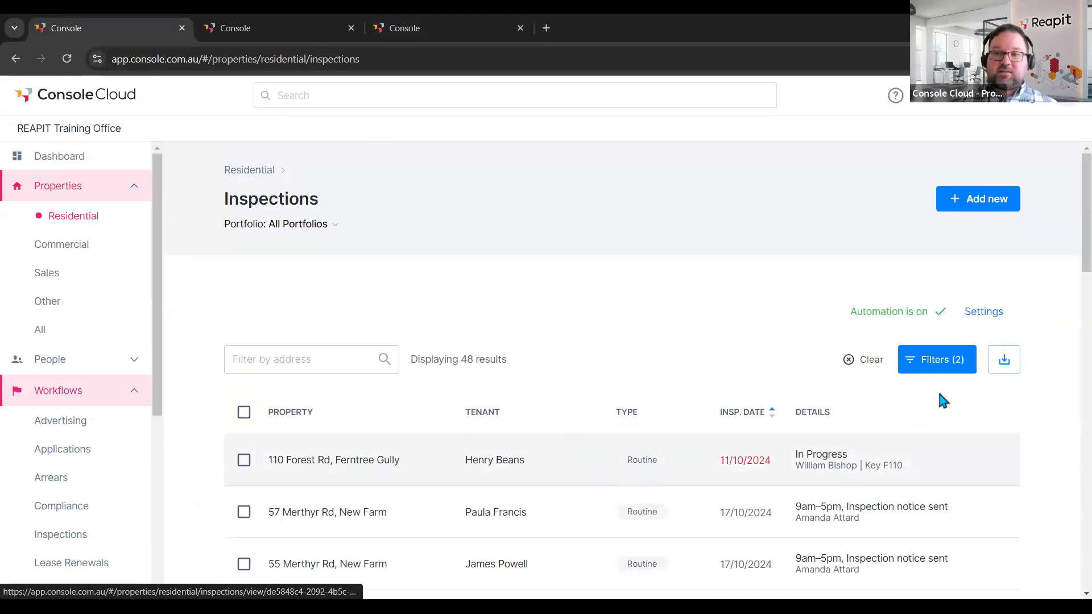
# - Filter the Inspections list to Exit inspections only and review the two results
pyautogui.click(949, 364)
pyautogui.click(861, 237)
pyautogui.click(798, 234)
pyautogui.click(865, 239)
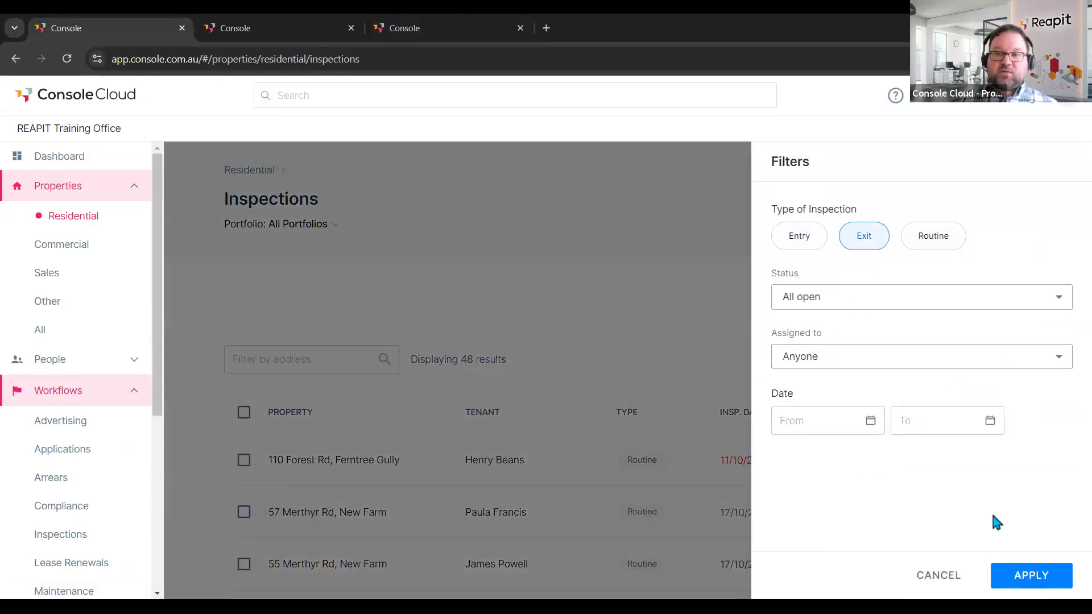
pyautogui.click(1031, 578)
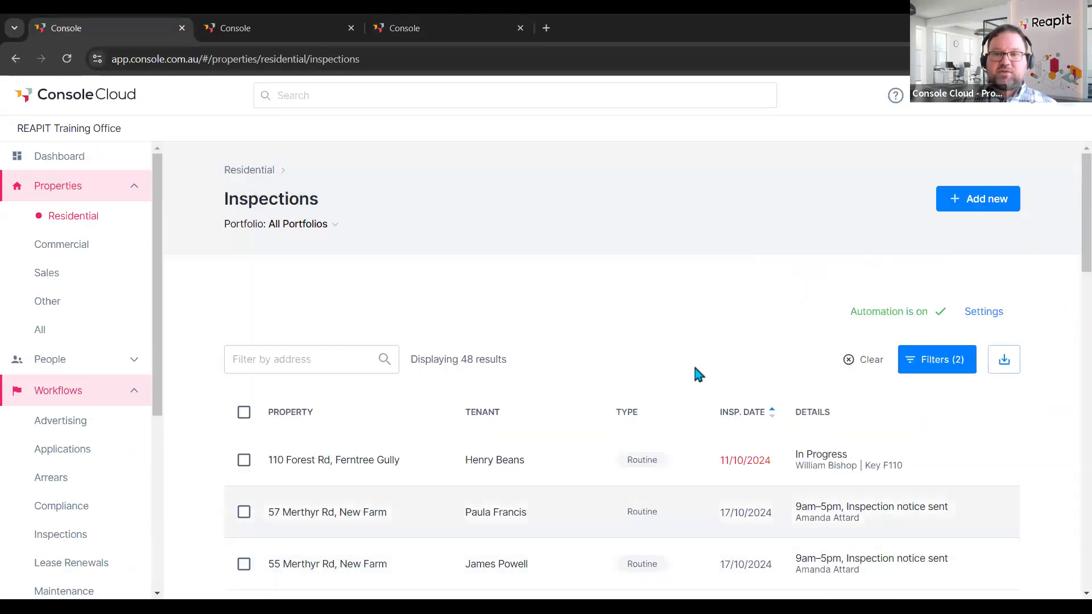
pyautogui.scroll(-1, 603, 563)
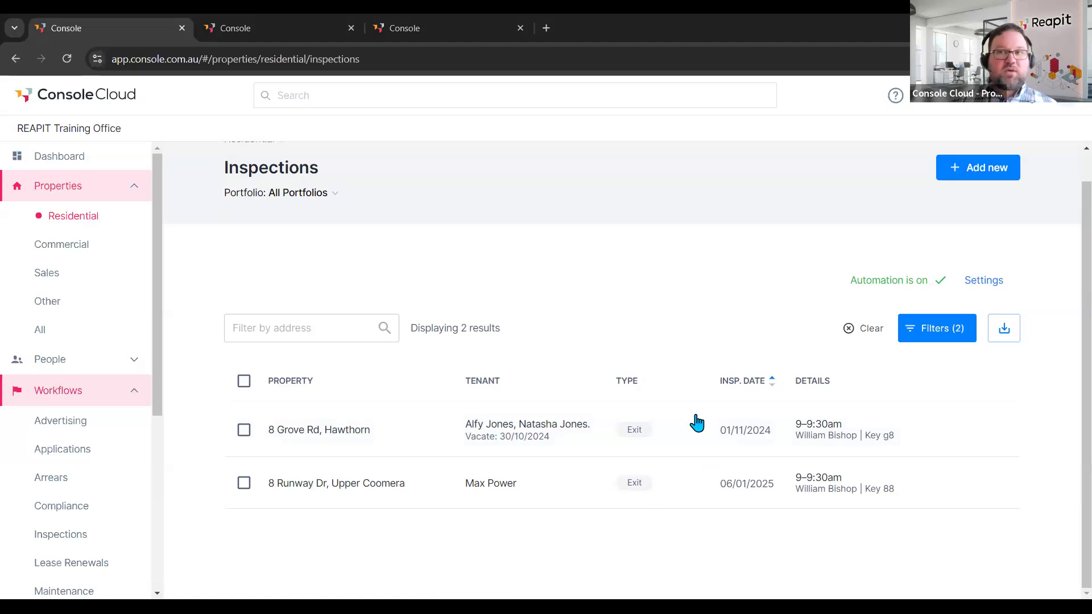
pyautogui.scroll(1, 740, 378)
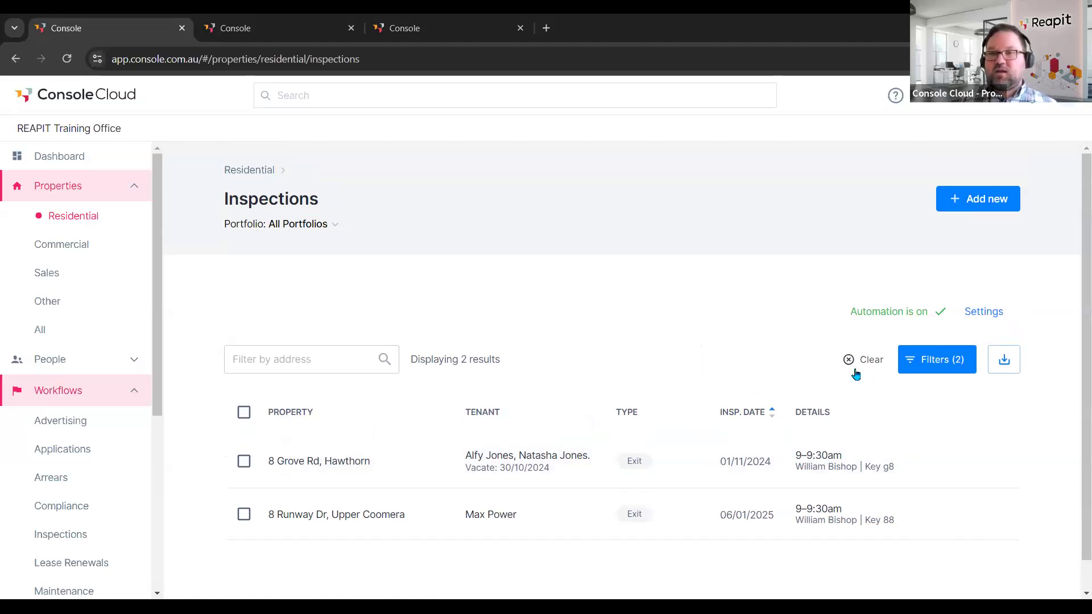
# - Remove the Exit type filter to show all inspections, then start a new inspection
pyautogui.click(912, 369)
pyautogui.click(855, 241)
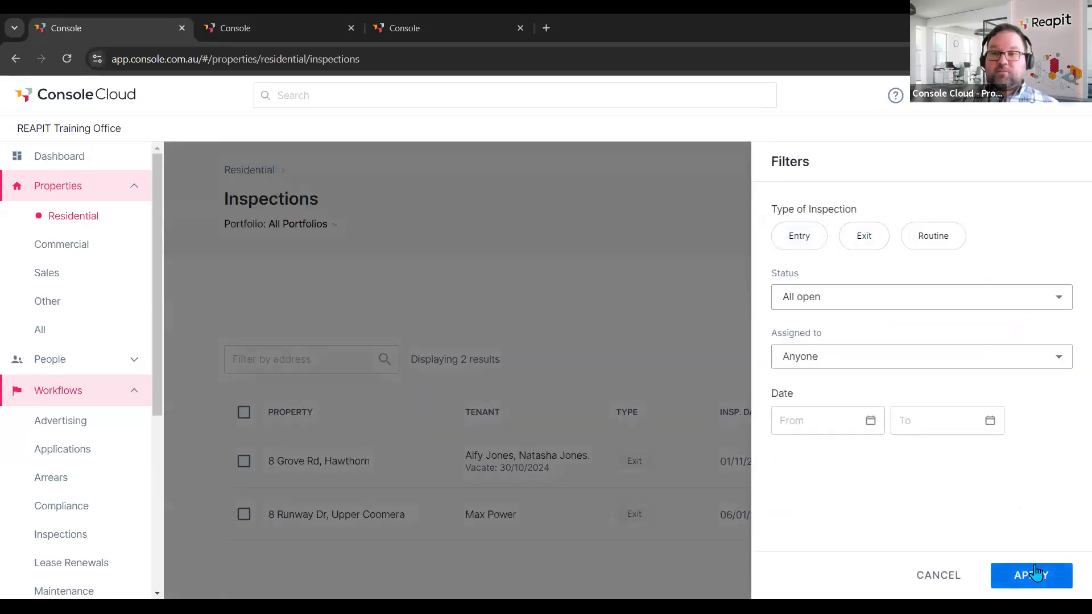
pyautogui.click(1033, 575)
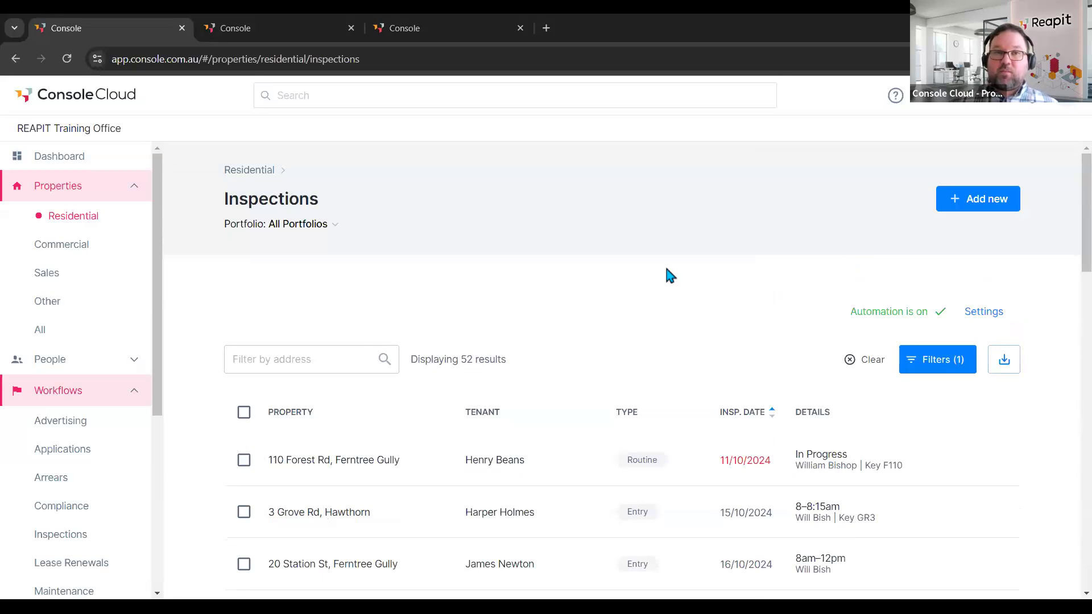
pyautogui.click(991, 205)
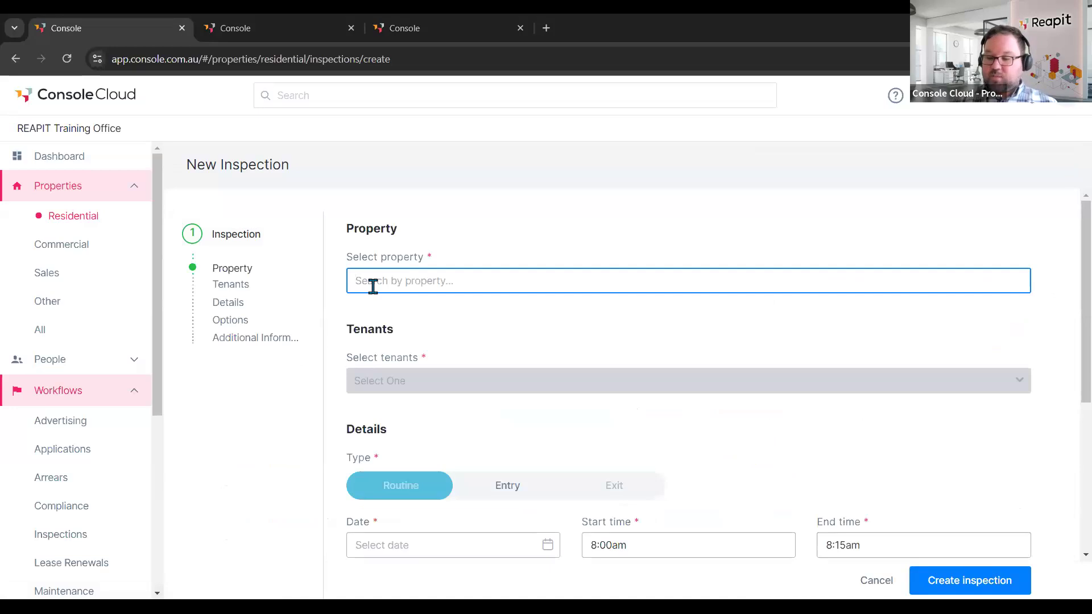
pyautogui.write('2 e')
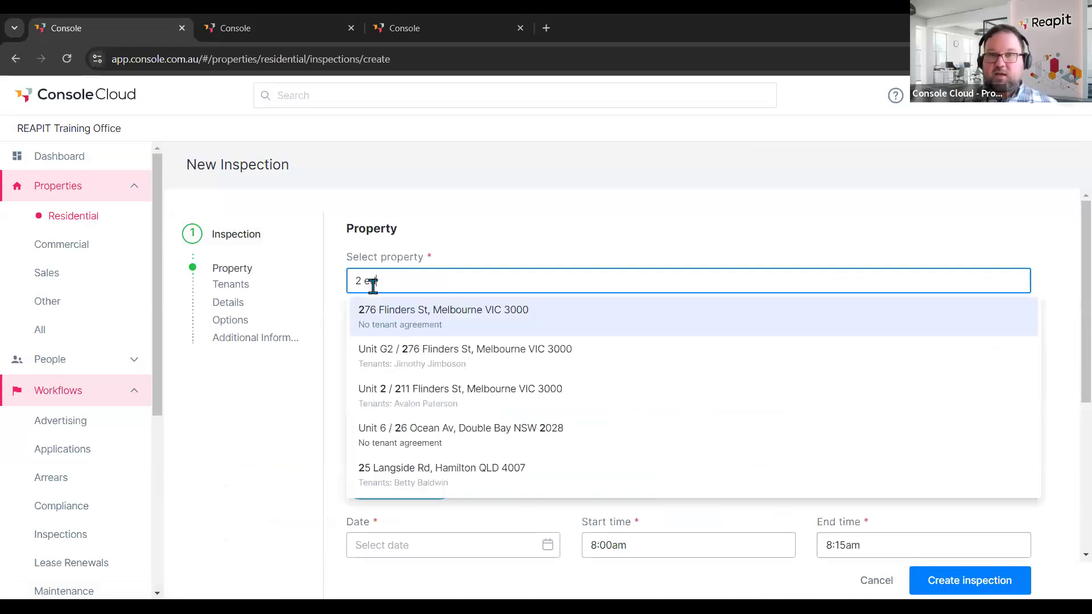
pyautogui.write('d')
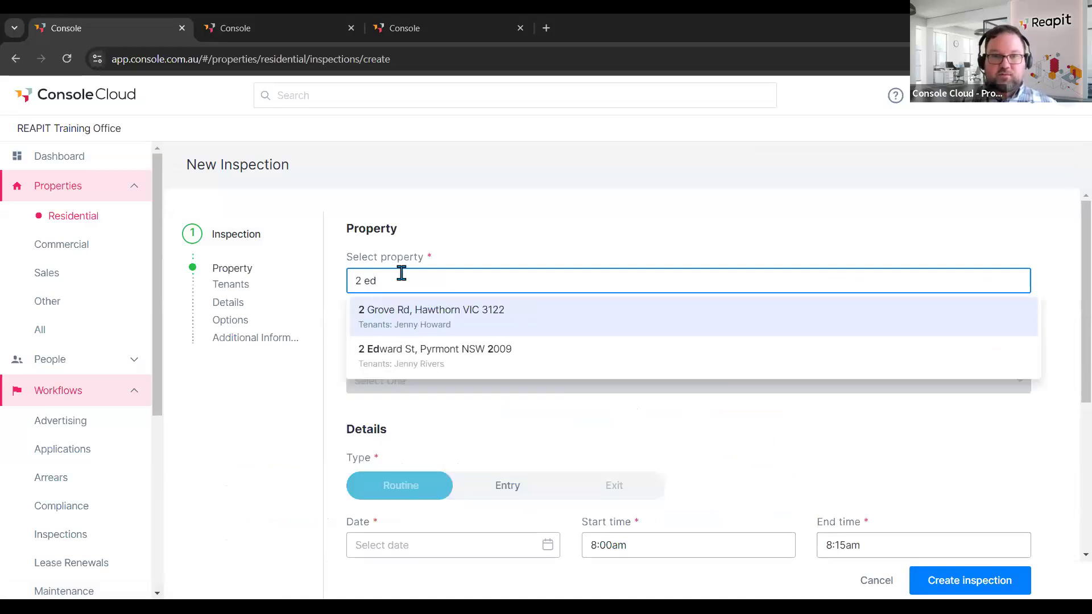
pyautogui.click(382, 357)
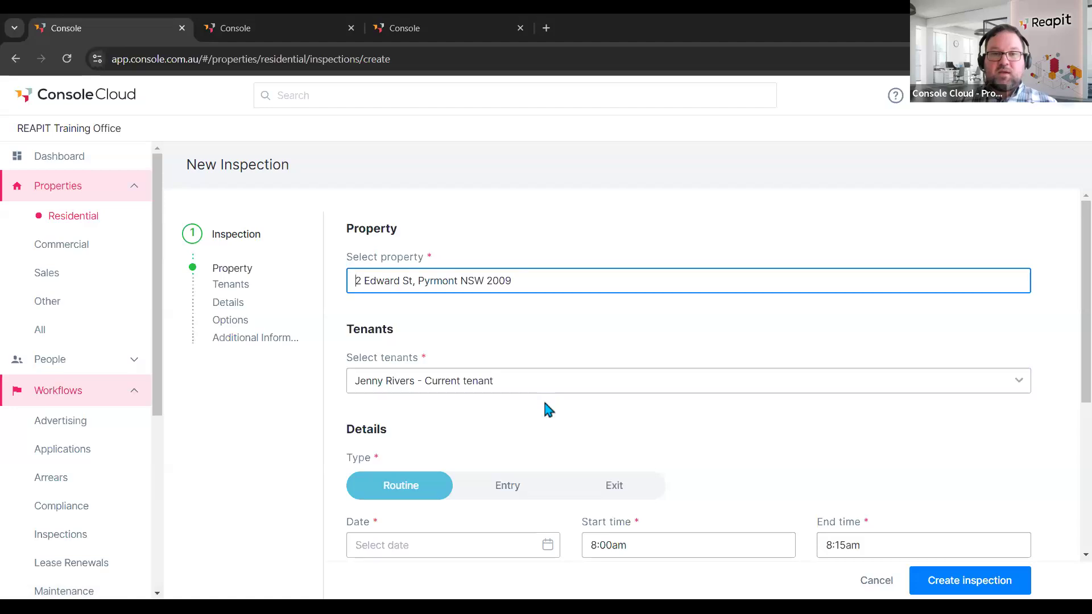
pyautogui.scroll(-1, 480, 314)
pyautogui.click(485, 311)
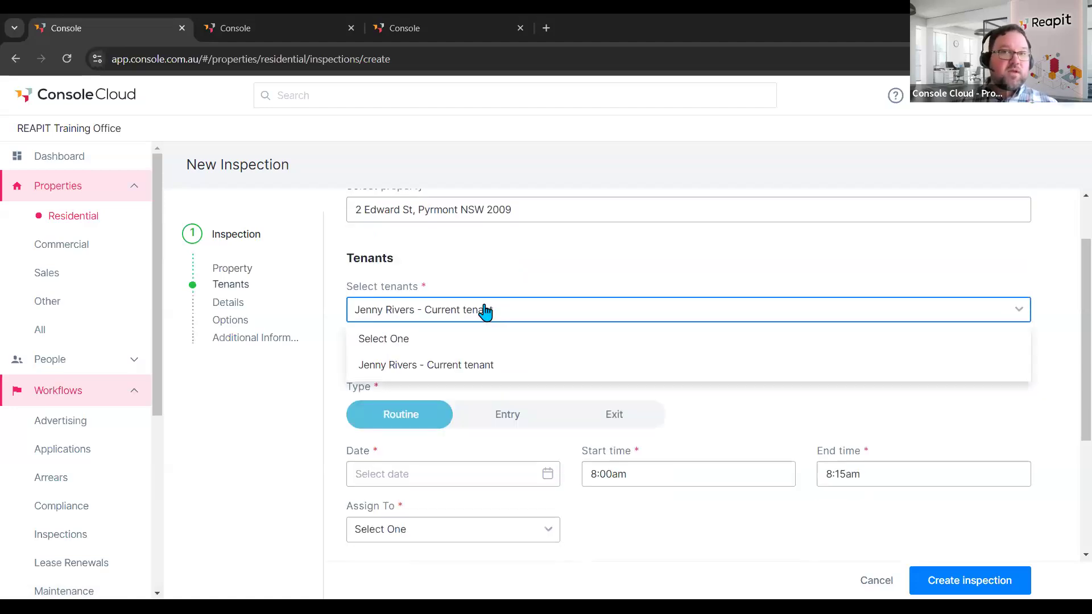
pyautogui.click(449, 345)
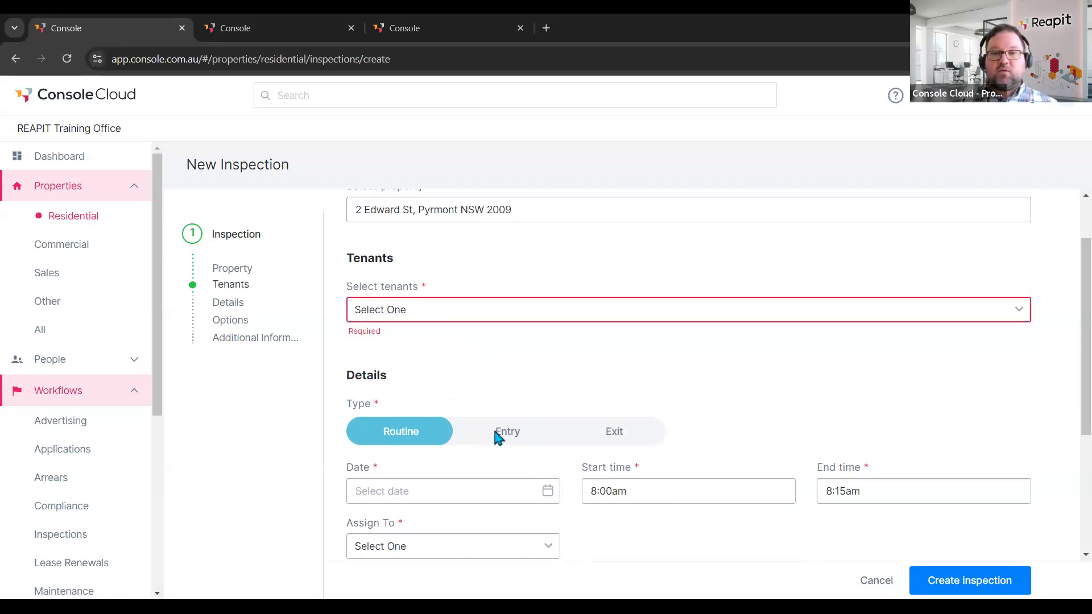
pyautogui.click(496, 431)
pyautogui.click(461, 322)
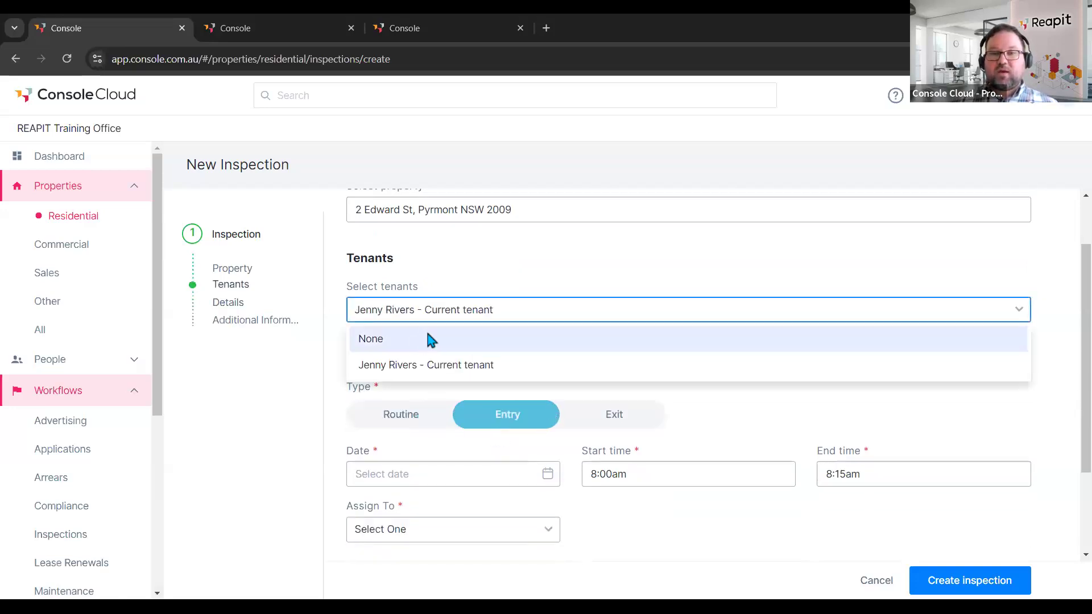
pyautogui.click(474, 344)
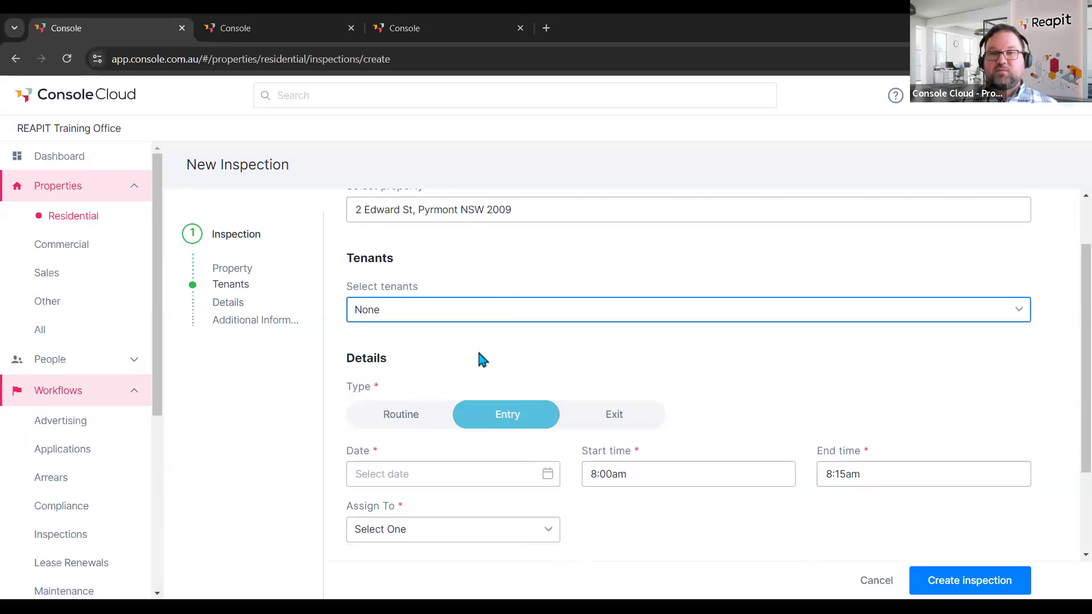
pyautogui.click(437, 320)
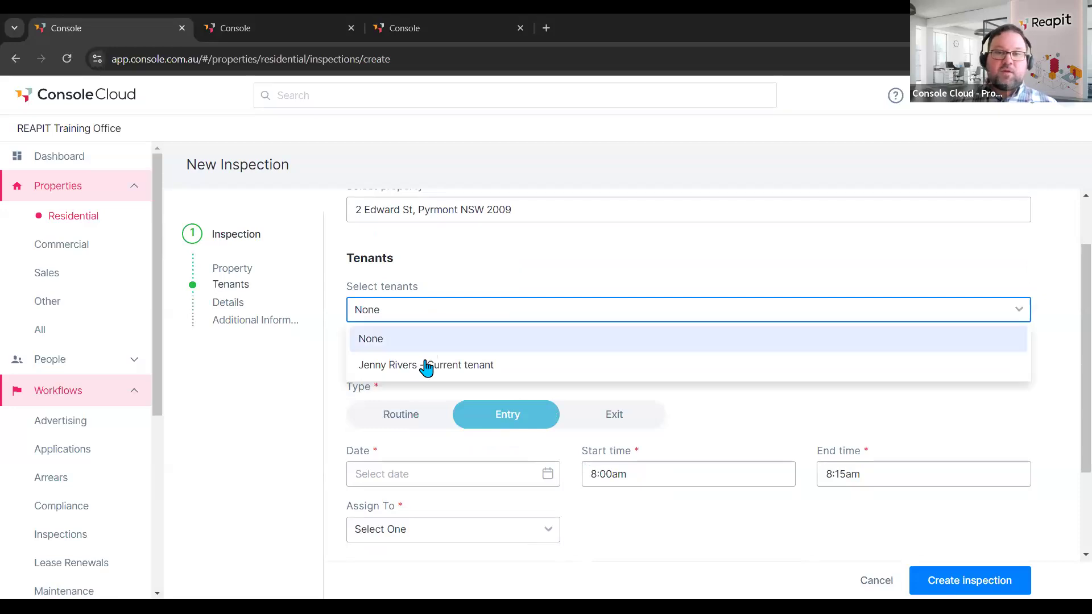
pyautogui.click(421, 312)
pyautogui.click(595, 429)
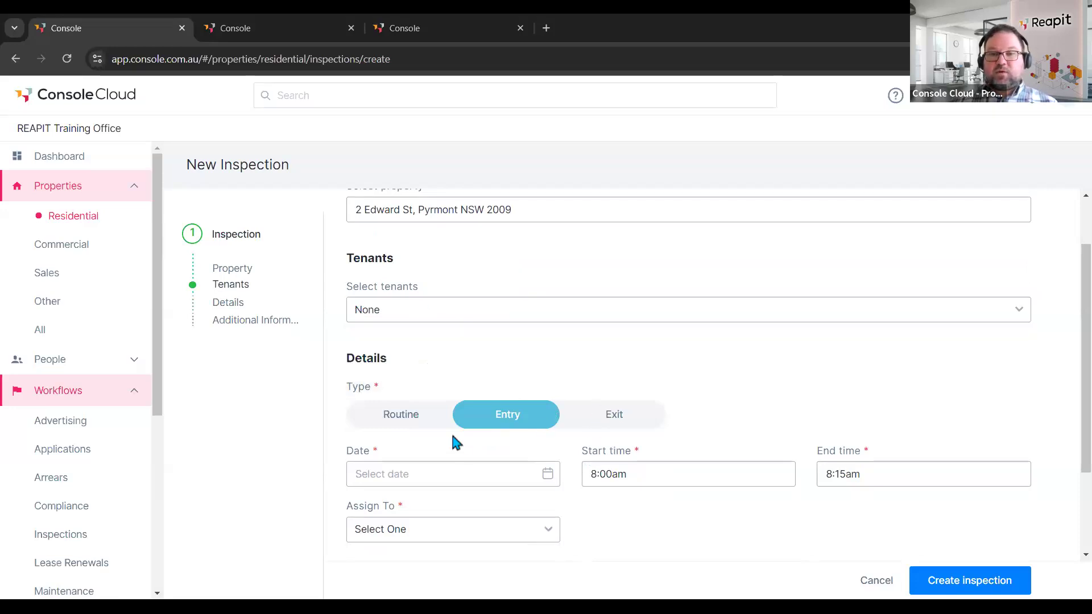
pyautogui.click(427, 320)
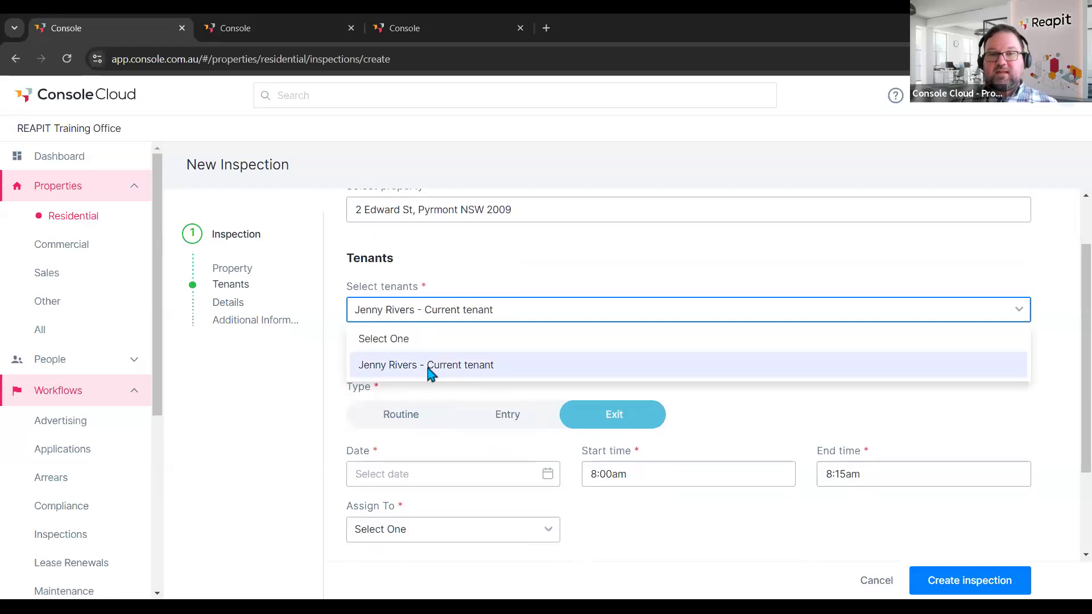
pyautogui.click(472, 365)
# - Date the inspection 21/10/2024, assign a staff member, and create it
pyautogui.scroll(-2, 502, 356)
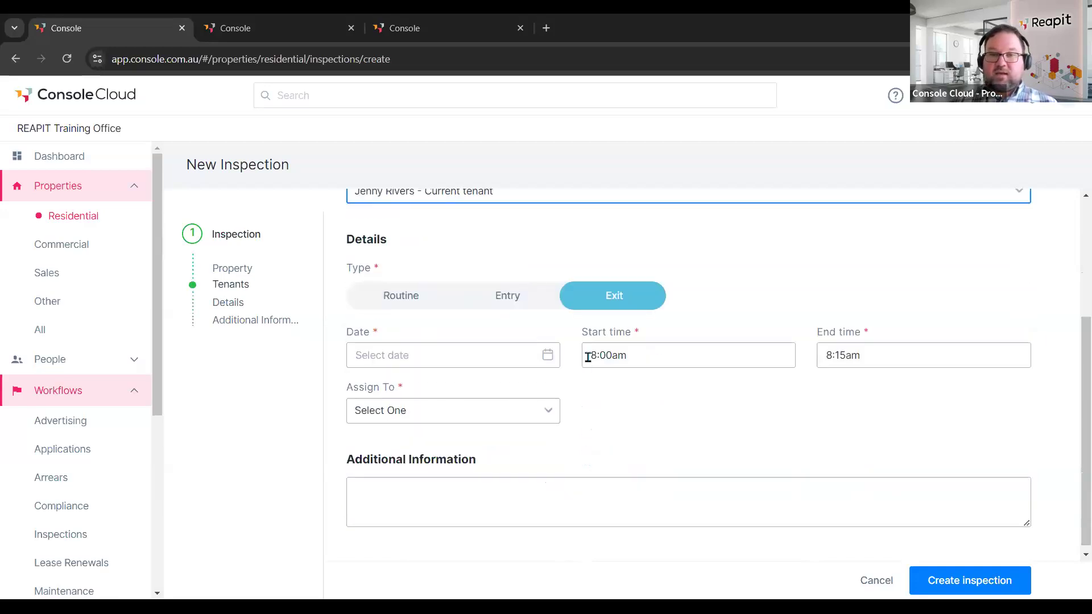
pyautogui.click(548, 356)
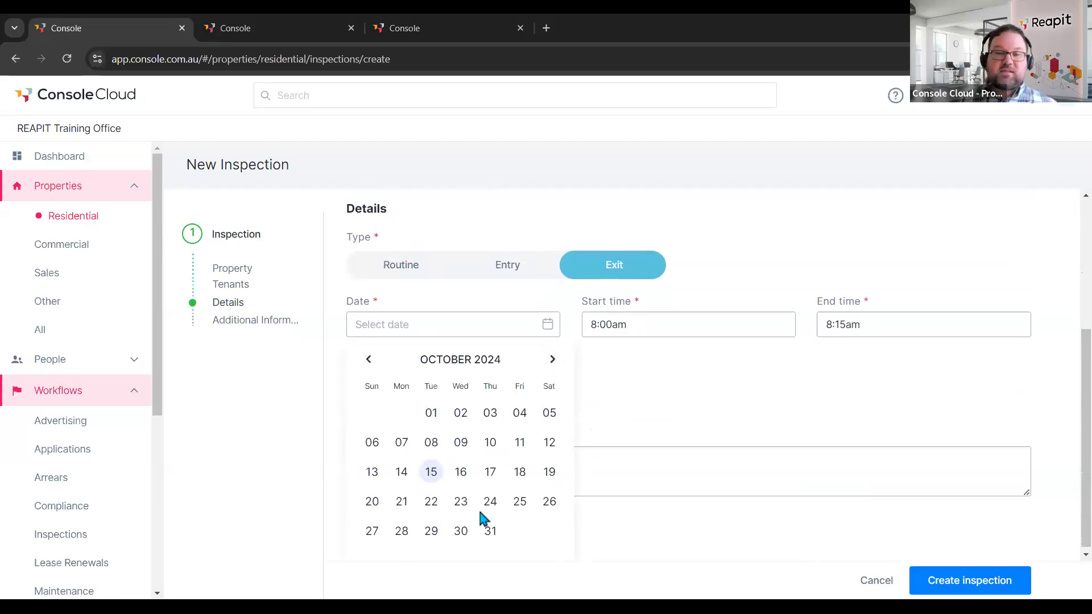
pyautogui.click(400, 502)
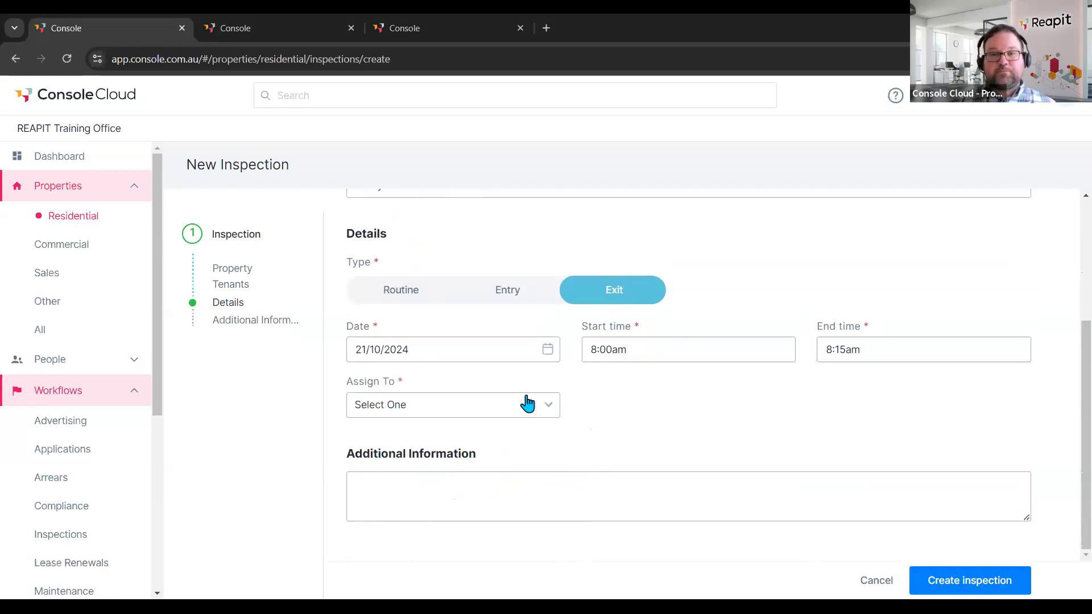
pyautogui.click(487, 408)
pyautogui.click(407, 387)
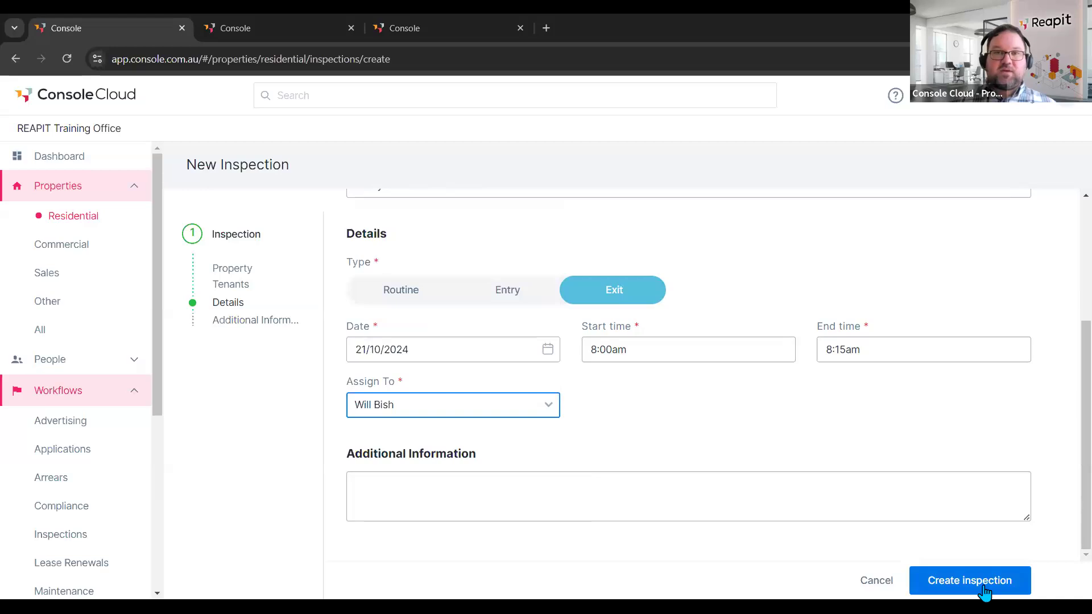
pyautogui.click(981, 592)
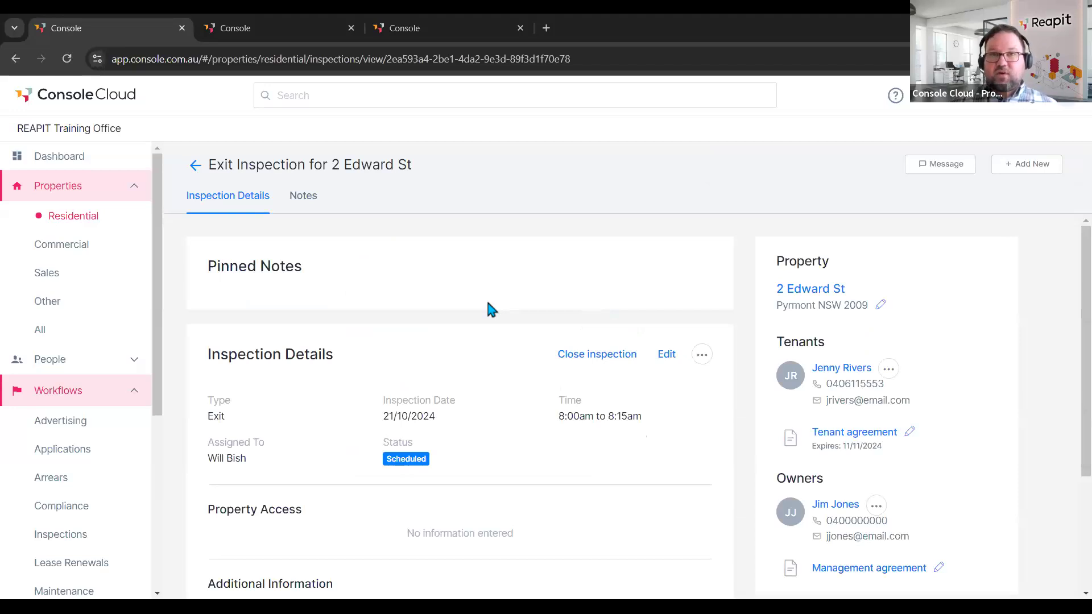
# - Create a condition report from the inspection's Report section
pyautogui.scroll(-3, 509, 370)
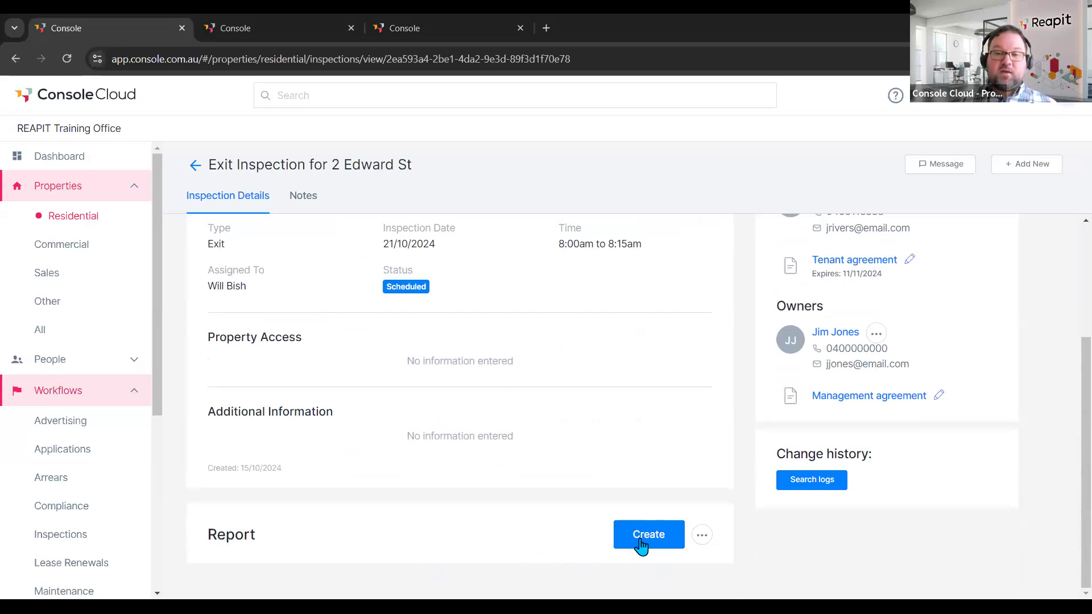
pyautogui.click(622, 545)
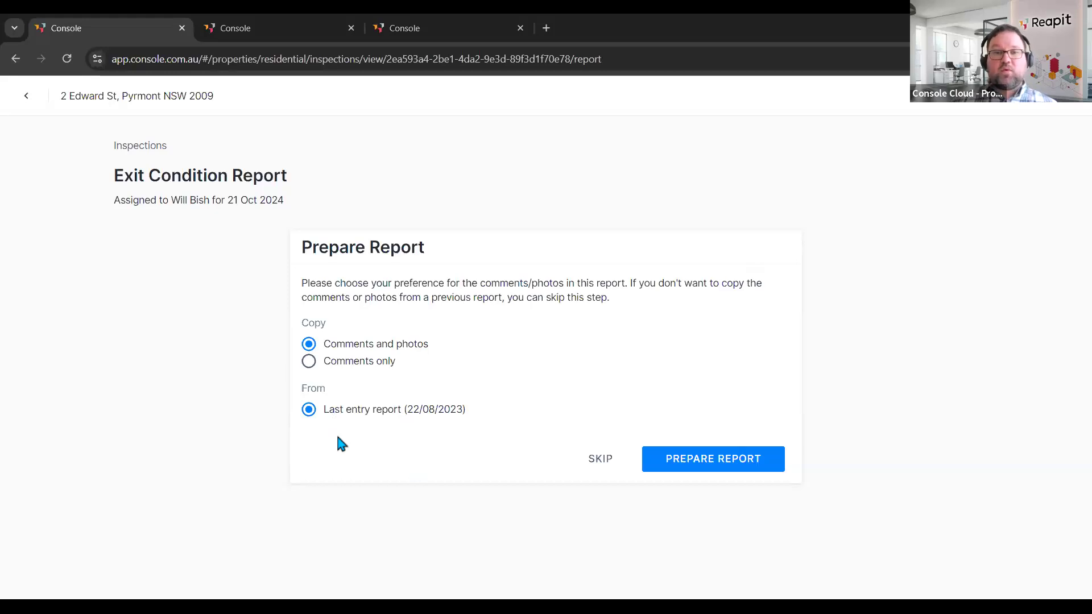
# - Build the exit report copying comments only from the entry report, then go back to the inspection
pyautogui.click(327, 360)
pyautogui.click(341, 348)
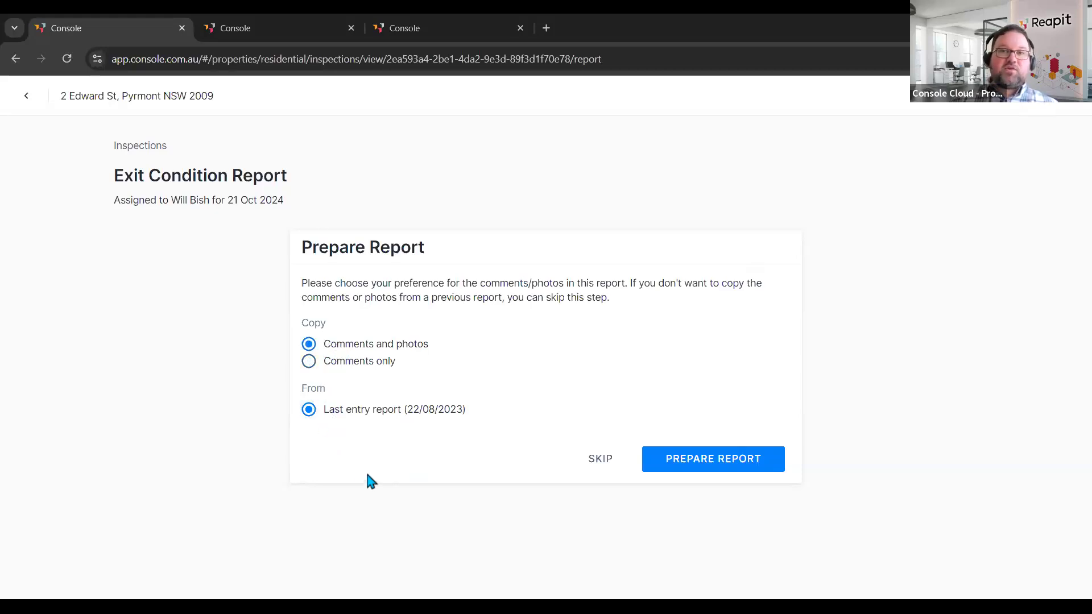
pyautogui.click(334, 360)
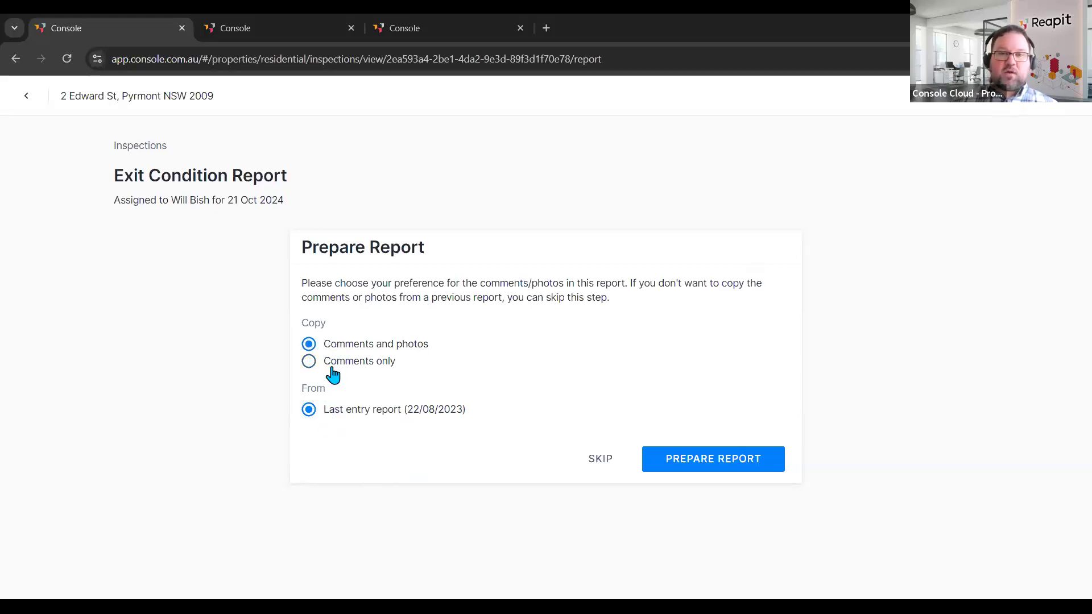
pyautogui.click(679, 462)
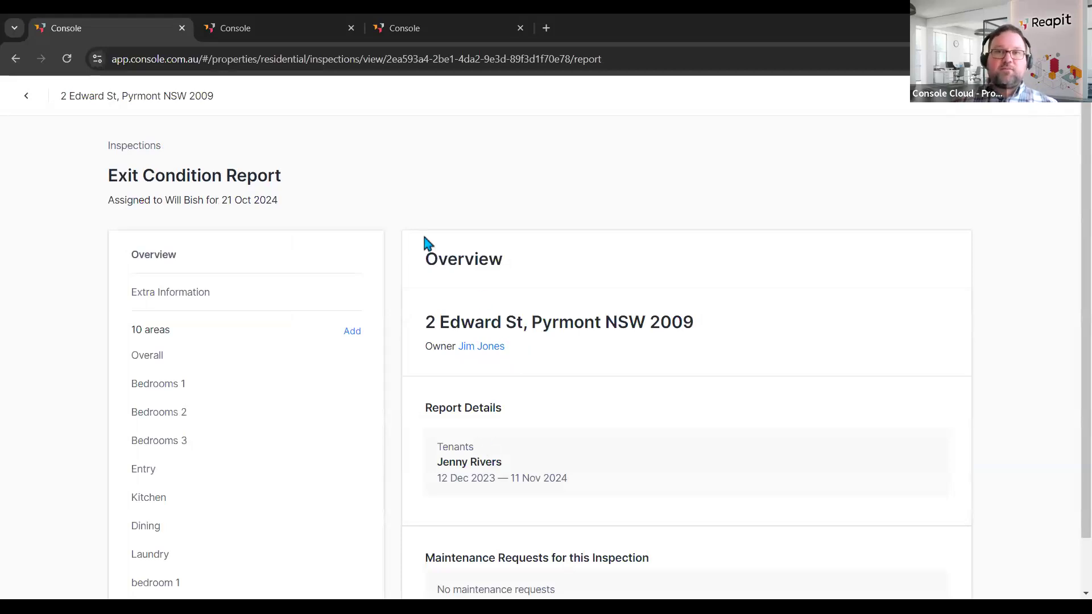
pyautogui.click(28, 101)
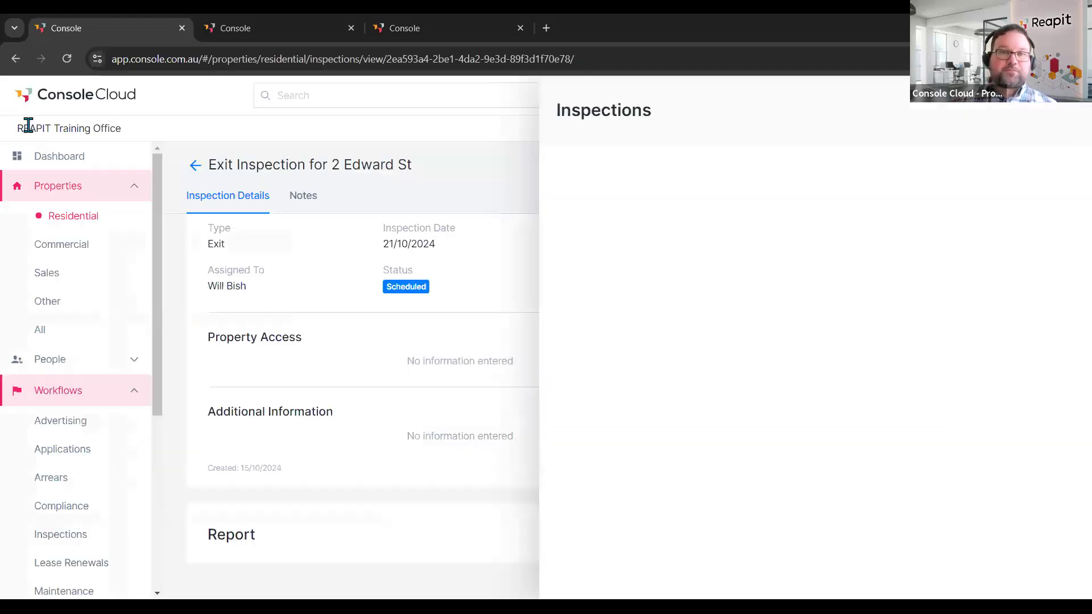
pyautogui.click(196, 167)
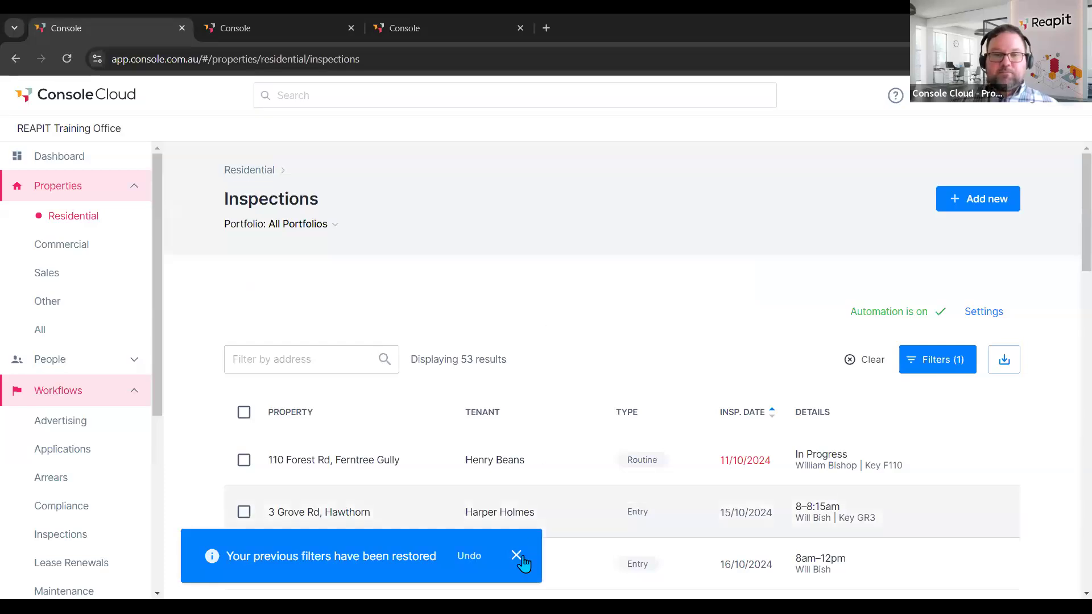
pyautogui.scroll(-3, 588, 312)
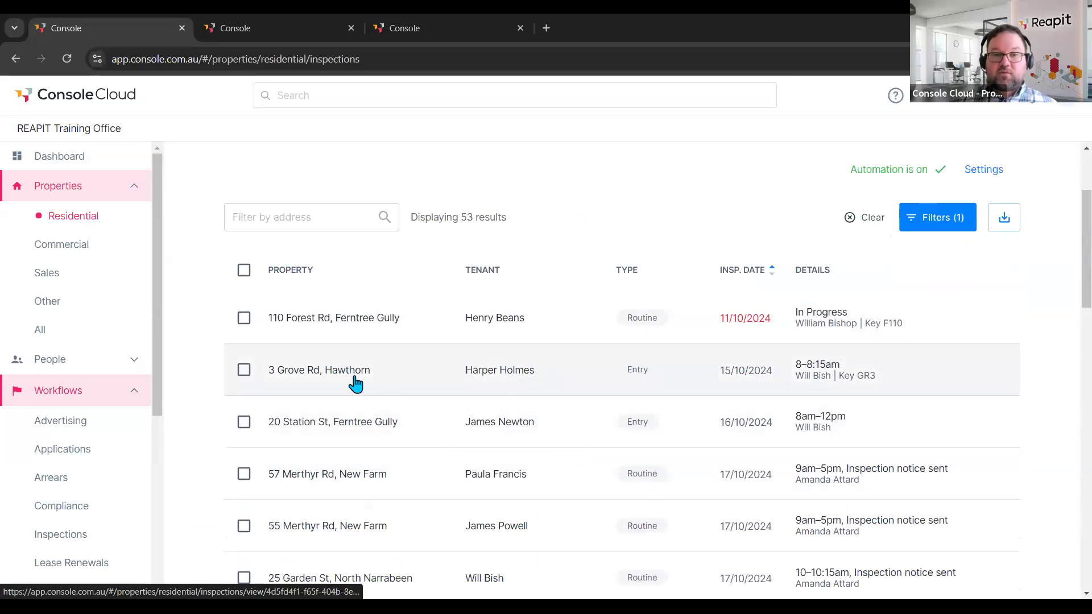
pyautogui.click(504, 374)
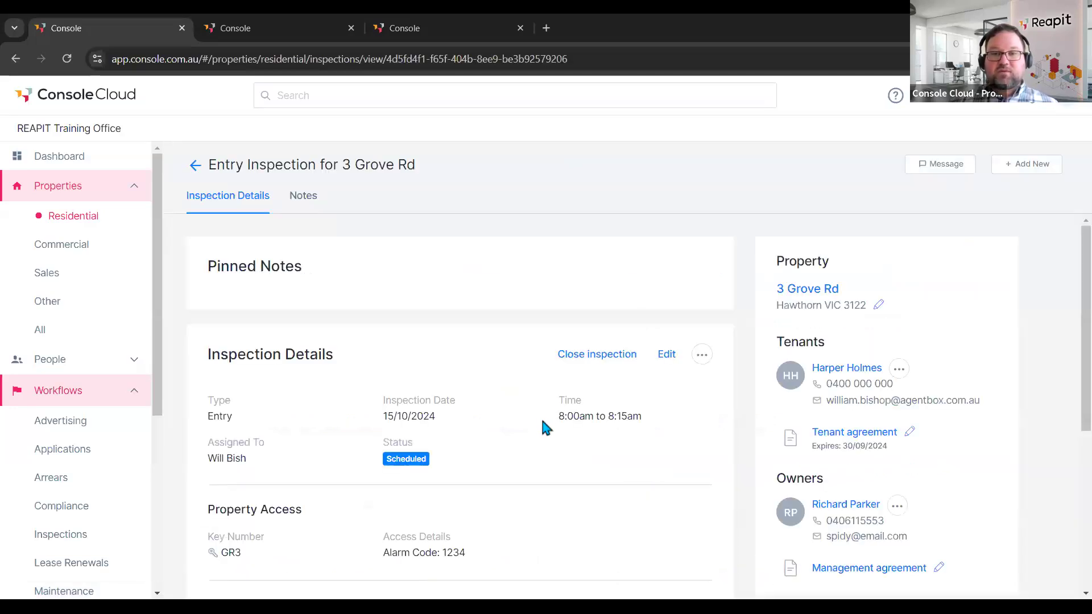
pyautogui.scroll(-5, 540, 415)
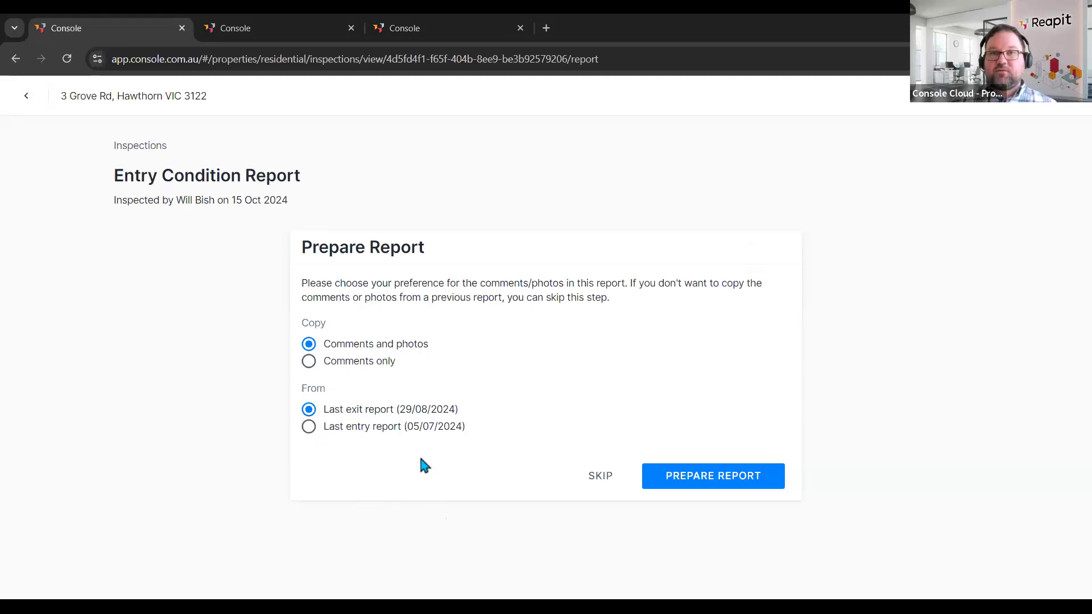
# - Prepare the report from the 29/08/2024 exit report, view its Overall area, and return to the inspection
pyautogui.click(711, 483)
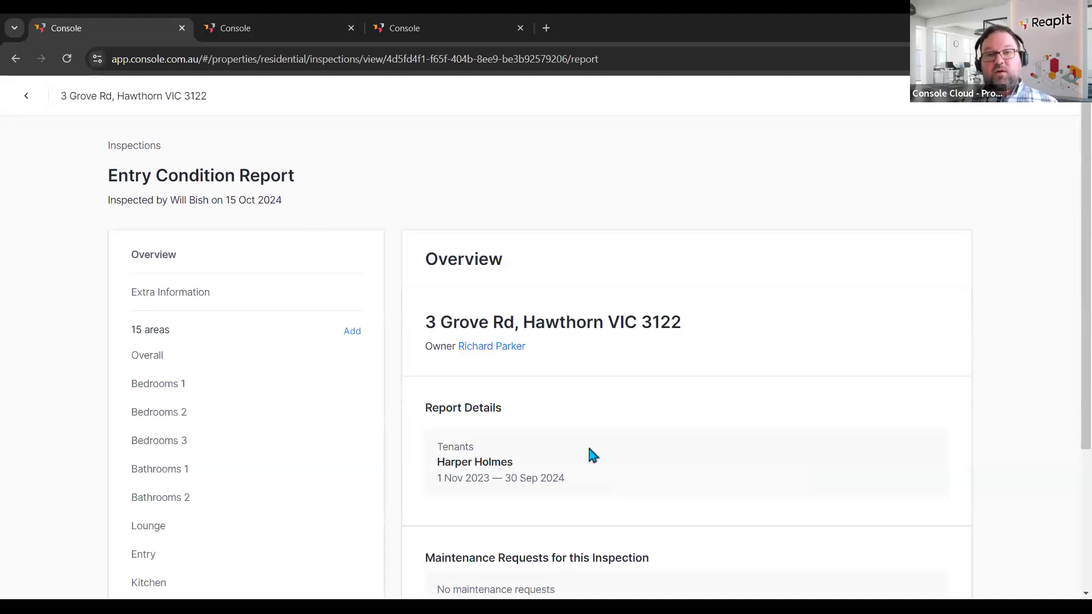
pyautogui.click(150, 364)
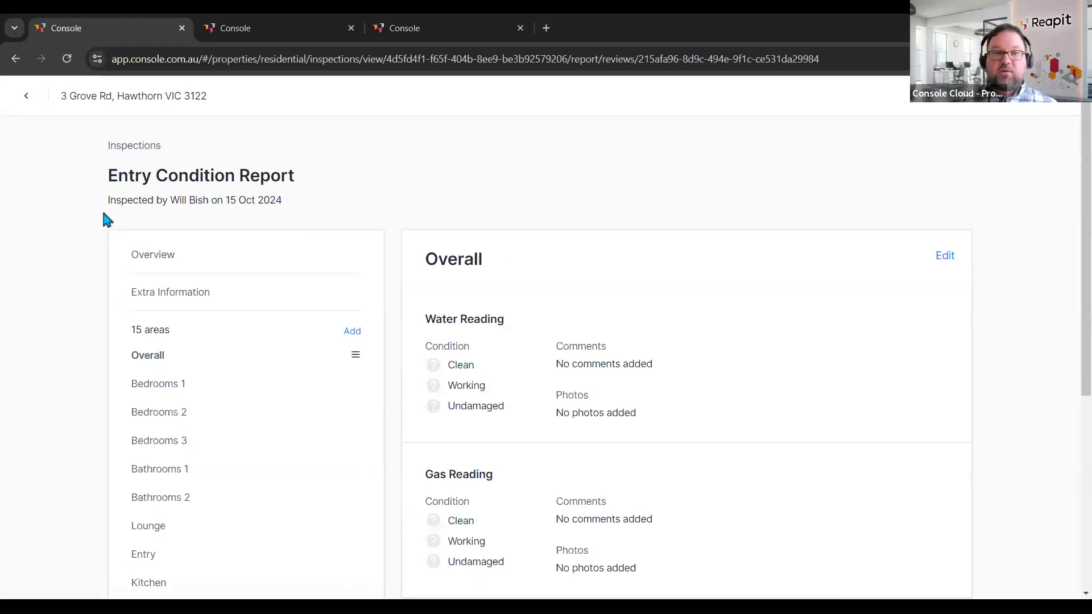
pyautogui.click(28, 99)
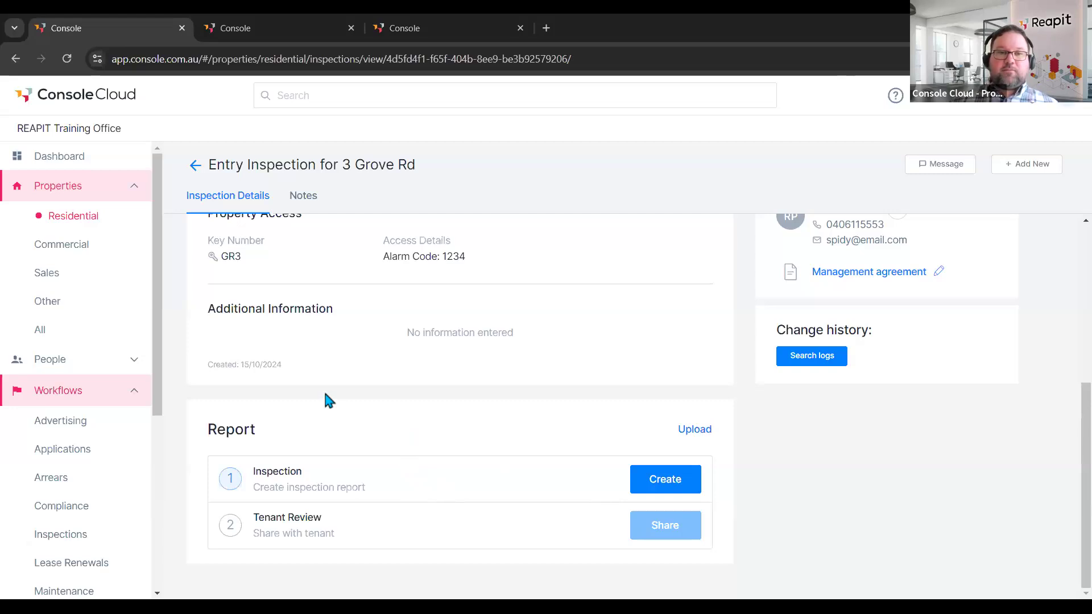
# - Return to the residential Inspections list in Console Cloud, then switch to BlueStacks
pyautogui.click(195, 165)
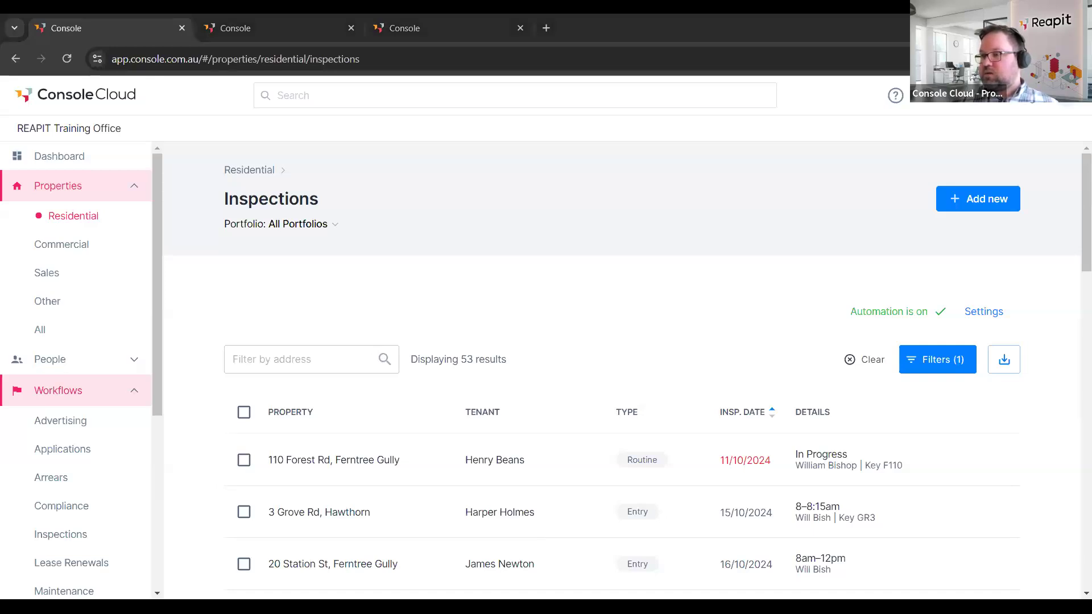
pyautogui.hotkey('alt', 'Tab')
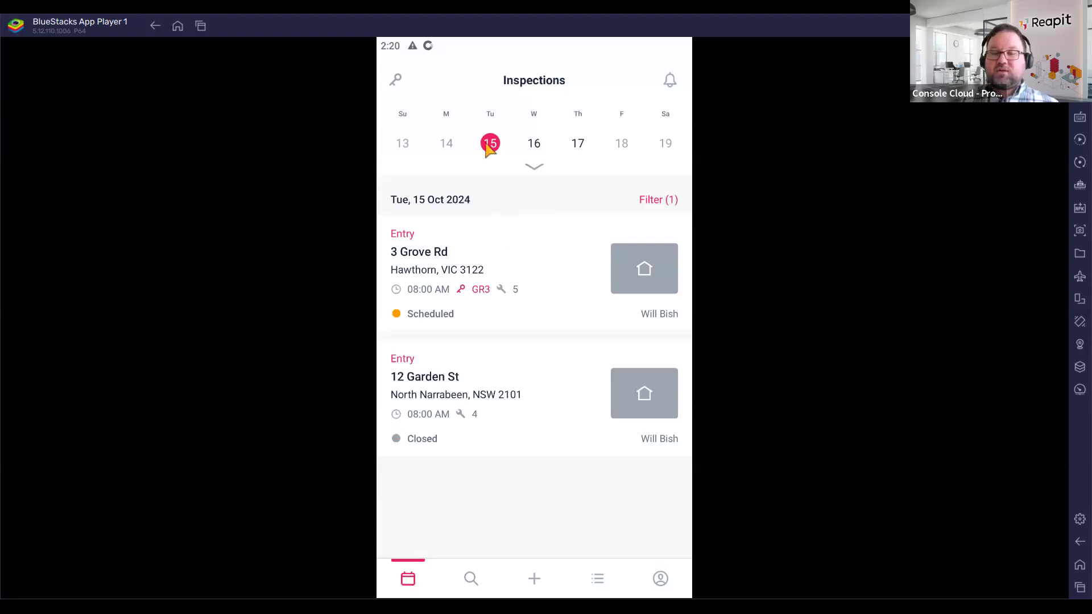
# - Show Wed 16 Oct's inspections, checking the October month view and the single active filter
pyautogui.click(534, 145)
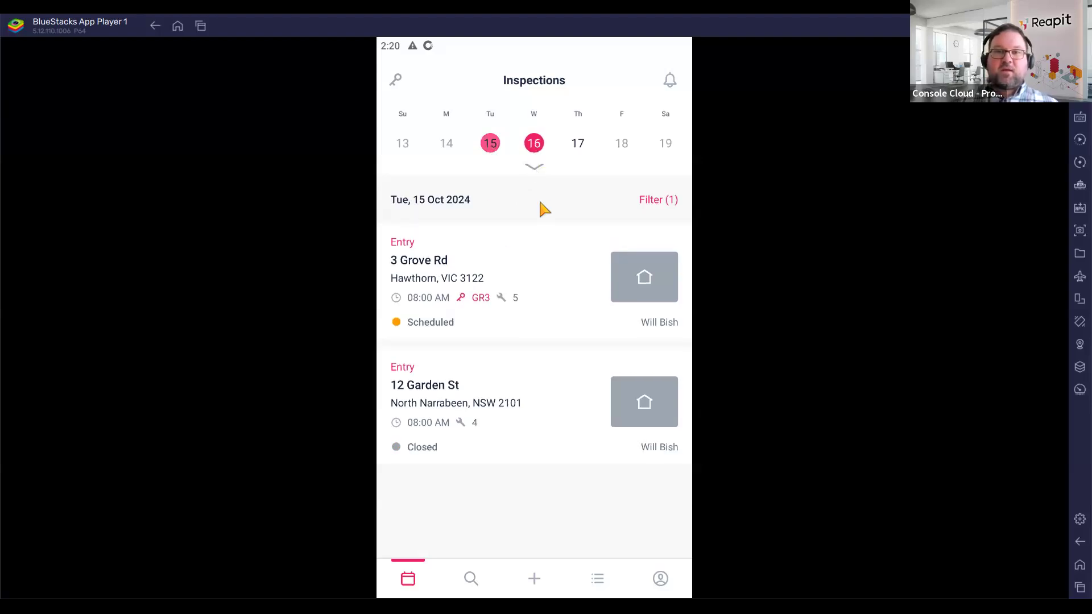
pyautogui.click(537, 169)
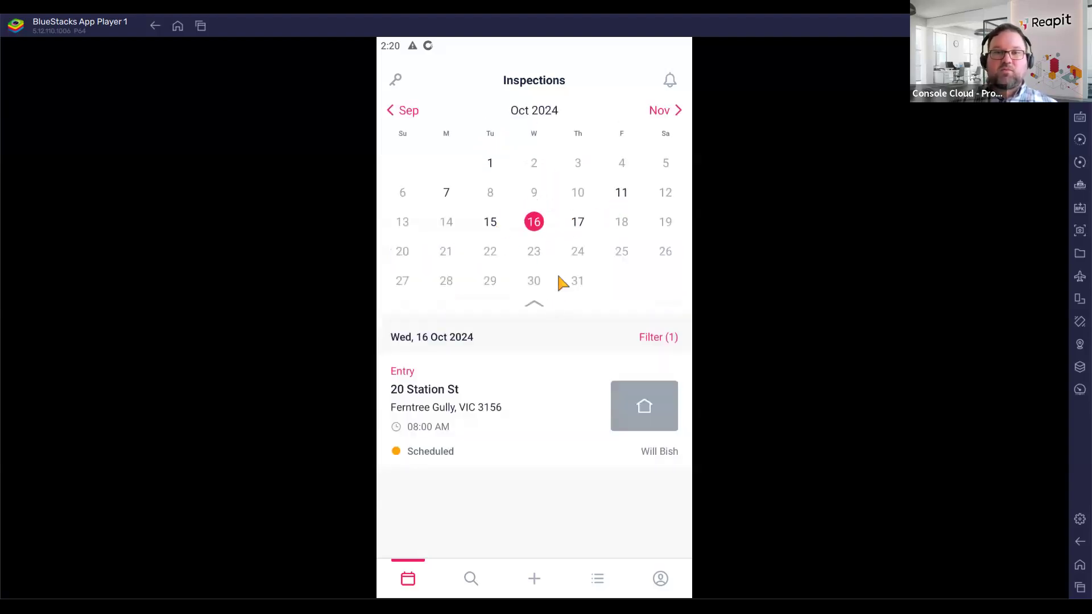
pyautogui.click(534, 307)
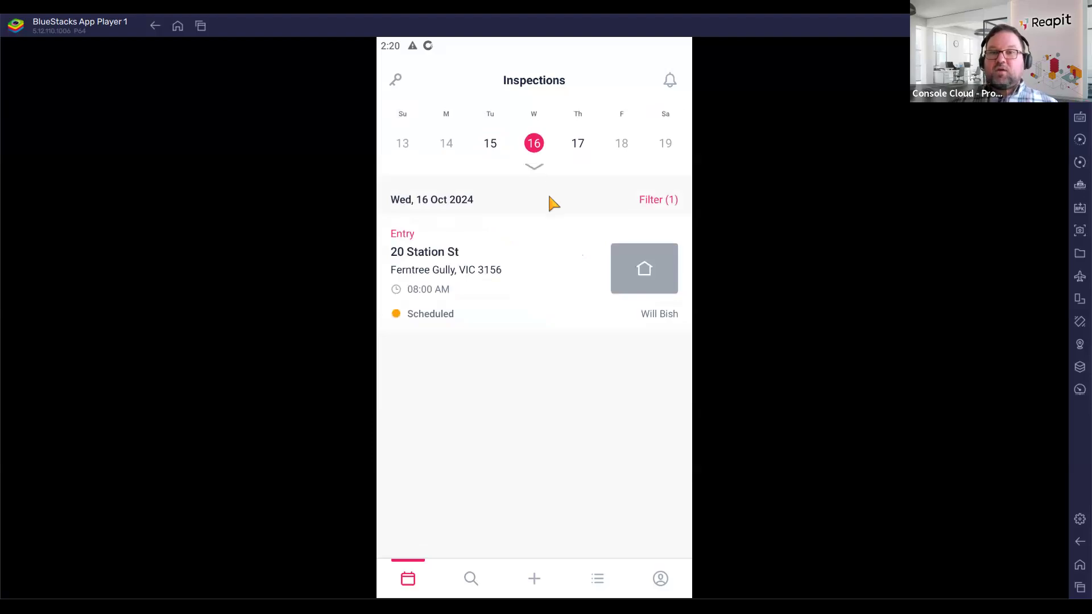
pyautogui.click(653, 200)
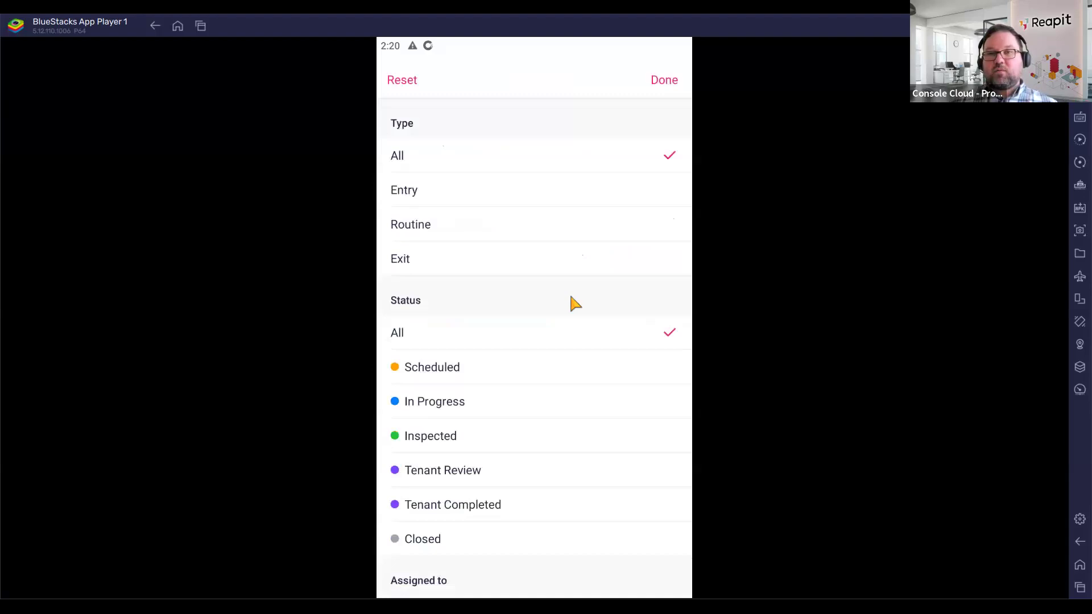
pyautogui.scroll(-5, 555, 304)
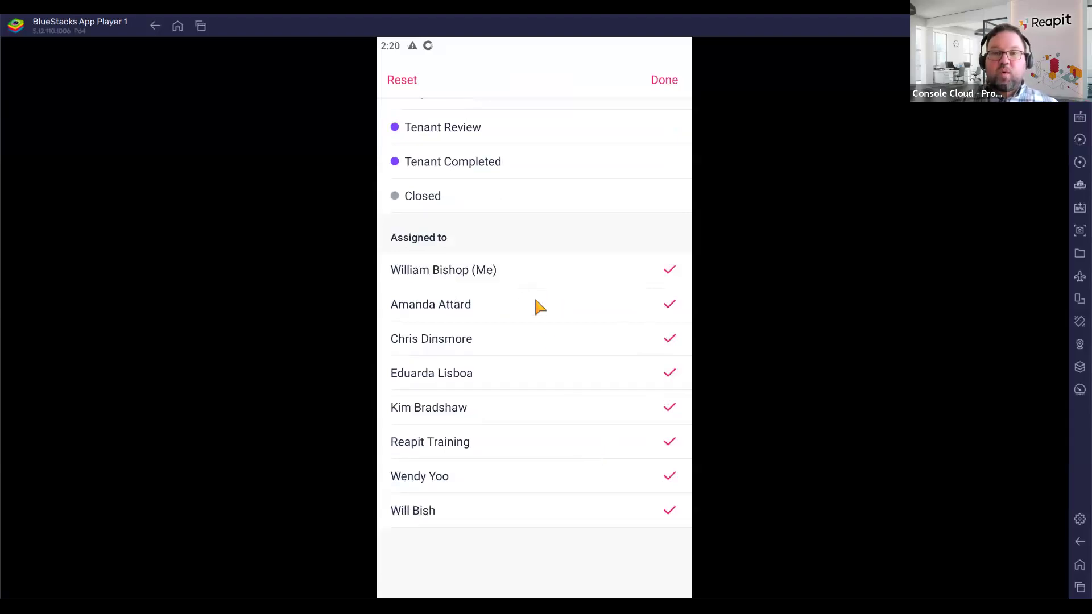
pyautogui.click(662, 82)
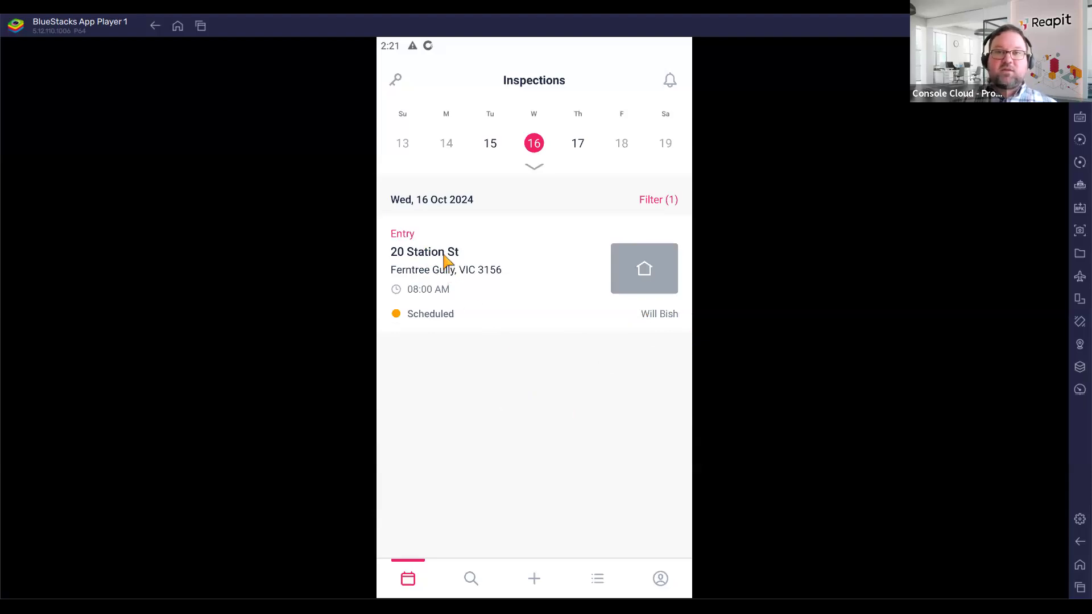
# - Open the 20 Station St inspection, review its details, and launch the Property Setup wizard
pyautogui.click(525, 326)
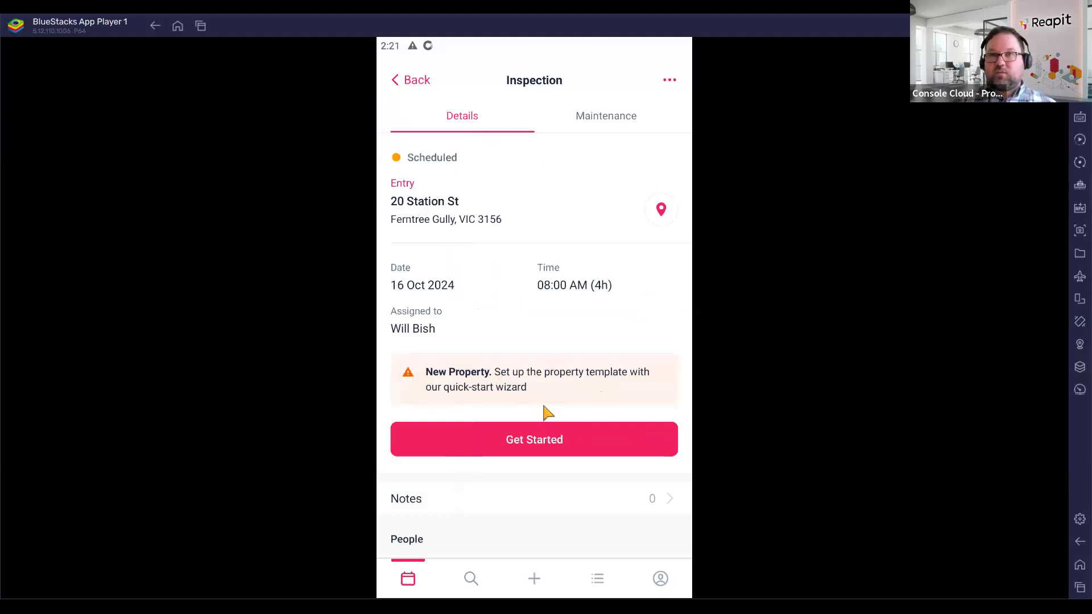
pyautogui.scroll(-3, 546, 373)
pyautogui.scroll(3, 544, 367)
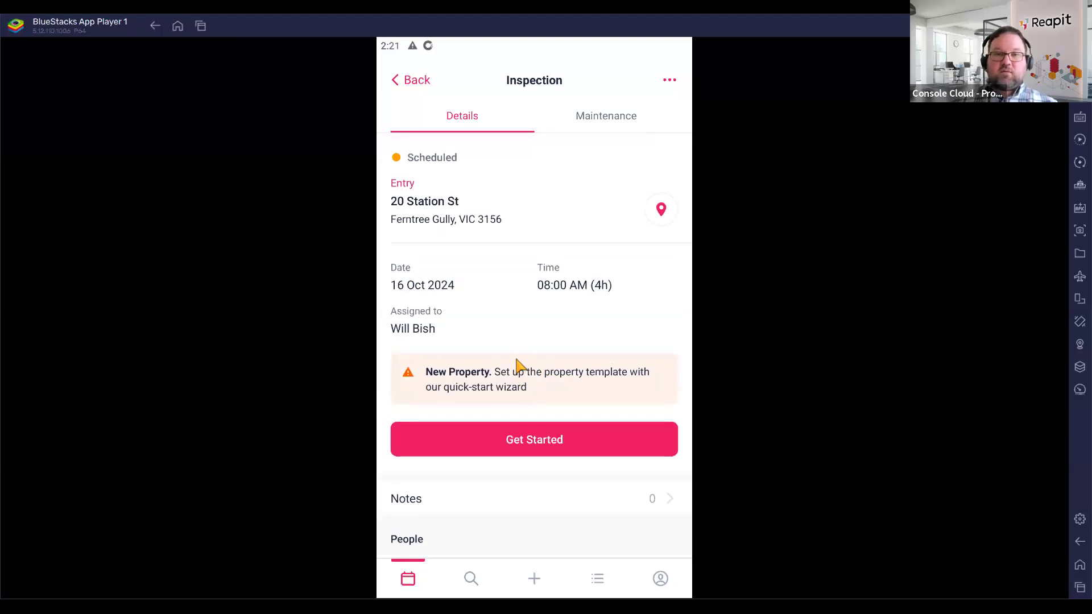
pyautogui.scroll(-5, 534, 378)
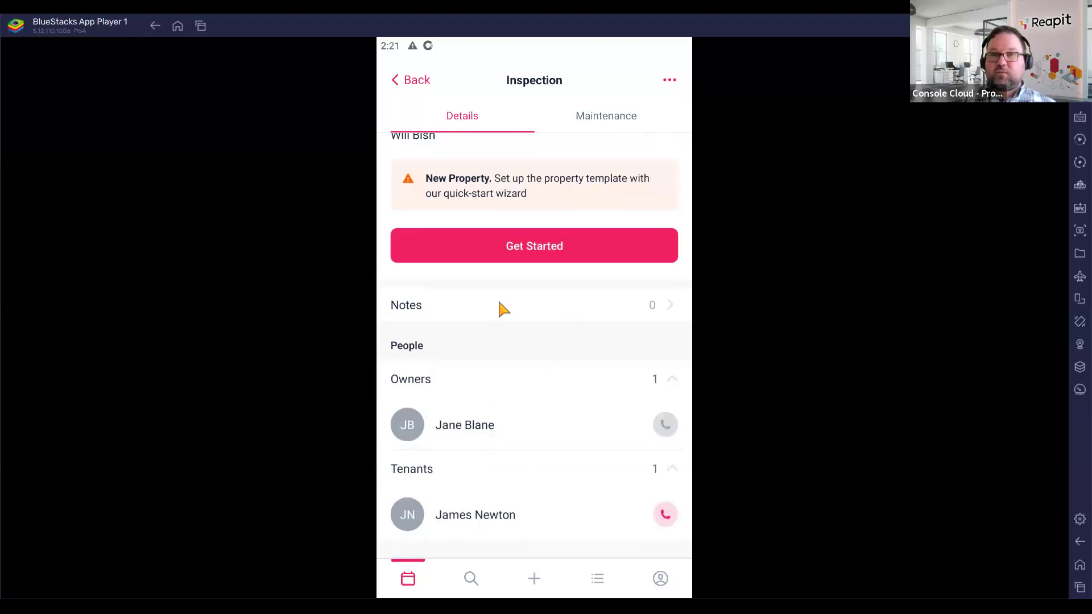
pyautogui.scroll(4, 488, 373)
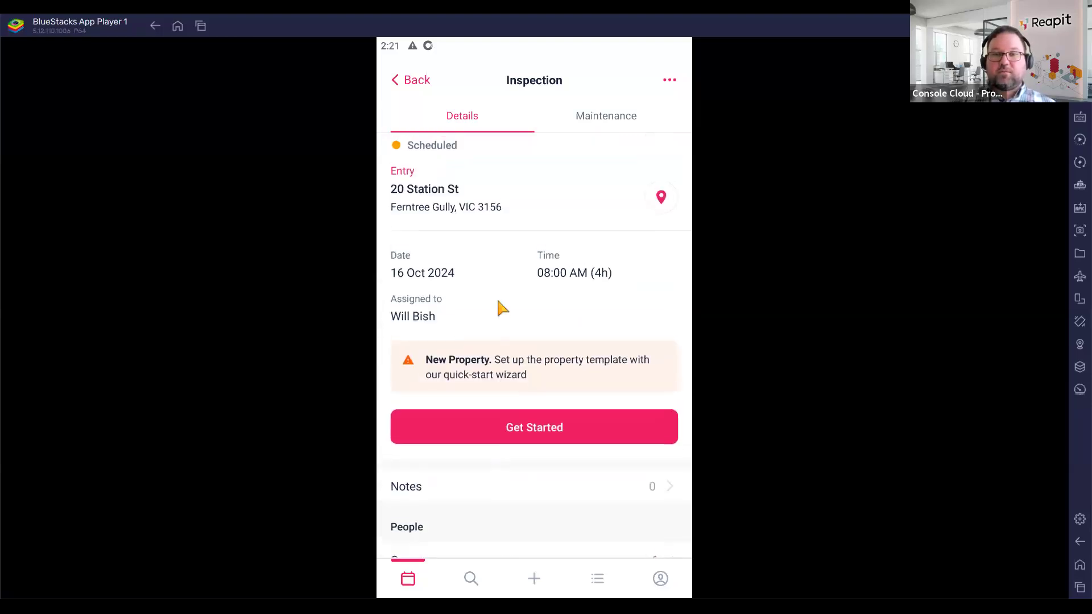
pyautogui.click(548, 431)
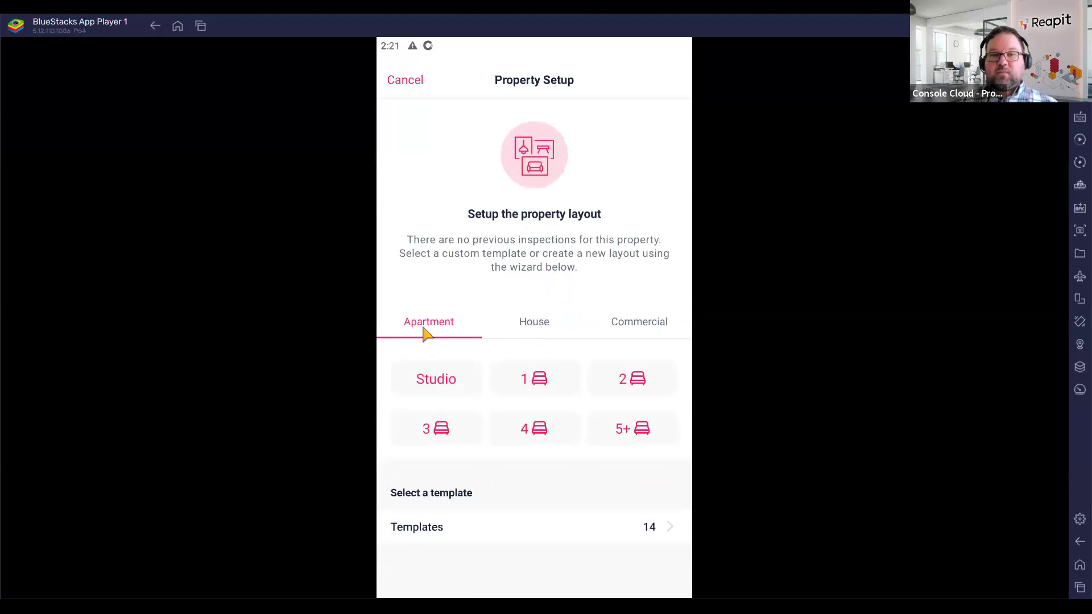
# - Pick the 3-bedroom House layout after comparing the commercial options
pyautogui.click(547, 333)
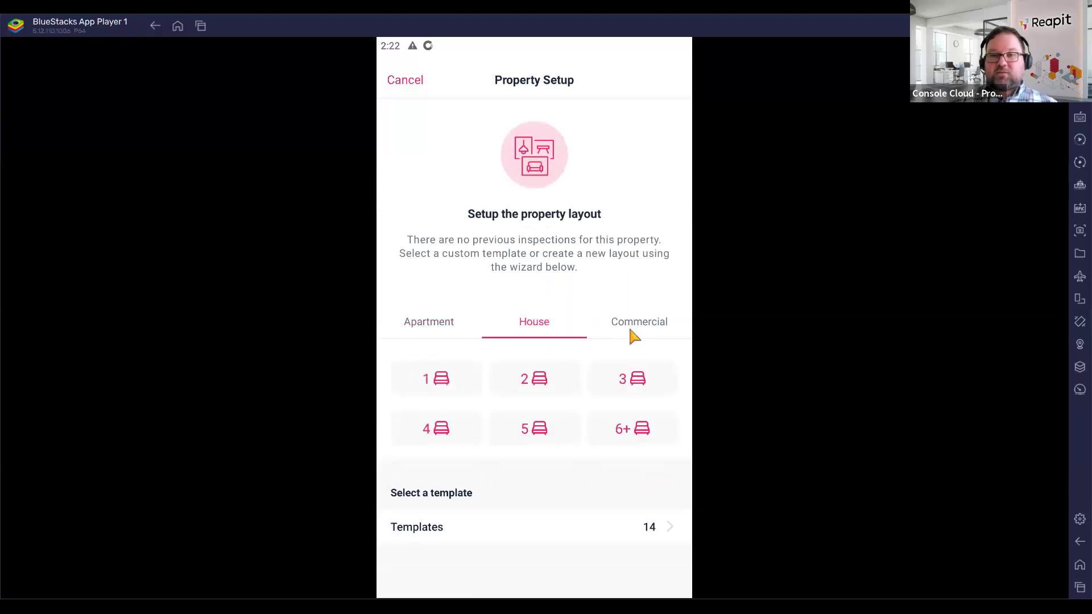
pyautogui.click(633, 330)
pyautogui.click(520, 337)
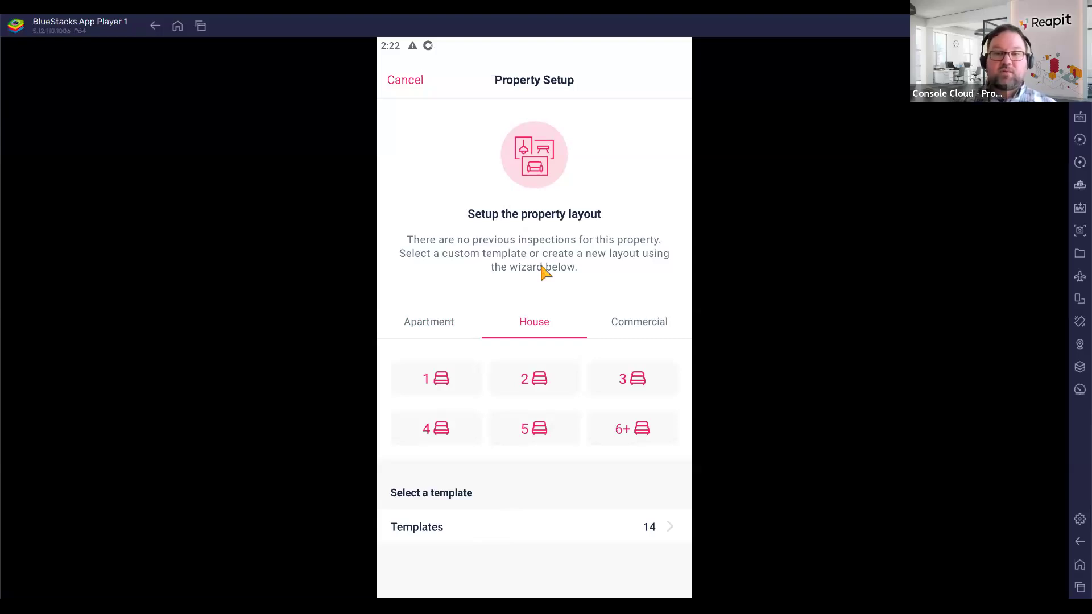
pyautogui.click(617, 376)
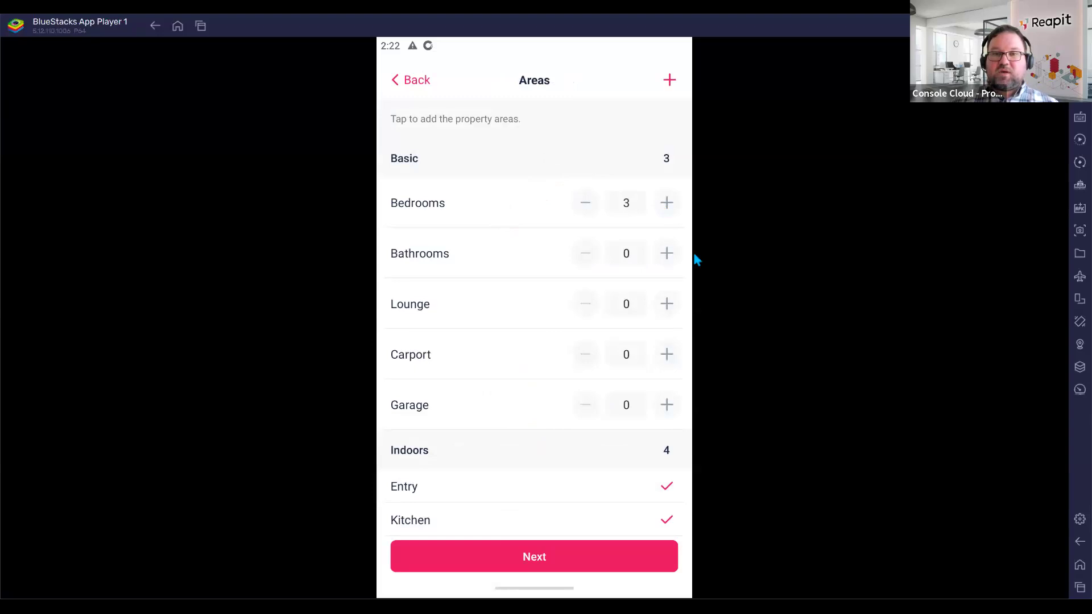
# - Set Bathrooms to 2, Lounge to 1 and Garage to 2
pyautogui.click(666, 254)
pyautogui.click(667, 253)
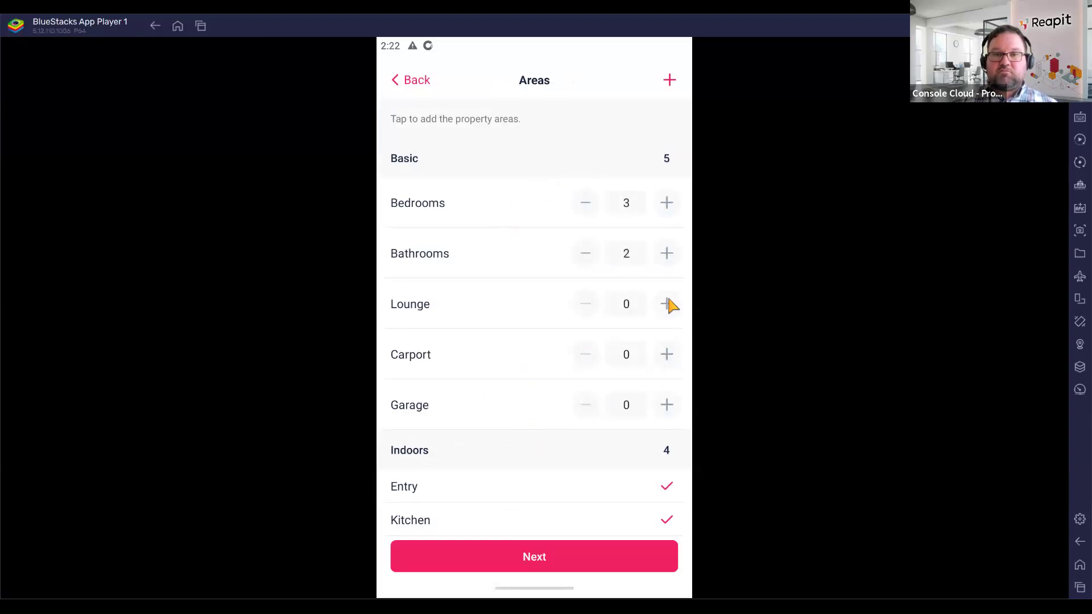
pyautogui.click(583, 306)
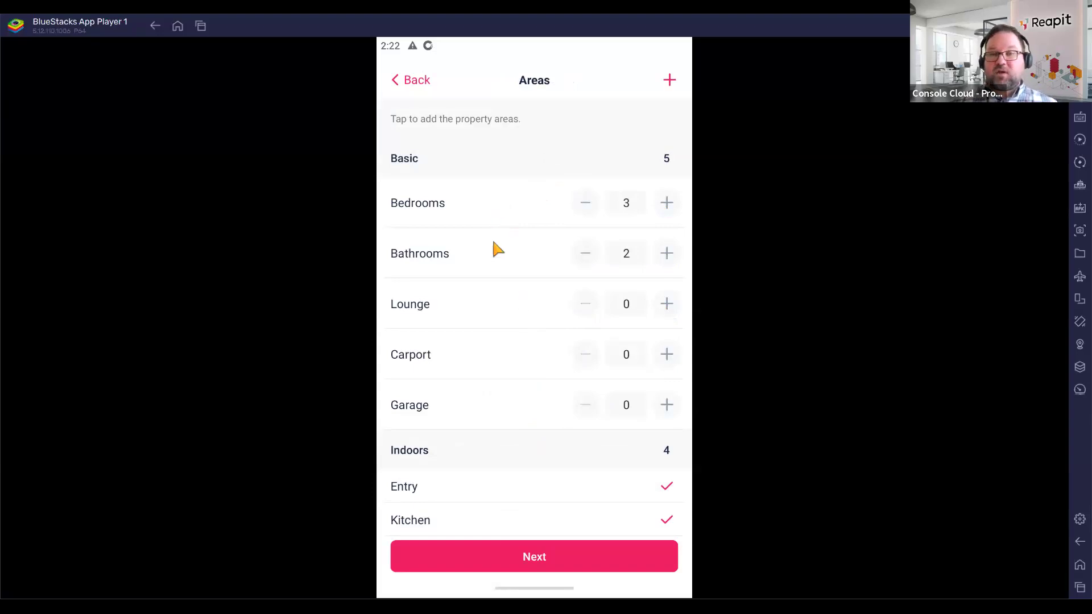
pyautogui.click(667, 405)
pyautogui.click(666, 405)
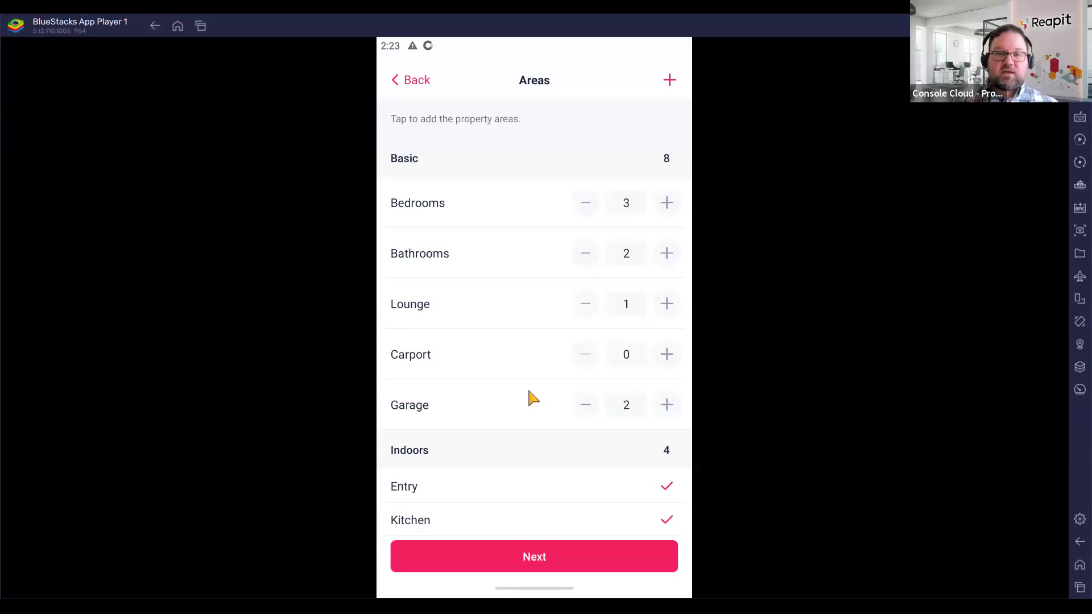
# - Include Front Yard and Back Yard areas and confirm the layout
pyautogui.scroll(-3, 527, 366)
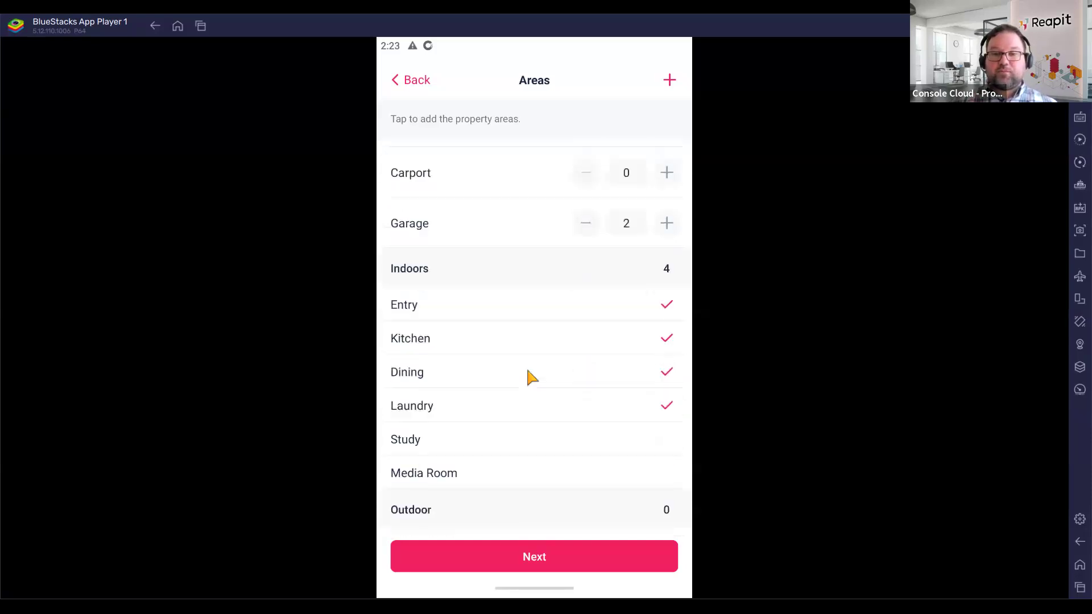
pyautogui.moveTo(528, 370); pyautogui.dragTo(501, 307)
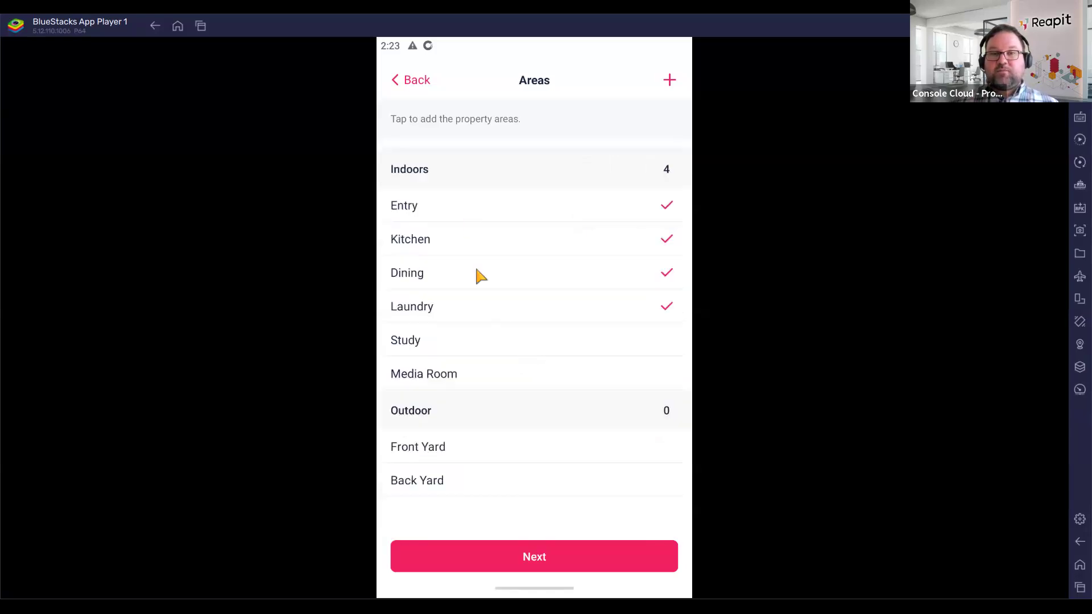
pyautogui.click(569, 452)
pyautogui.click(495, 483)
pyautogui.scroll(4, 511, 432)
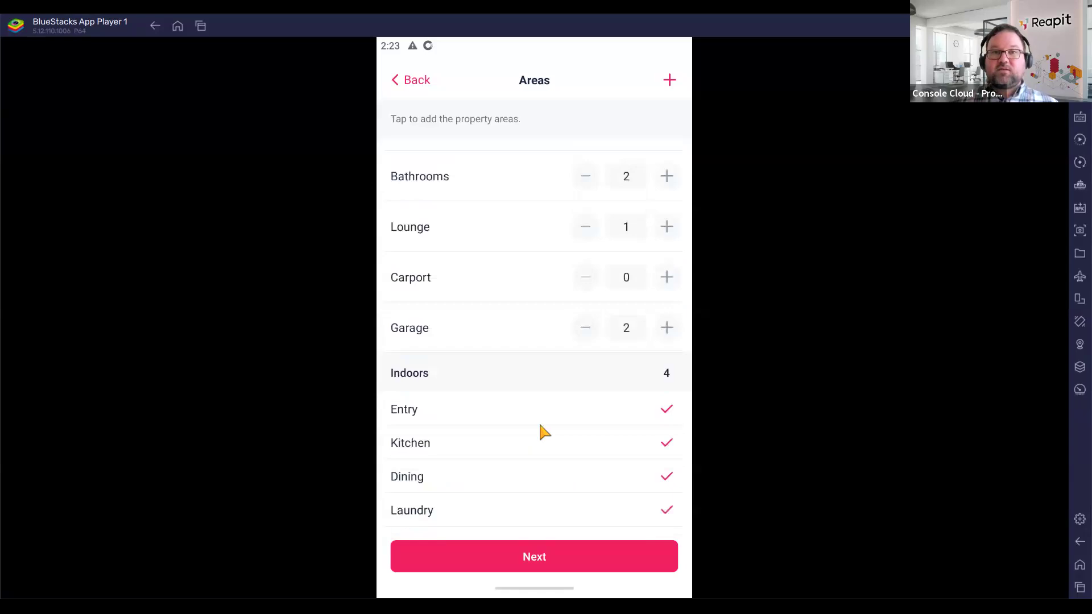
pyautogui.scroll(2, 540, 431)
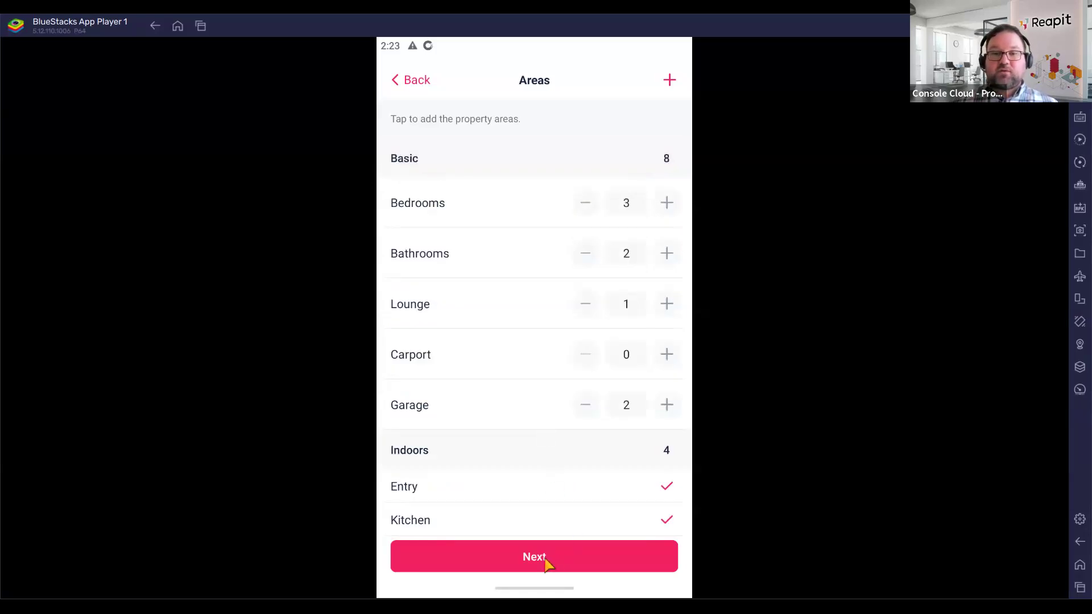
pyautogui.click(490, 571)
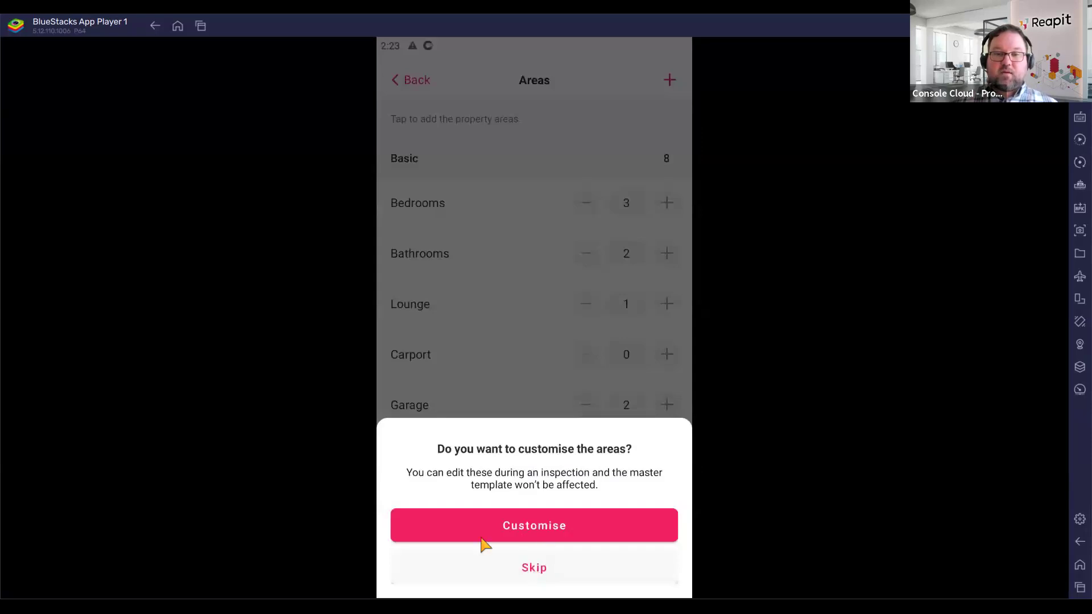
# - Choose to customise the areas and review the 14-area list
pyautogui.click(547, 529)
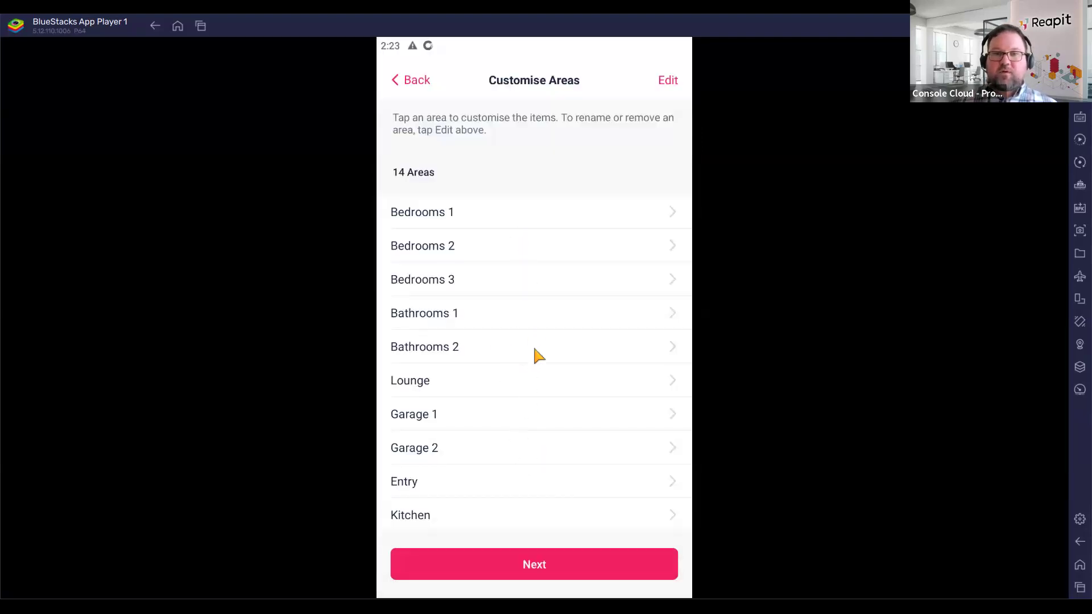
pyautogui.scroll(-2, 539, 293)
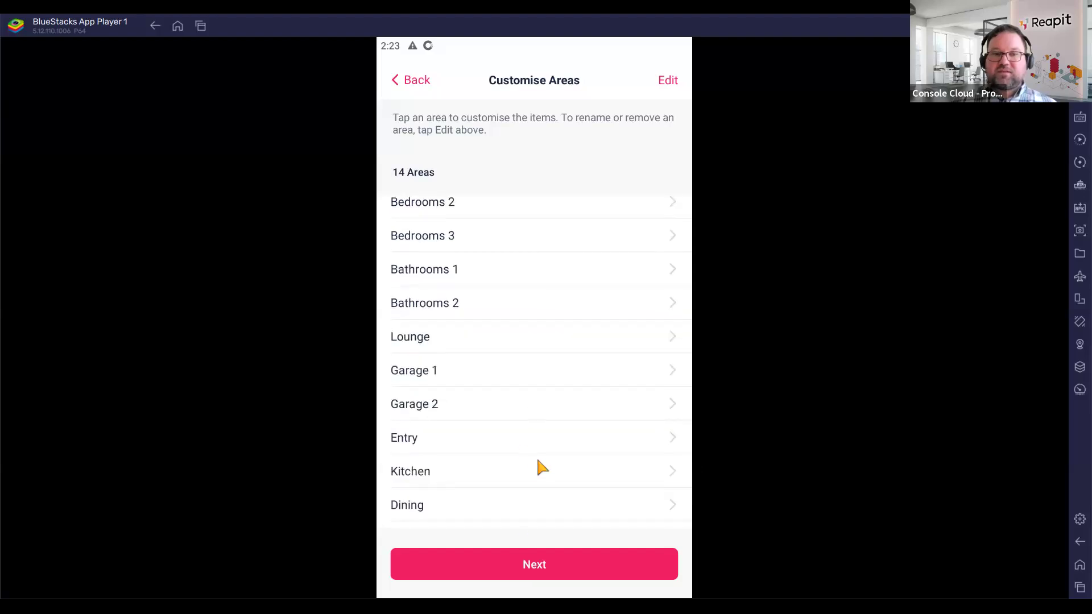
pyautogui.scroll(2, 551, 392)
pyautogui.scroll(-1, 543, 352)
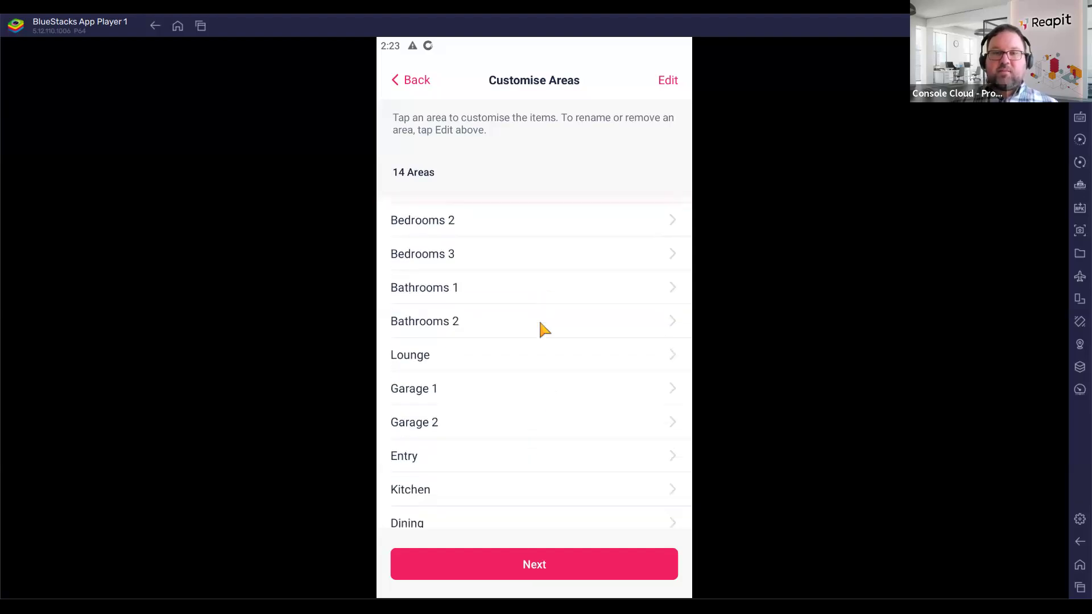
pyautogui.scroll(-4, 544, 427)
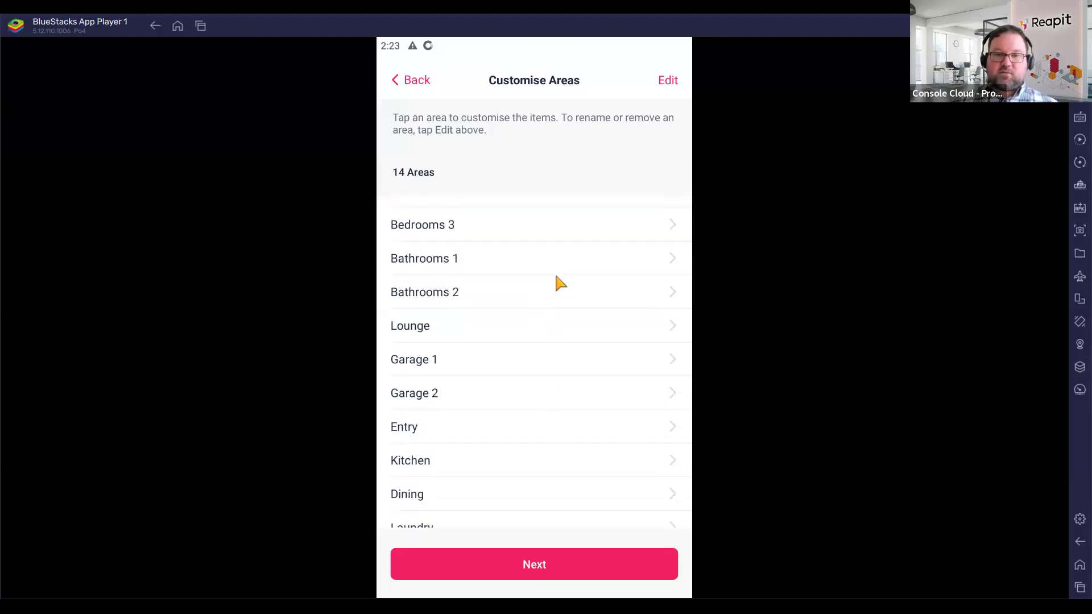
pyautogui.scroll(5, 546, 364)
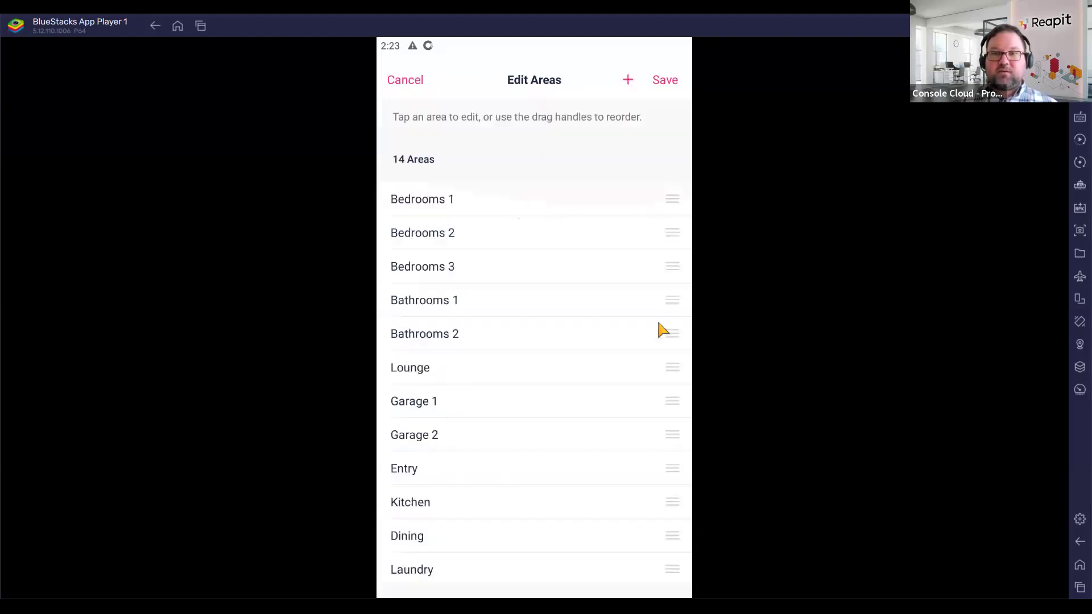
# - Open the Lounge area, leave the area list unchanged, and continue
pyautogui.moveTo(660, 330); pyautogui.dragTo(648, 152)
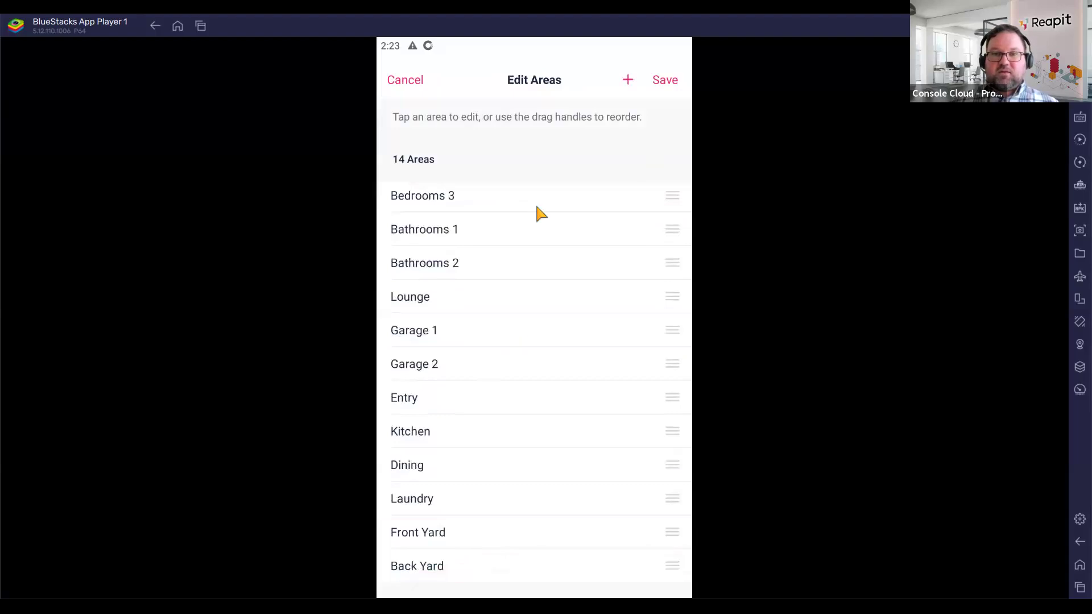
pyautogui.click(489, 306)
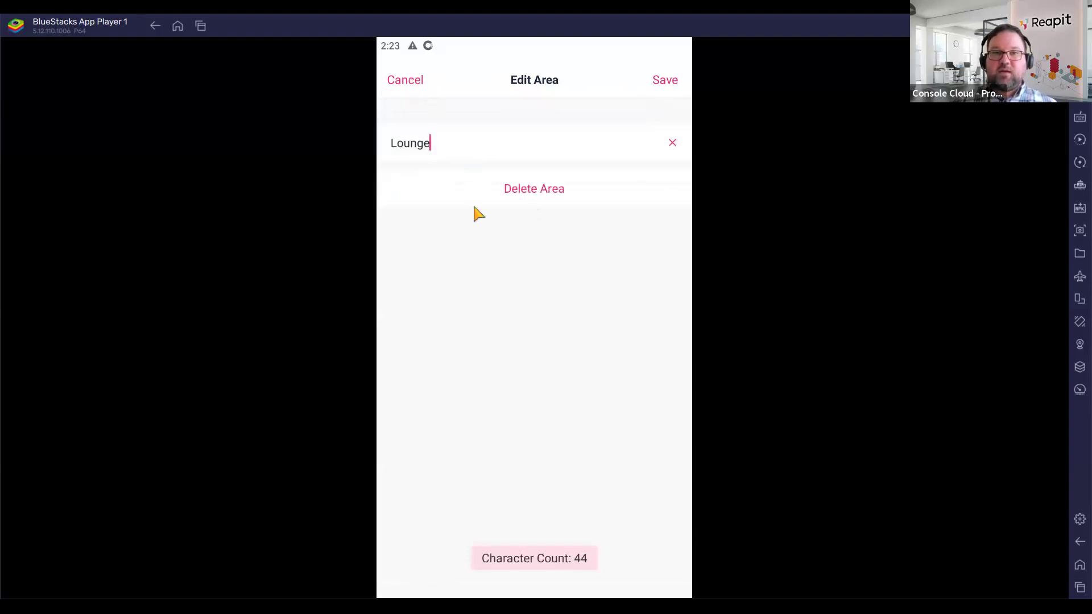
pyautogui.scroll(2, 522, 384)
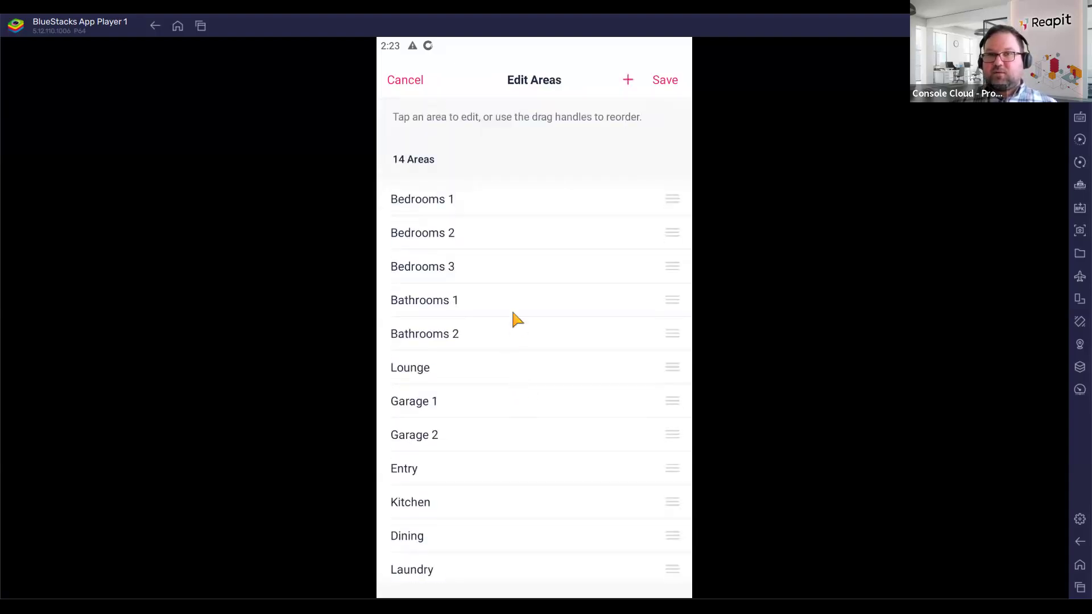
pyautogui.click(674, 83)
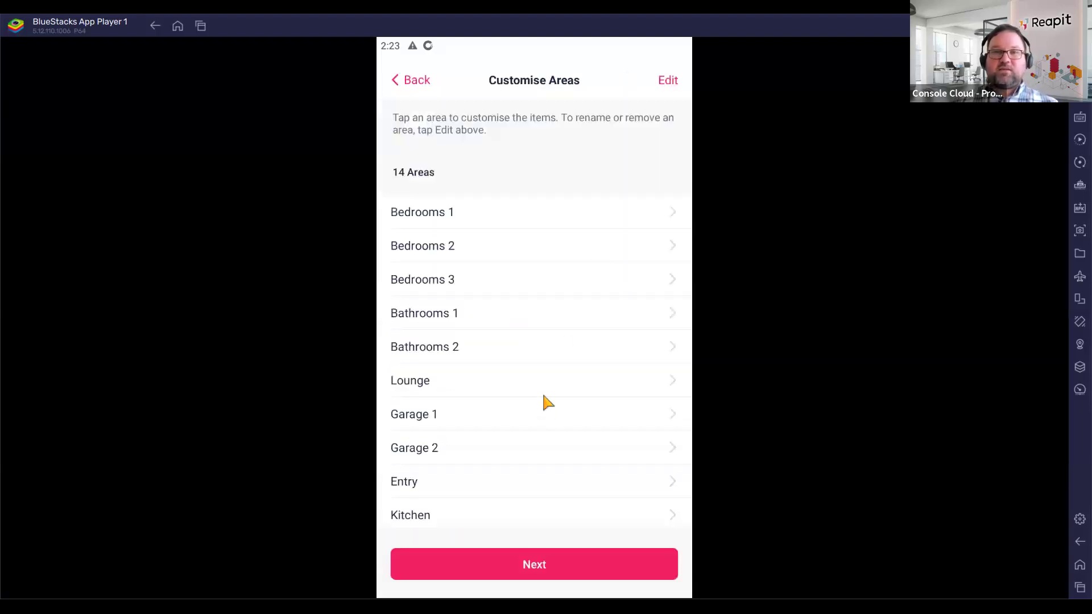
pyautogui.click(546, 568)
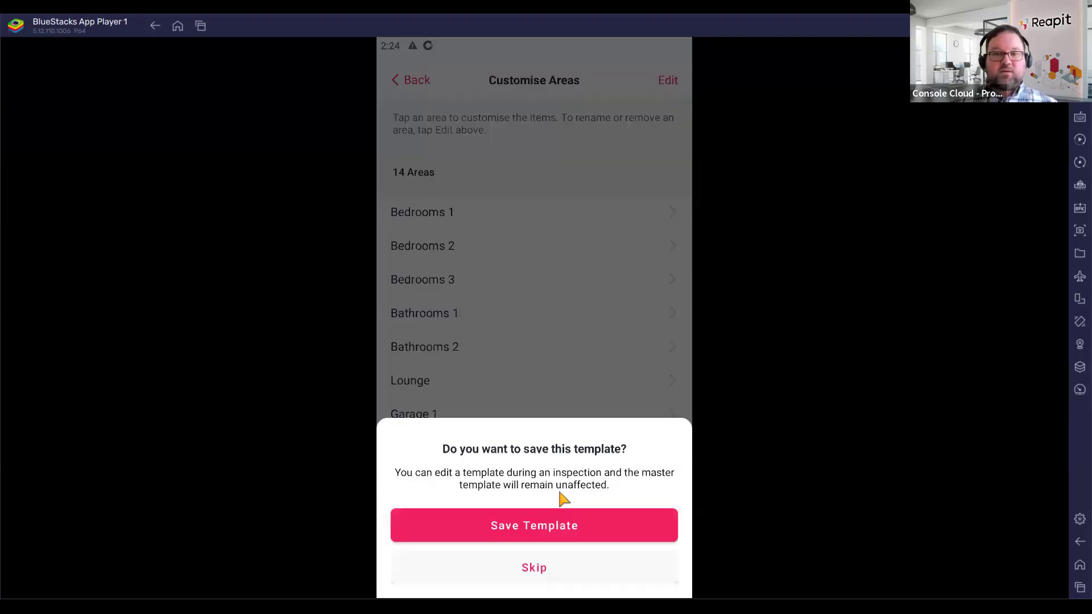
# - Save the areas as template '3 Bed 2 Bath 2 Car Townhouse'
pyautogui.click(540, 529)
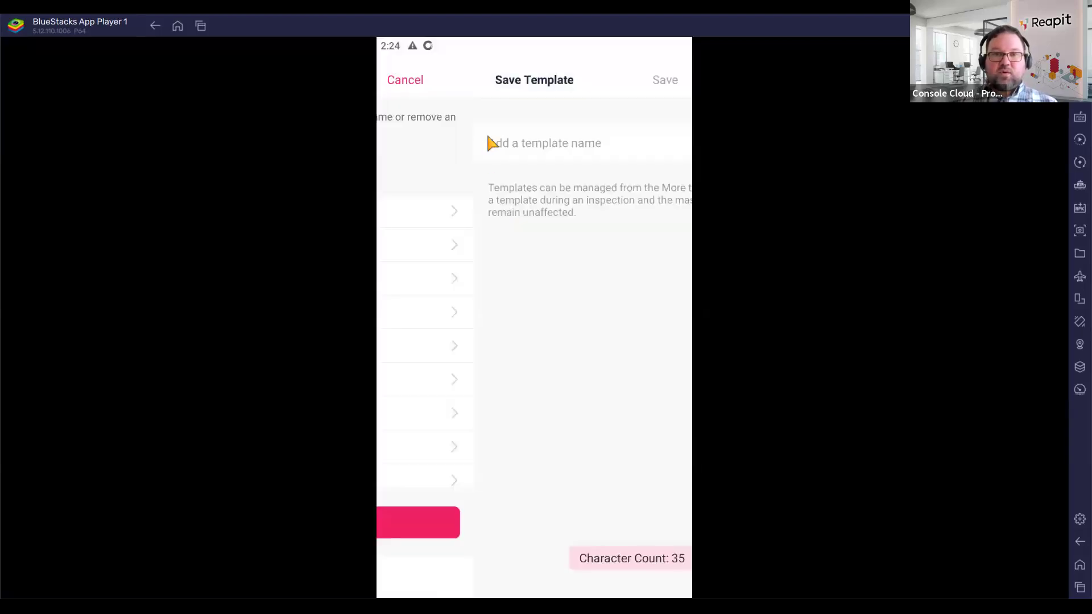
pyautogui.click(485, 148)
pyautogui.write('3')
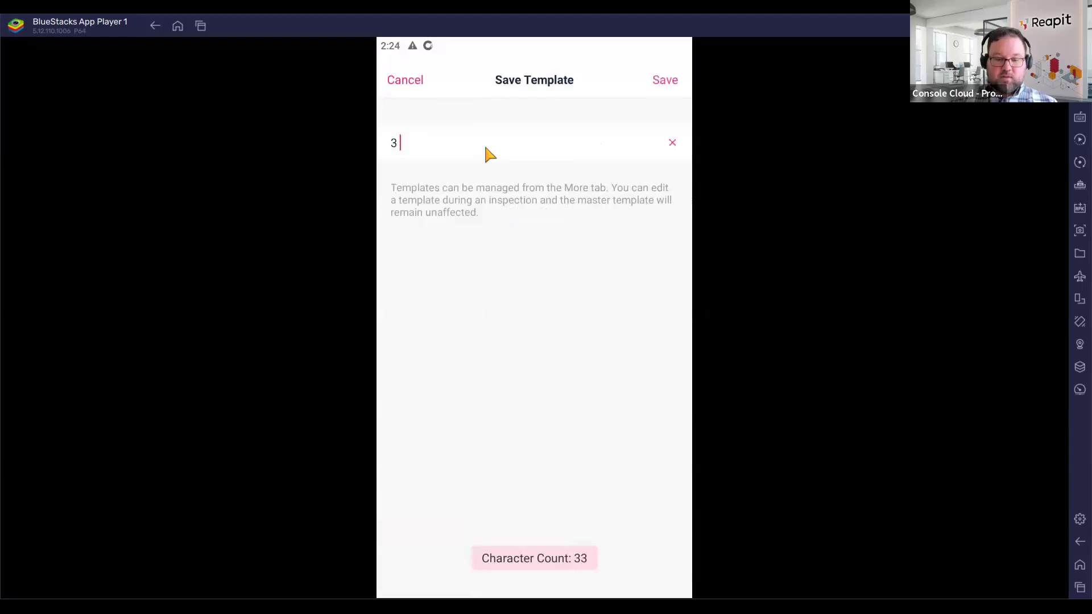
pyautogui.write(' Bed 2 ')
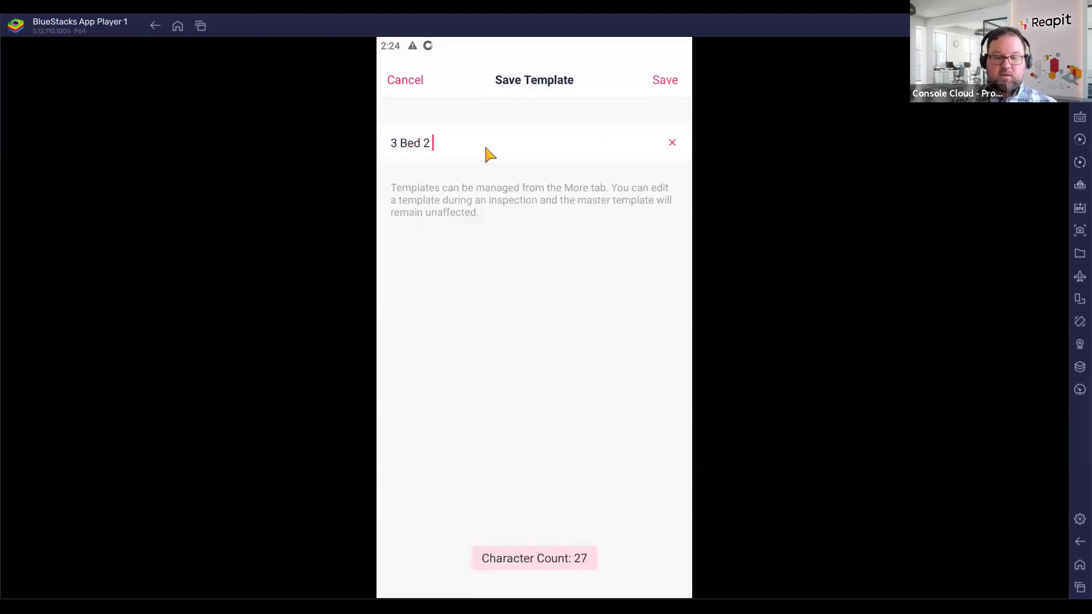
pyautogui.write('Bath 2 Car Townhouse')
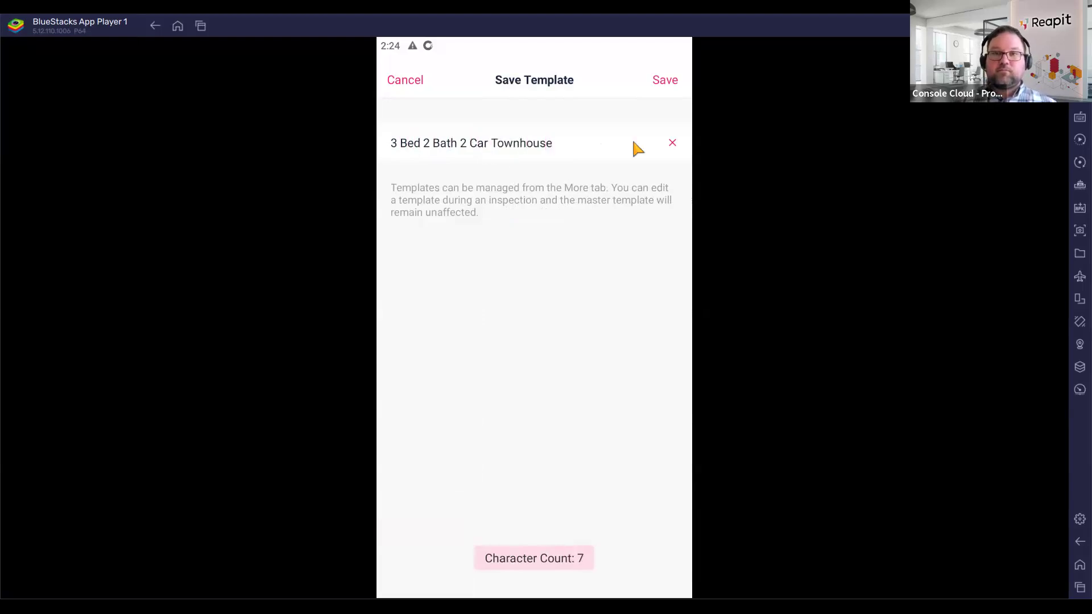
pyautogui.click(666, 80)
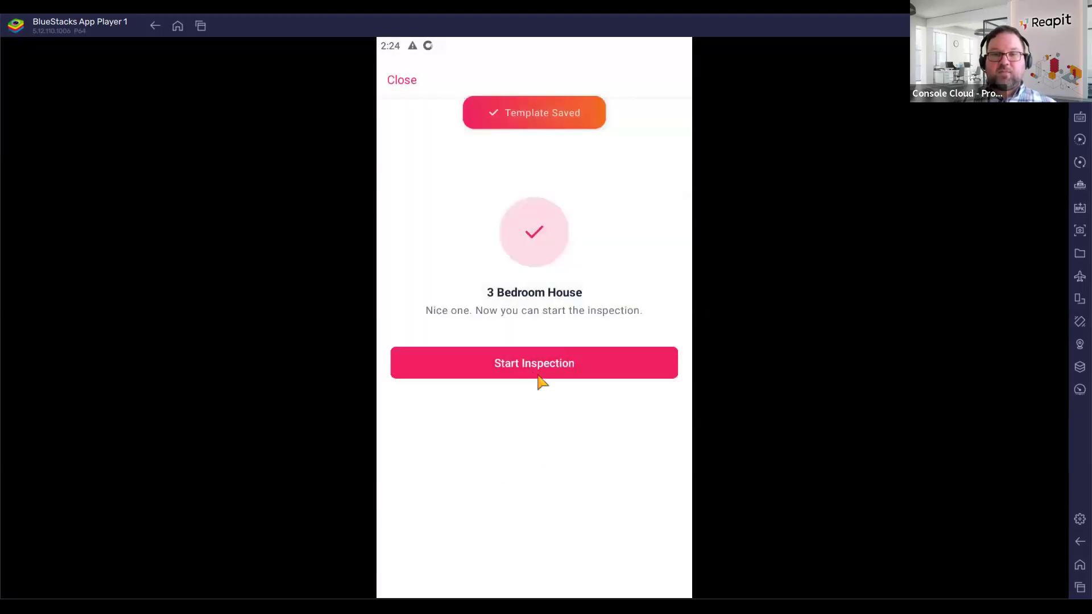
# - Start the 20 Station St inspection and open its areas for editing
pyautogui.click(539, 358)
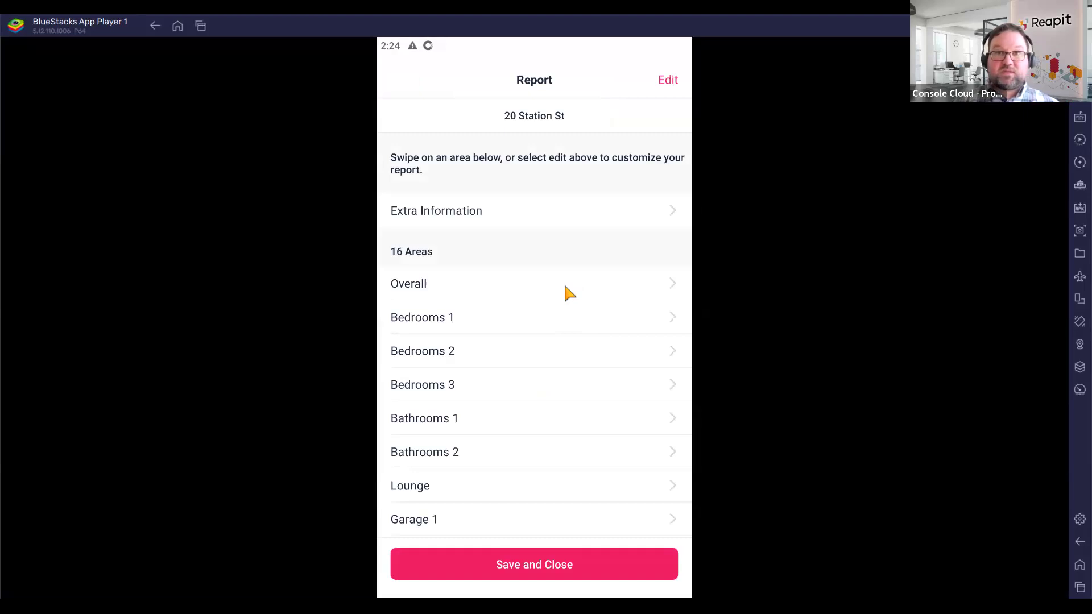
pyautogui.click(668, 81)
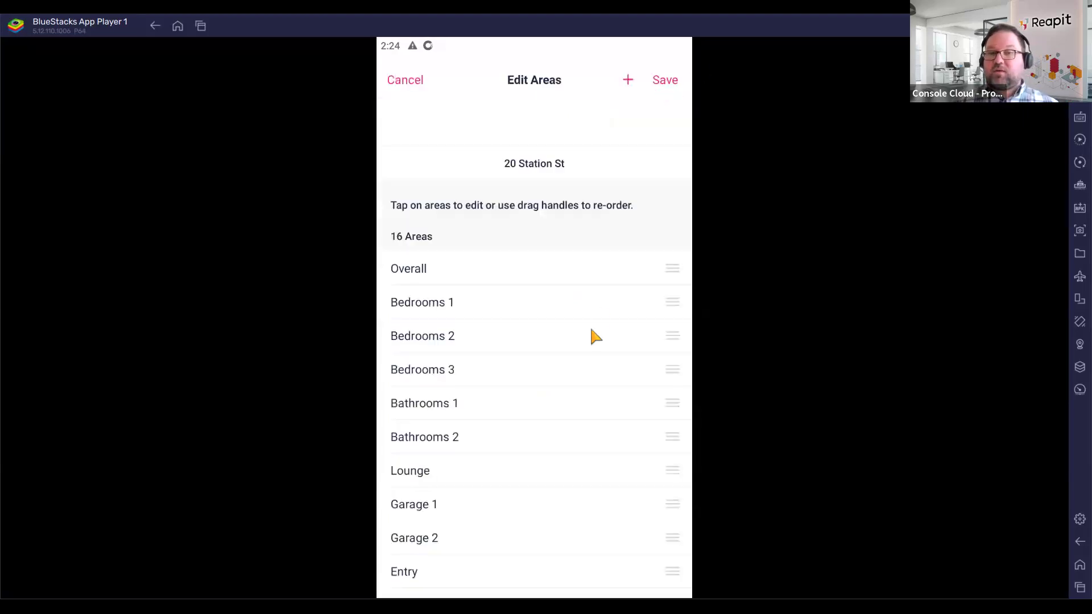
pyautogui.scroll(-4, 589, 325)
# - Add a new area named Basement with area type General
pyautogui.scroll(2, 628, 151)
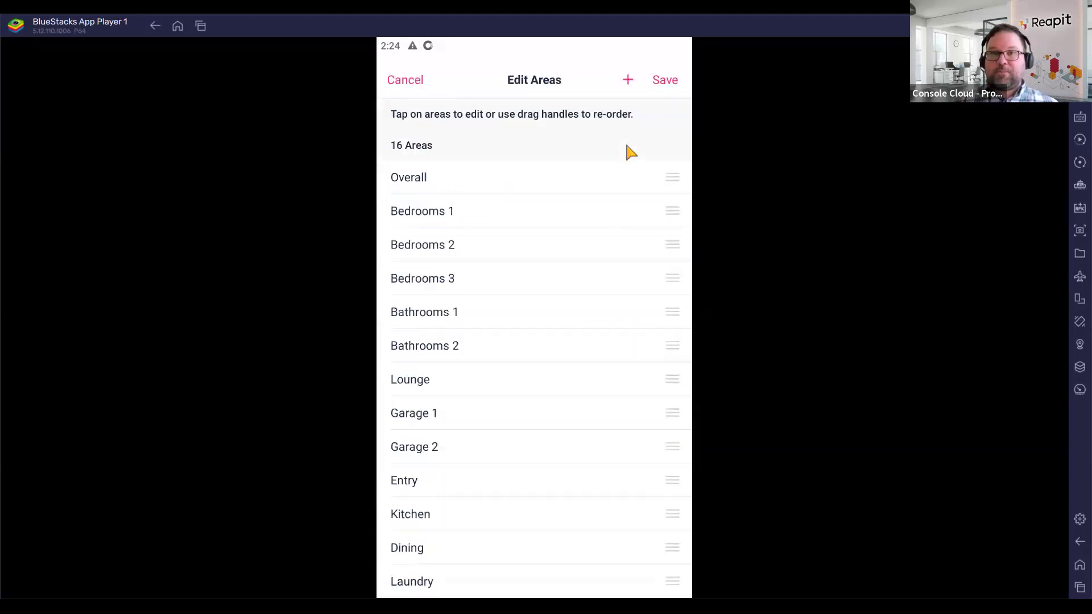
pyautogui.scroll(1, 630, 151)
pyautogui.click(629, 80)
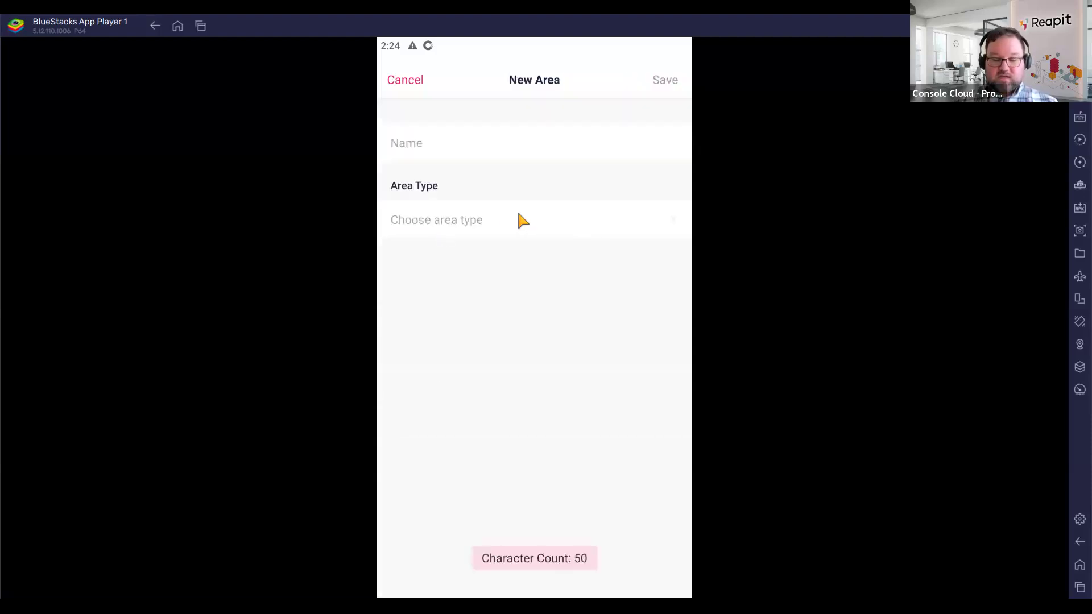
pyautogui.write('Basement')
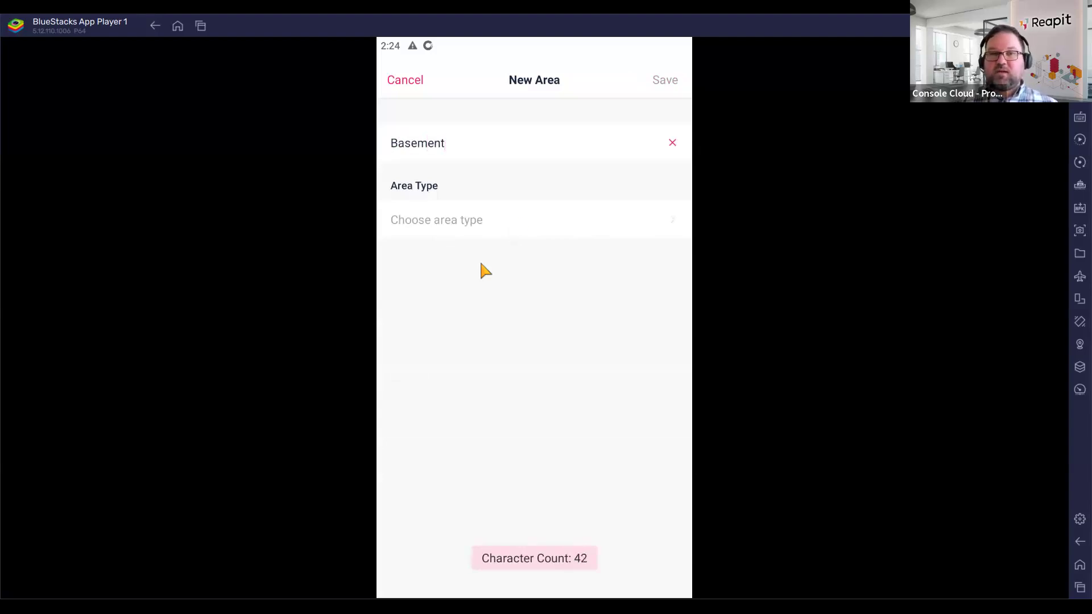
pyautogui.click(455, 222)
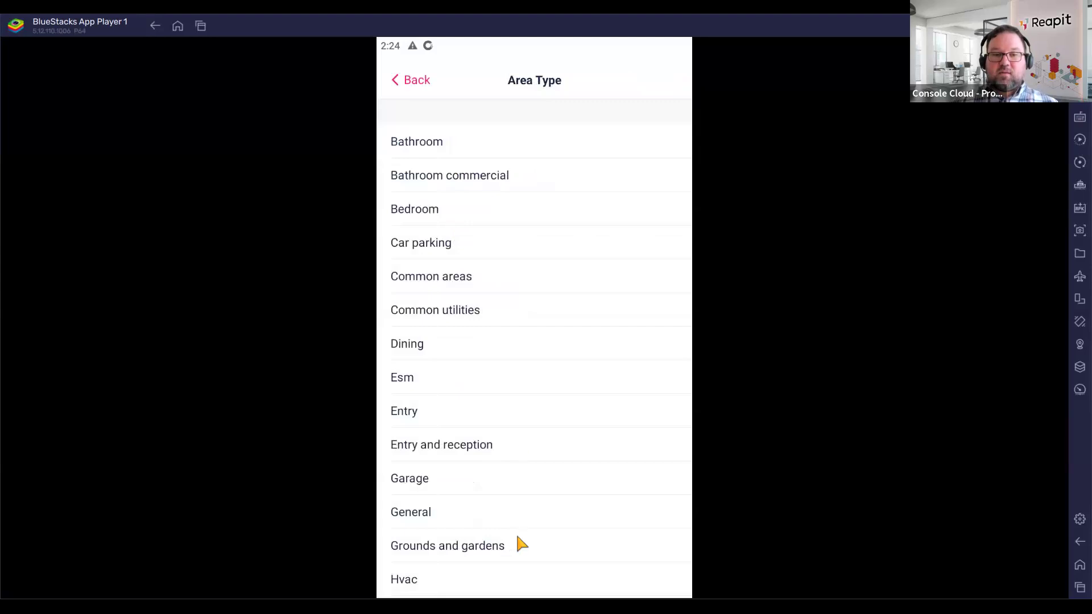
pyautogui.click(424, 515)
pyautogui.click(663, 81)
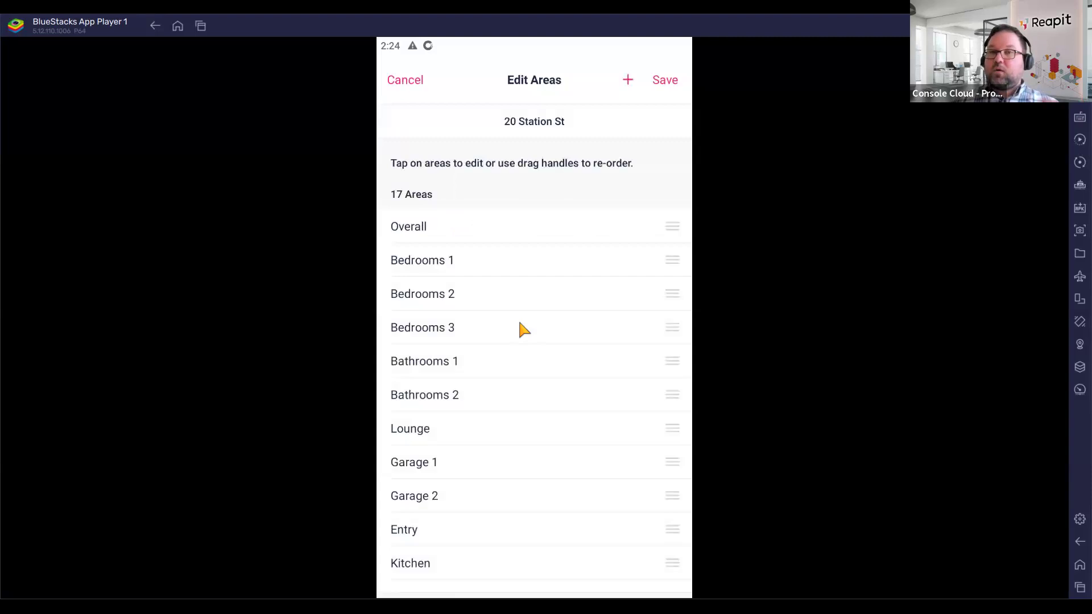
# - Open Bedrooms 1 without renaming it and save the area changes
pyautogui.click(419, 257)
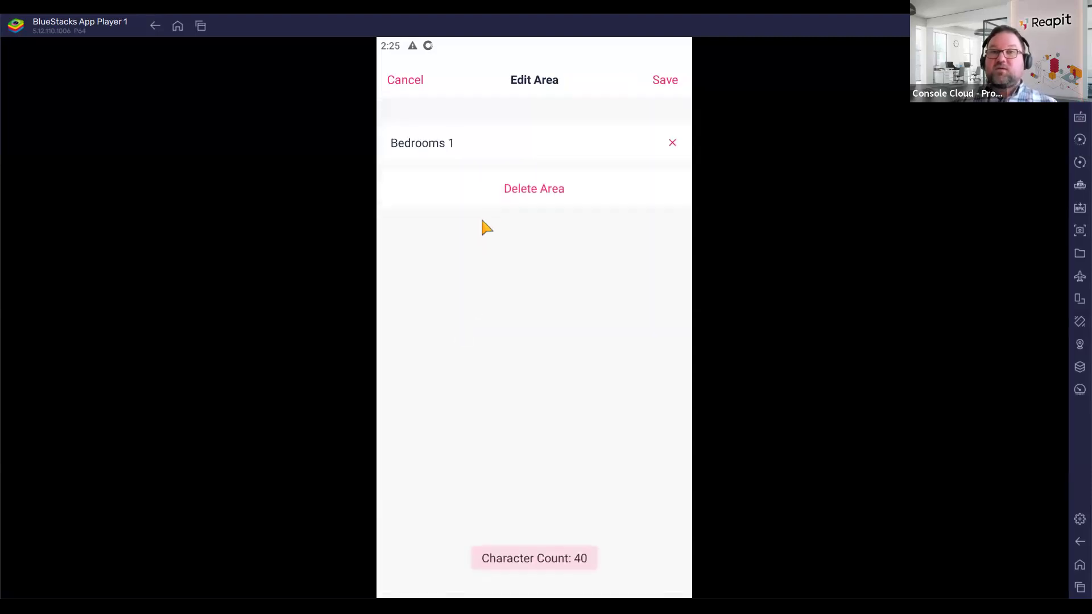
pyautogui.click(409, 81)
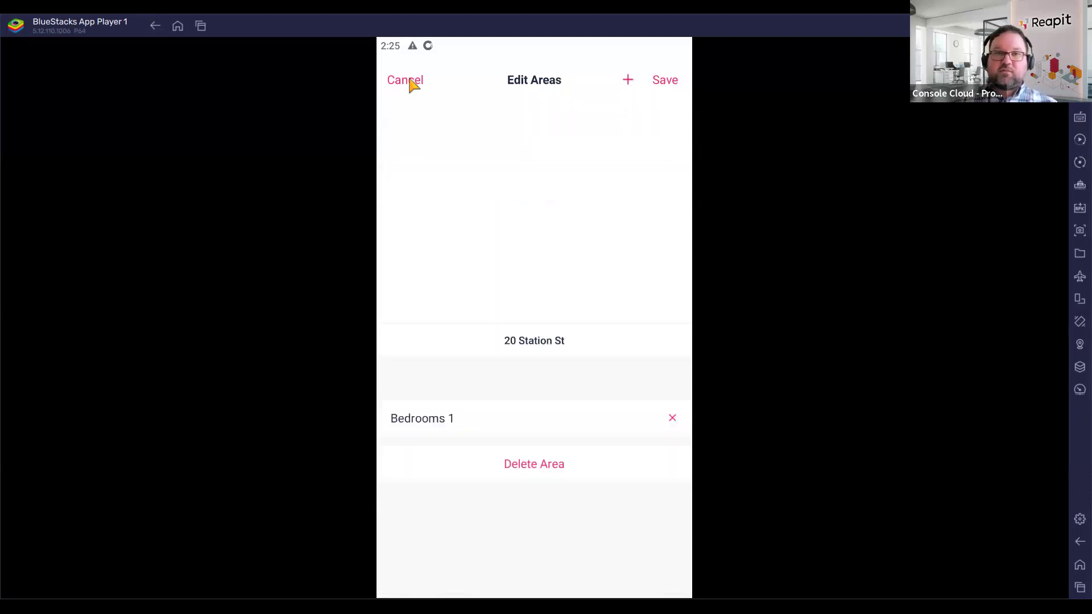
pyautogui.click(654, 79)
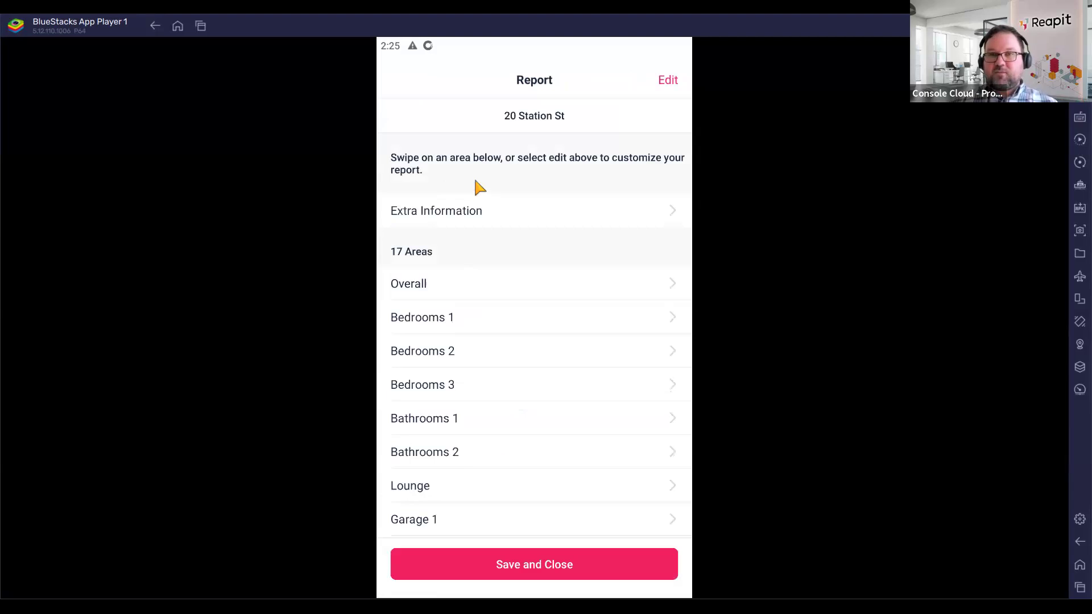
# - Open Bedrooms 1's sections for editing and select Air conditioner, keeping it undeleted
pyautogui.click(441, 317)
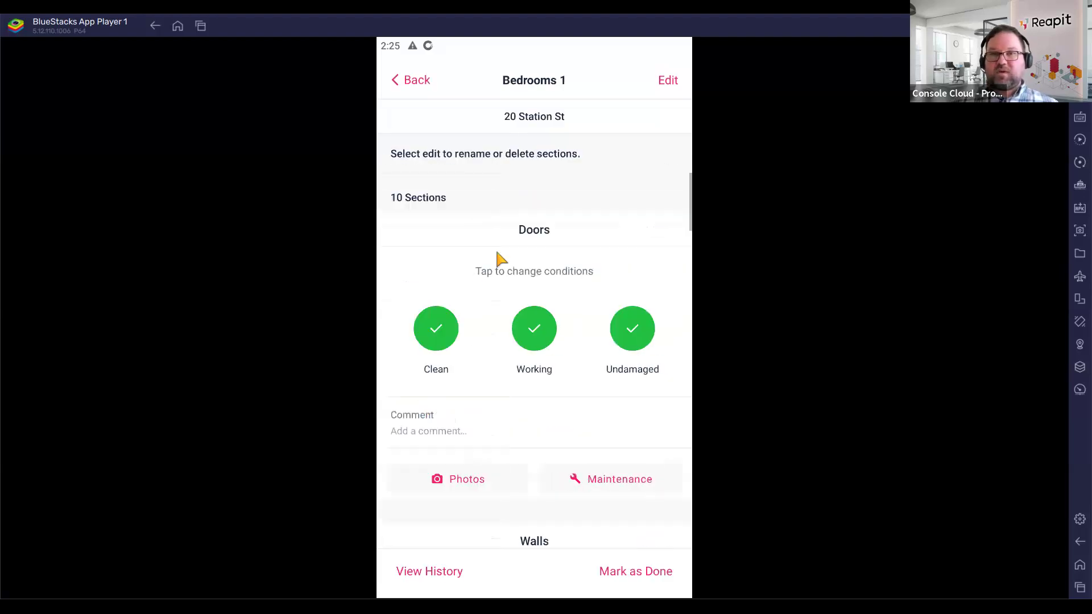
pyautogui.click(668, 82)
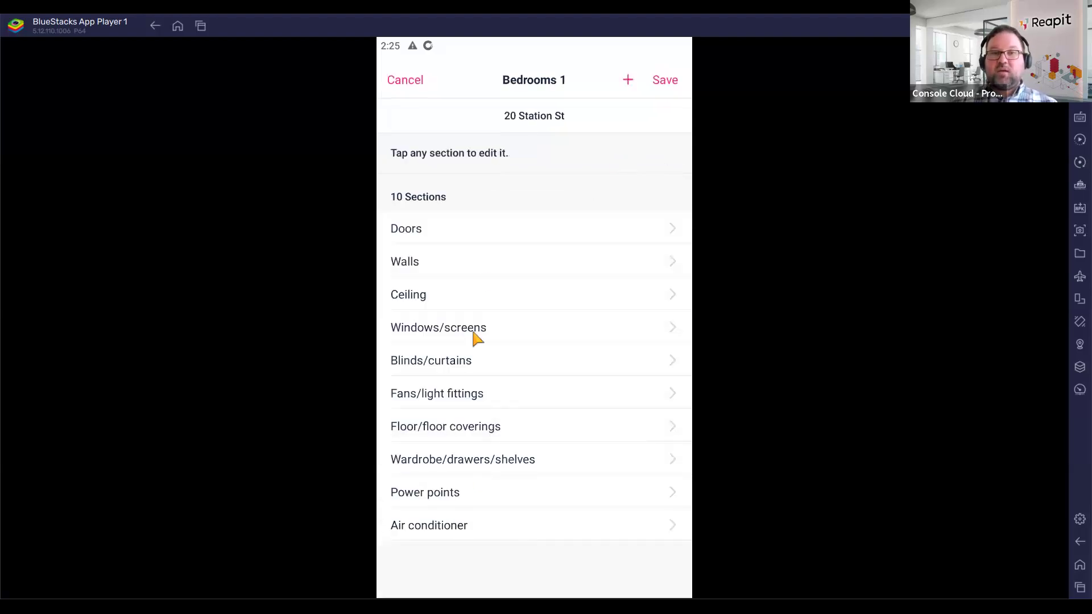
pyautogui.click(471, 530)
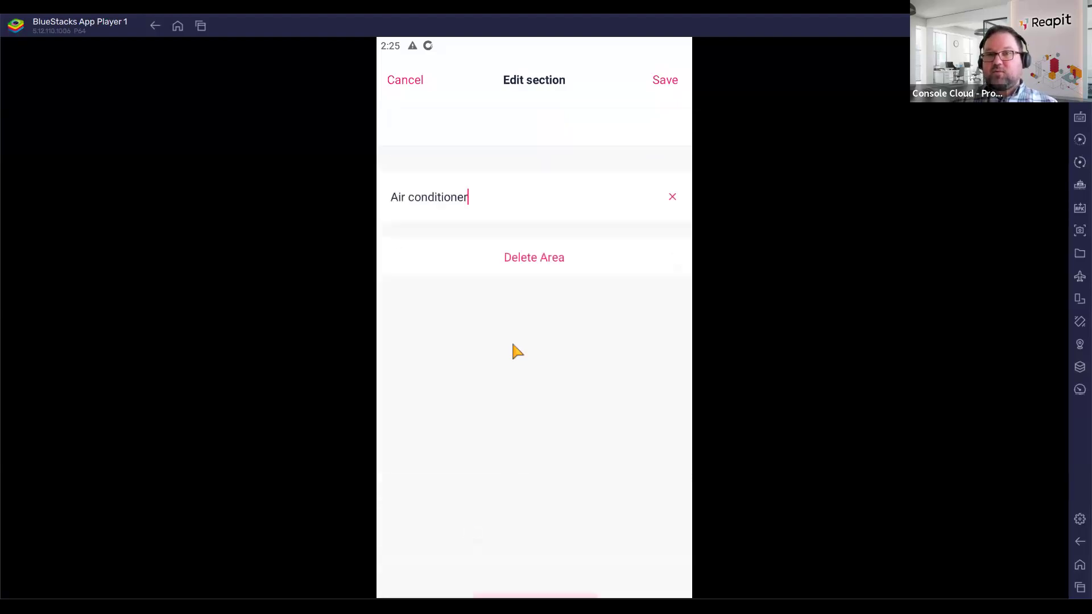
pyautogui.click(535, 210)
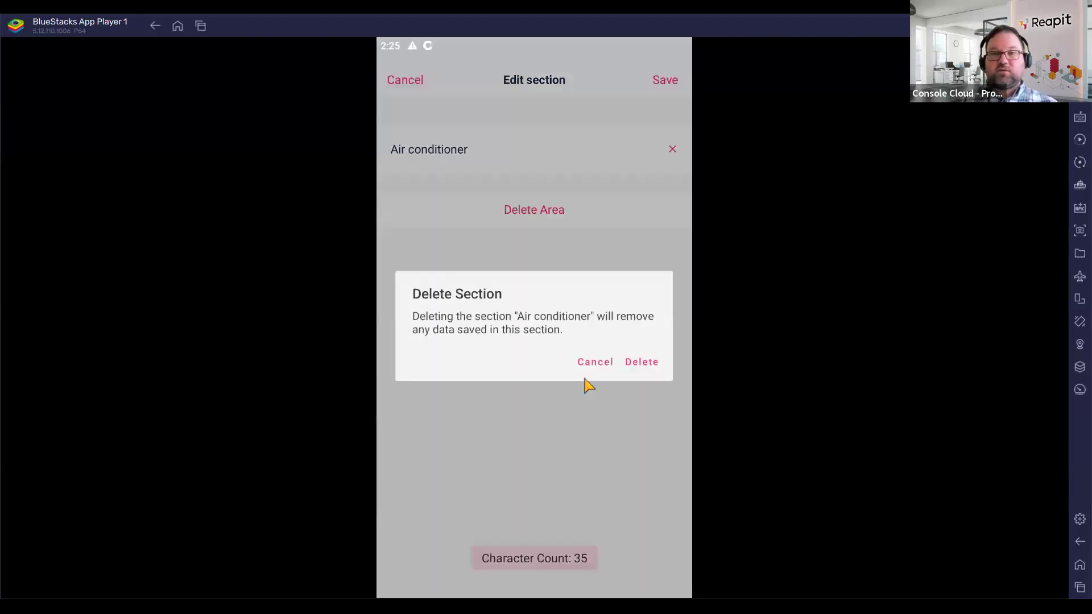
pyautogui.click(514, 271)
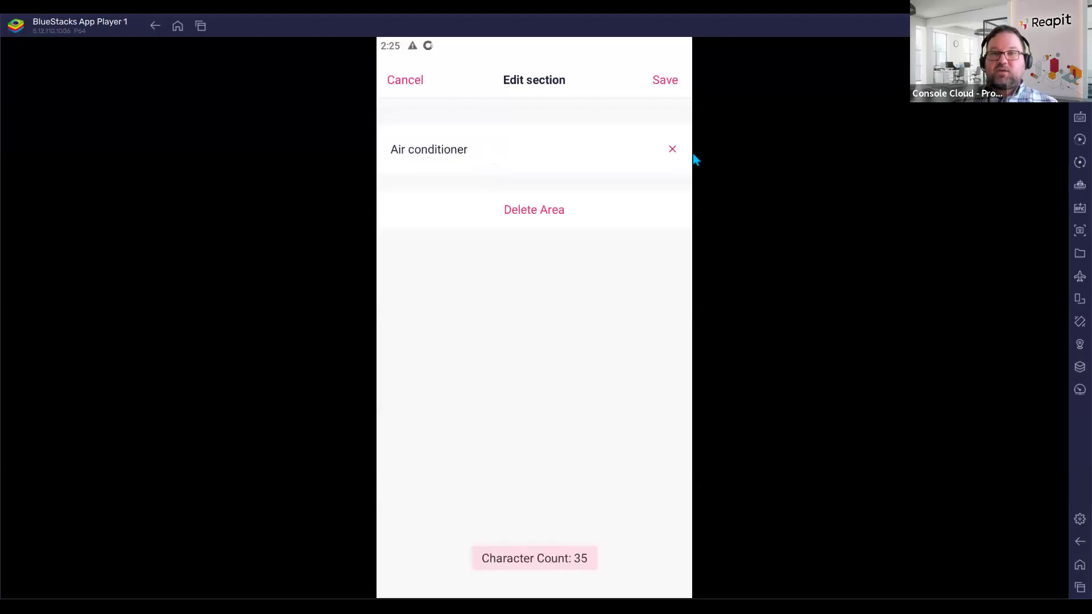
# - Rename the Air conditioner section to Fireplace, save, and open the Doors section
pyautogui.hotkey('ctrl', 'a')
pyautogui.press('BackSpace')
pyautogui.write('Fi')
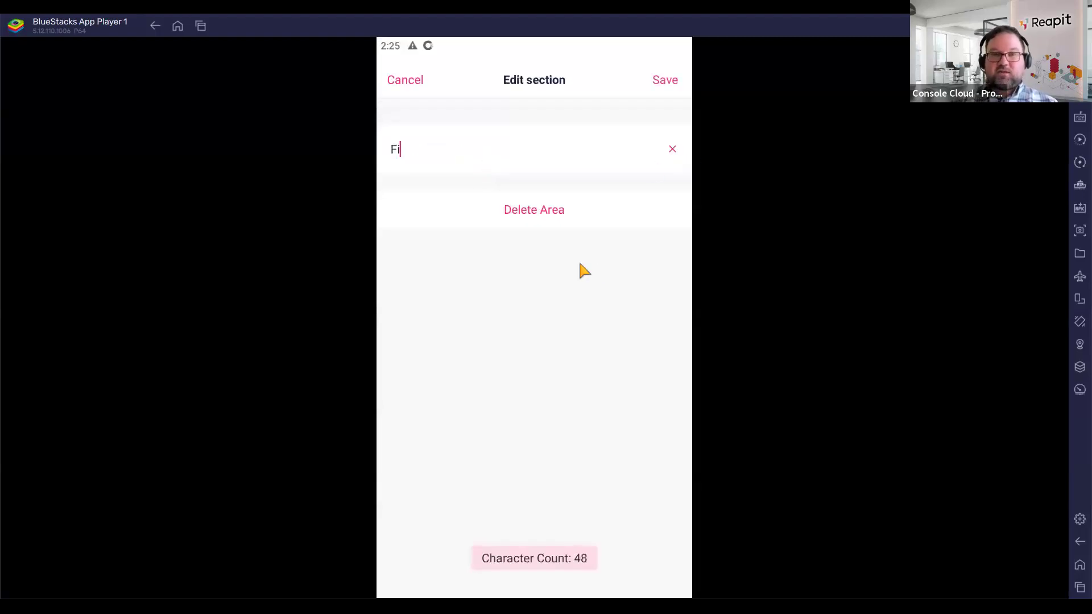
pyautogui.write('replace')
pyautogui.click(649, 83)
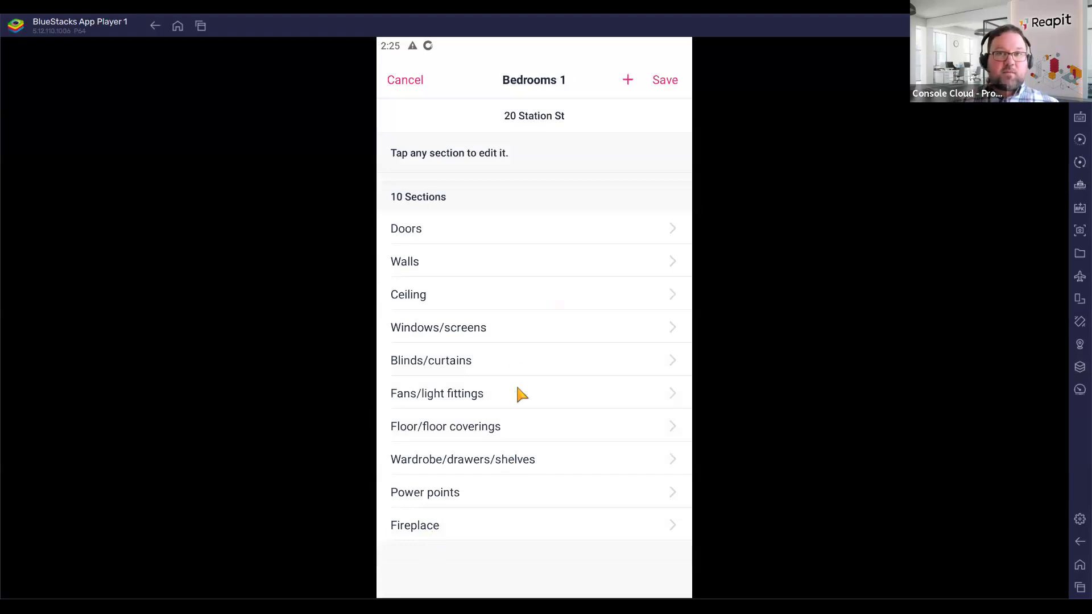
pyautogui.click(666, 86)
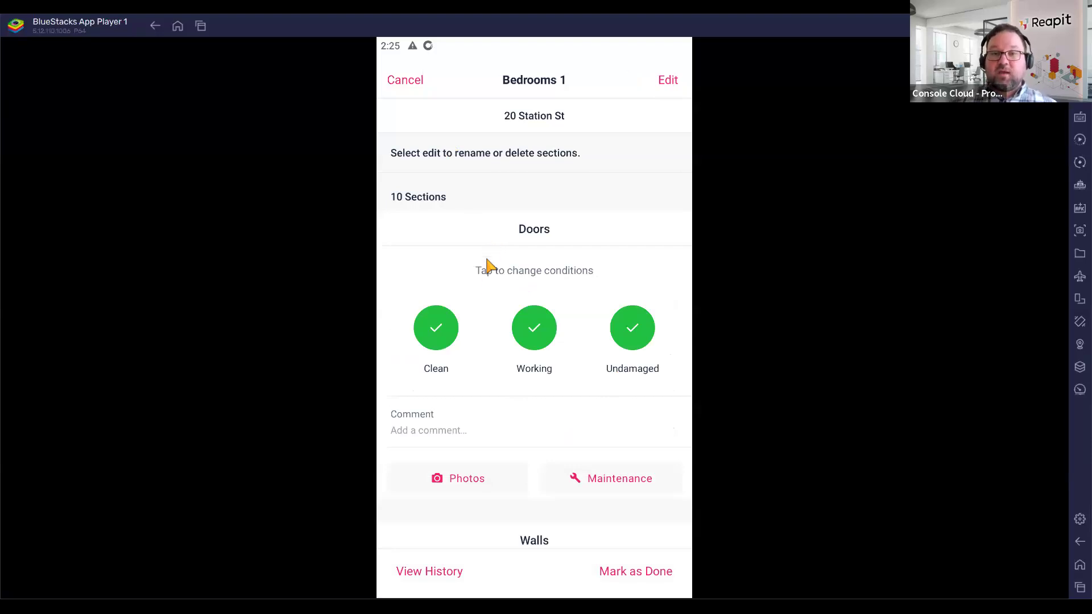
# - Keep the doors marked Clean and Working after toggling each condition off and back on
pyautogui.click(444, 329)
pyautogui.click(443, 329)
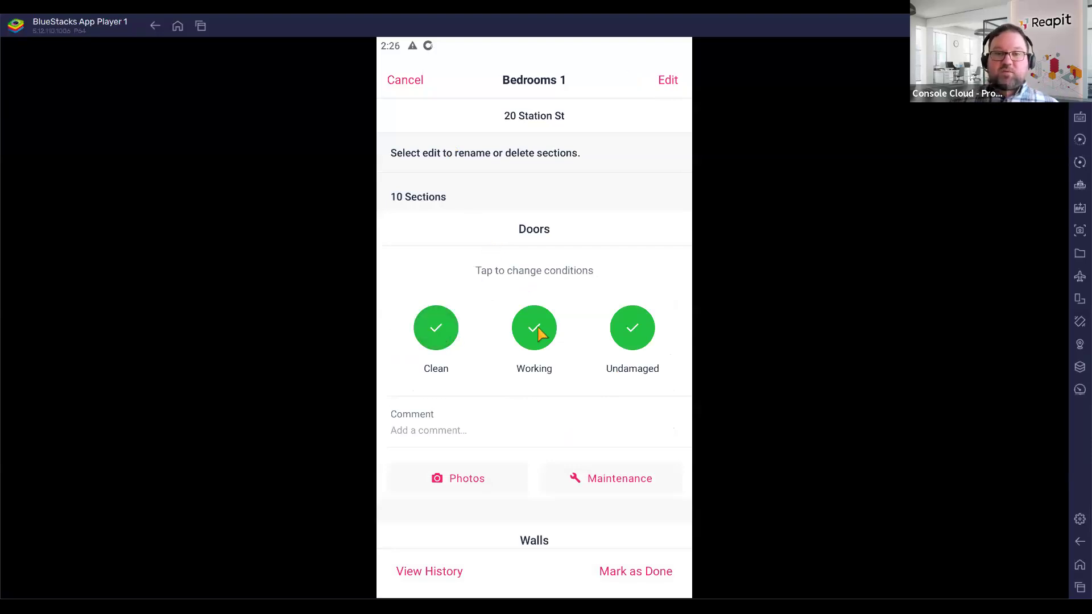
pyautogui.click(538, 334)
pyautogui.click(633, 338)
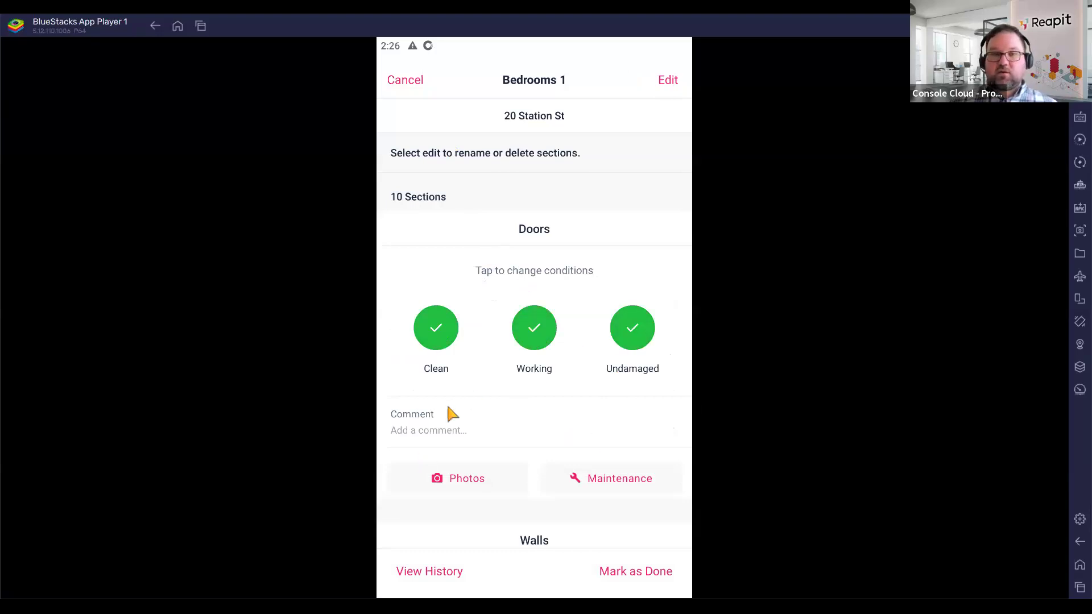
# - Add the comment 'Room is overall clean and tidy.' from the quick notes
pyautogui.click(425, 431)
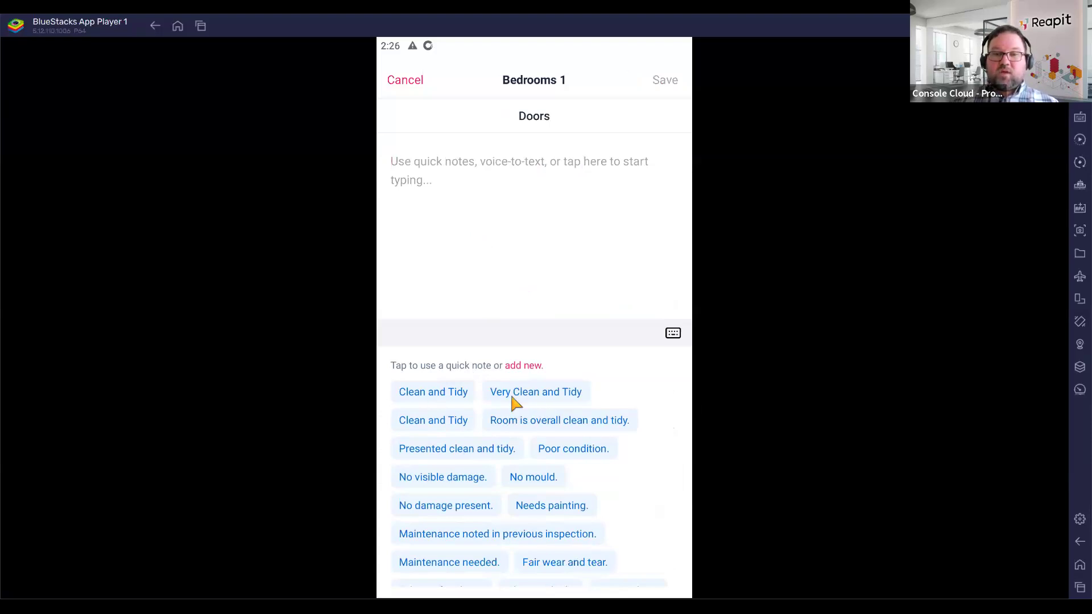
pyautogui.click(527, 428)
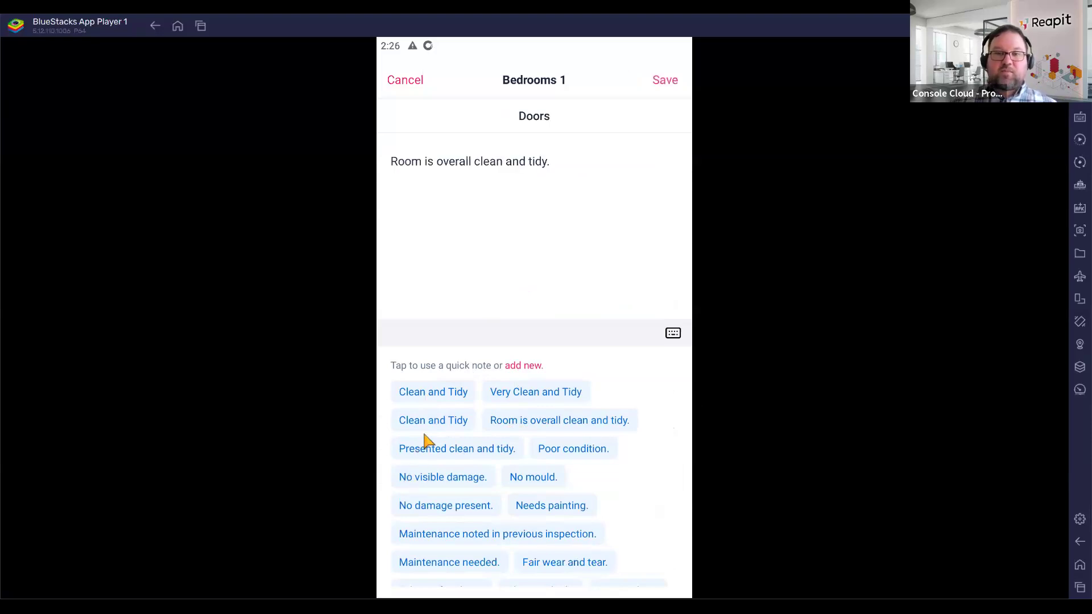
pyautogui.click(517, 369)
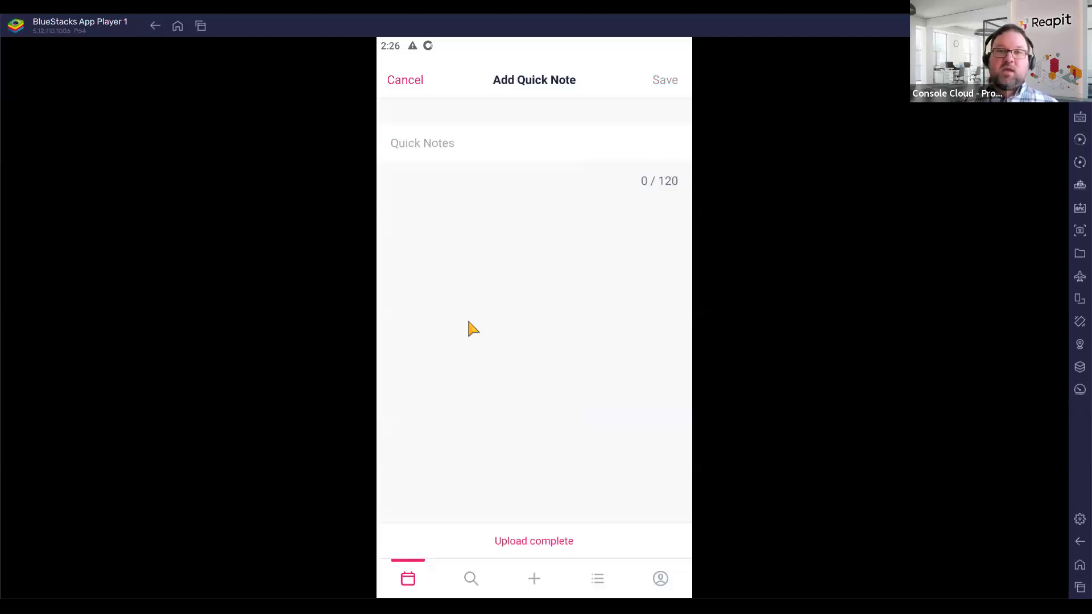
pyautogui.click(405, 83)
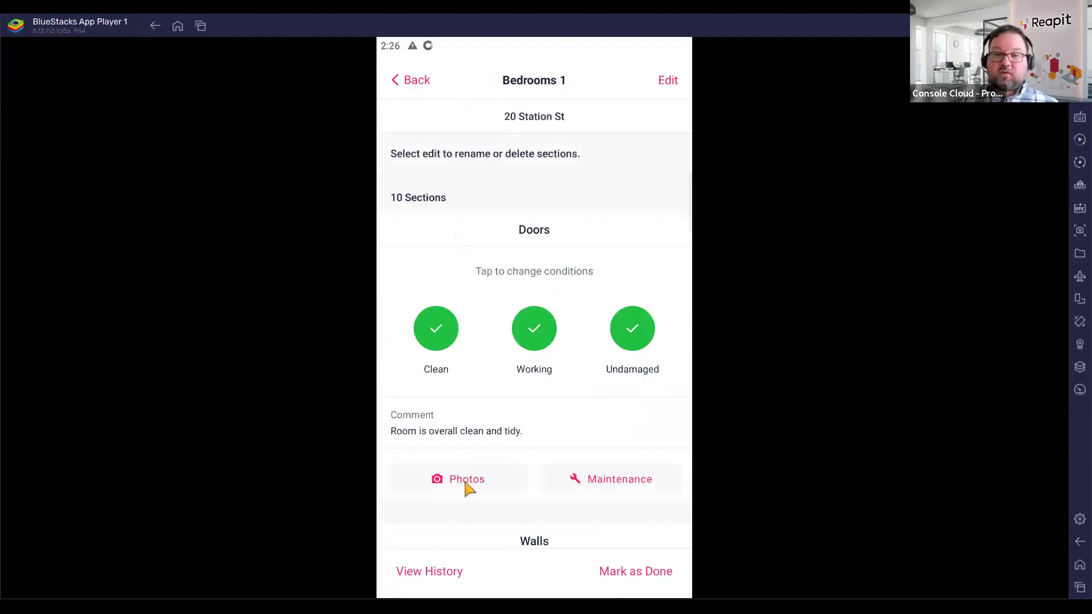
# - Attach the bedroom photo from SharedFolder to the Doors section
pyautogui.click(463, 483)
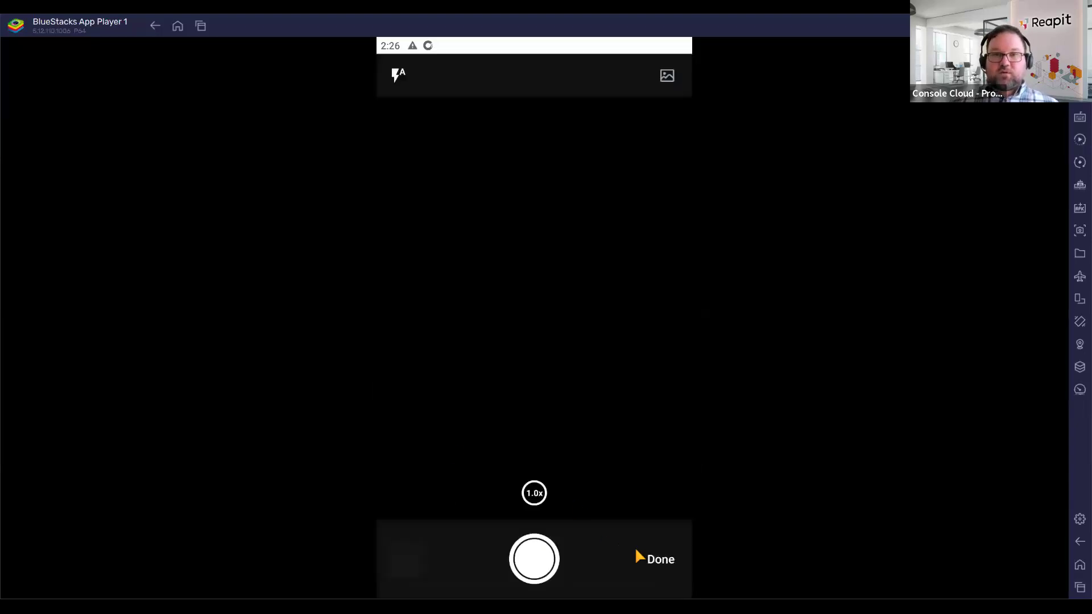
pyautogui.click(666, 76)
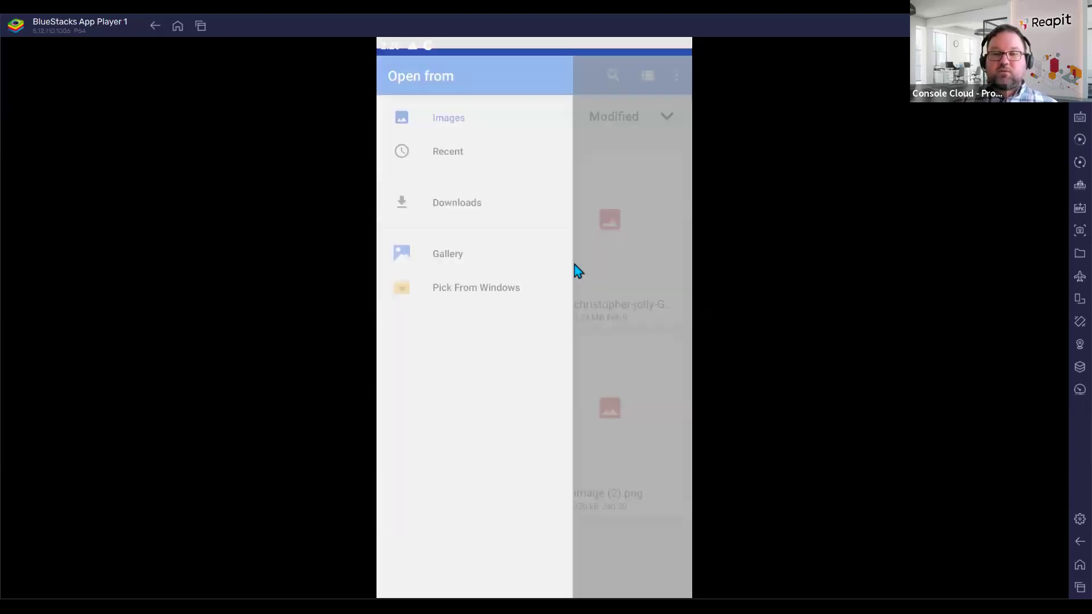
pyautogui.click(616, 272)
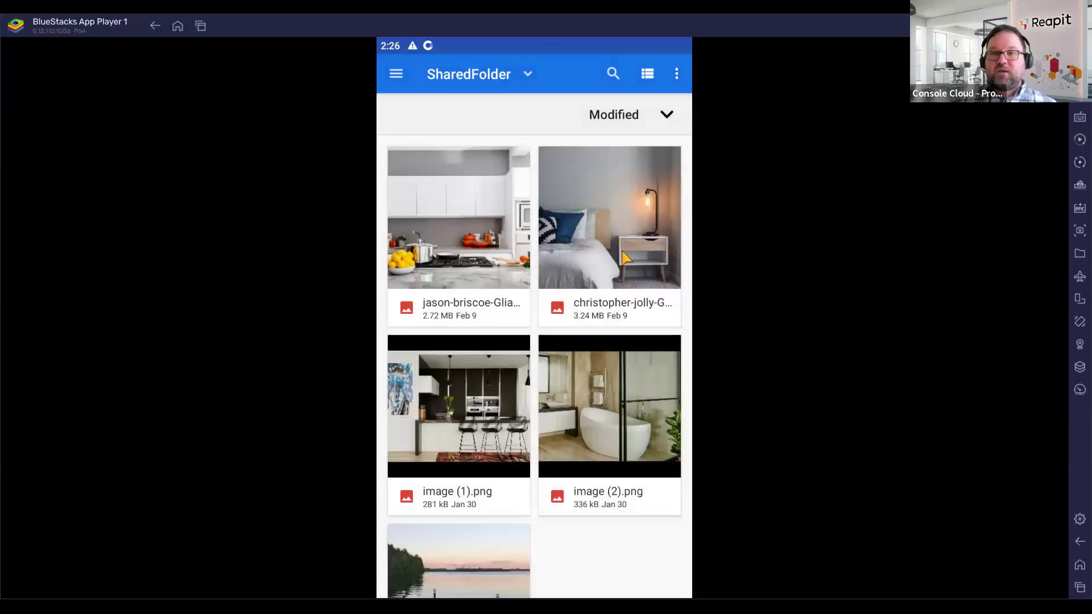
pyautogui.click(623, 253)
pyautogui.click(663, 560)
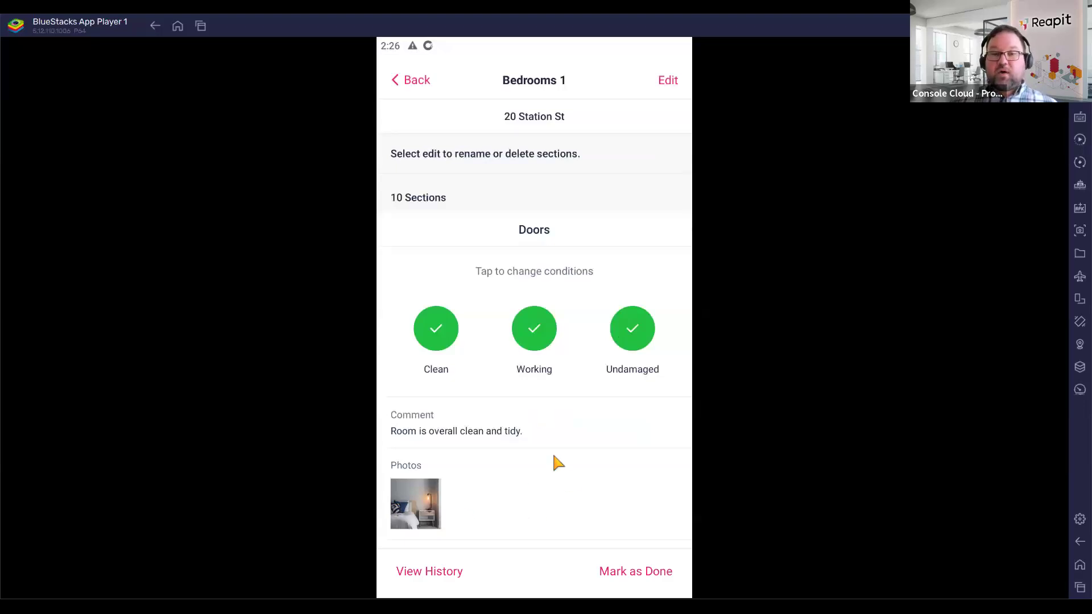
# - Discard the doors maintenance request and return to the report's area list
pyautogui.scroll(-3, 558, 462)
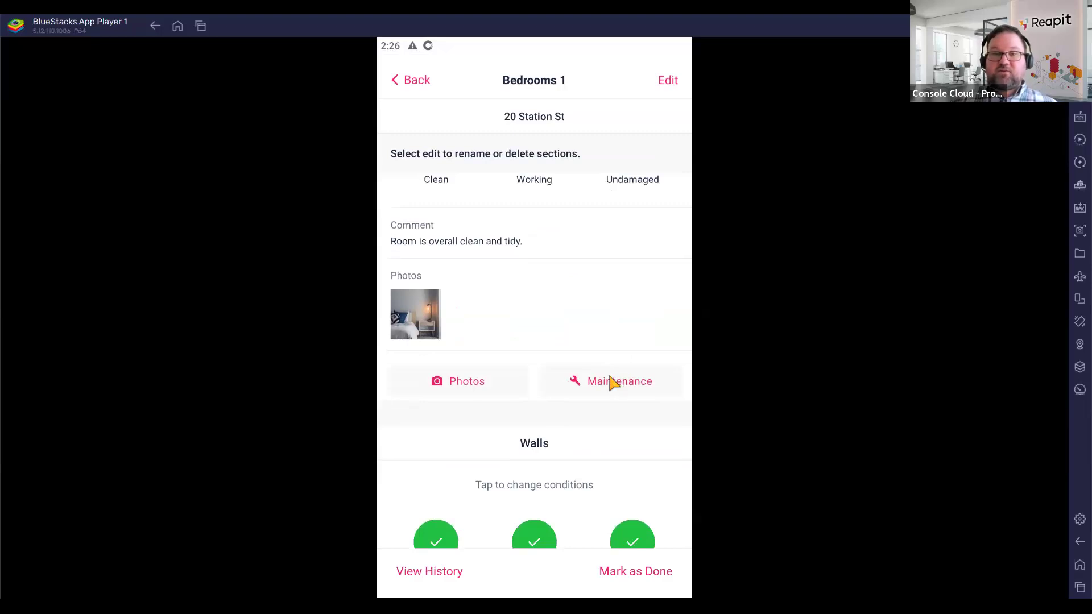
pyautogui.click(619, 386)
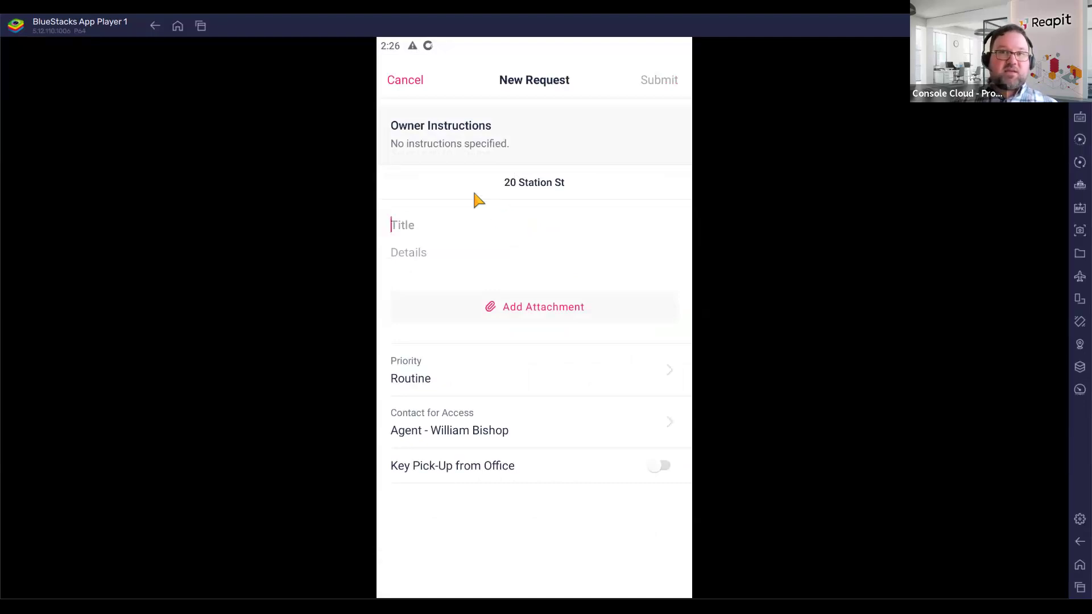
pyautogui.click(399, 88)
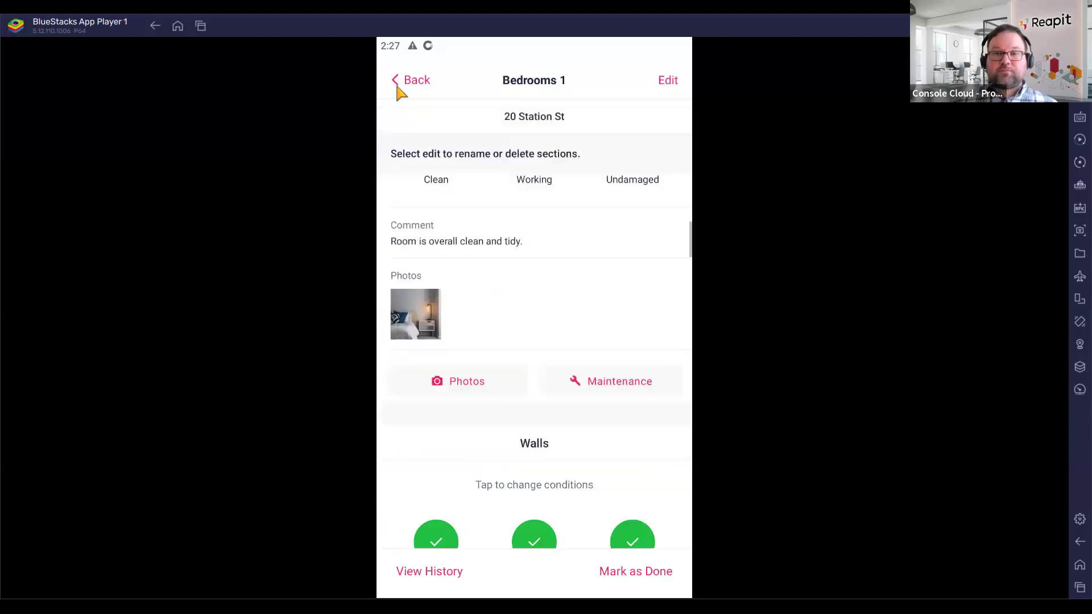
pyautogui.scroll(2, 524, 302)
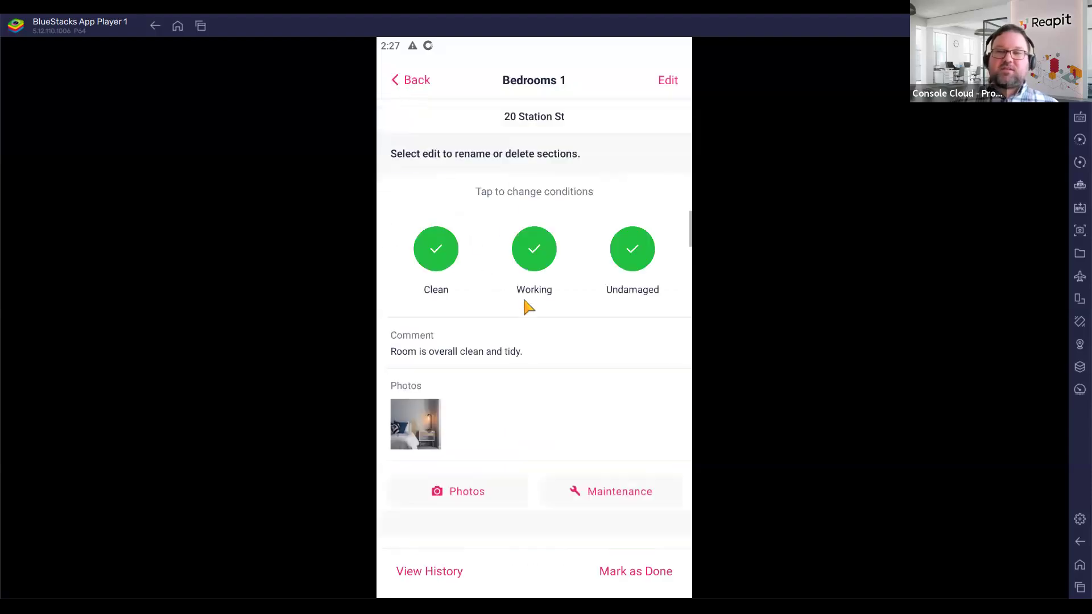
pyautogui.scroll(1, 524, 303)
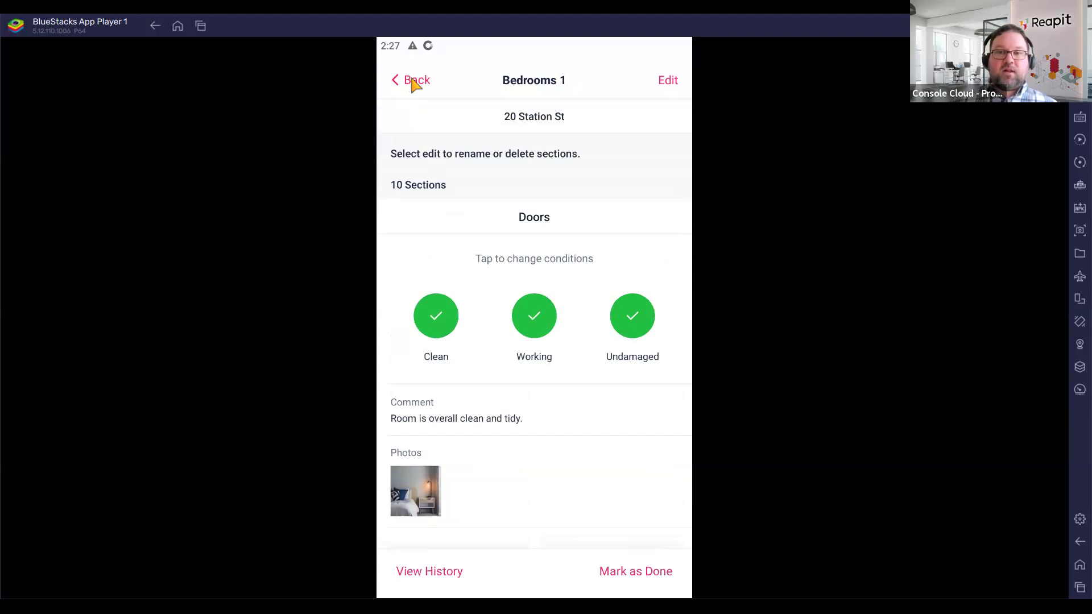
pyautogui.click(639, 575)
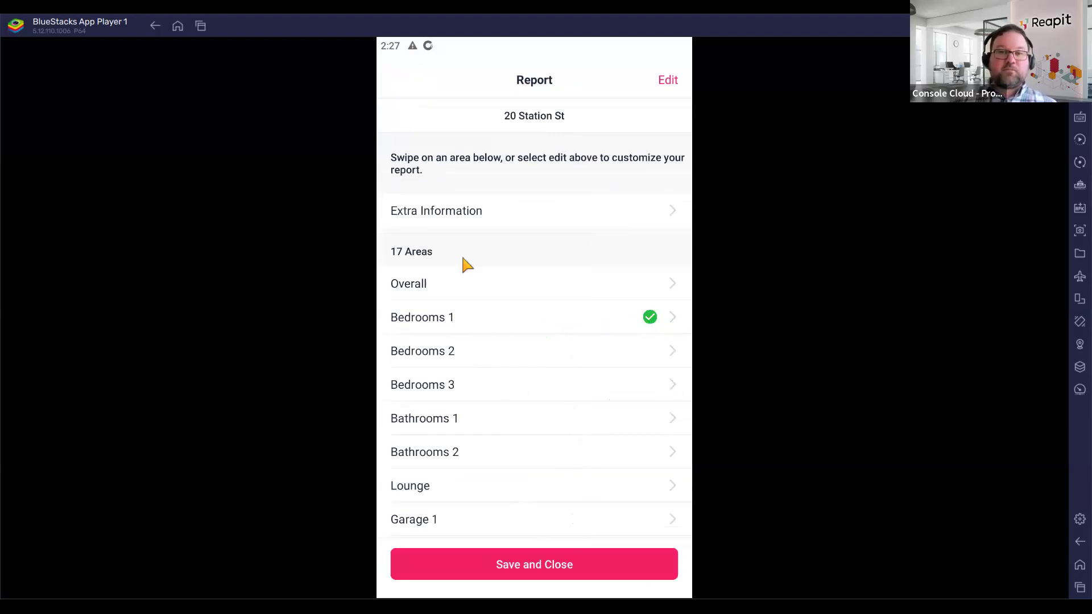
# - Answer Yes to the NBN connection question under Extra Information > Communications
pyautogui.click(455, 219)
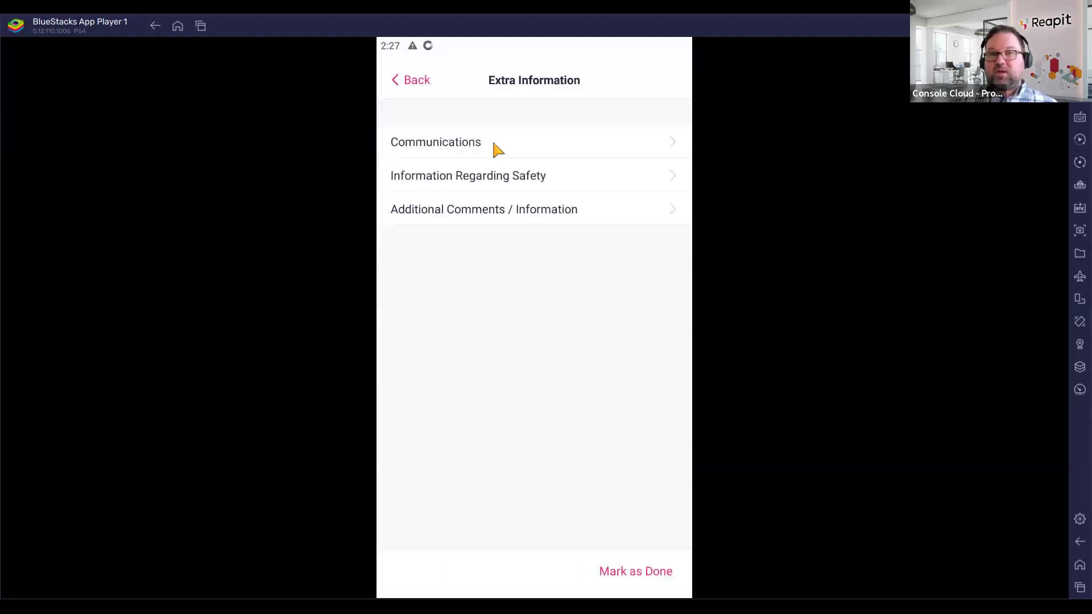
pyautogui.click(493, 144)
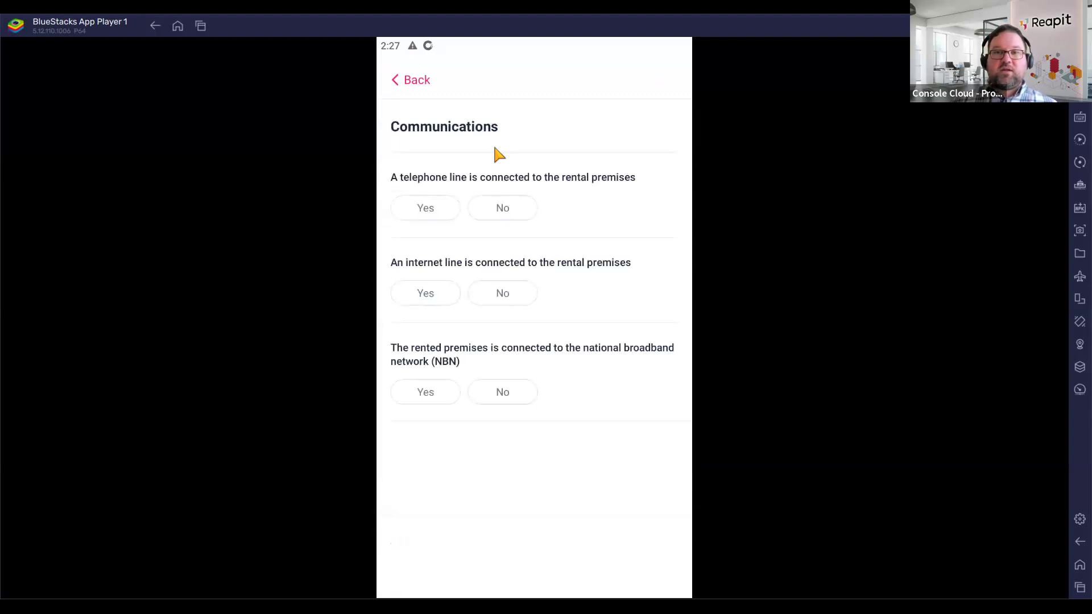
pyautogui.click(425, 392)
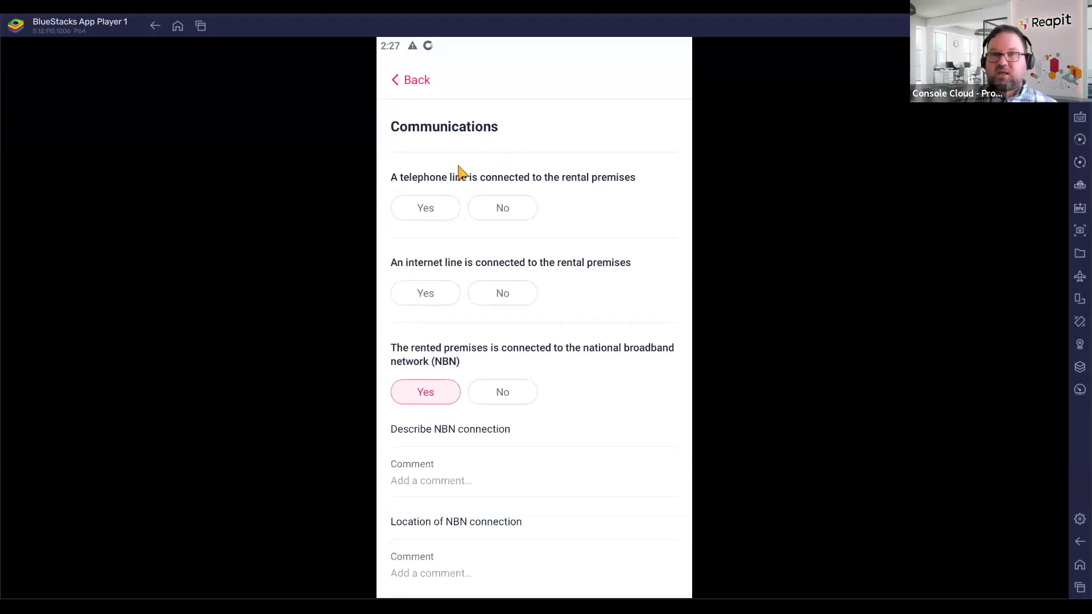
pyautogui.click(422, 87)
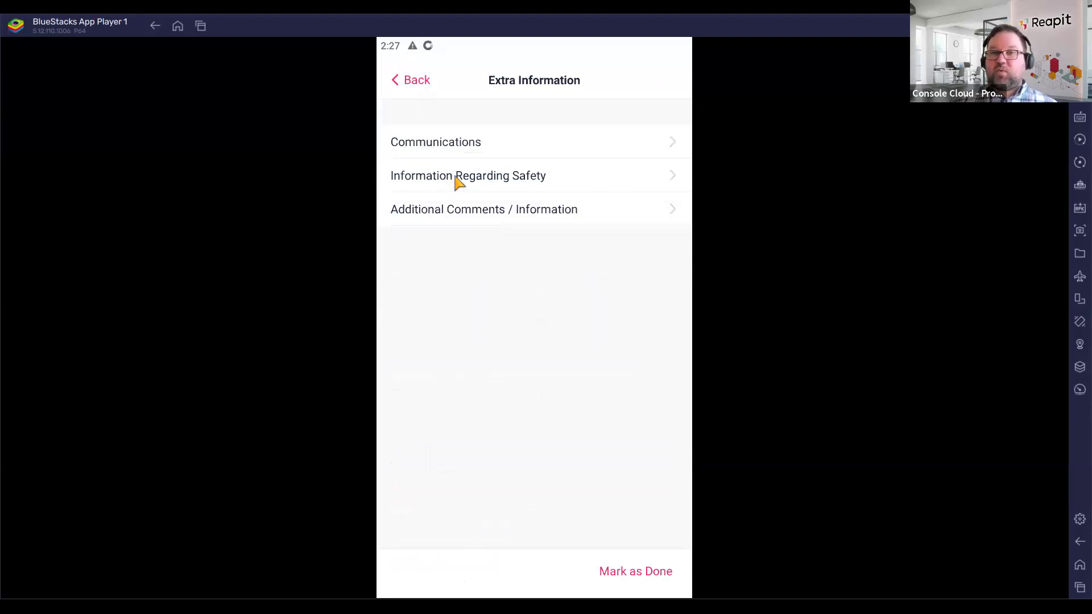
pyautogui.click(458, 178)
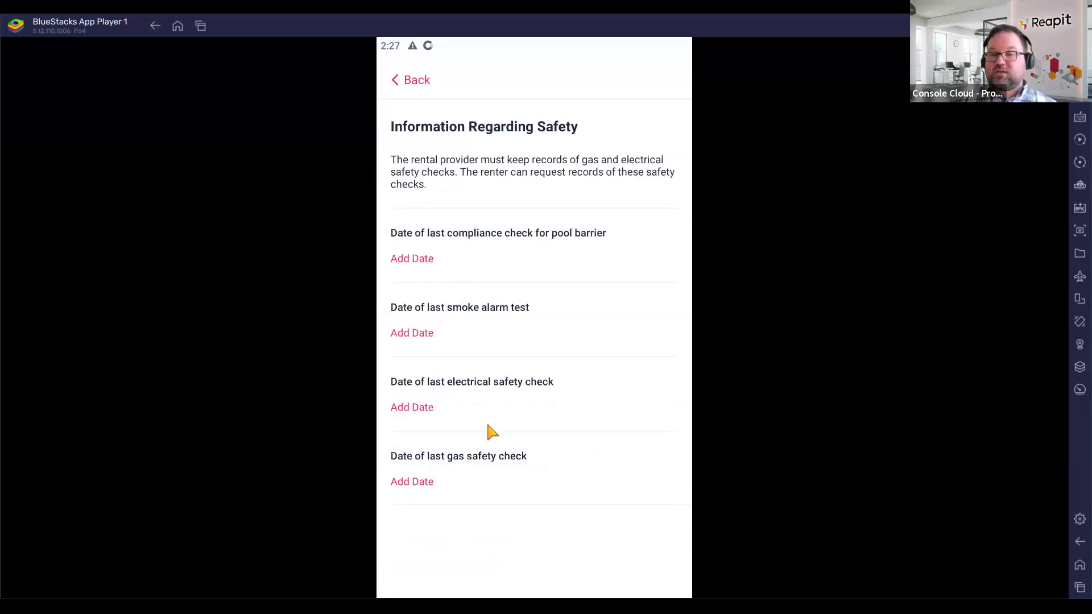
pyautogui.click(419, 81)
pyautogui.click(449, 210)
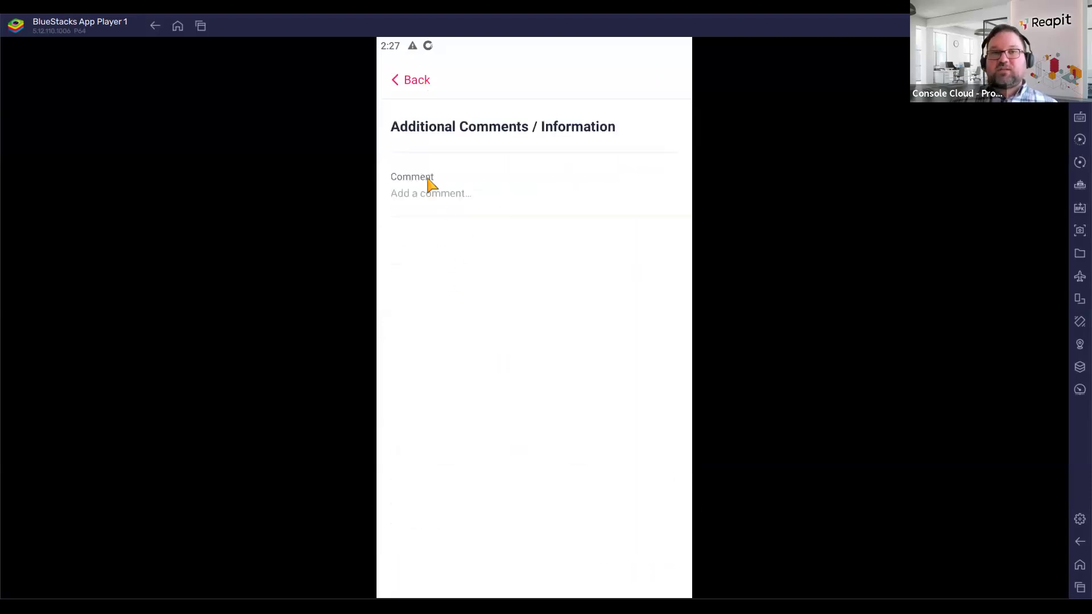
pyautogui.click(418, 79)
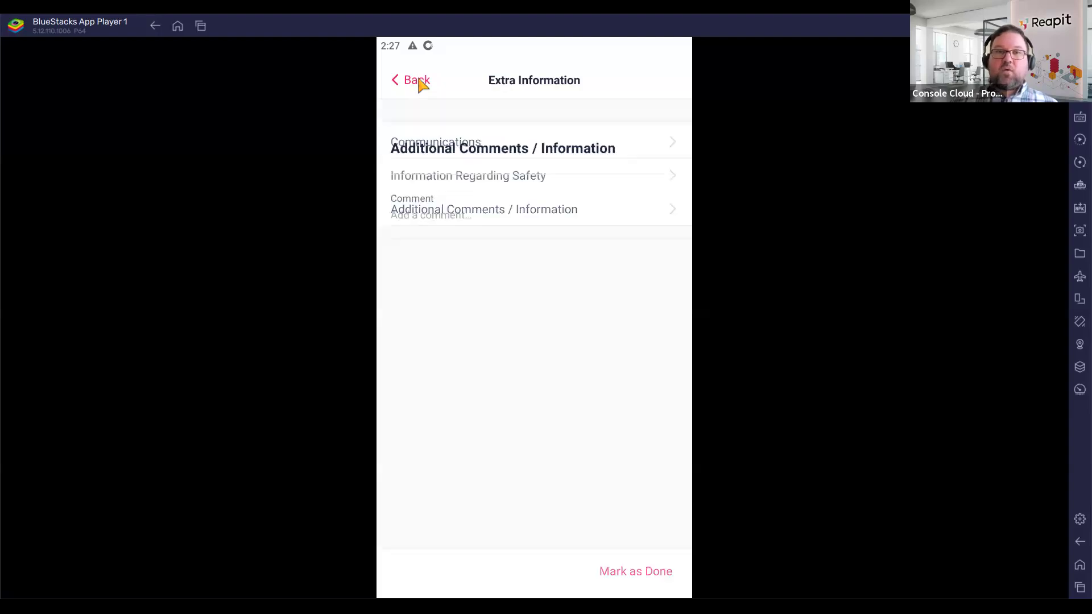
pyautogui.click(418, 78)
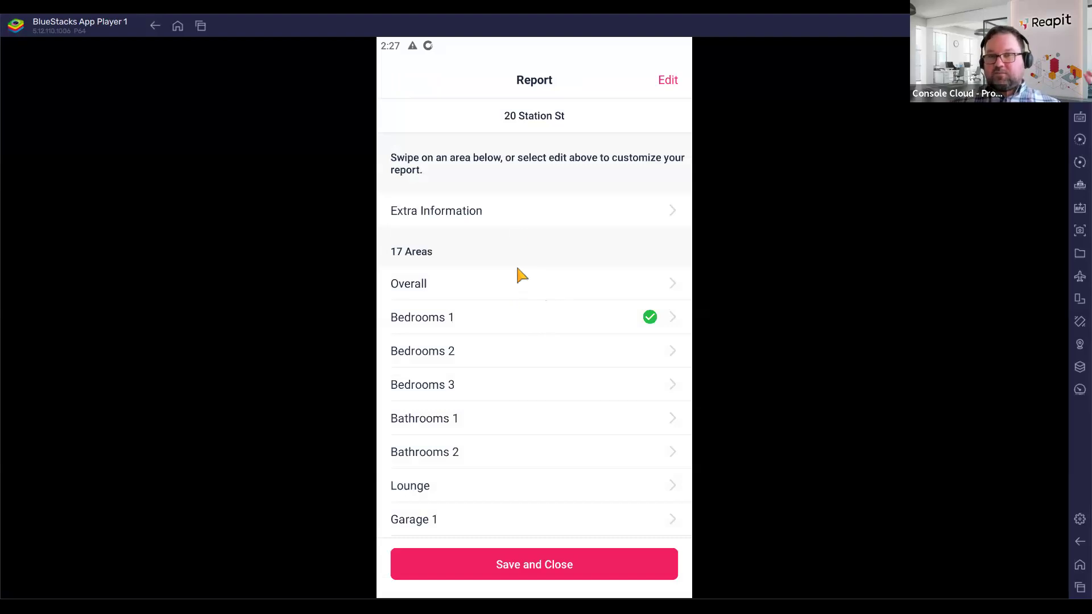
pyautogui.click(549, 565)
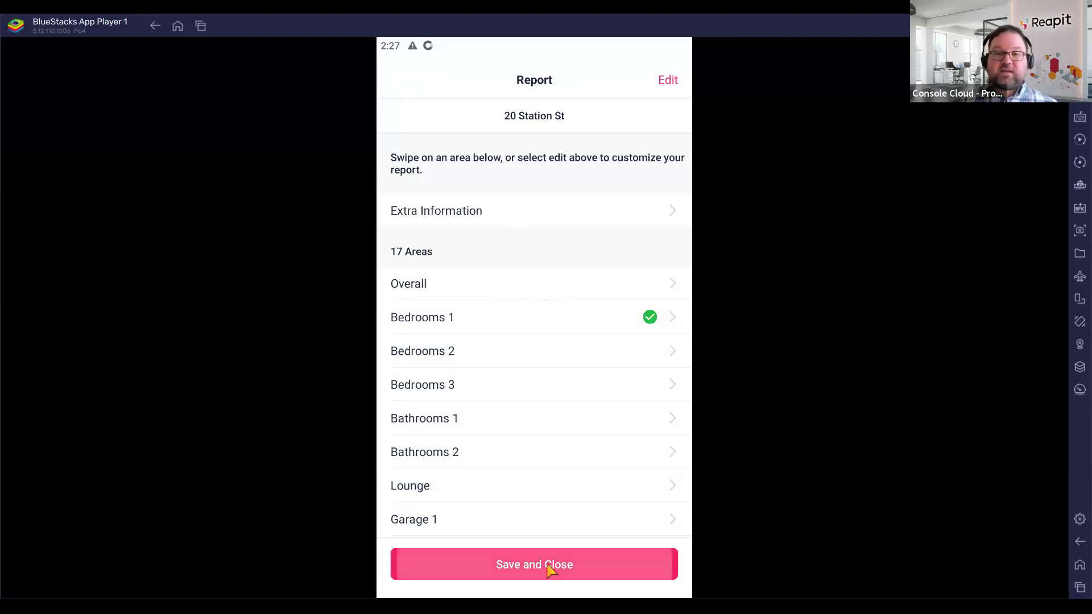
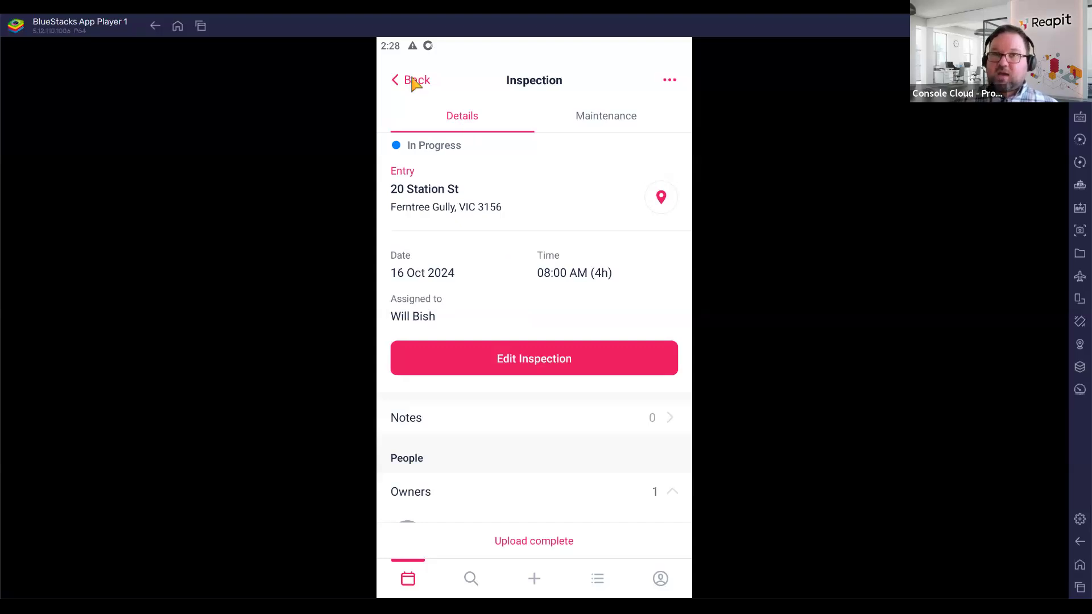
pyautogui.click(412, 80)
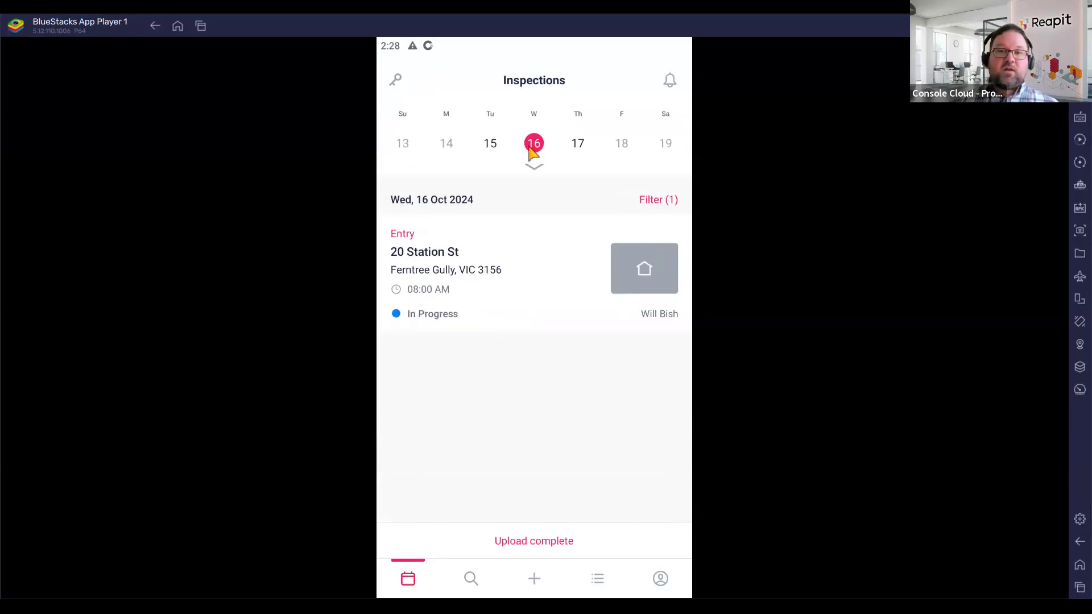
pyautogui.click(577, 145)
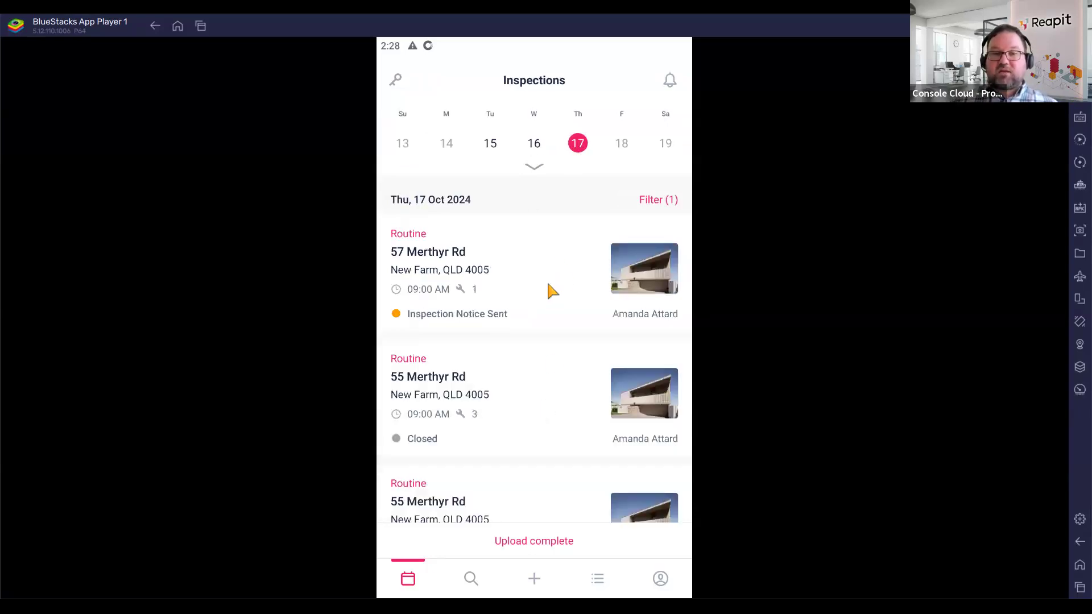
pyautogui.scroll(-3, 551, 290)
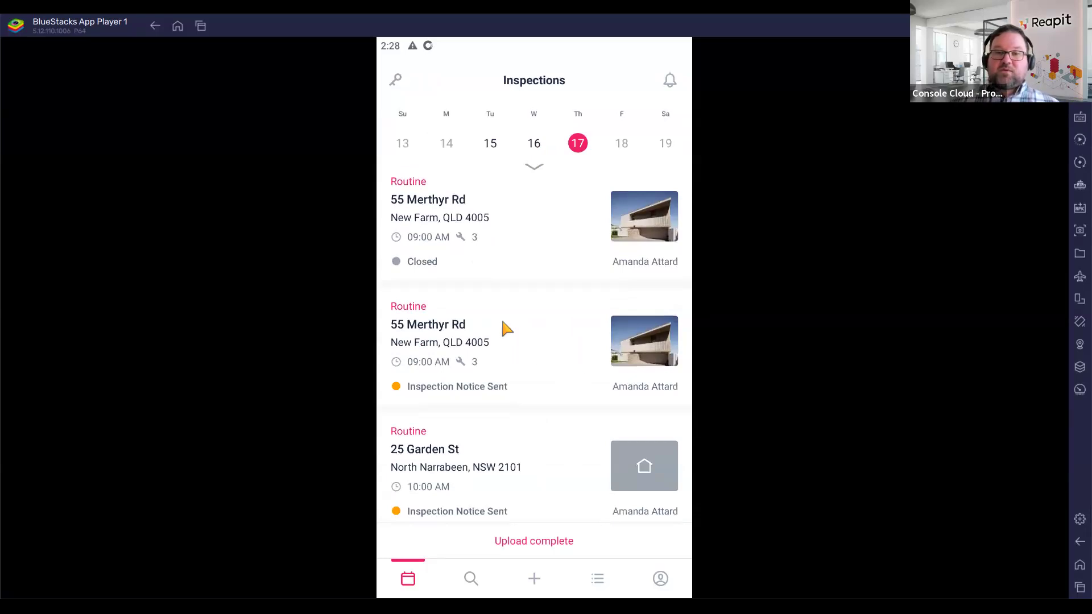
pyautogui.click(550, 353)
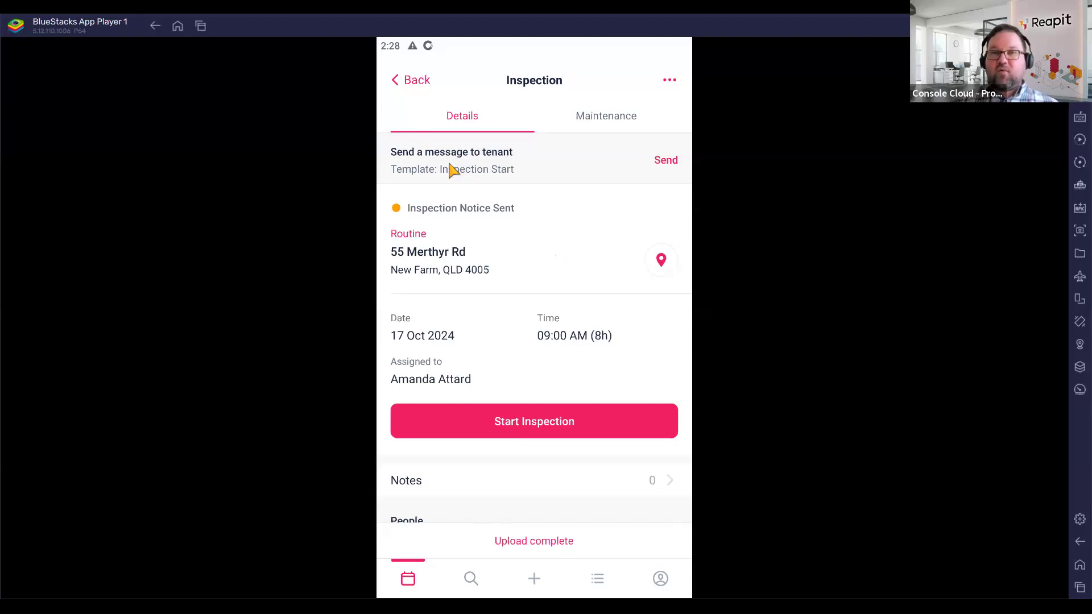
pyautogui.click(667, 161)
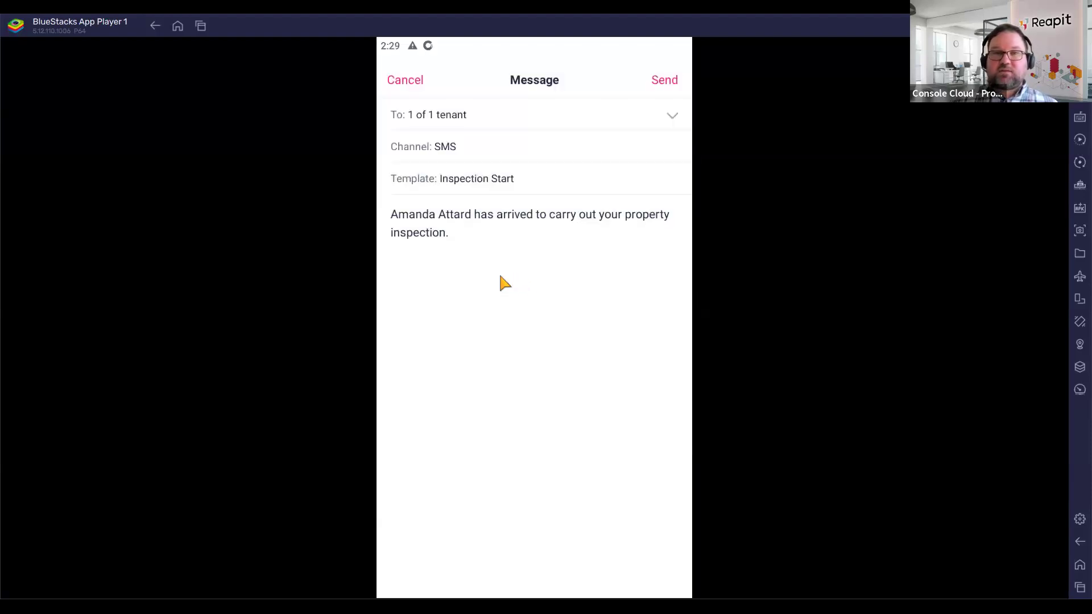
# - Discard the tenant arrival message, review the inspection's owners and tenants, then start the inspection
pyautogui.click(409, 81)
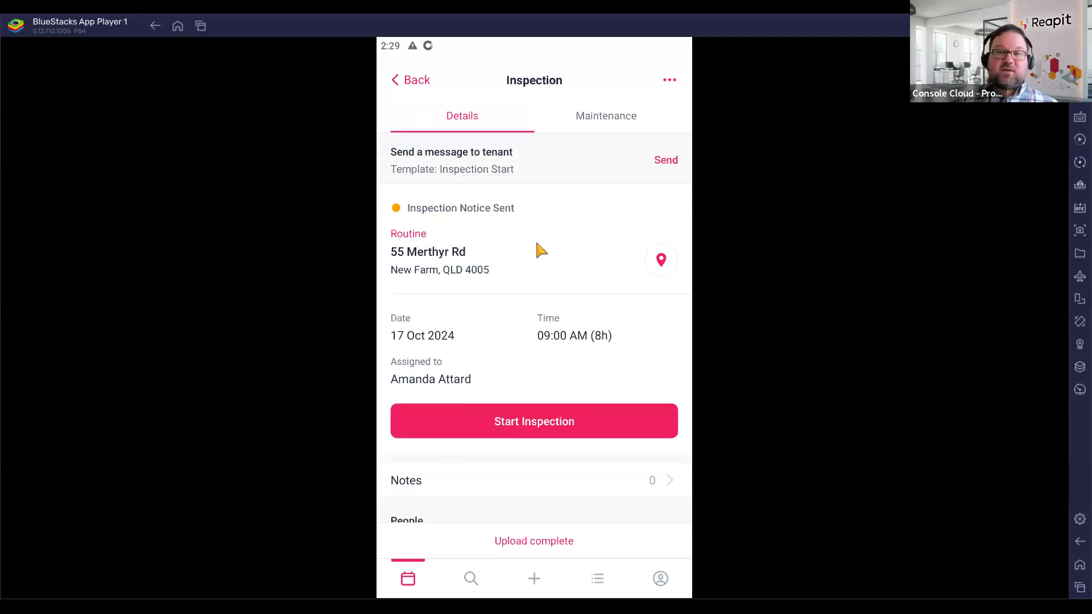
pyautogui.scroll(-5, 539, 247)
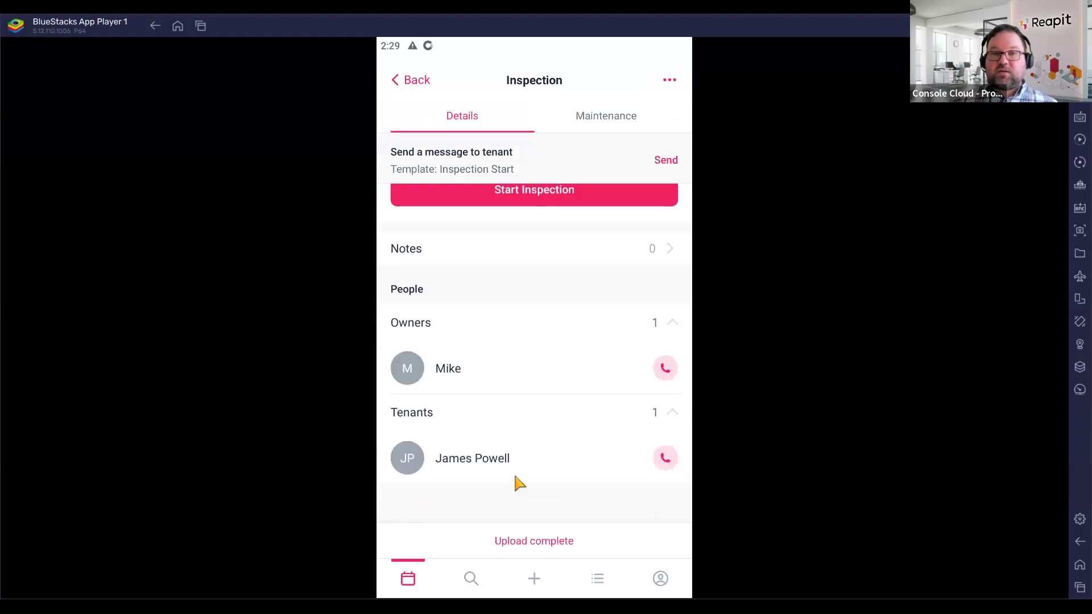
pyautogui.scroll(4, 535, 432)
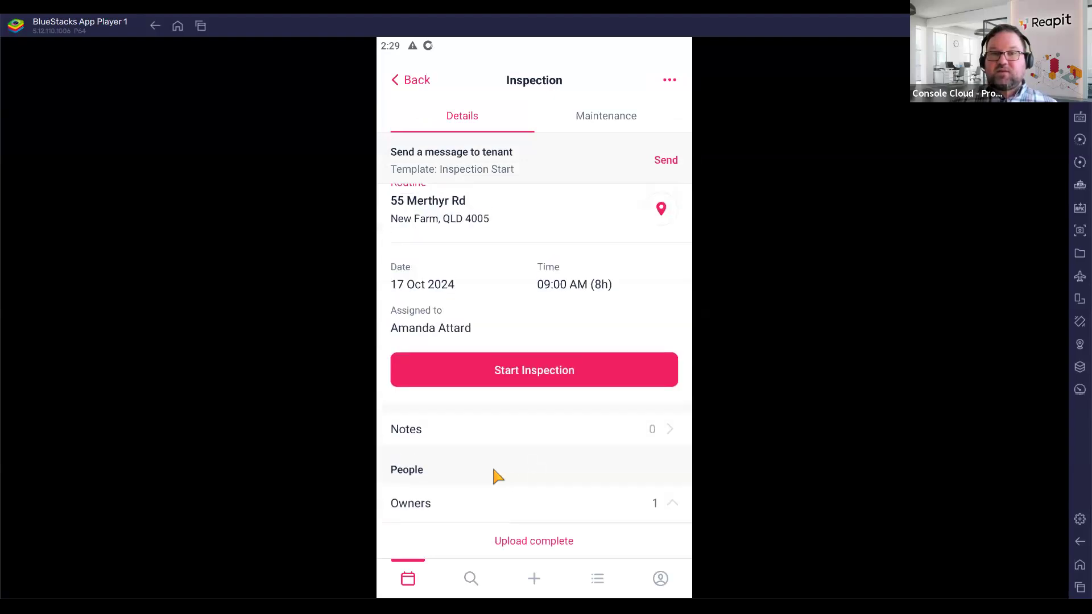
pyautogui.scroll(1, 491, 476)
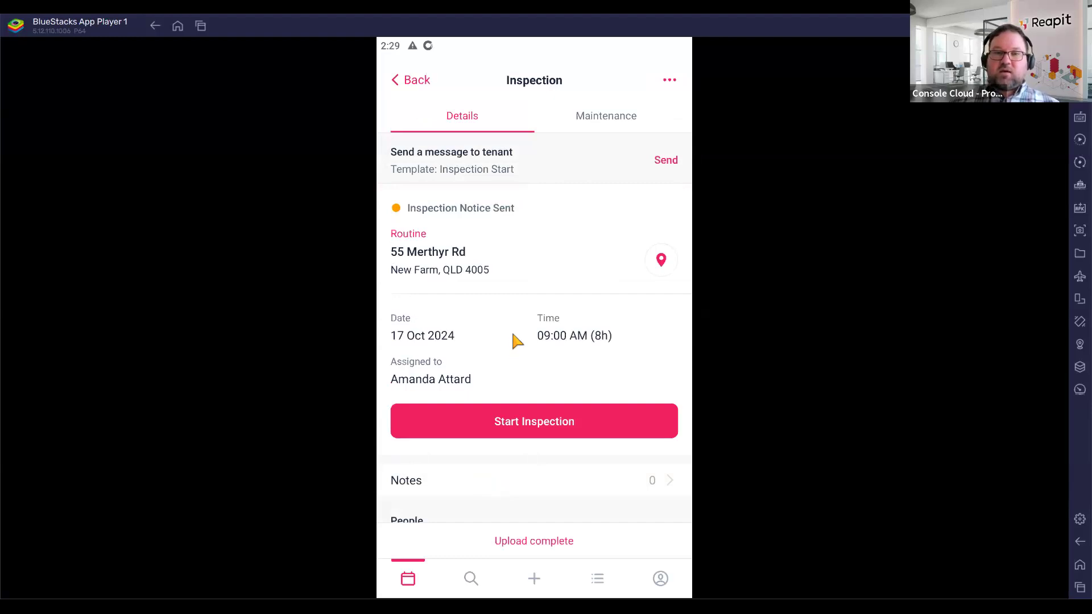
pyautogui.scroll(-4, 511, 330)
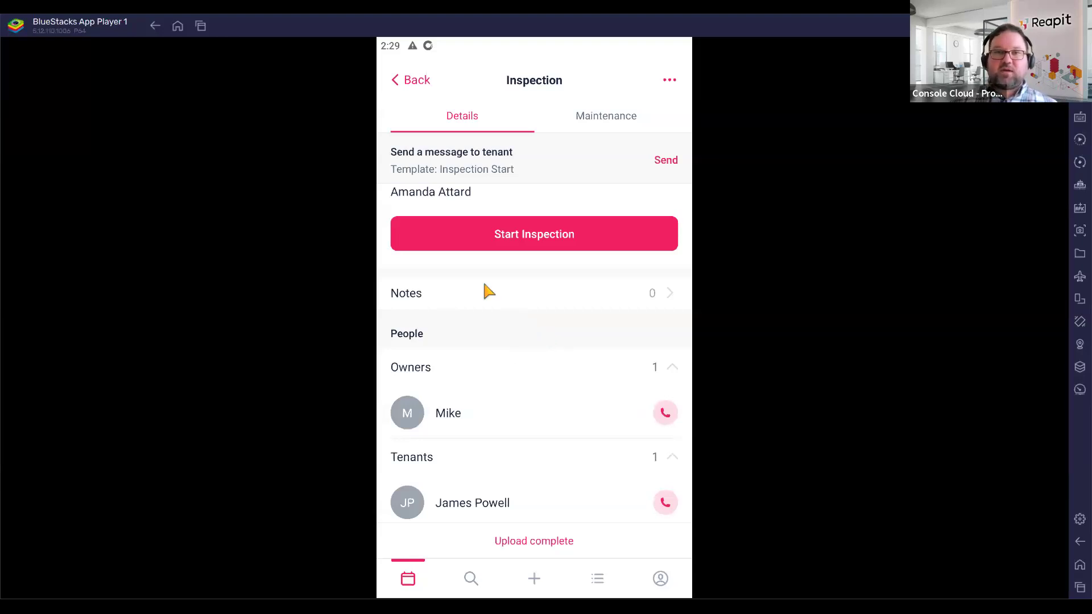
pyautogui.moveTo(483, 239); pyautogui.dragTo(495, 371)
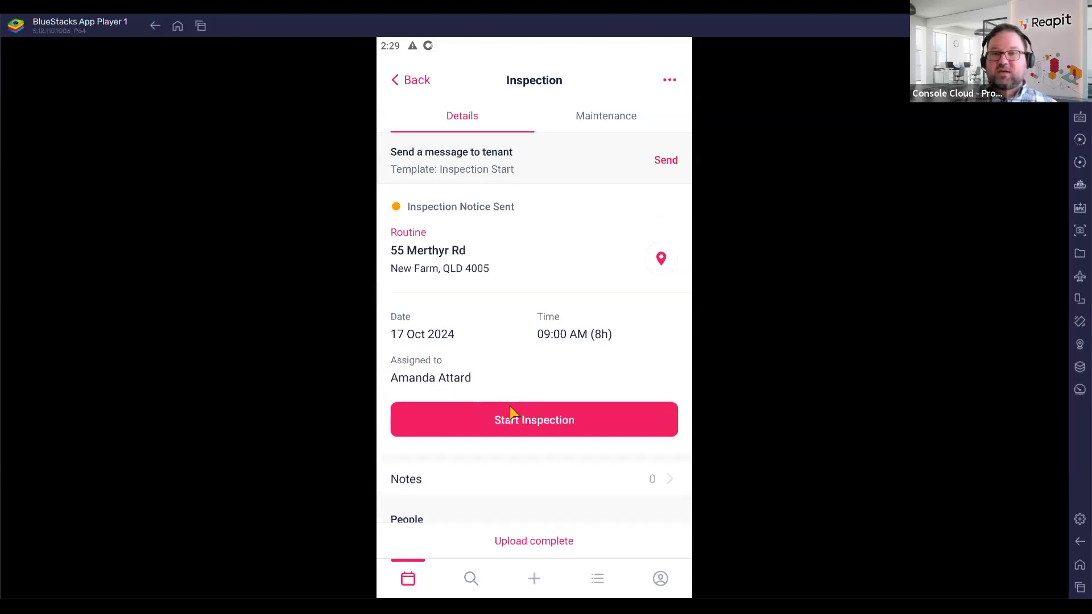
pyautogui.click(506, 429)
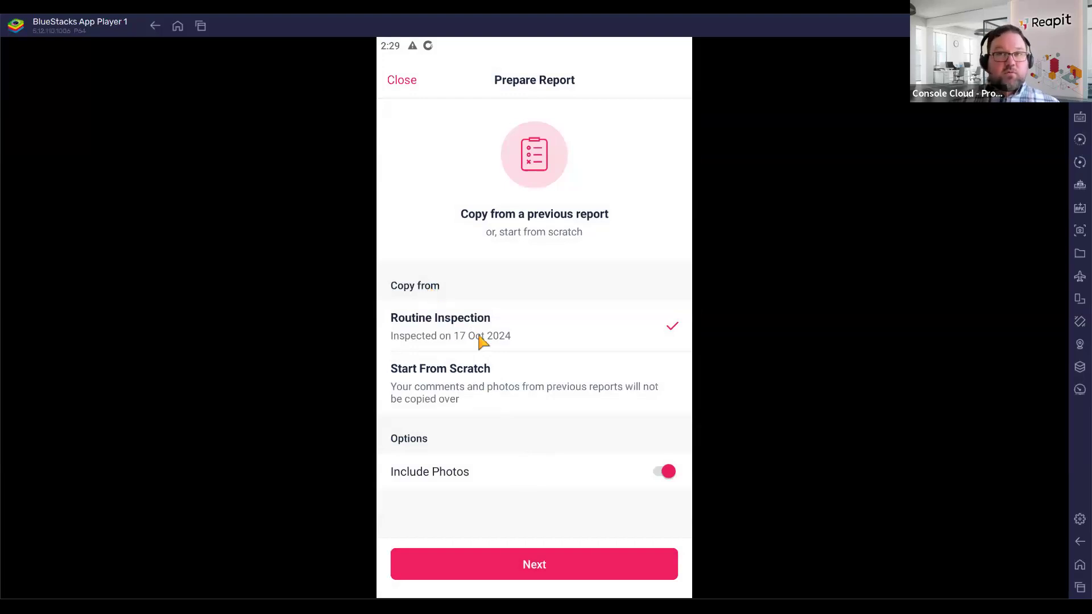
# - Start the report from scratch instead of copying the previous inspection, and continue to the areas list
pyautogui.click(486, 380)
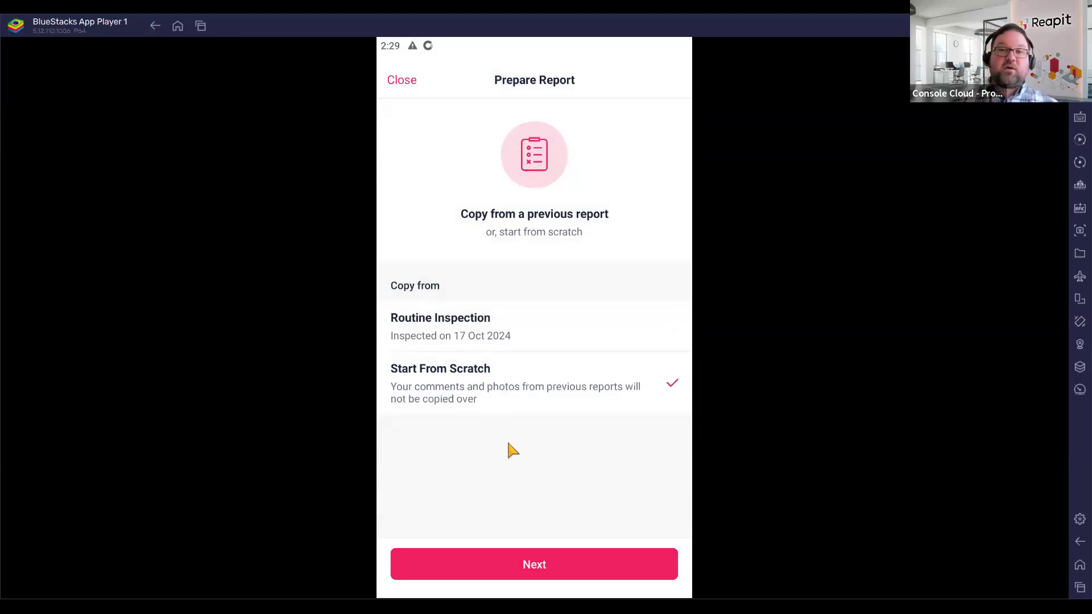
pyautogui.click(537, 565)
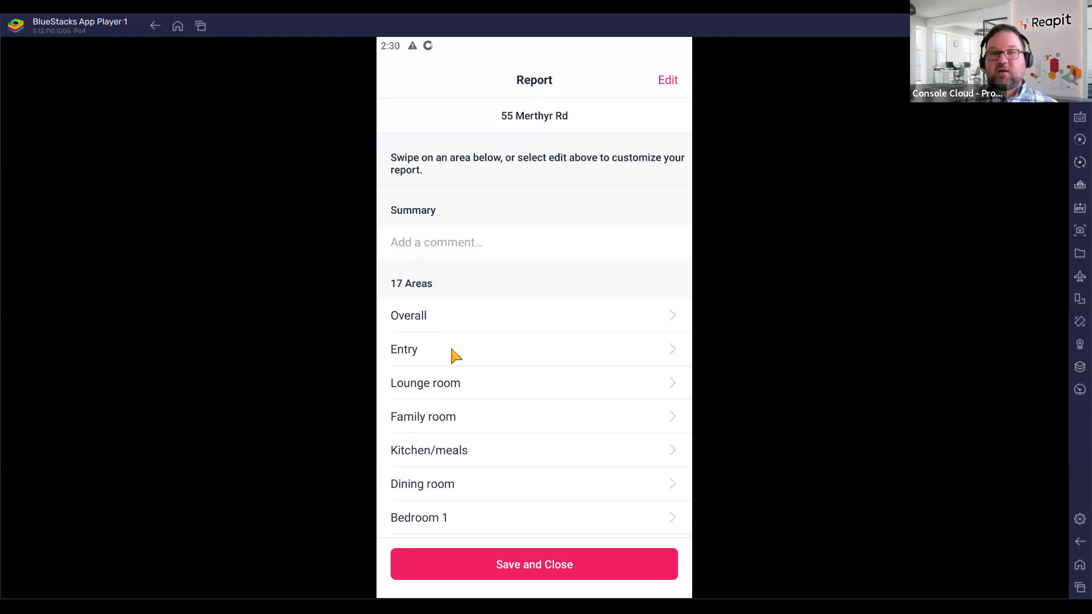
# - Rate the Overall area Good and review its 17 Oct 2024 inspection history
pyautogui.click(414, 320)
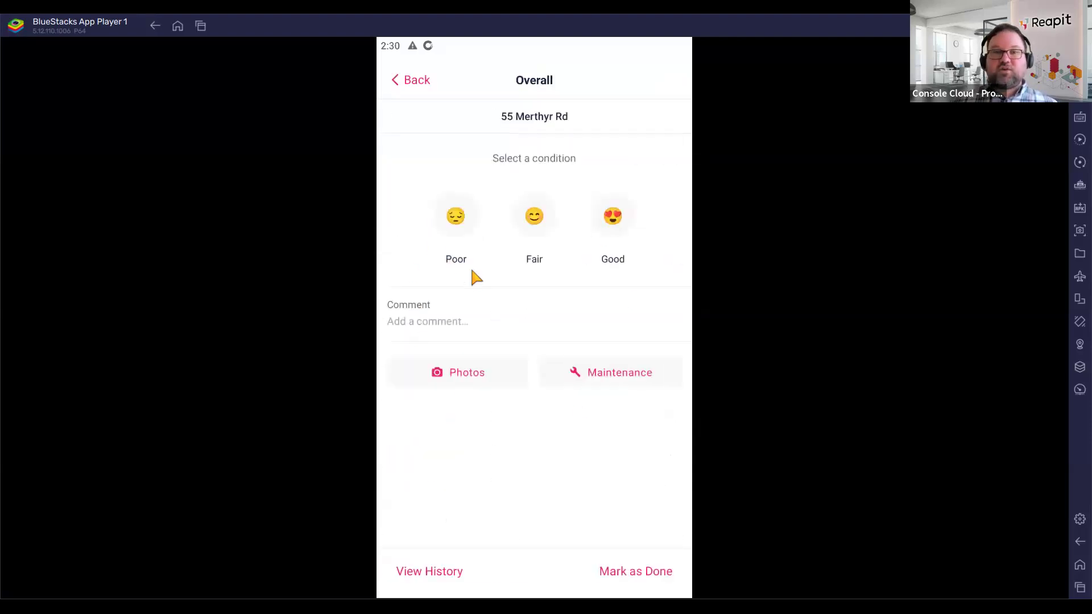
pyautogui.click(474, 216)
pyautogui.click(542, 217)
pyautogui.click(604, 217)
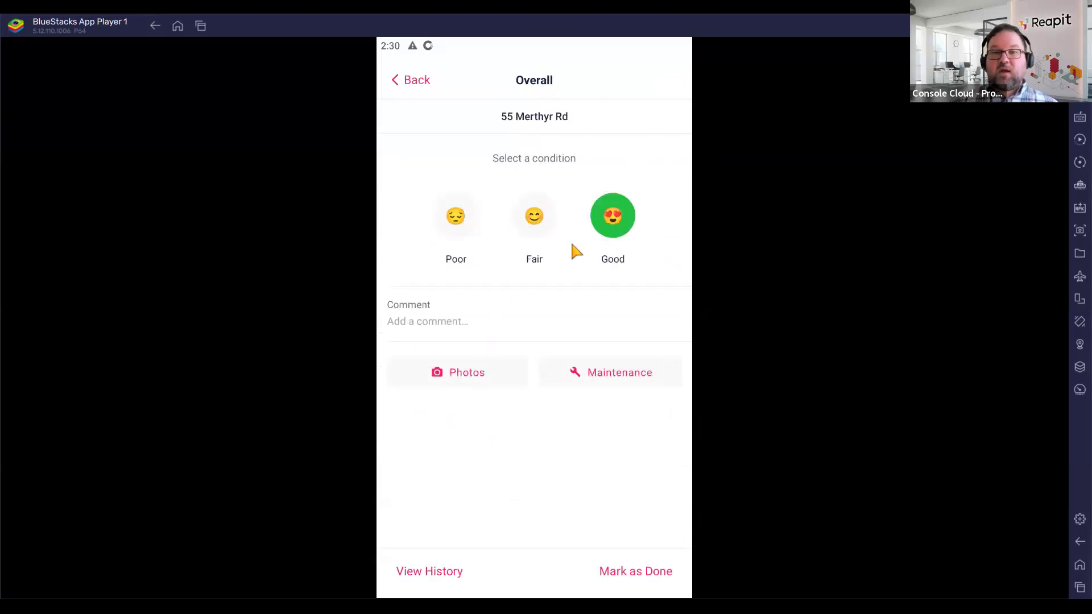
pyautogui.click(424, 576)
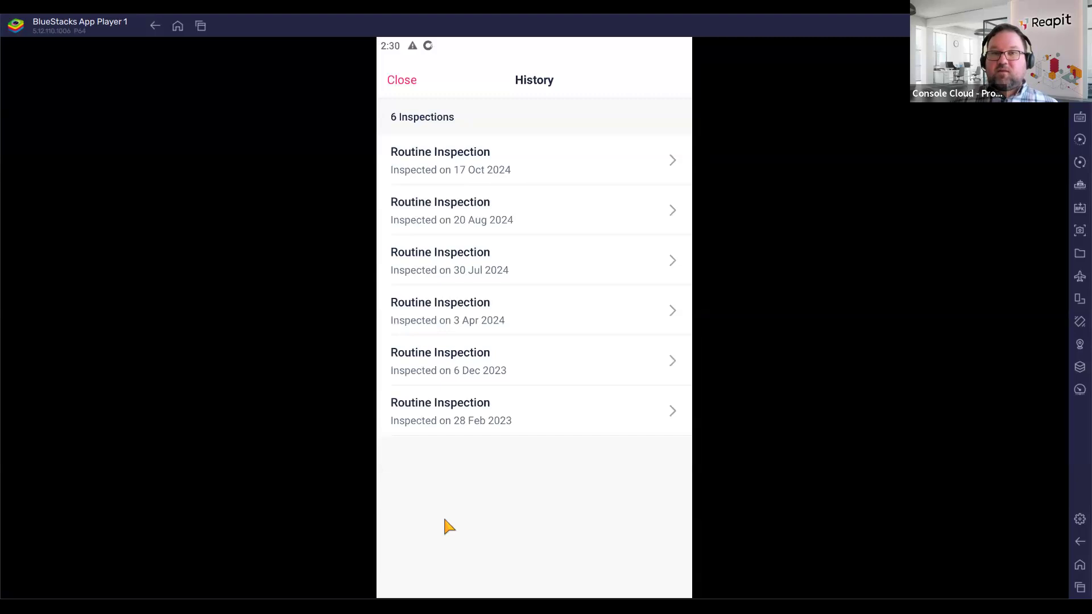
pyautogui.click(505, 166)
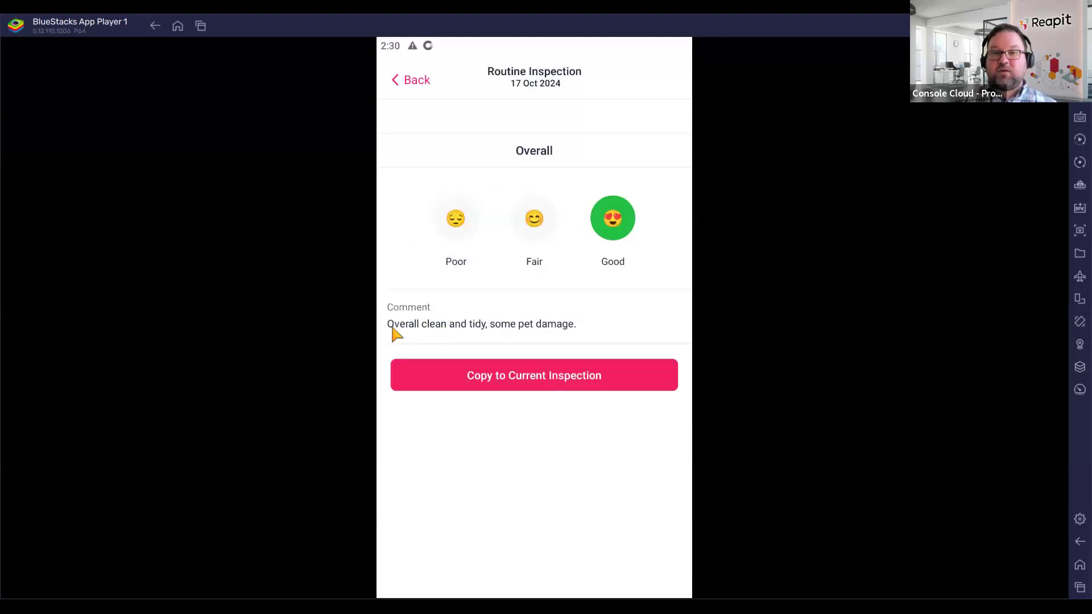
pyautogui.click(417, 81)
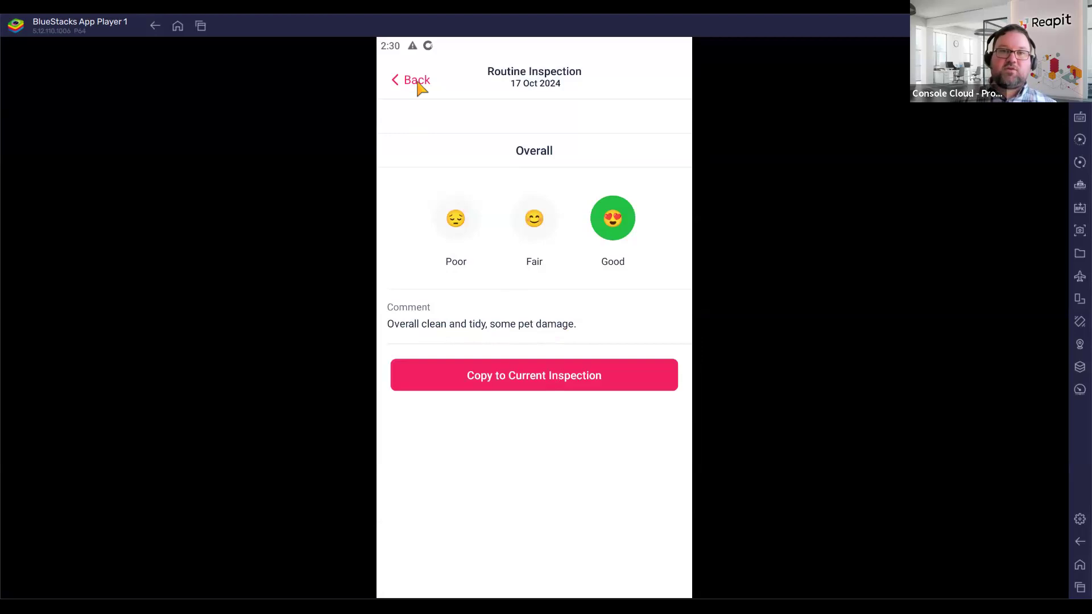
pyautogui.click(407, 81)
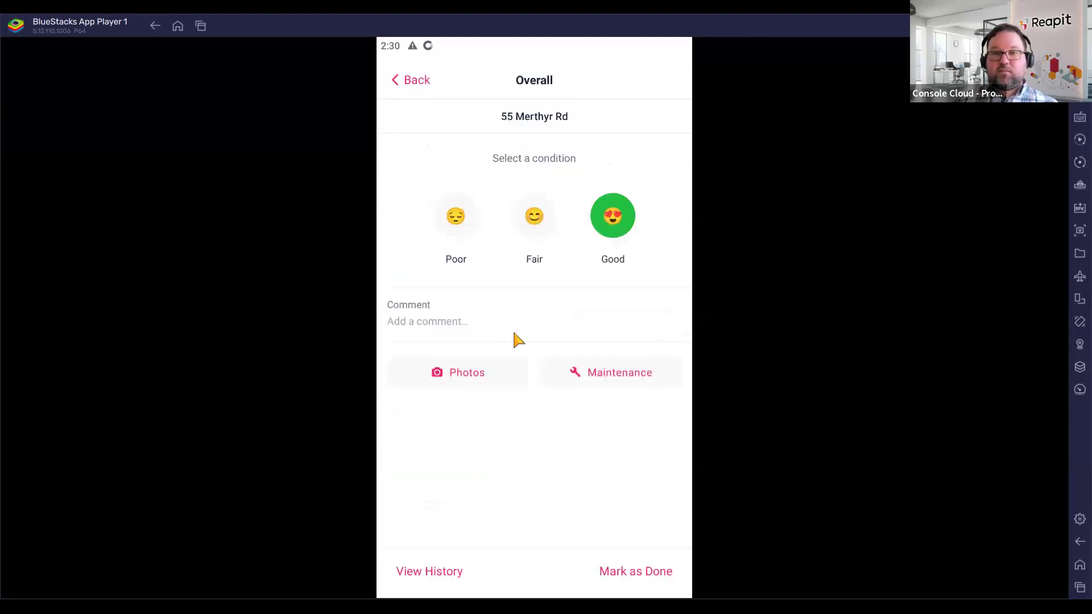
# - Add the 'Very Clean and Tidy' note to Overall, mark it done, and rate Entry Poor
pyautogui.click(510, 319)
pyautogui.click(533, 373)
pyautogui.click(667, 86)
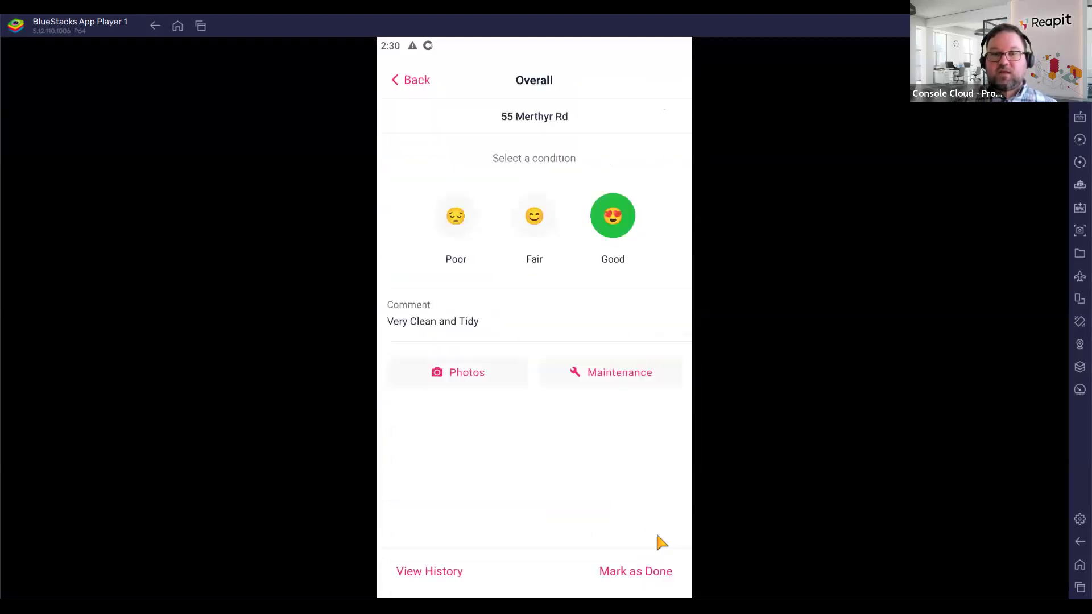
pyautogui.click(630, 566)
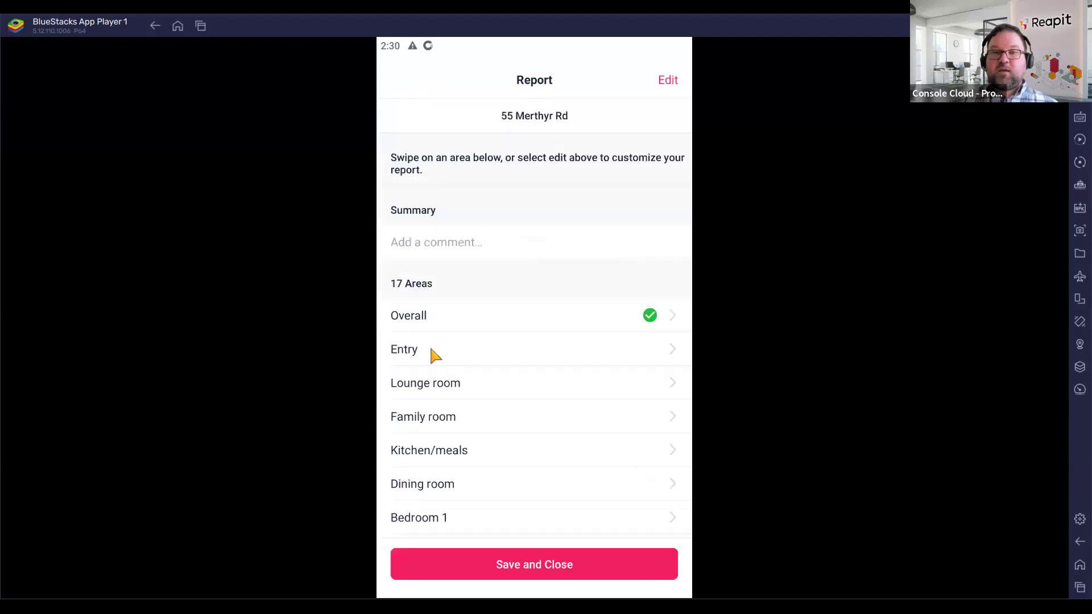
pyautogui.click(429, 350)
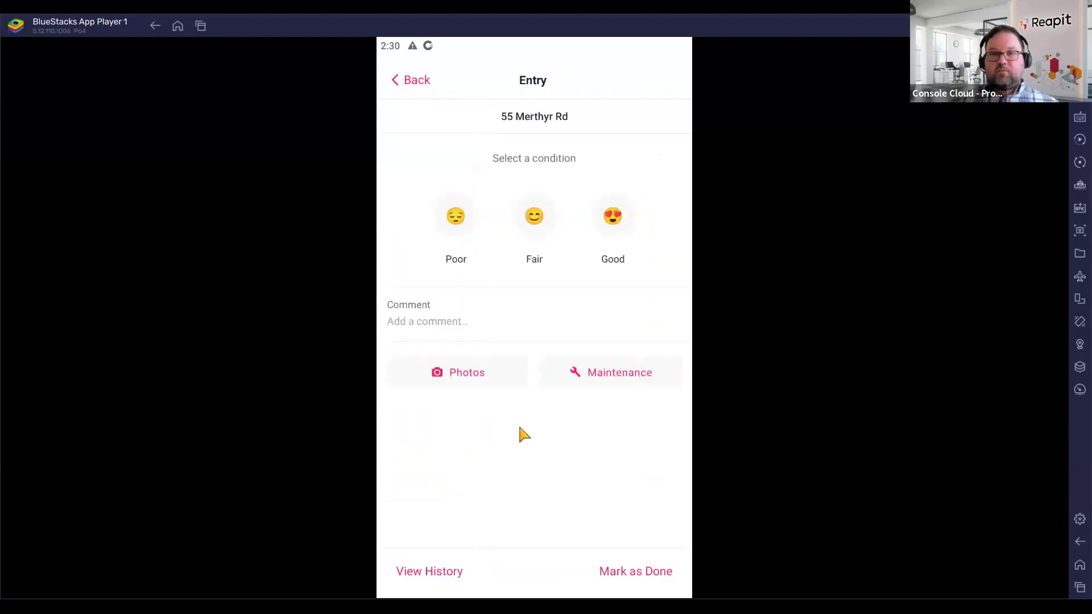
pyautogui.click(458, 219)
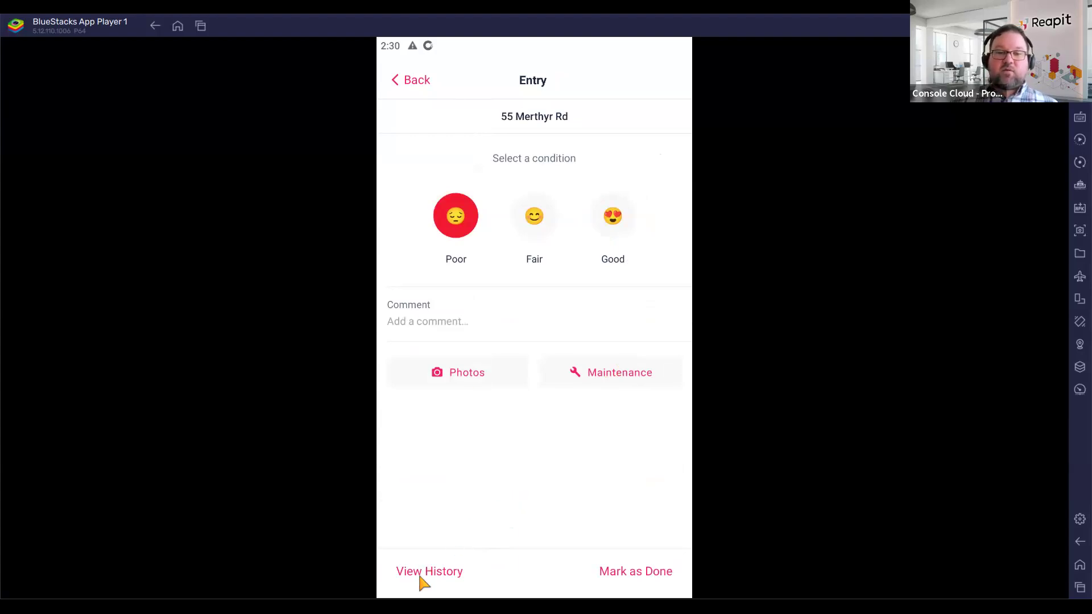
# - Check Entry's 17 Oct 2024 history and door scratch photo, then mark Entry done
pyautogui.click(446, 570)
pyautogui.click(489, 170)
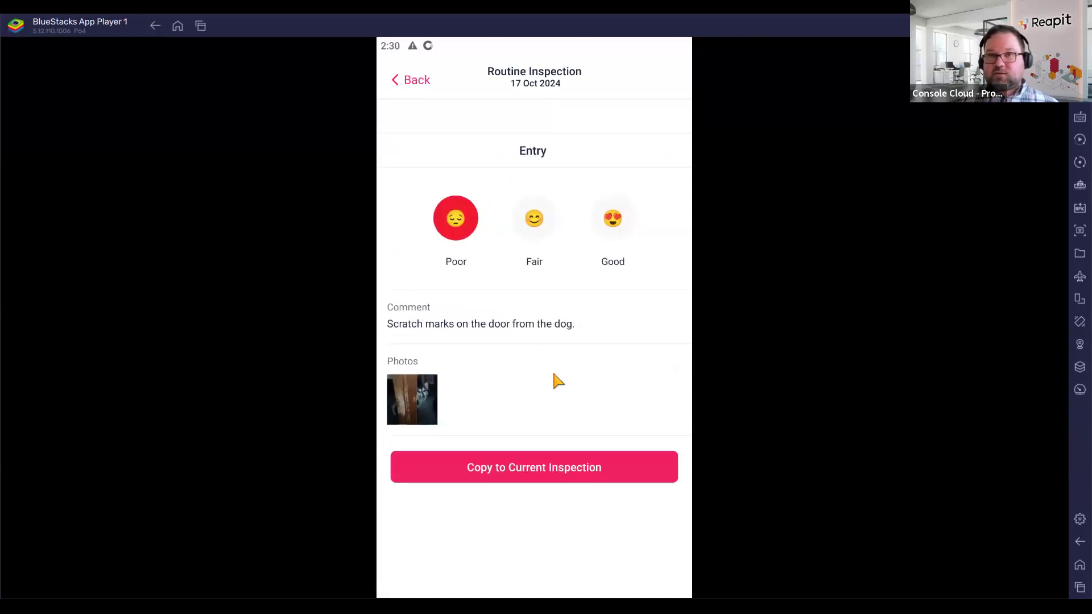
pyautogui.click(414, 400)
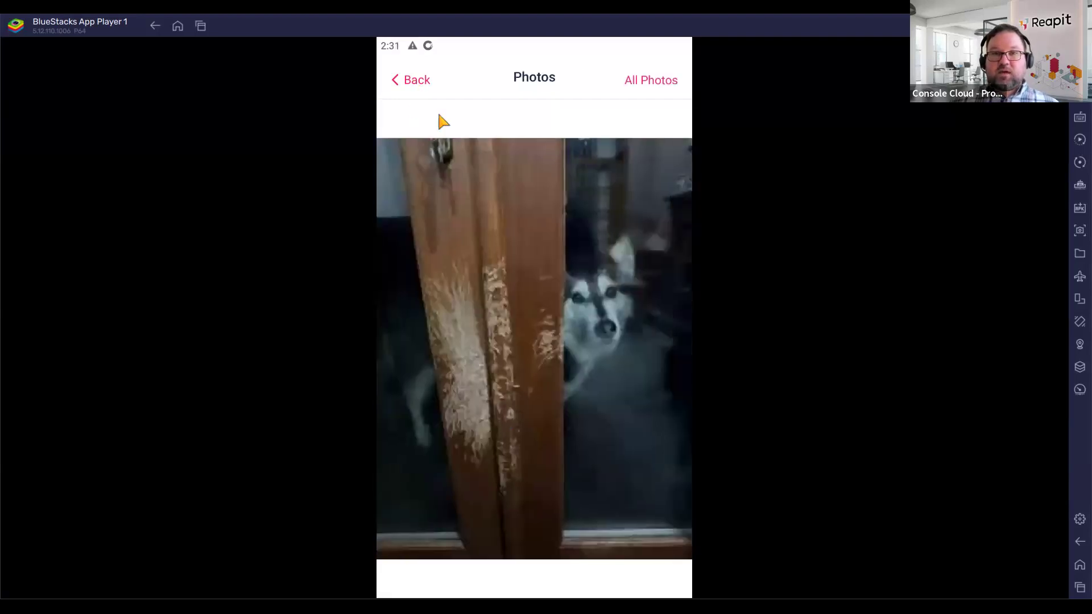
pyautogui.click(415, 81)
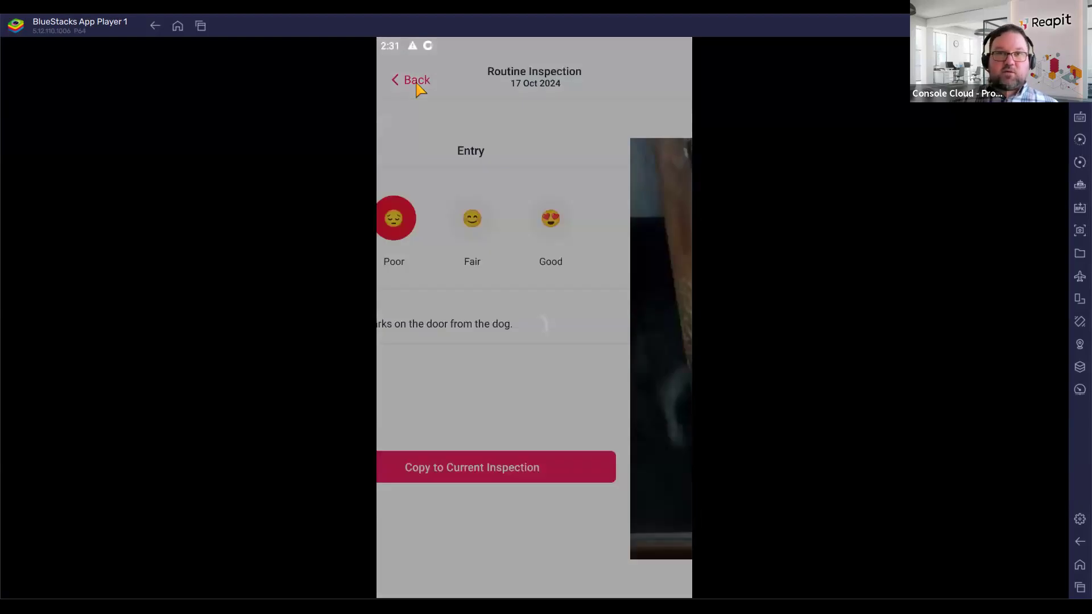
pyautogui.click(417, 83)
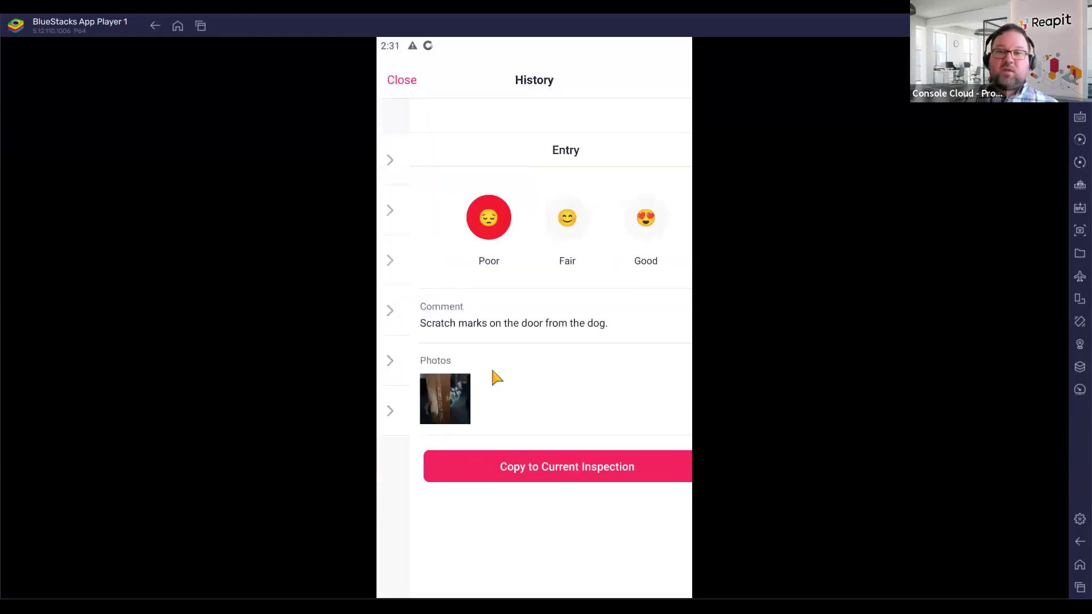
pyautogui.click(402, 79)
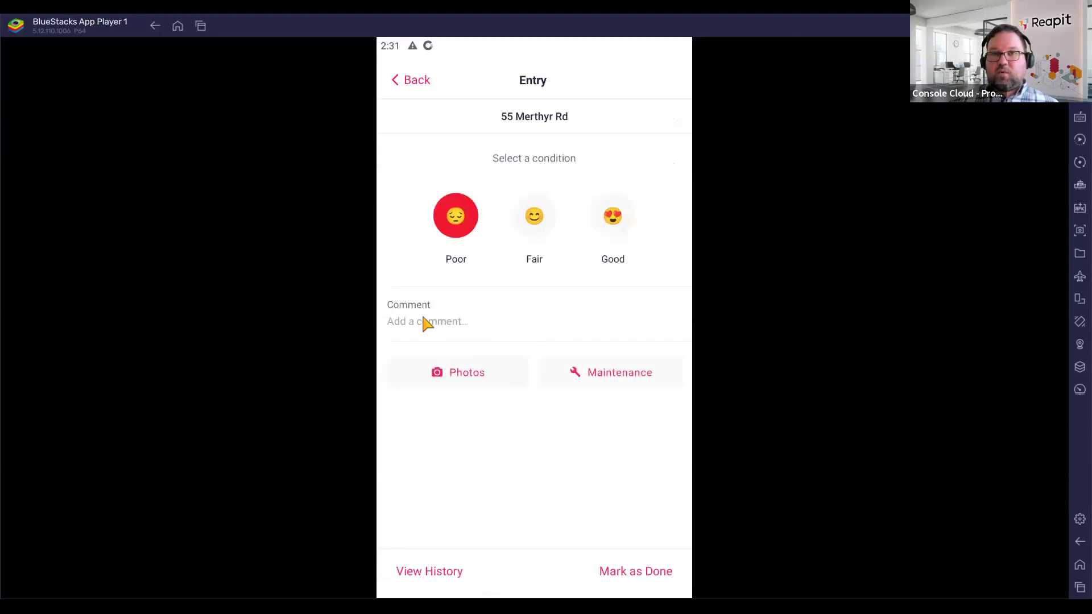
pyautogui.click(647, 578)
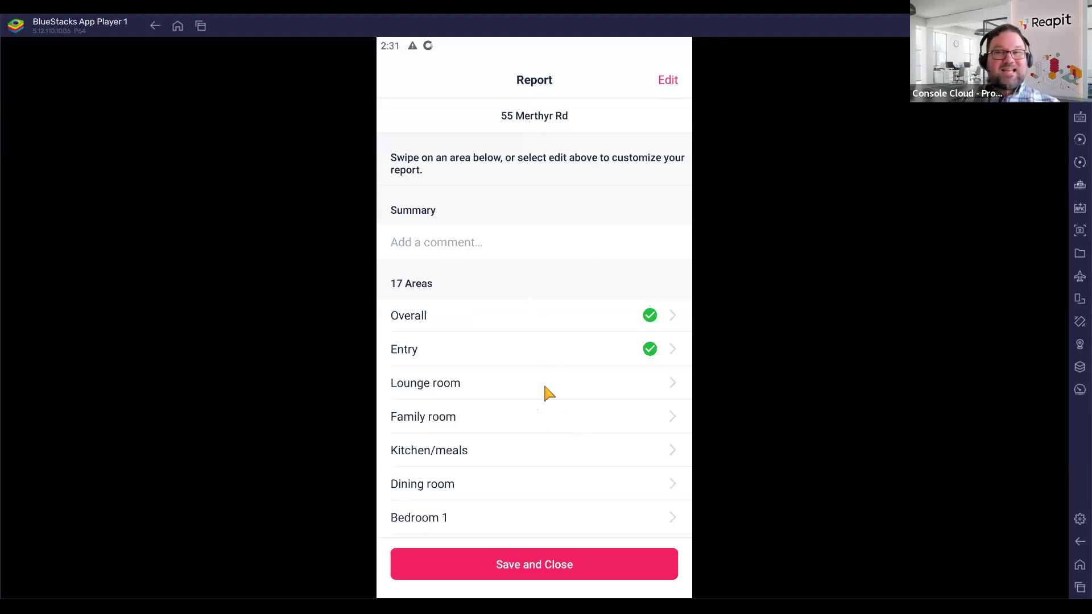
# - Keep the 17-area list, including Man Cave, unchanged, then save and close the report
pyautogui.click(666, 81)
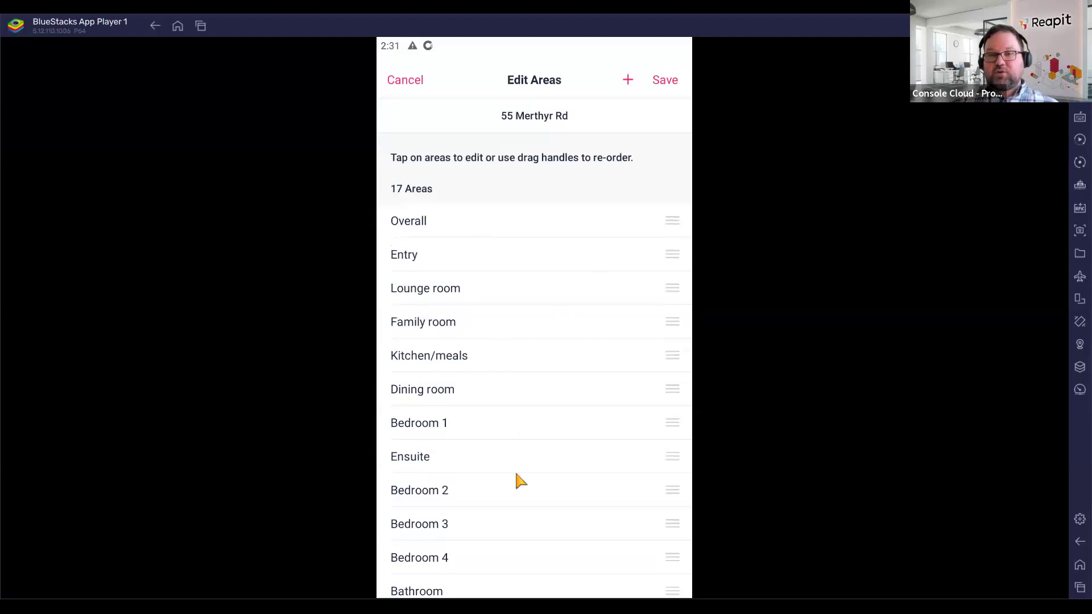
pyautogui.scroll(-5, 516, 477)
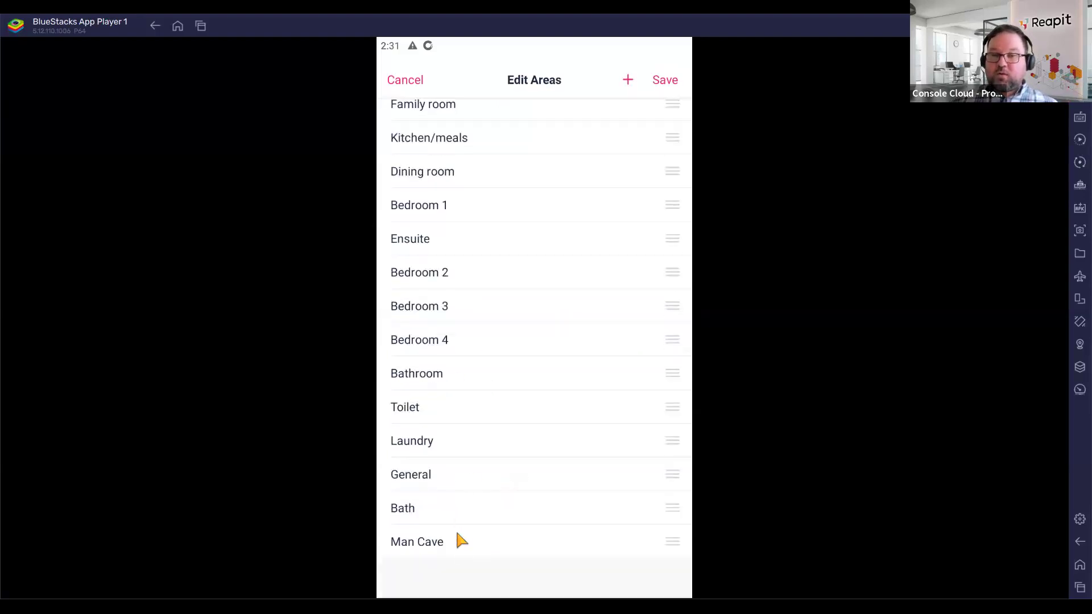
pyautogui.scroll(5, 459, 536)
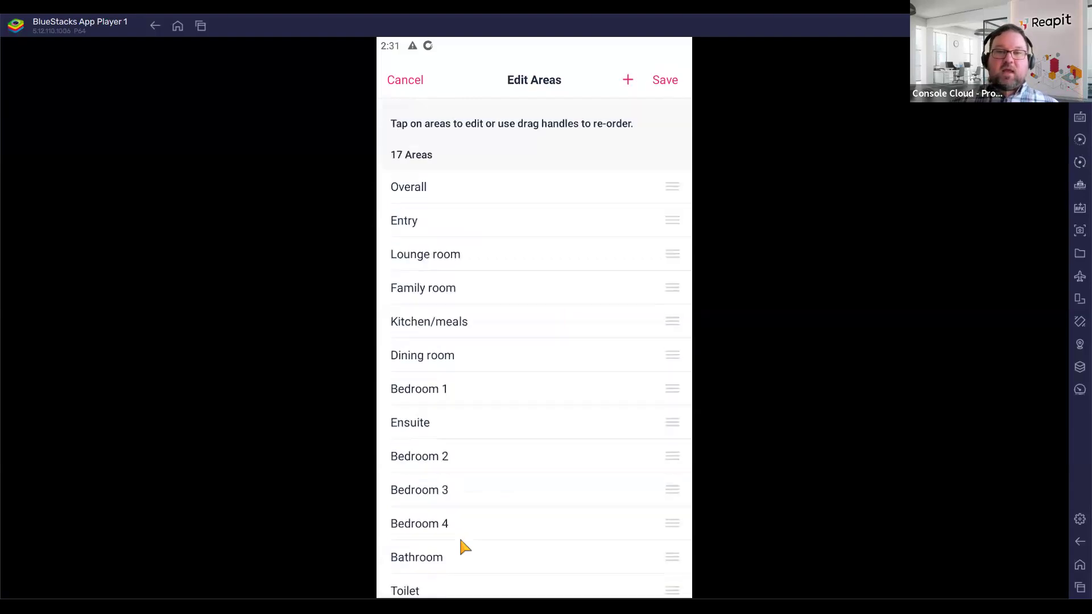
pyautogui.scroll(-4, 458, 529)
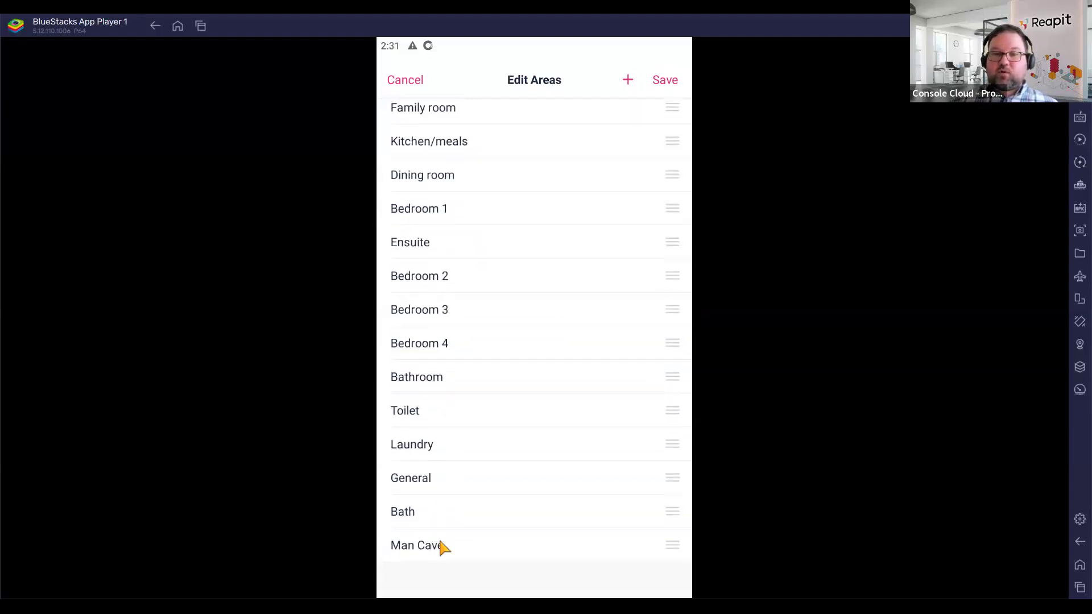
pyautogui.click(446, 546)
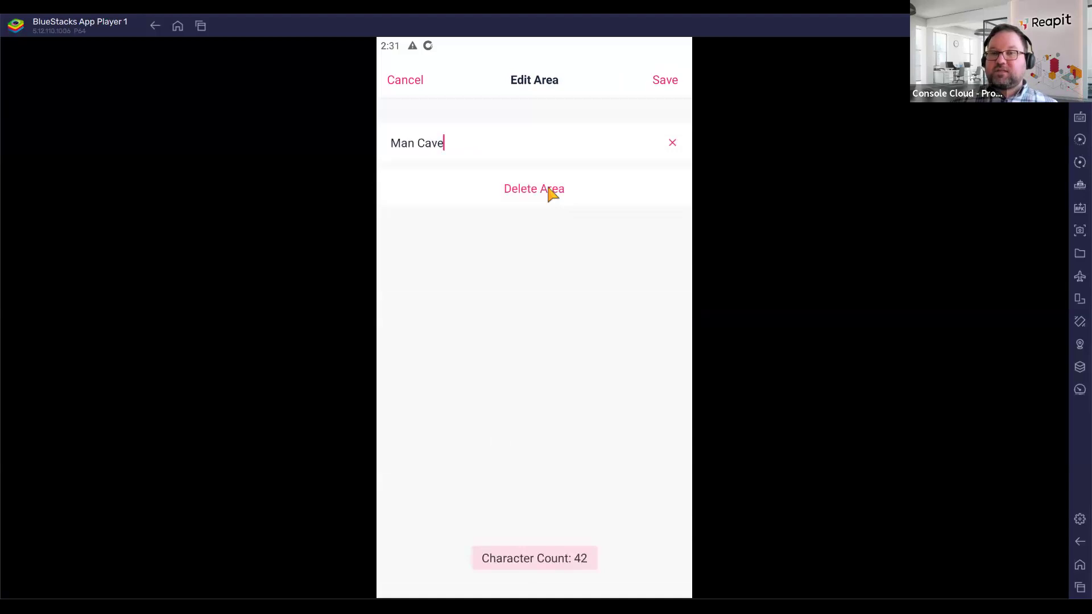
pyautogui.click(416, 80)
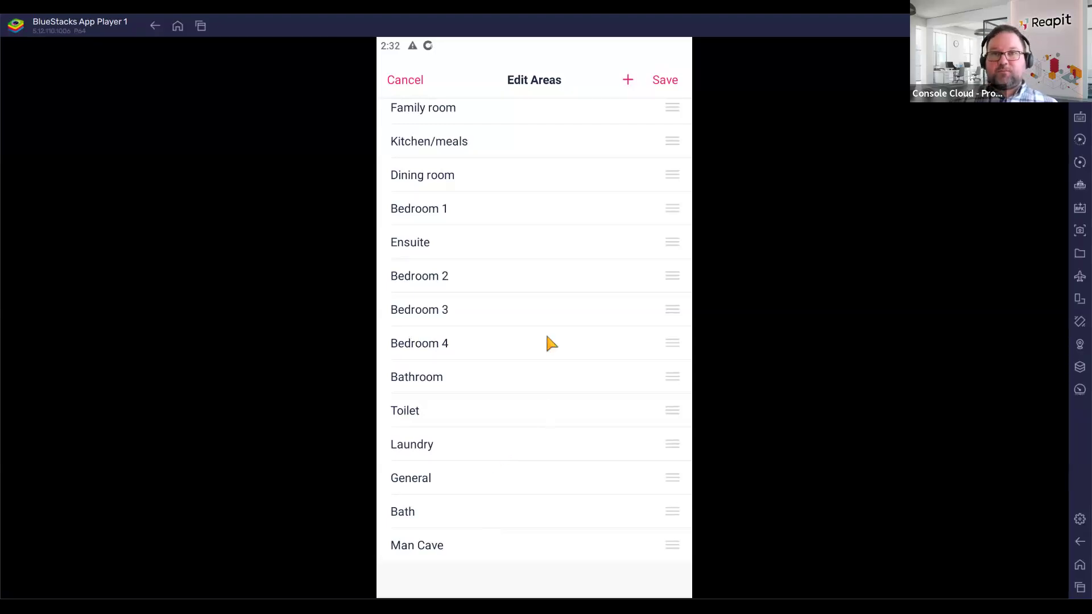
pyautogui.scroll(3, 534, 282)
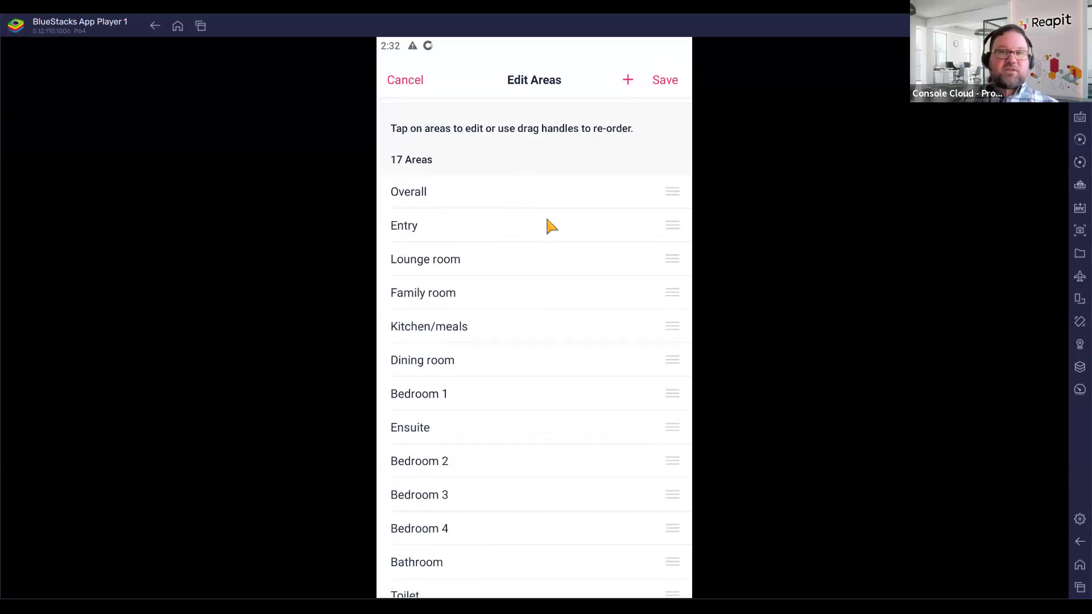
pyautogui.click(660, 81)
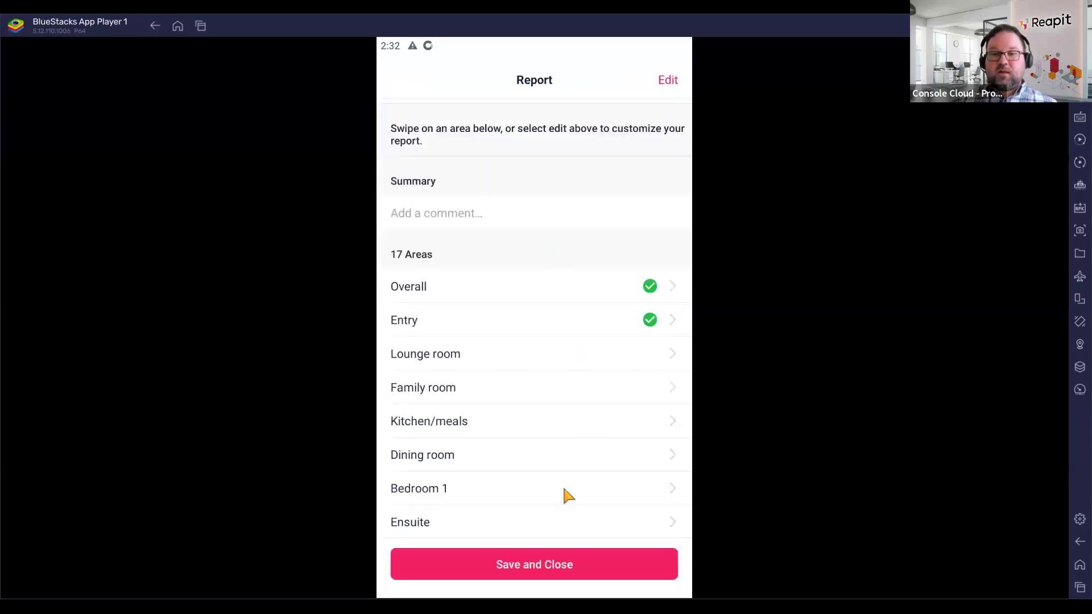
pyautogui.click(525, 566)
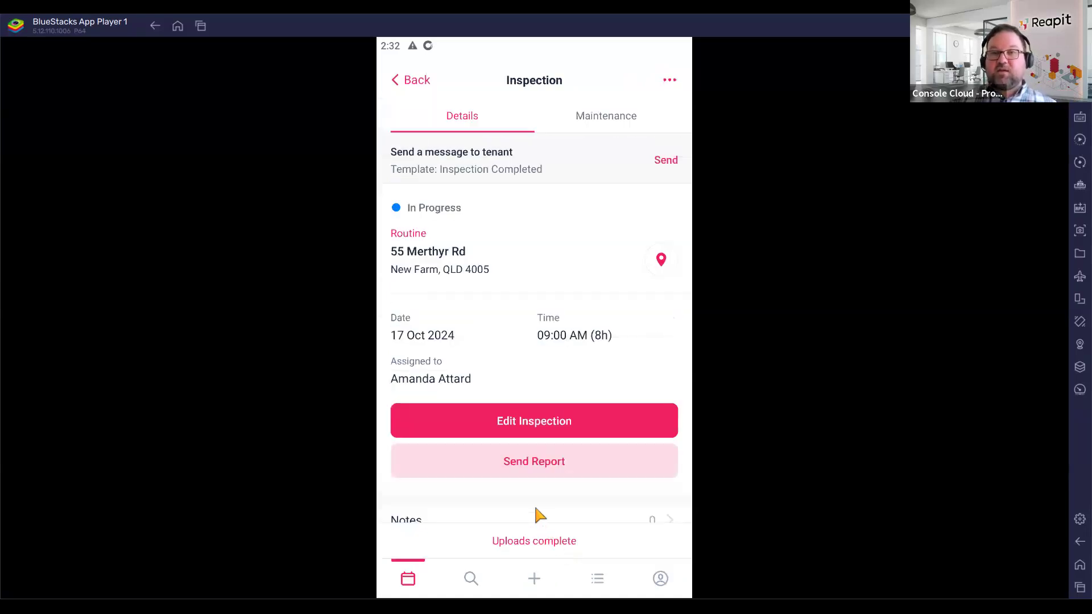
pyautogui.click(526, 465)
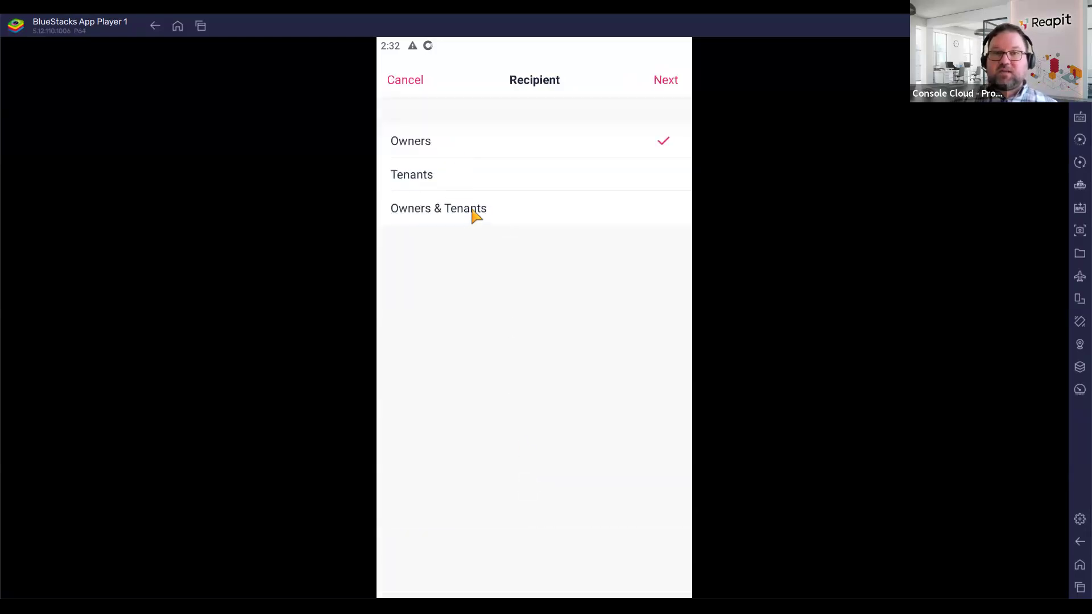
pyautogui.click(666, 81)
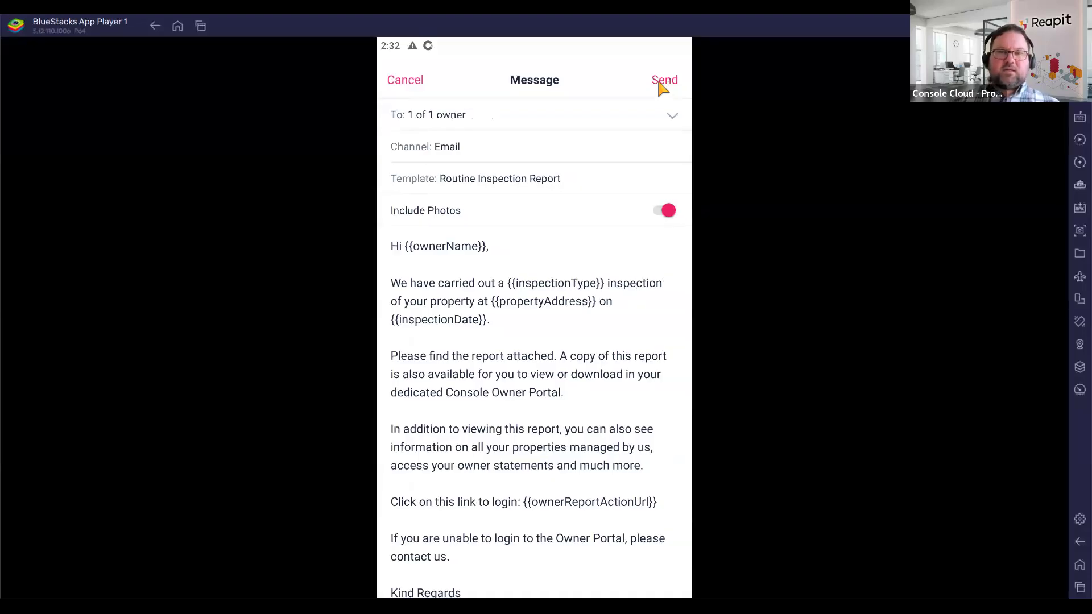
pyautogui.click(663, 81)
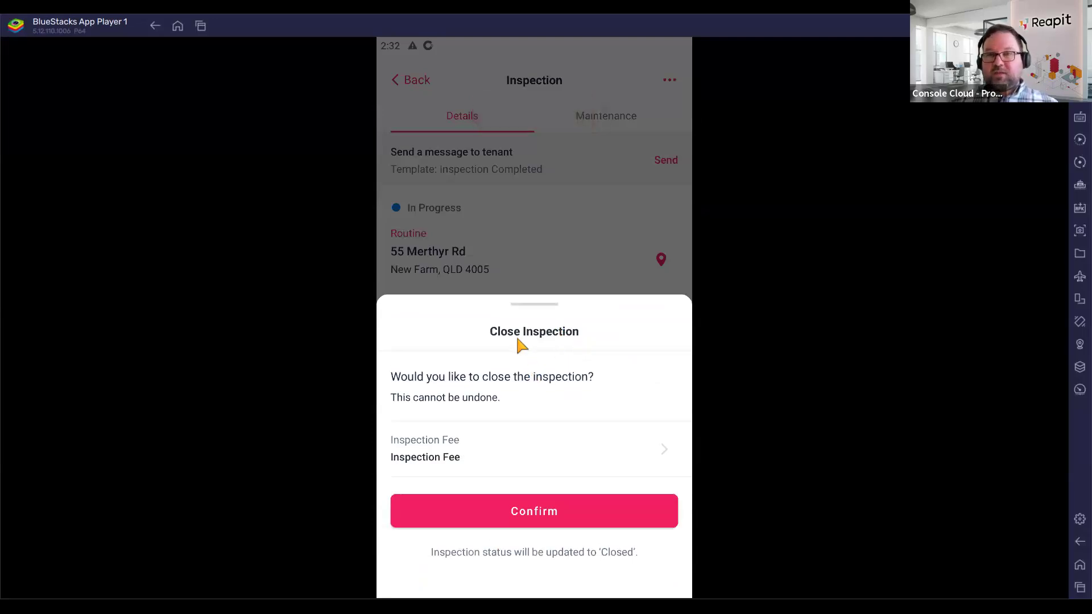
pyautogui.click(488, 454)
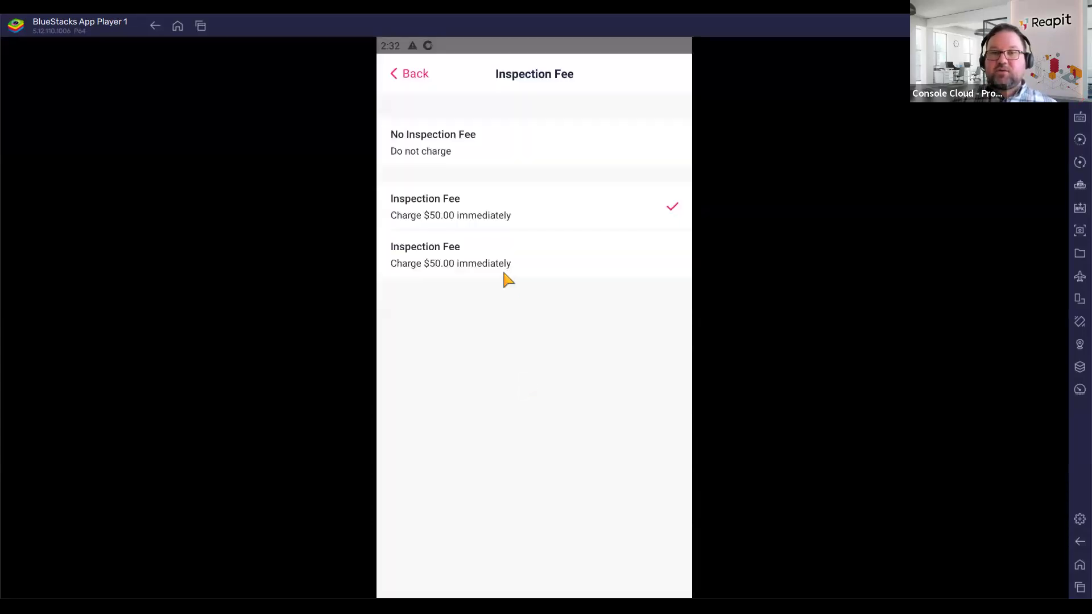
# - Keep the $50.00 inspection fee, confirm closing, and return to the Thursday 17 list
pyautogui.click(418, 80)
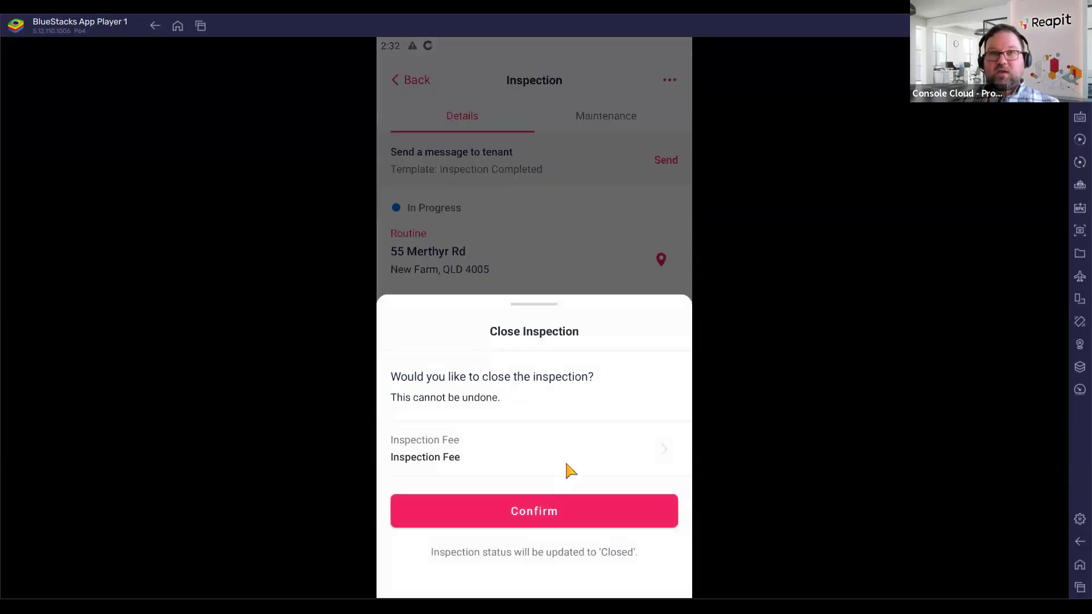
pyautogui.click(545, 508)
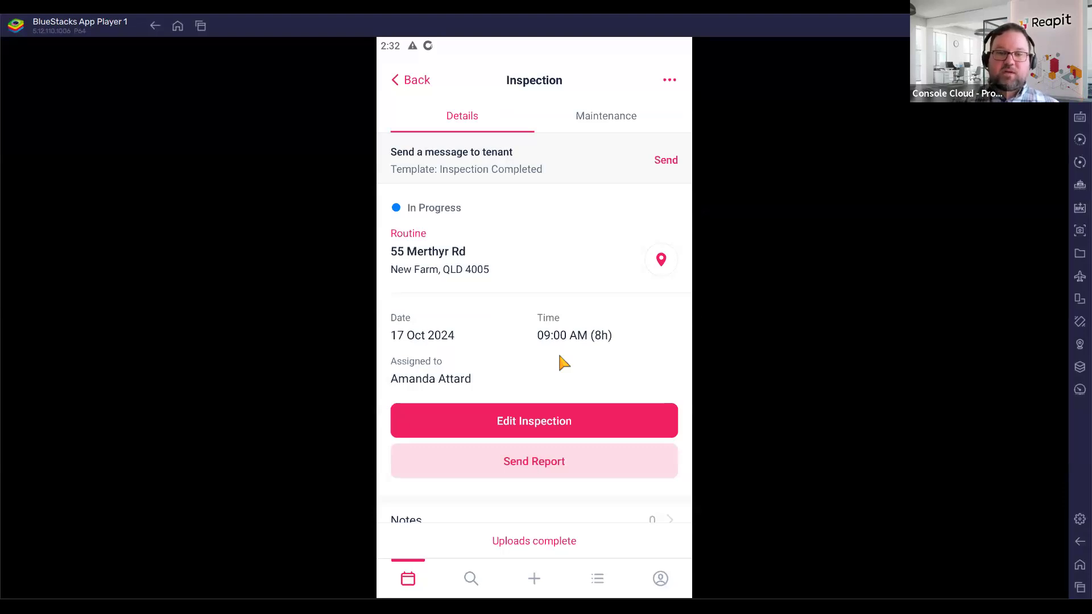
pyautogui.click(414, 80)
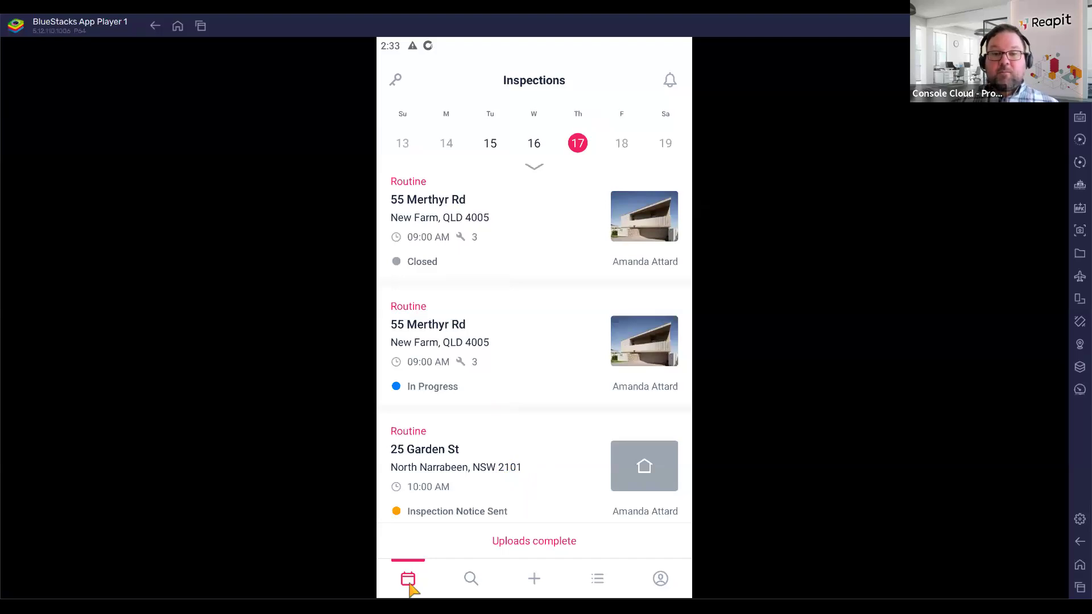
# - Open the Account page from the profile tab at the bottom right
pyautogui.click(660, 580)
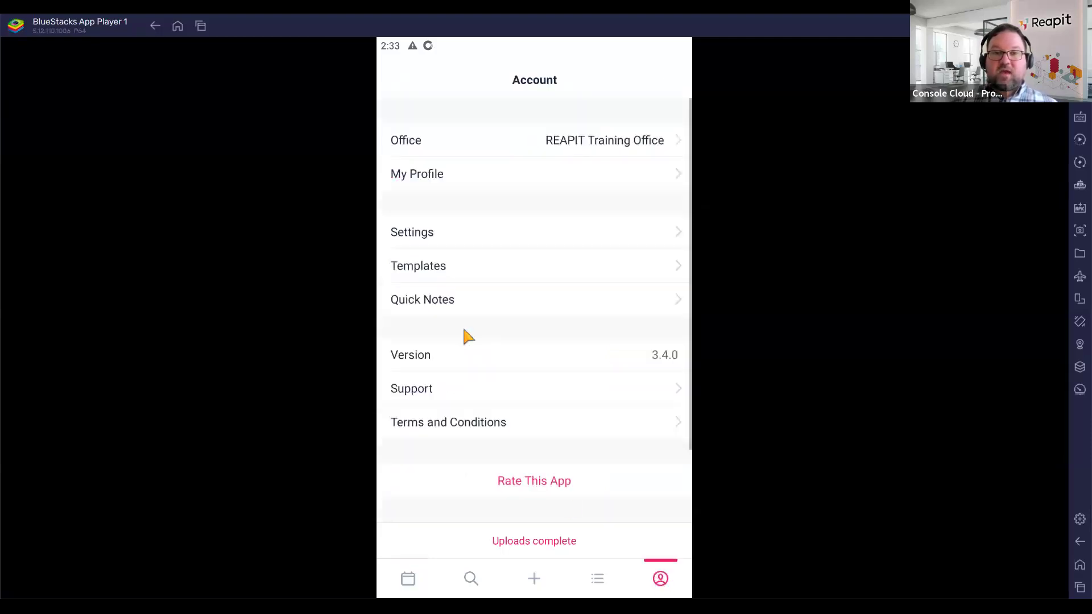
pyautogui.click(420, 272)
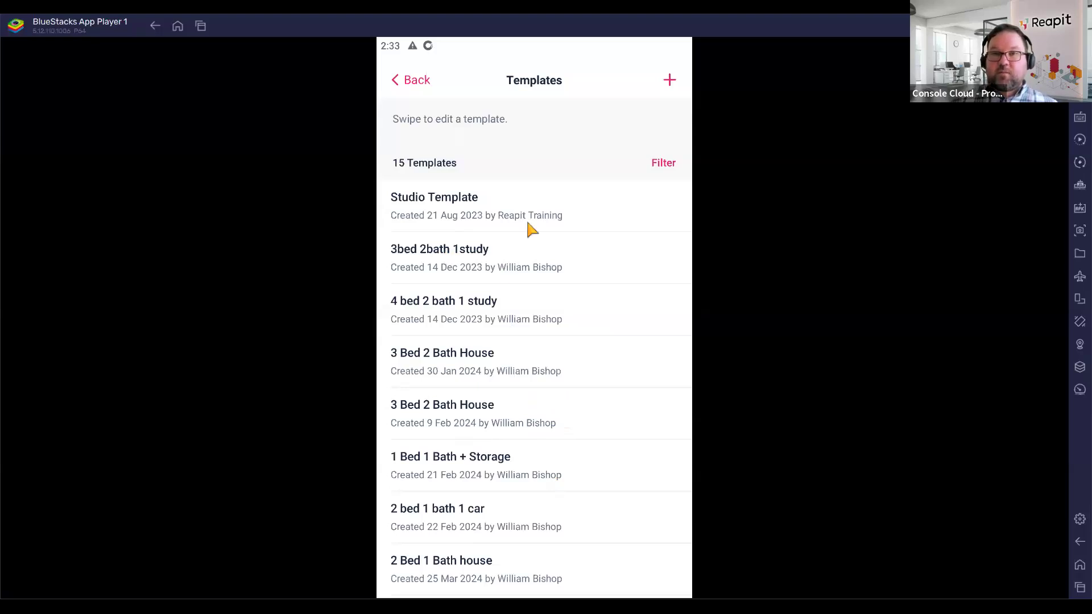
pyautogui.moveTo(534, 267); pyautogui.dragTo(390, 278)
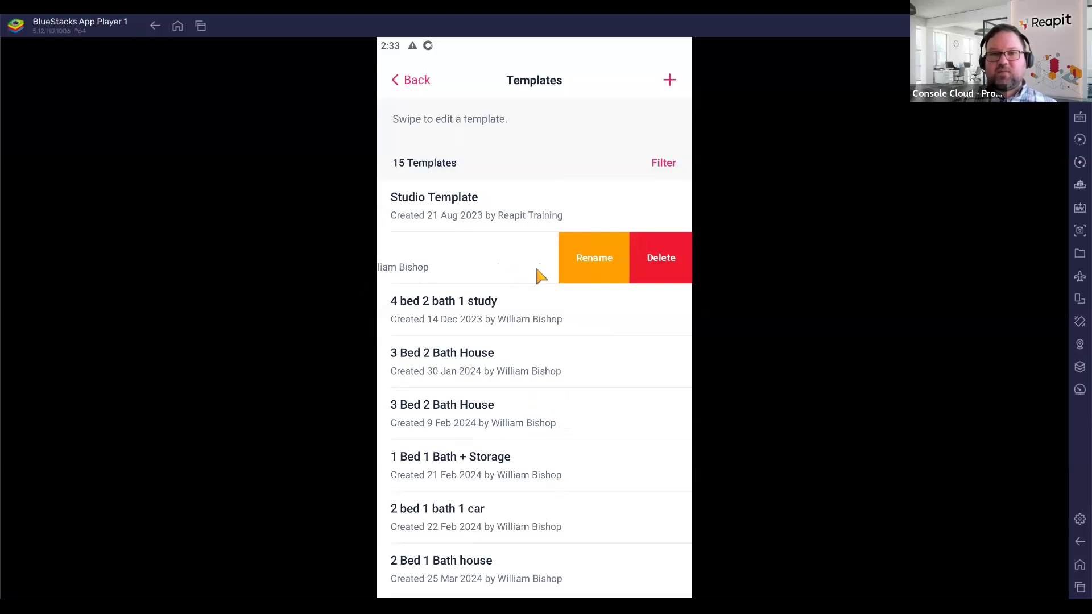
pyautogui.moveTo(536, 272); pyautogui.dragTo(581, 268)
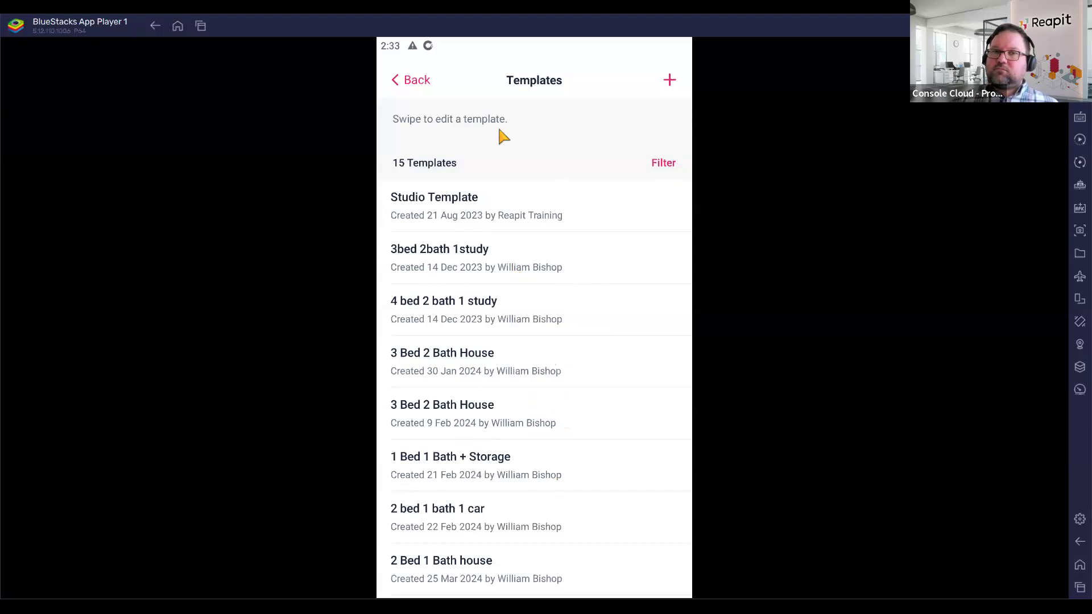
pyautogui.moveTo(613, 257)
pyautogui.mouseDown()
pyautogui.moveTo(391, 280)
pyautogui.moveTo(634, 256)
pyautogui.mouseUp()
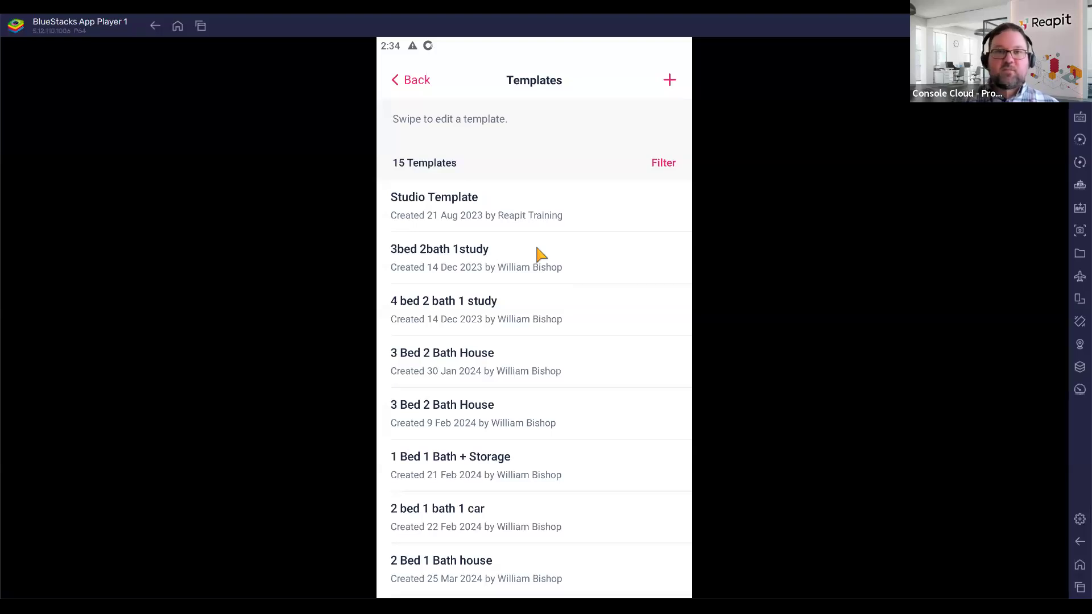
pyautogui.click(414, 83)
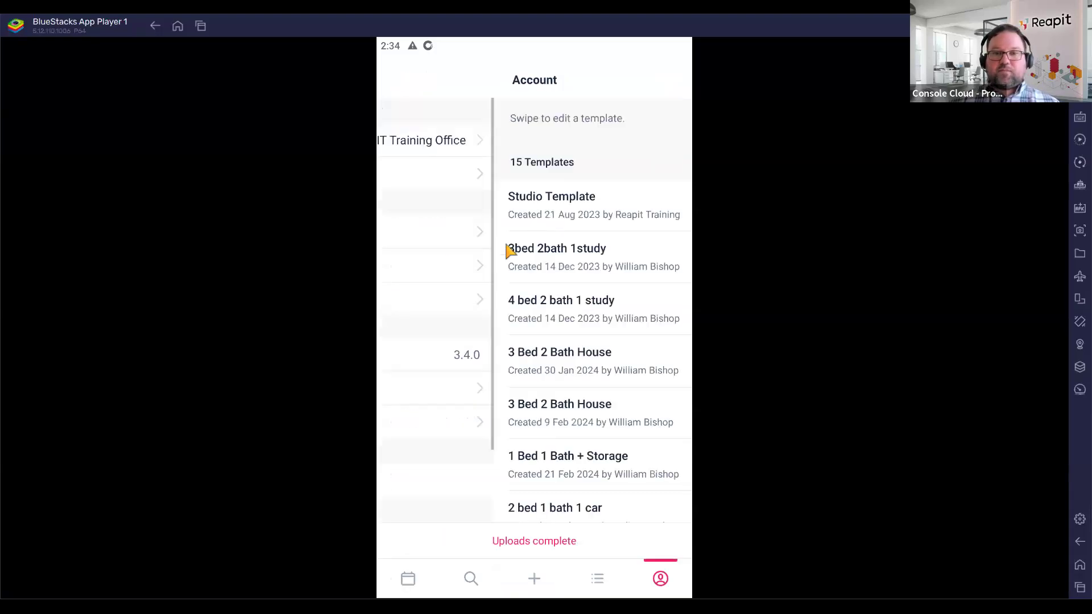
# - Review the 18 quick notes, return to the inspections calendar, then switch to Console Cloud in the browser
pyautogui.click(427, 309)
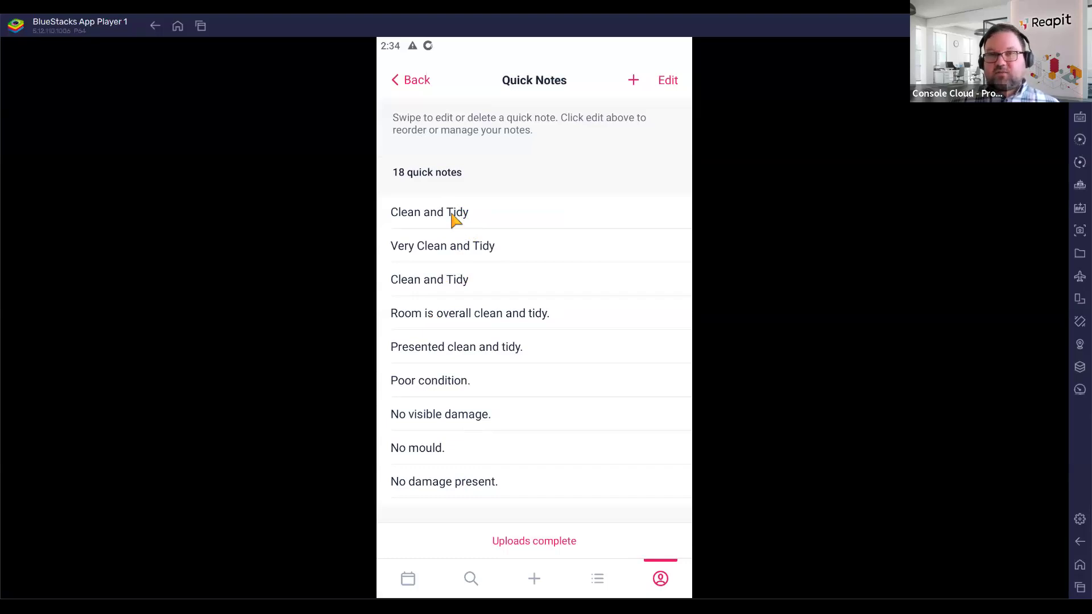
pyautogui.click(413, 81)
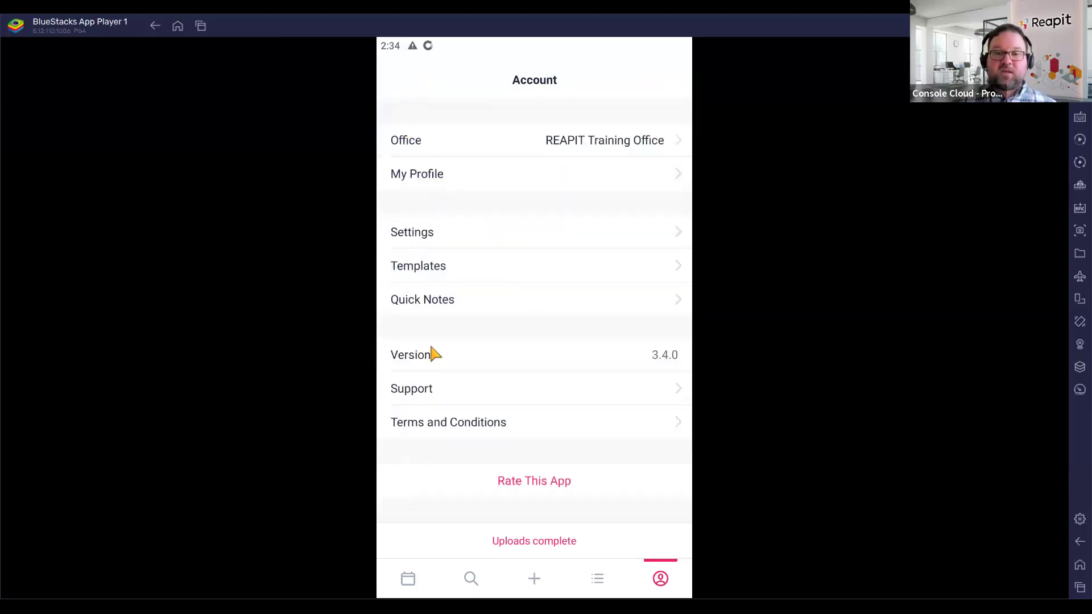
pyautogui.click(406, 578)
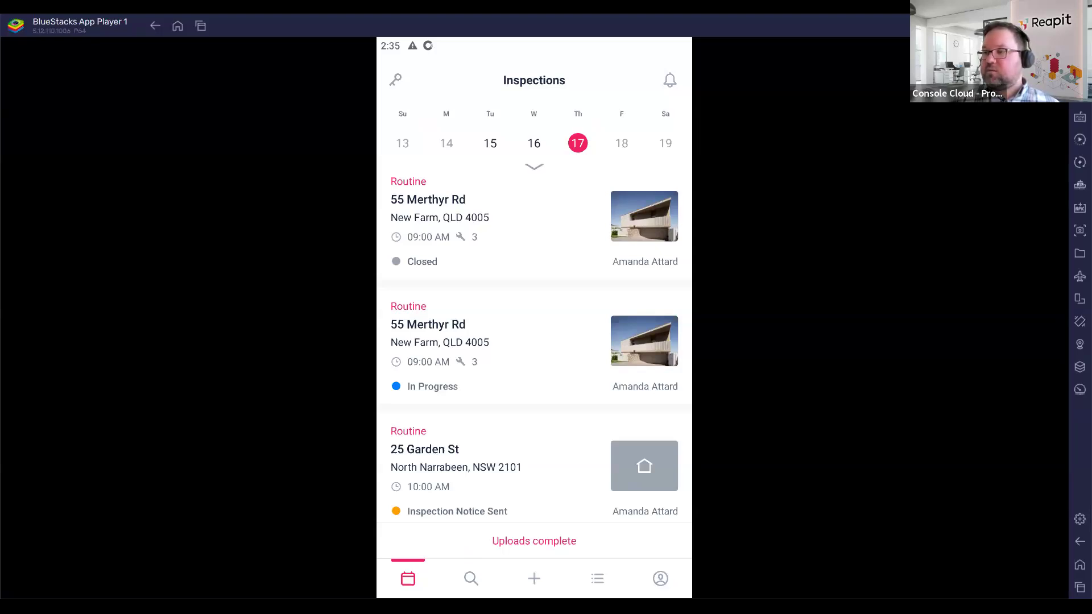
pyautogui.hotkey('alt', 'Tab')
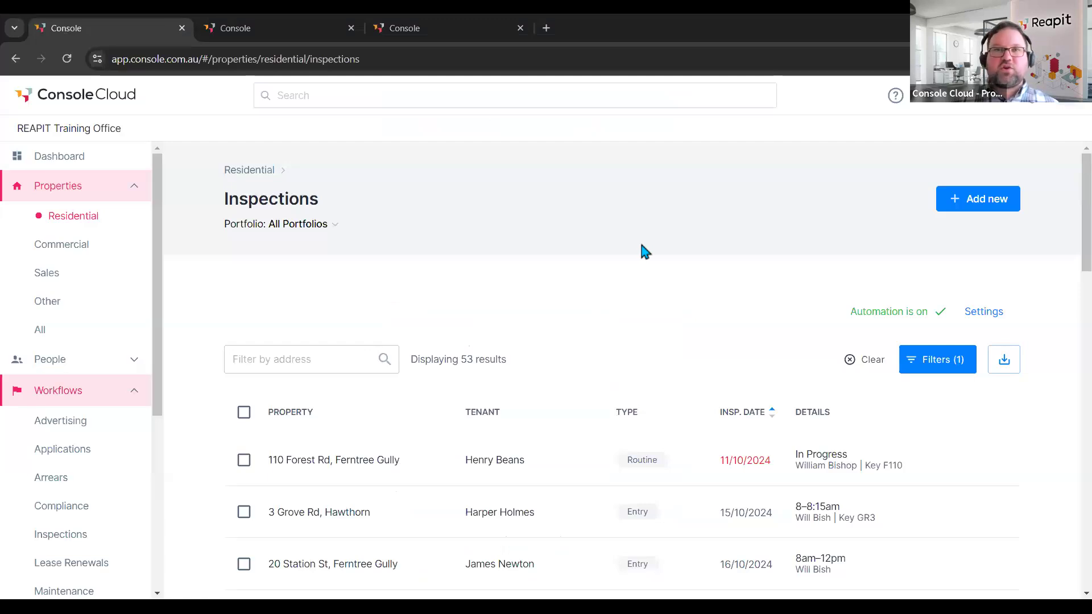
# - Open the Console Cloud User Suggestions feedback site in a new tab via Give feedback
pyautogui.click(895, 97)
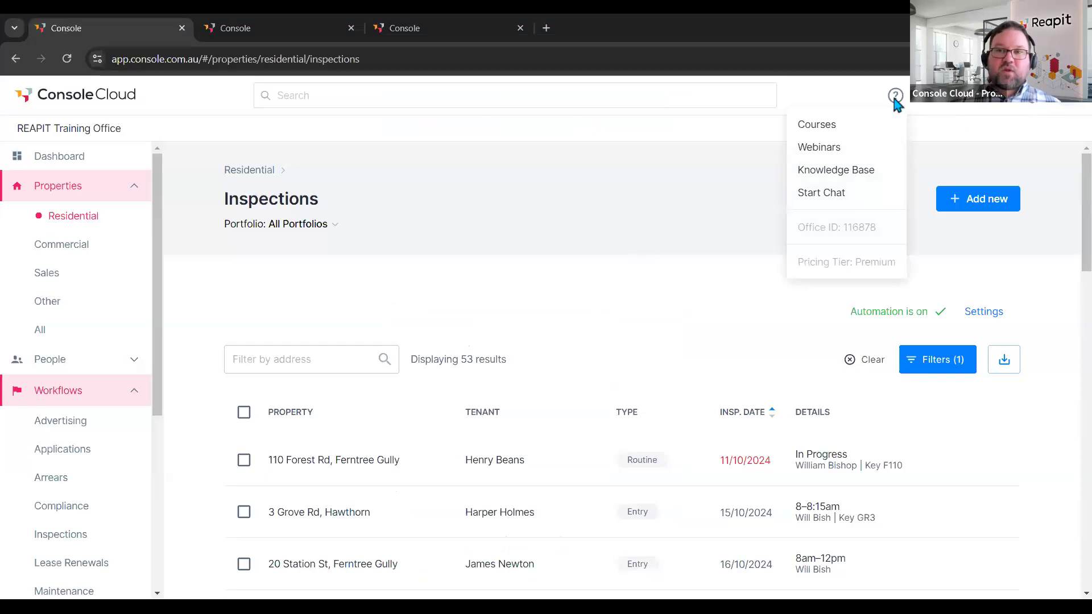
pyautogui.click(1069, 106)
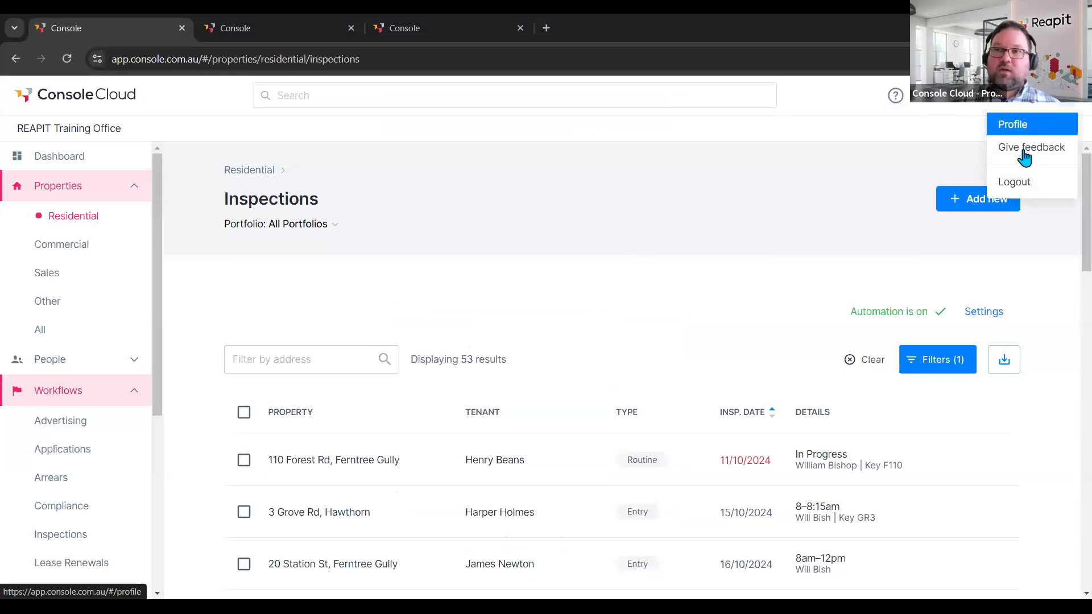
pyautogui.click(1022, 152)
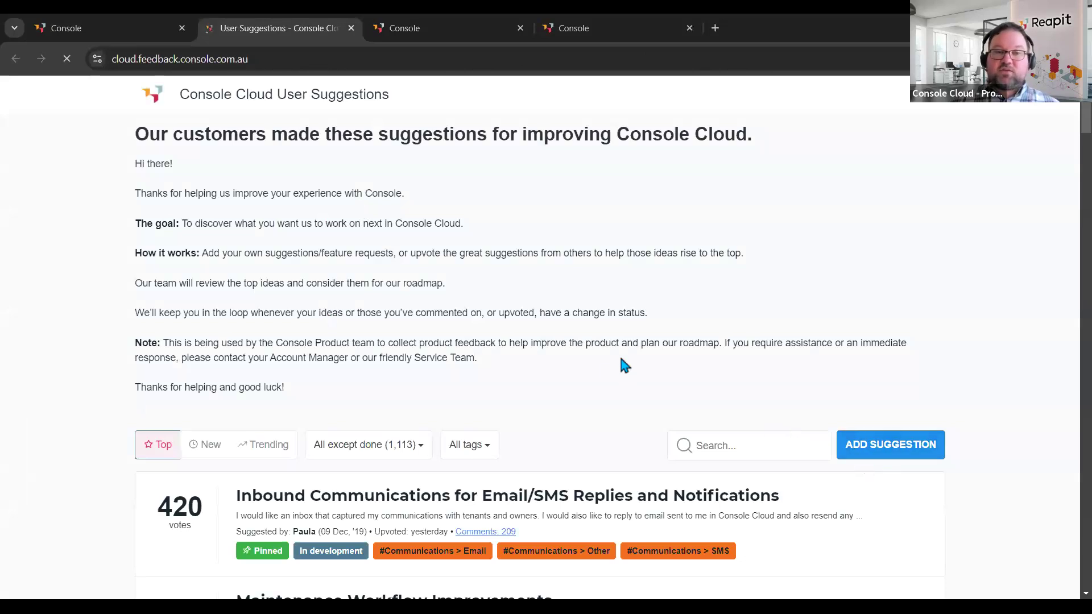
# - Skim the User Suggestions page, then close its tab to return to Residential Inspections
pyautogui.scroll(-4, 621, 359)
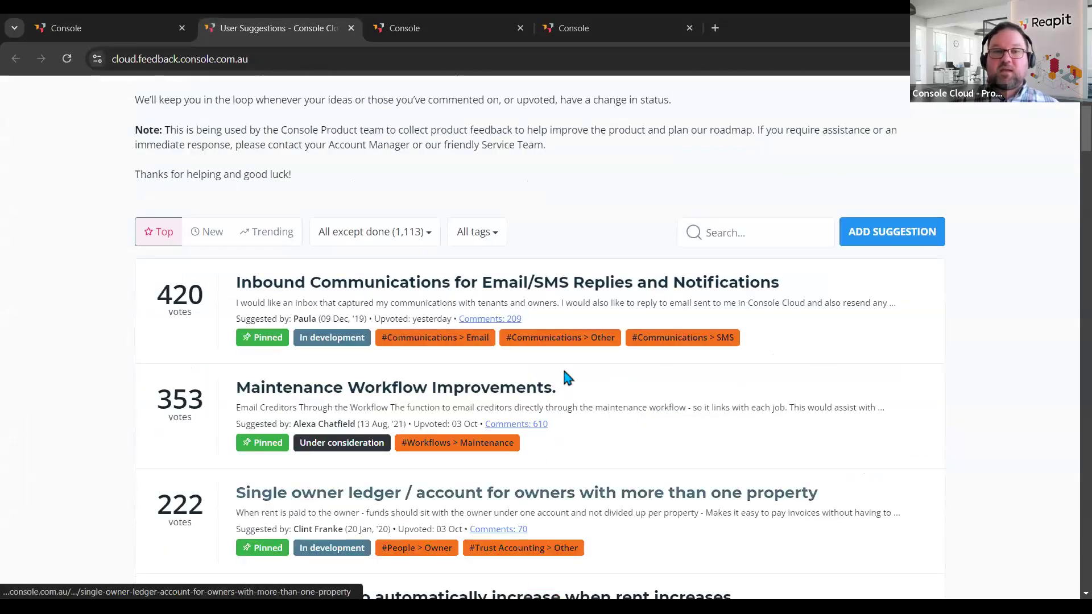
pyautogui.scroll(4, 451, 316)
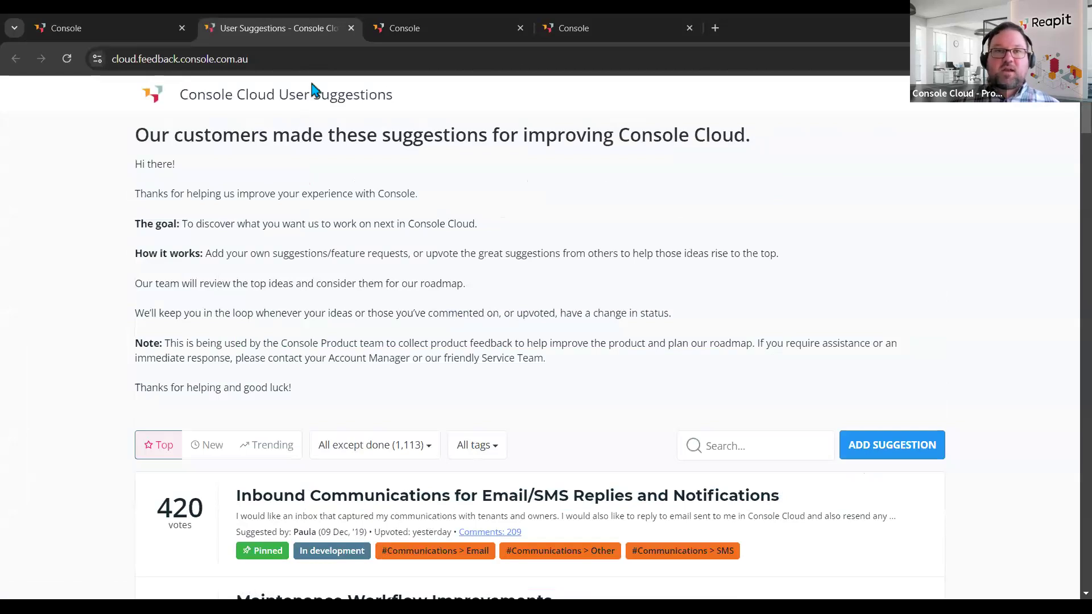
pyautogui.click(352, 28)
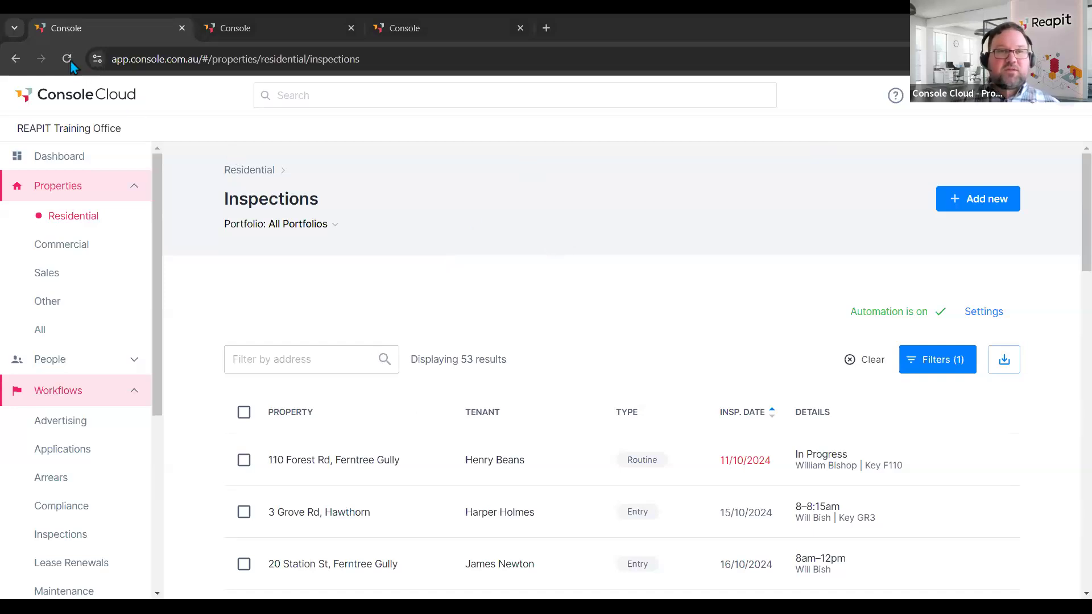
# - Reload the Residential Inspections page and scroll through the list
pyautogui.press('F5')
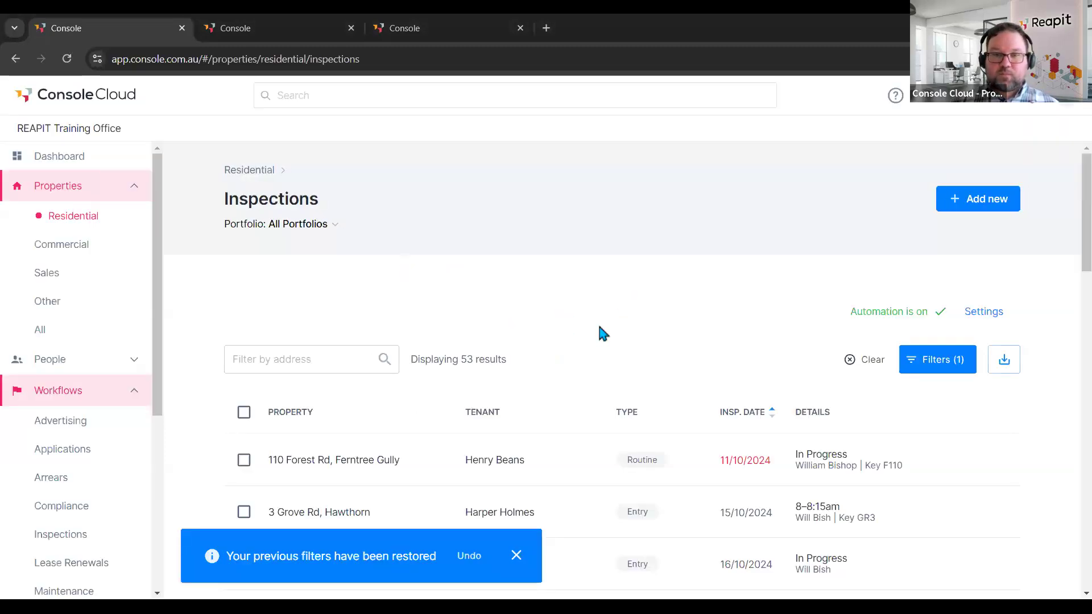
pyautogui.scroll(-2, 600, 322)
pyautogui.scroll(-1, 608, 327)
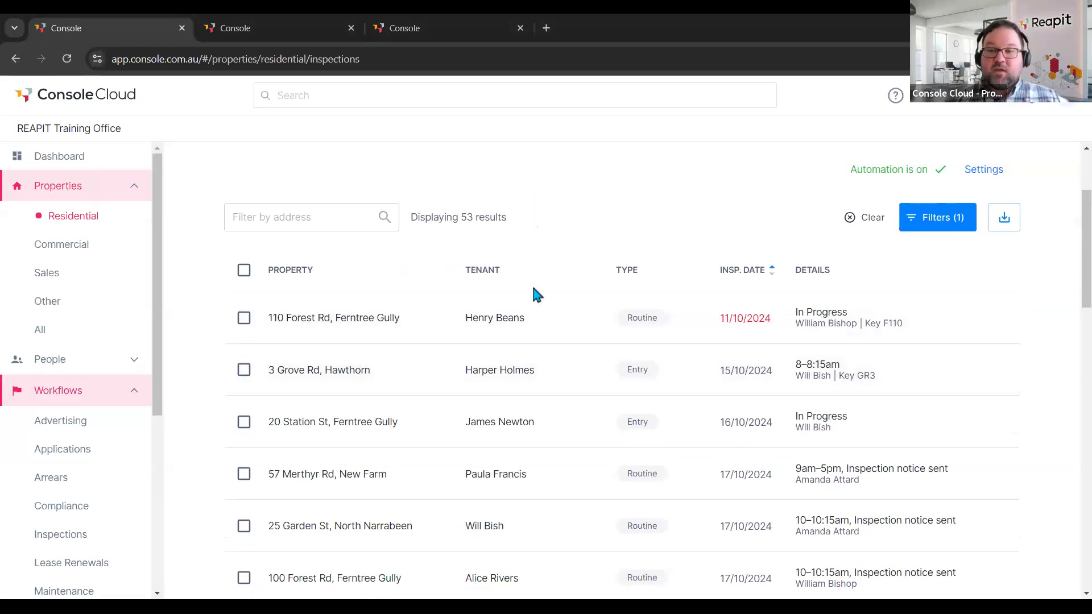
pyautogui.scroll(-1, 571, 478)
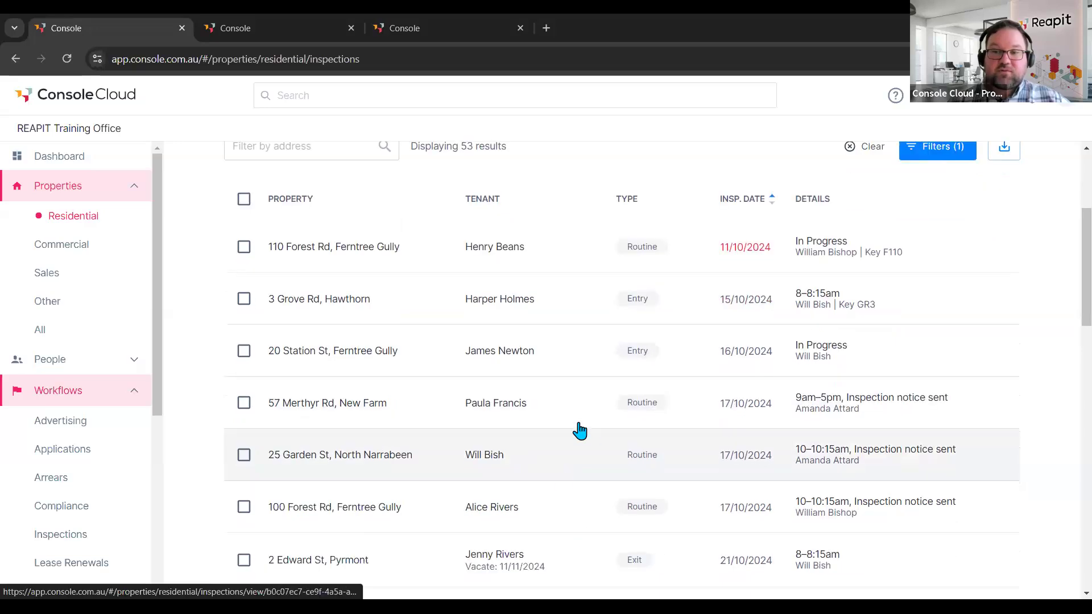
pyautogui.scroll(1, 522, 497)
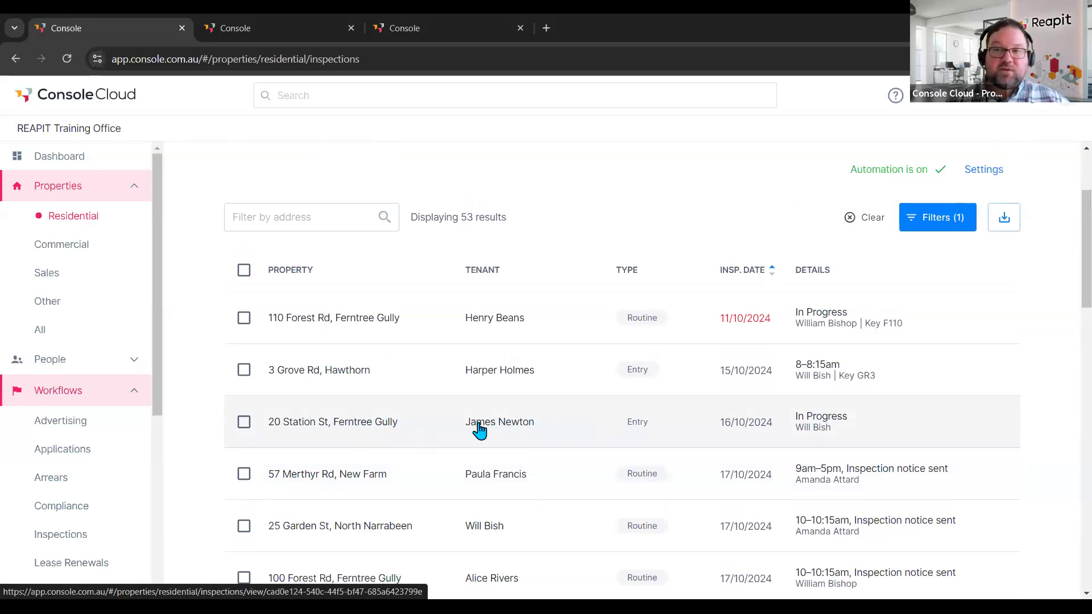
# - Filter the list to Entry inspections and open the 20 Station St inspection
pyautogui.click(931, 221)
pyautogui.click(799, 237)
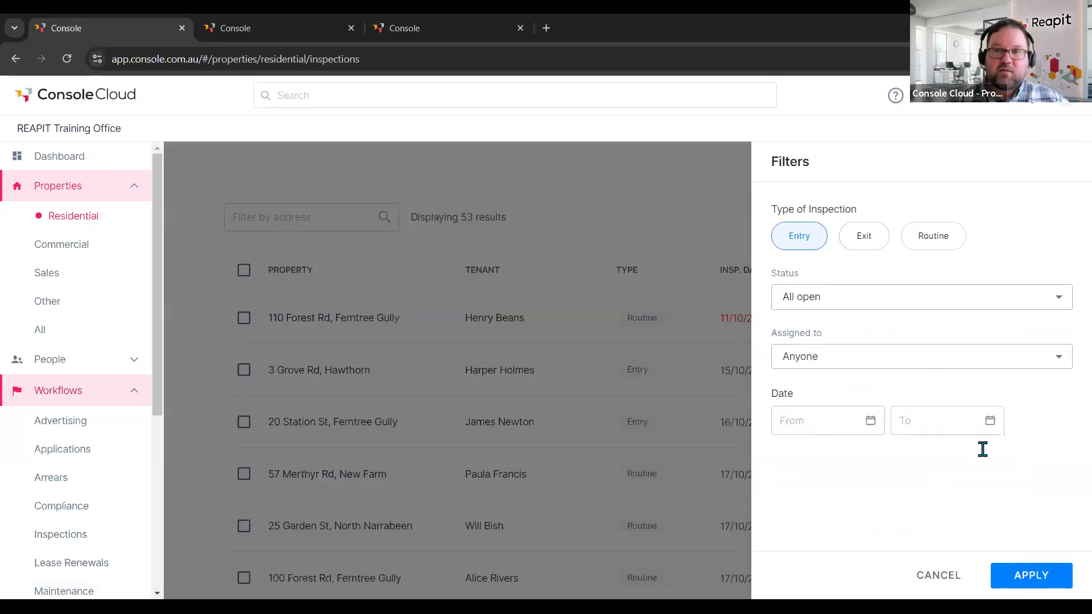
pyautogui.click(1029, 580)
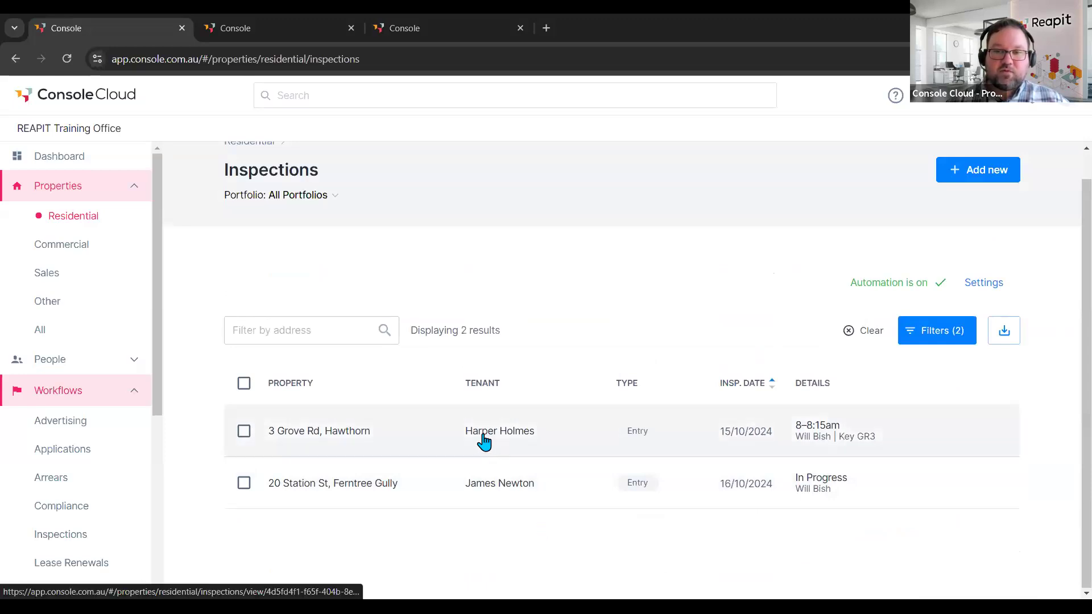
pyautogui.click(471, 483)
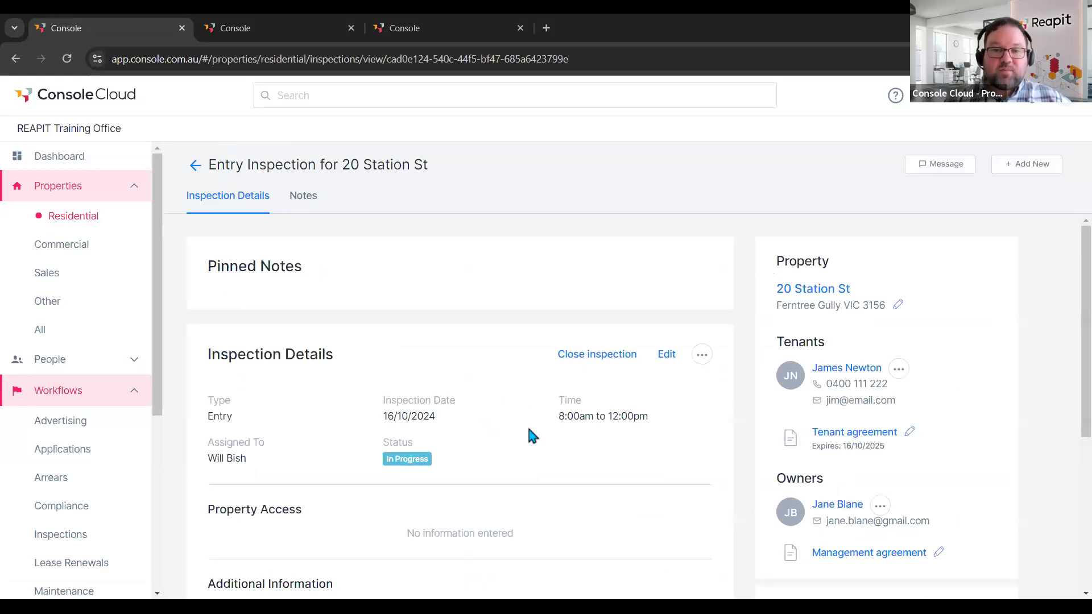
# - View the 20 Station St Entry Condition Report and show its Bedrooms 1 area review
pyautogui.scroll(-5, 527, 423)
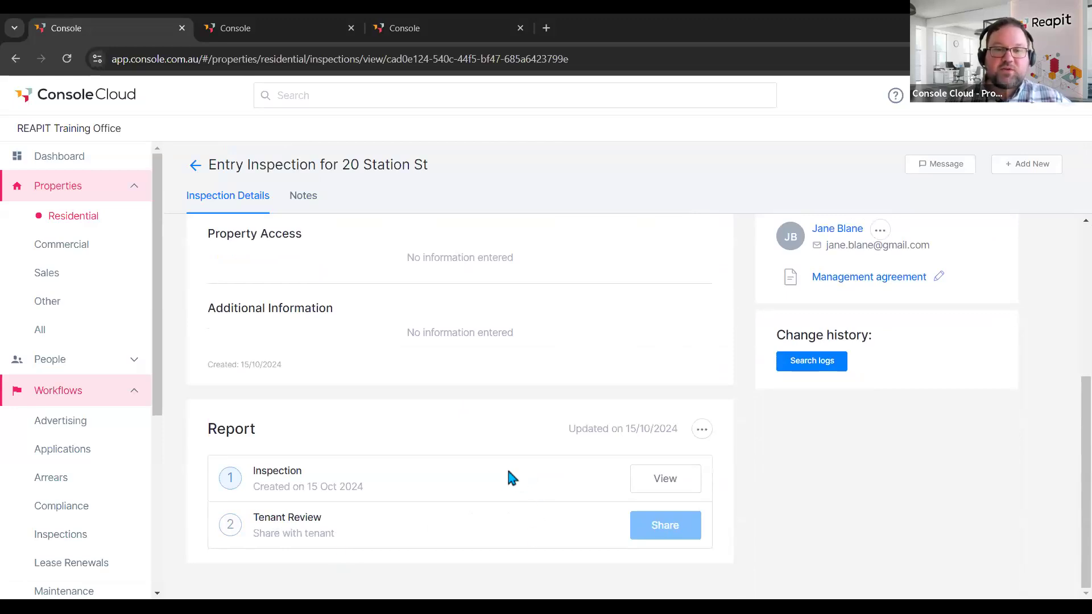
pyautogui.click(669, 487)
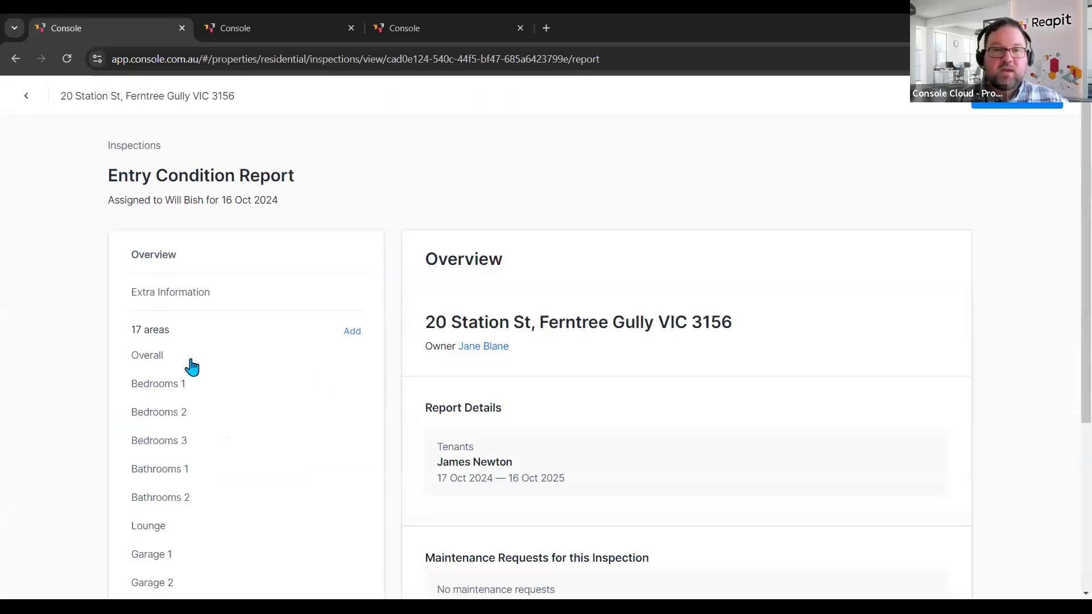
pyautogui.click(167, 386)
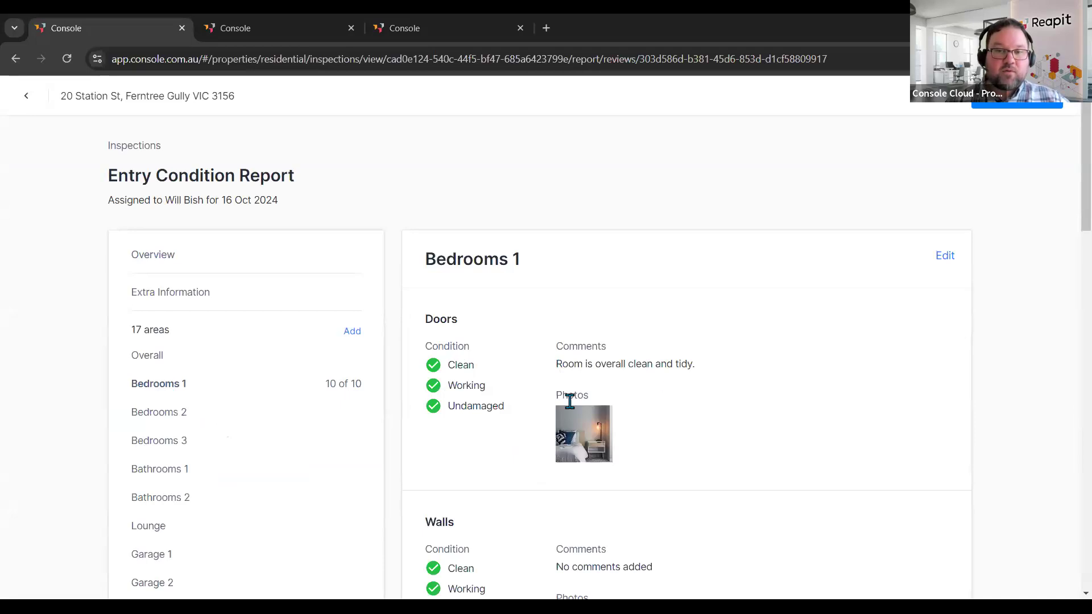
# - View the Bedrooms 1 doors photo at full size, then close it
pyautogui.moveTo(556, 364); pyautogui.dragTo(711, 362)
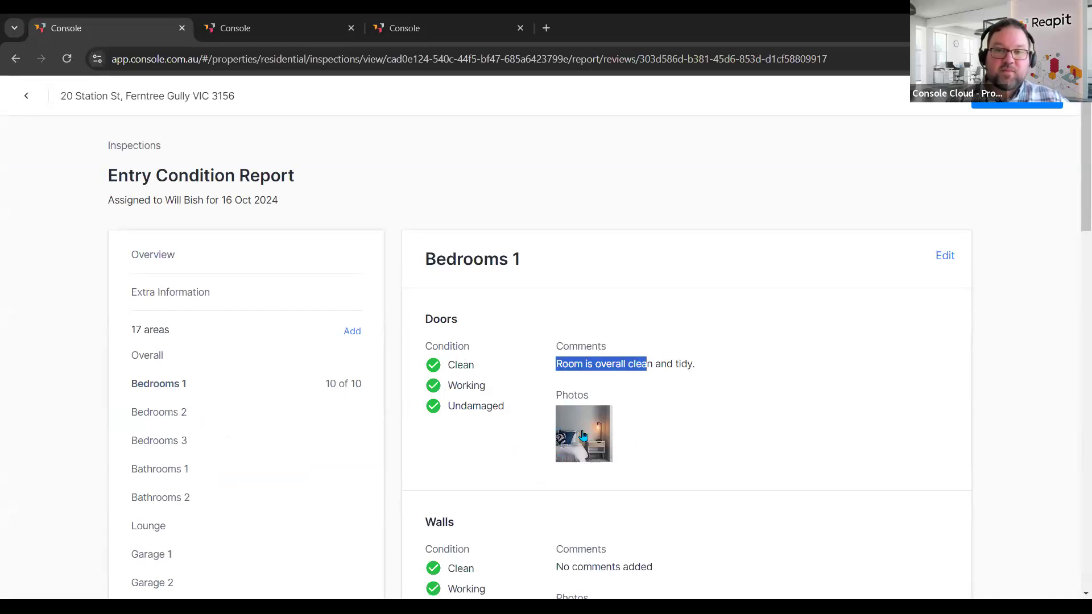
pyautogui.click(593, 446)
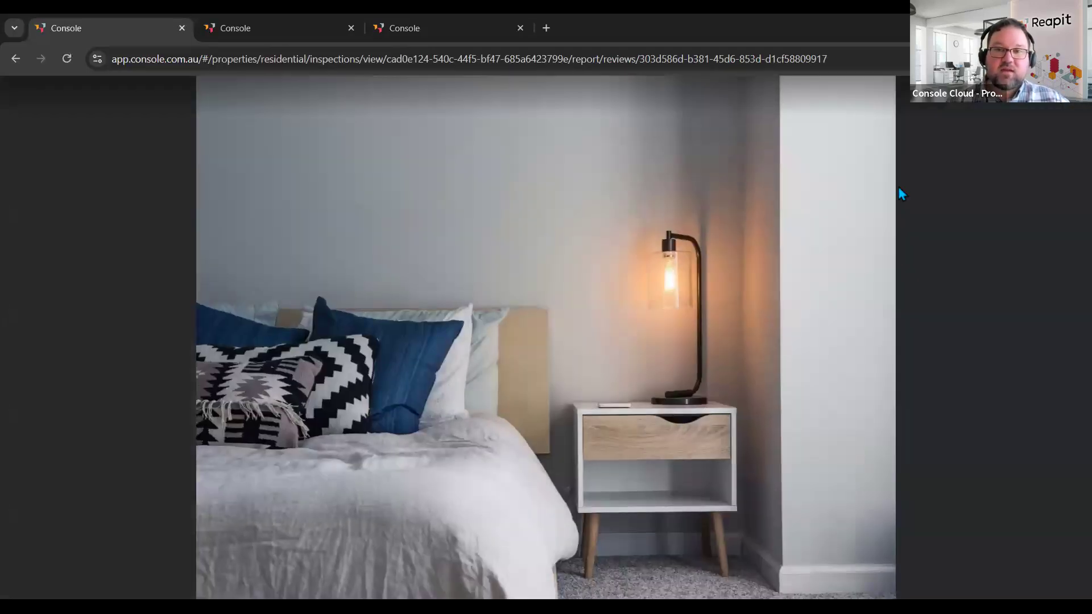
pyautogui.click(844, 378)
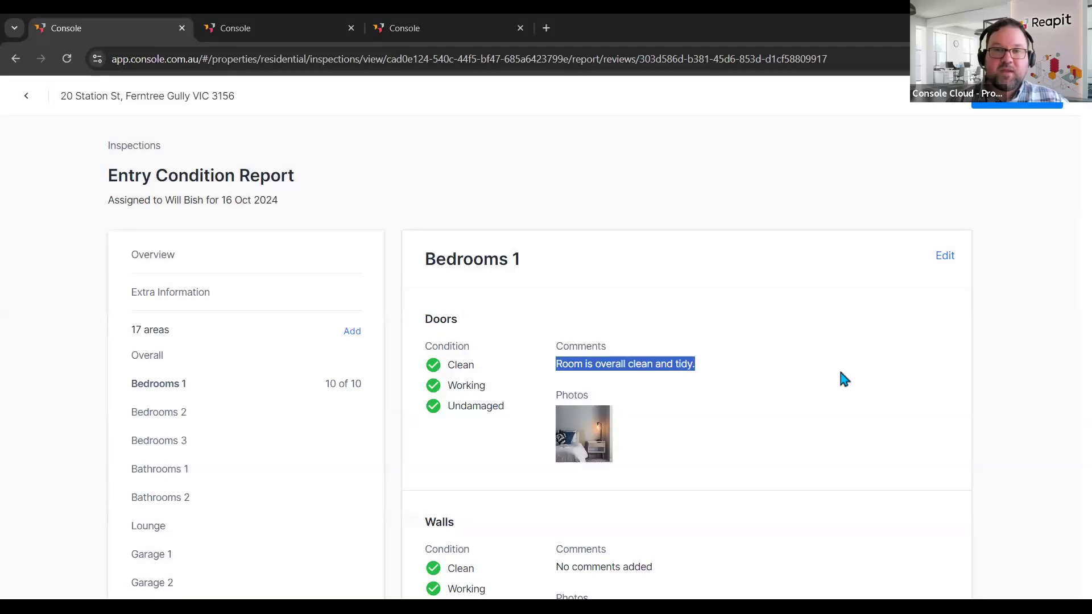
# - Edit the Bedrooms 1 doors entry, review its comment, and save it
pyautogui.click(950, 254)
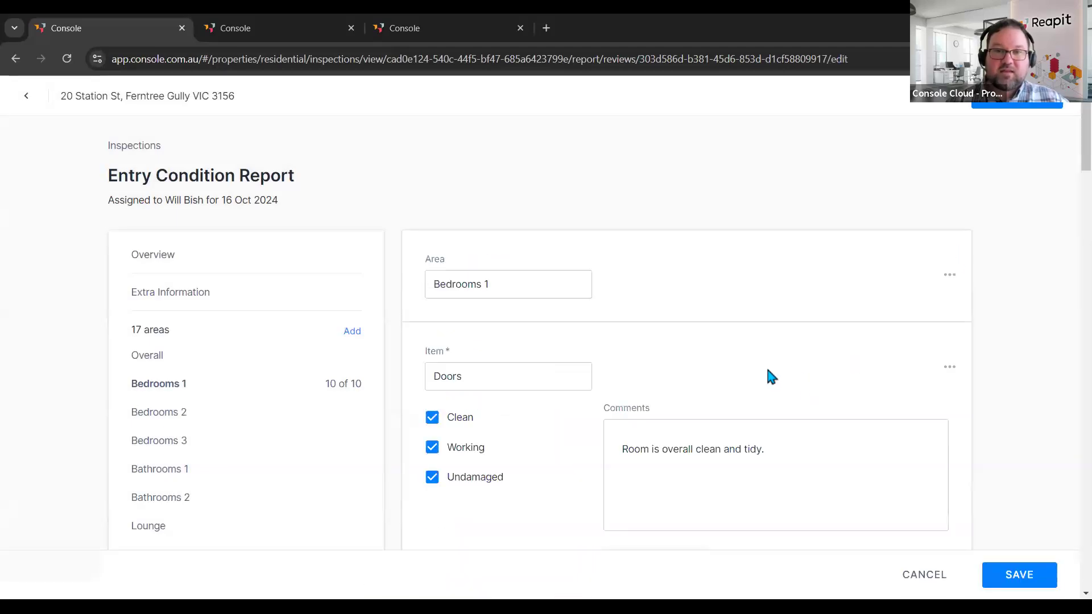
pyautogui.scroll(-3, 751, 351)
pyautogui.click(721, 307)
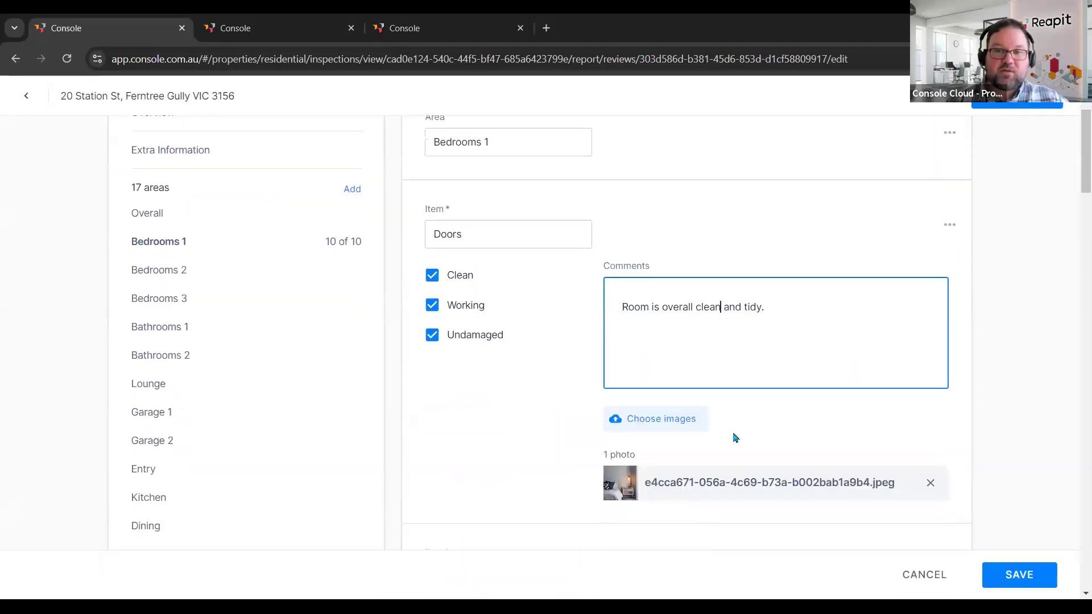
pyautogui.click(756, 416)
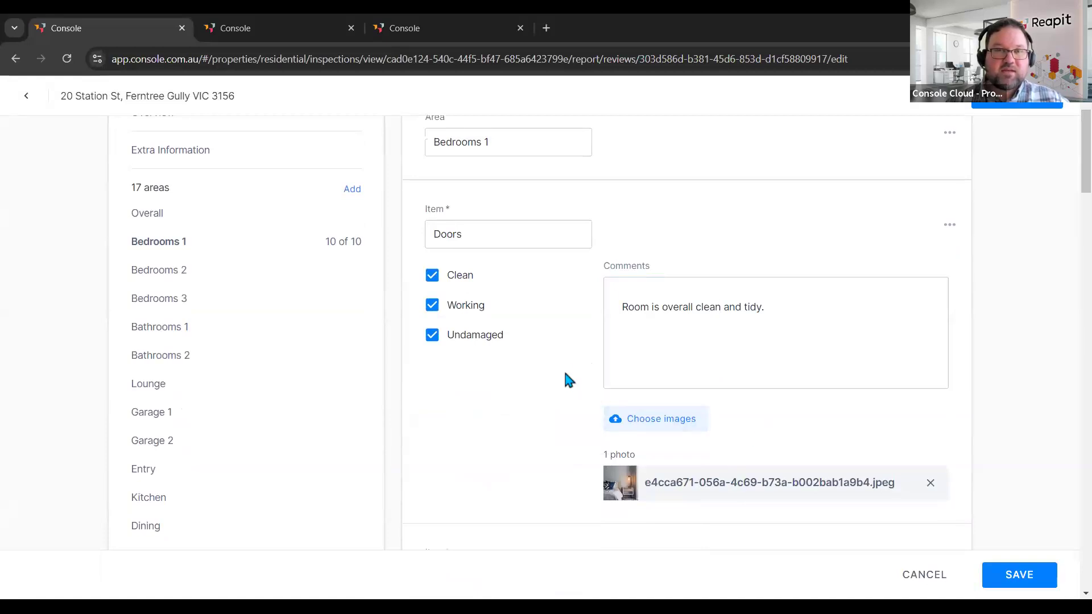
pyautogui.scroll(1, 569, 381)
pyautogui.scroll(-1, 654, 438)
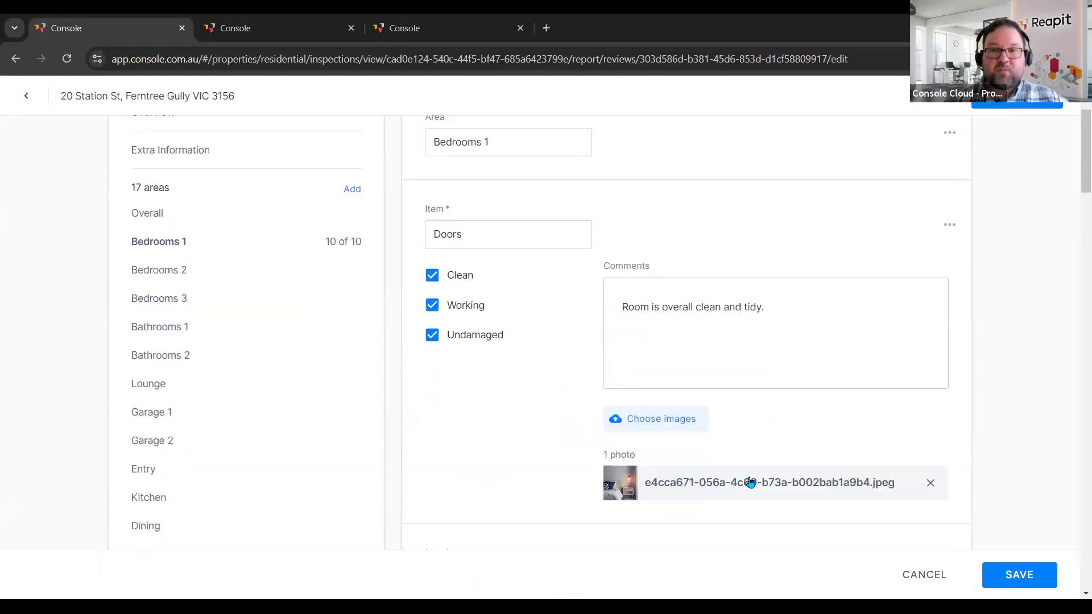
pyautogui.click(1019, 576)
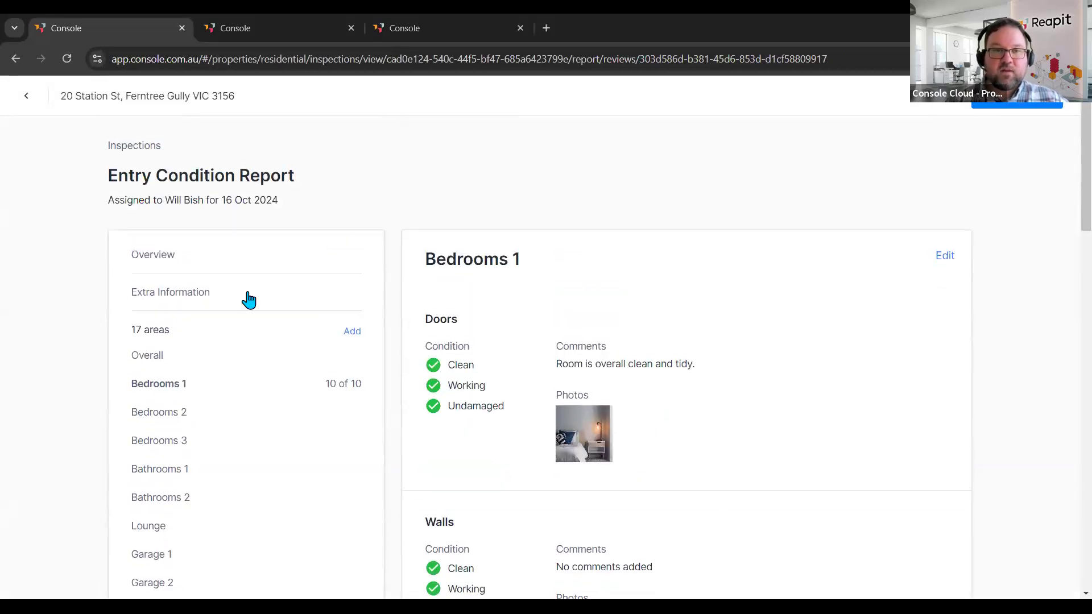
# - Review the report's Extra Information section
pyautogui.click(160, 302)
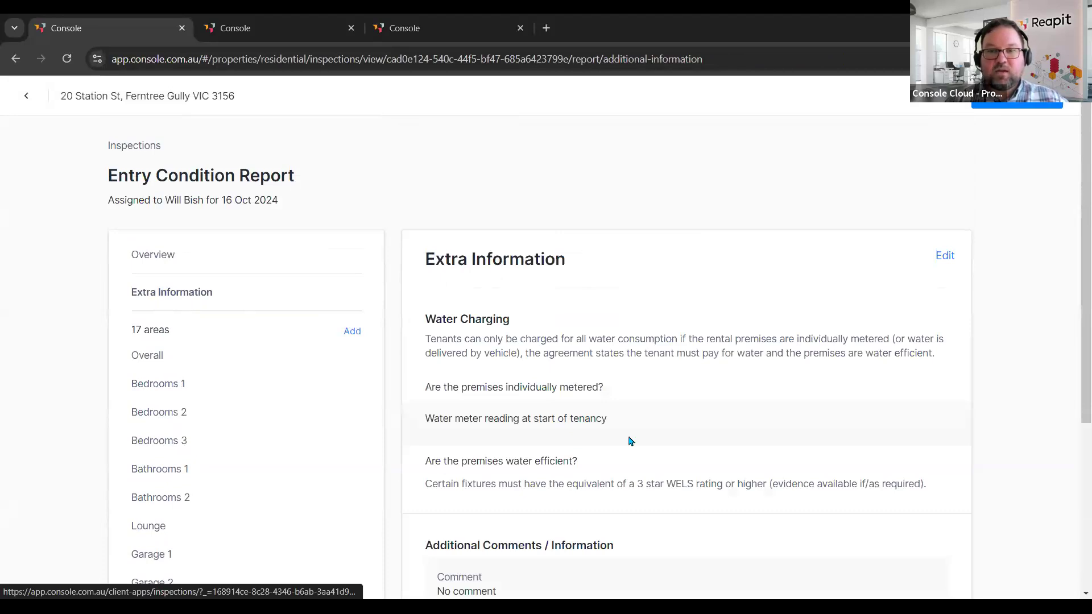
pyautogui.scroll(-4, 570, 417)
pyautogui.scroll(2, 575, 427)
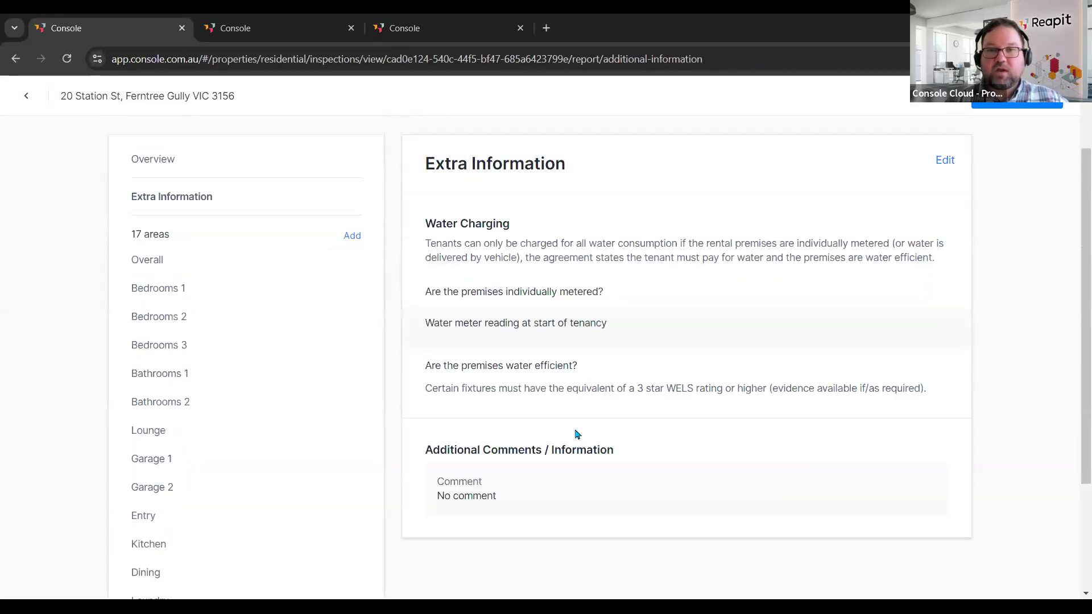
pyautogui.scroll(2, 498, 378)
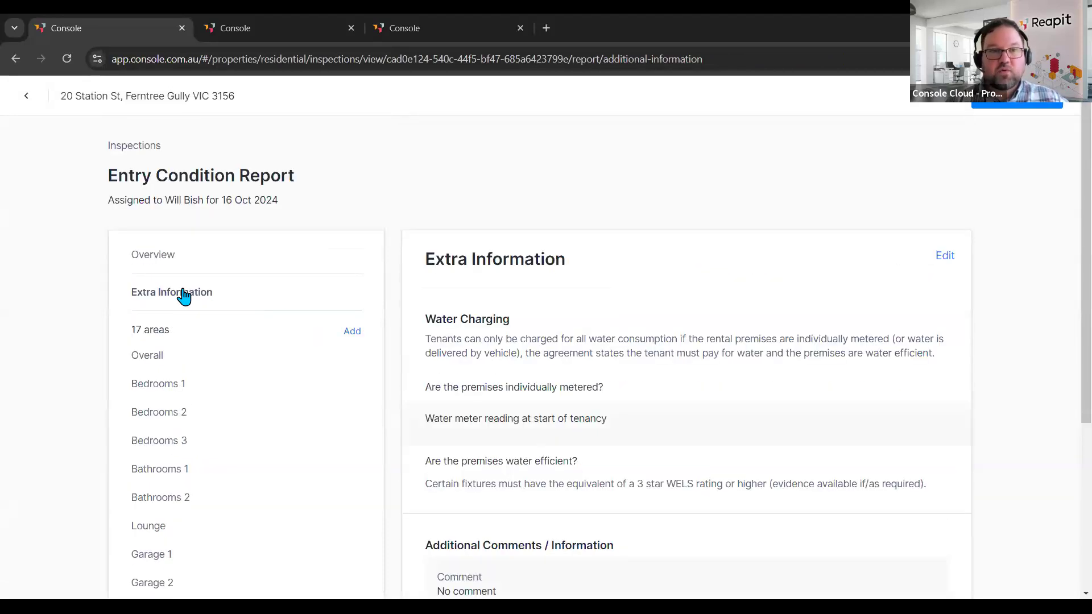
# - Return to the report overview and start completing the inspection
pyautogui.click(154, 256)
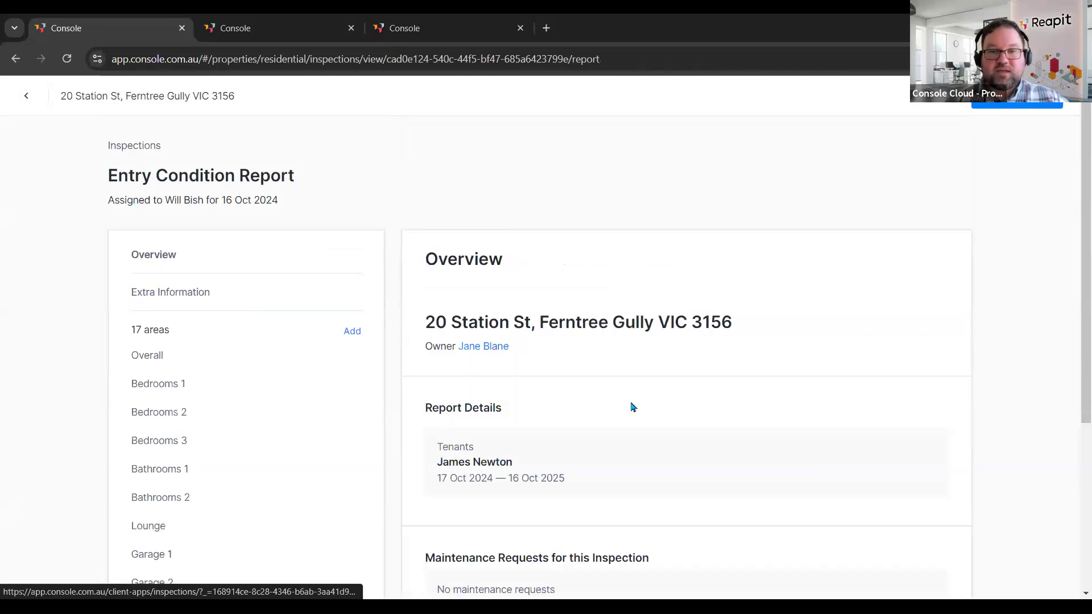
pyautogui.scroll(-3, 568, 455)
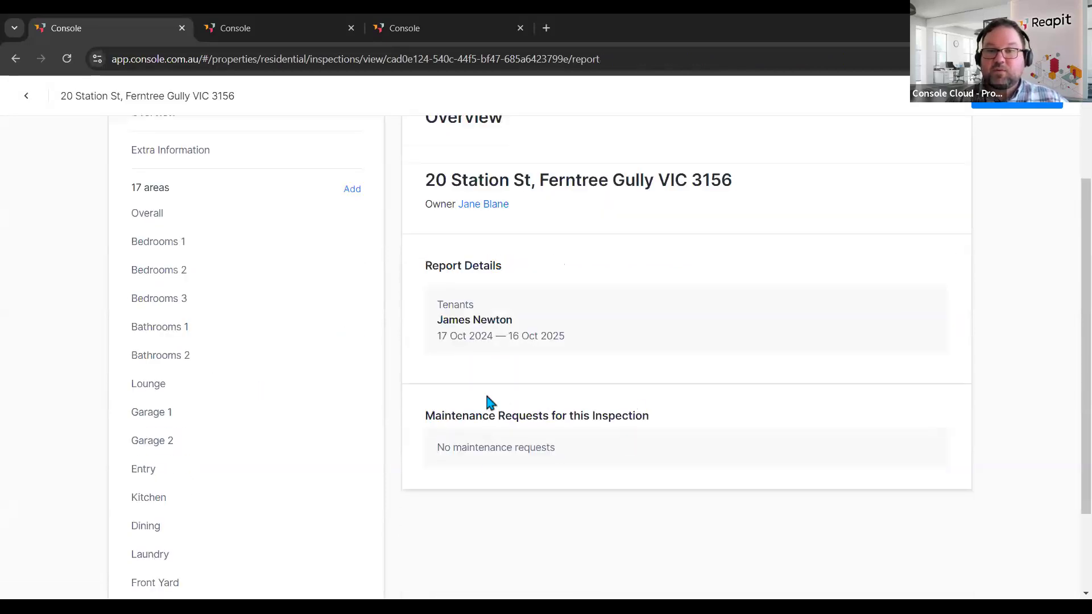
pyautogui.scroll(3, 504, 446)
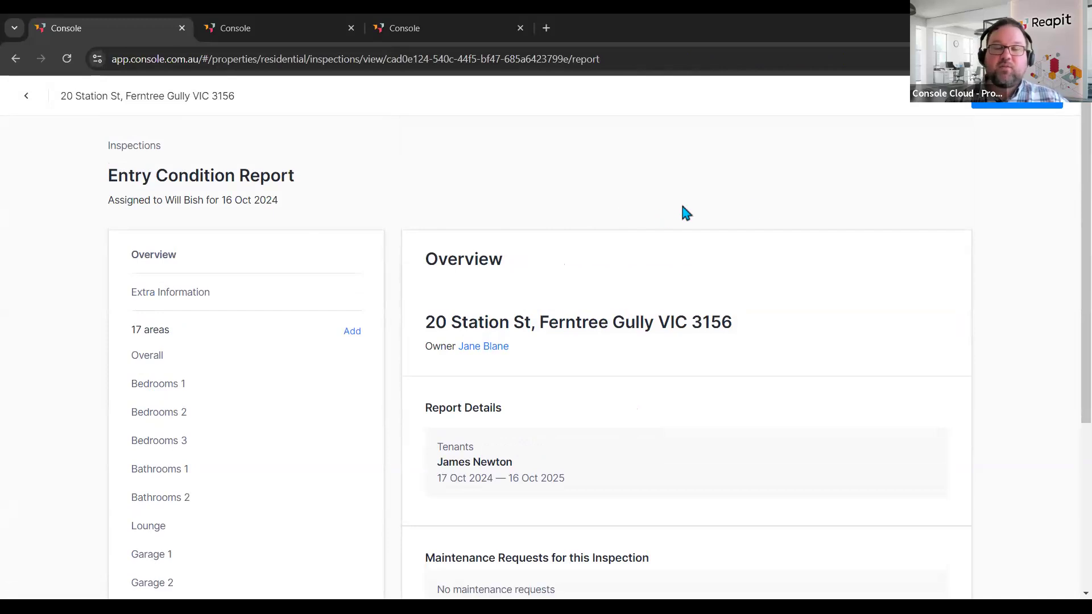
pyautogui.click(1001, 106)
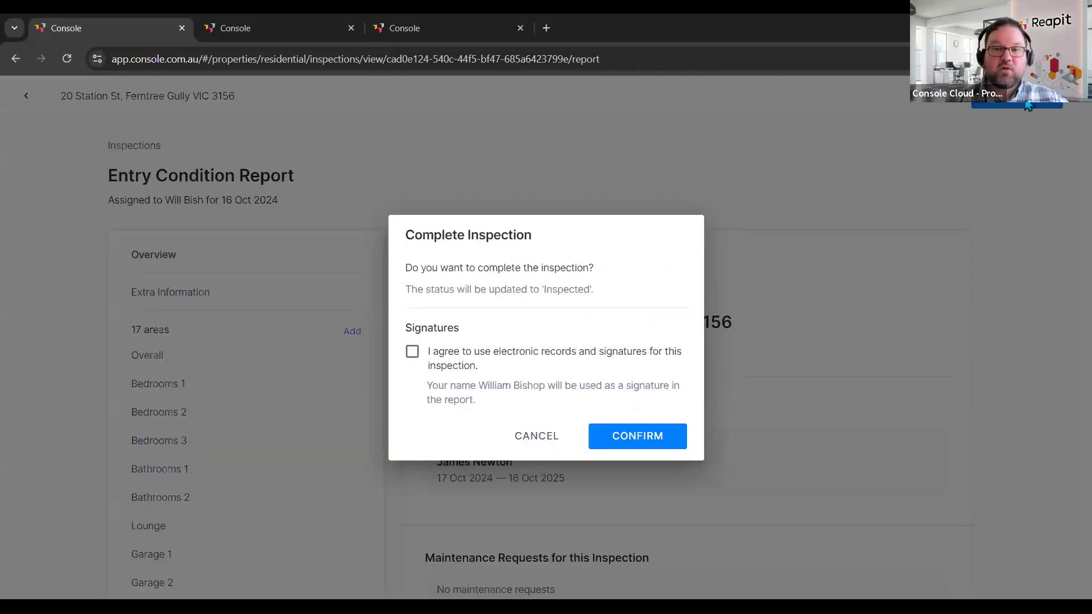
# - Complete the inspection, agreeing to electronic records, and return to the inspection details
pyautogui.click(414, 351)
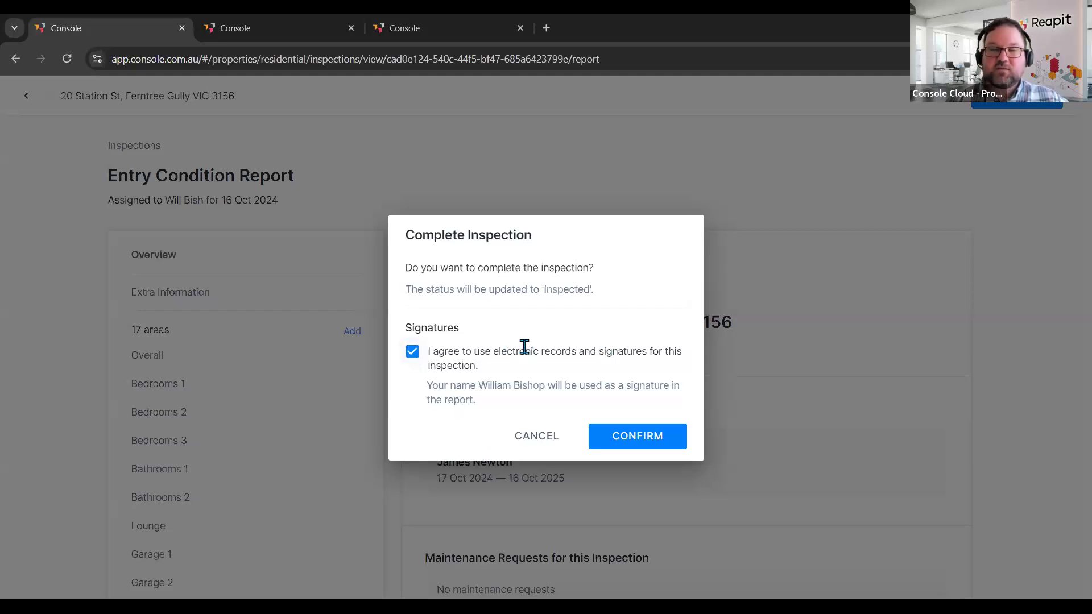
pyautogui.click(637, 437)
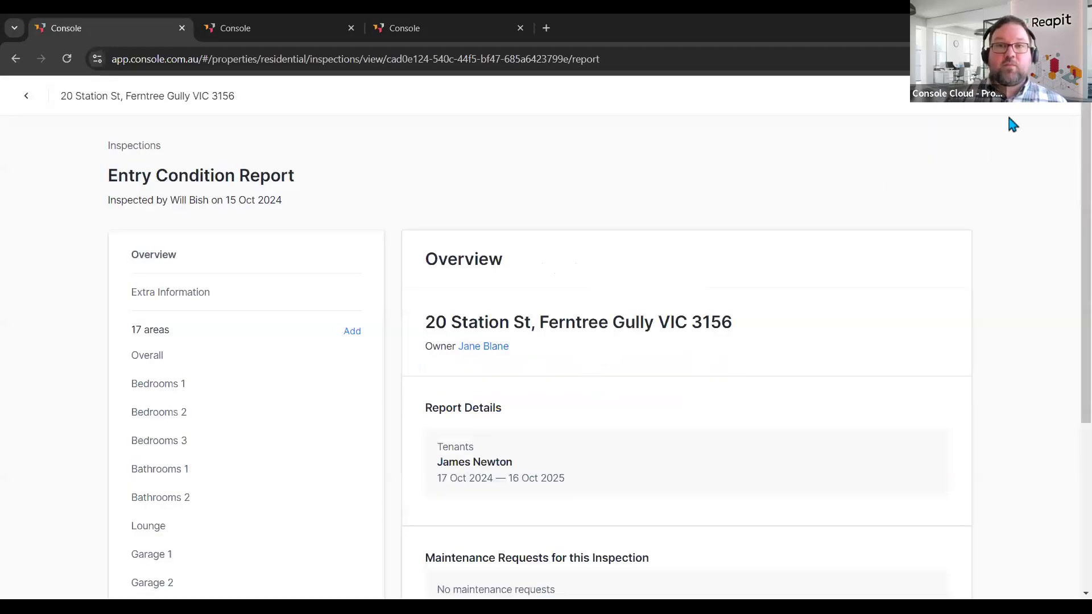
pyautogui.click(25, 101)
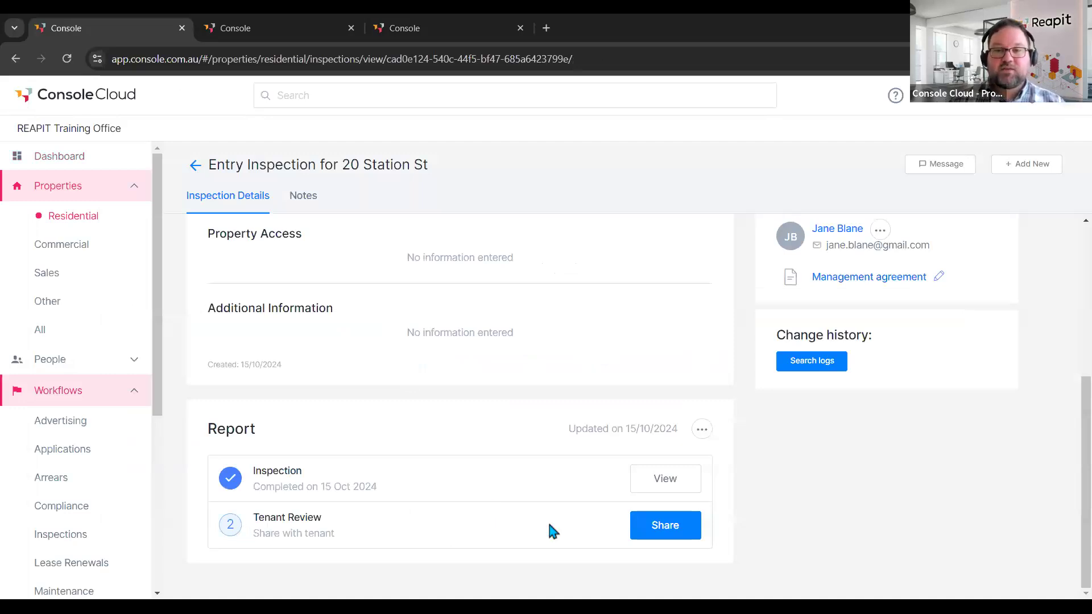
# - Share the report with the tenant, keeping 24/10/2024 as the review due date
pyautogui.click(676, 534)
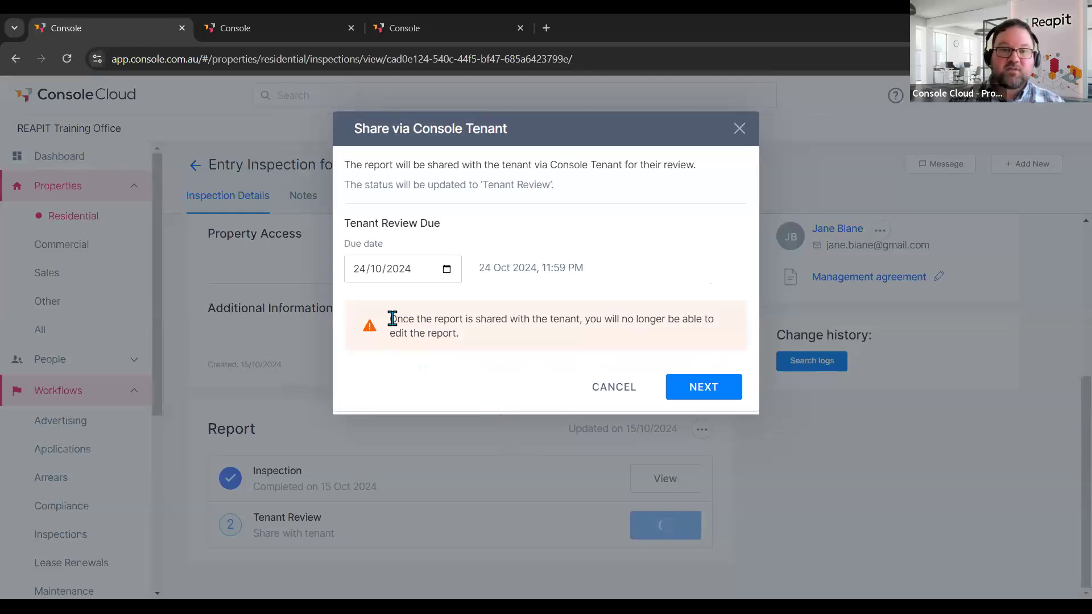
pyautogui.moveTo(392, 318); pyautogui.dragTo(460, 341)
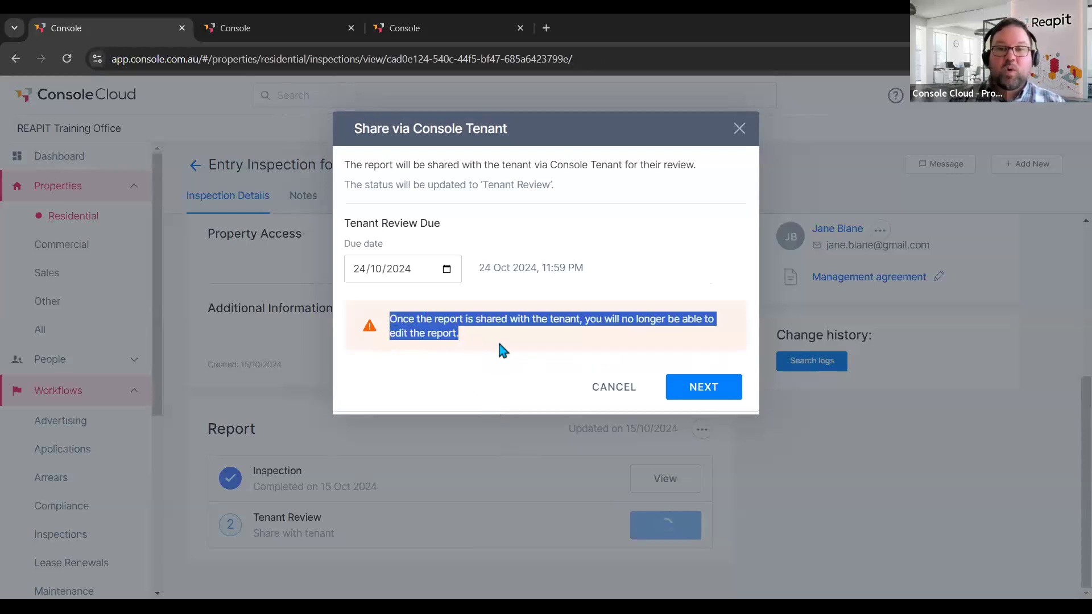
pyautogui.click(530, 333)
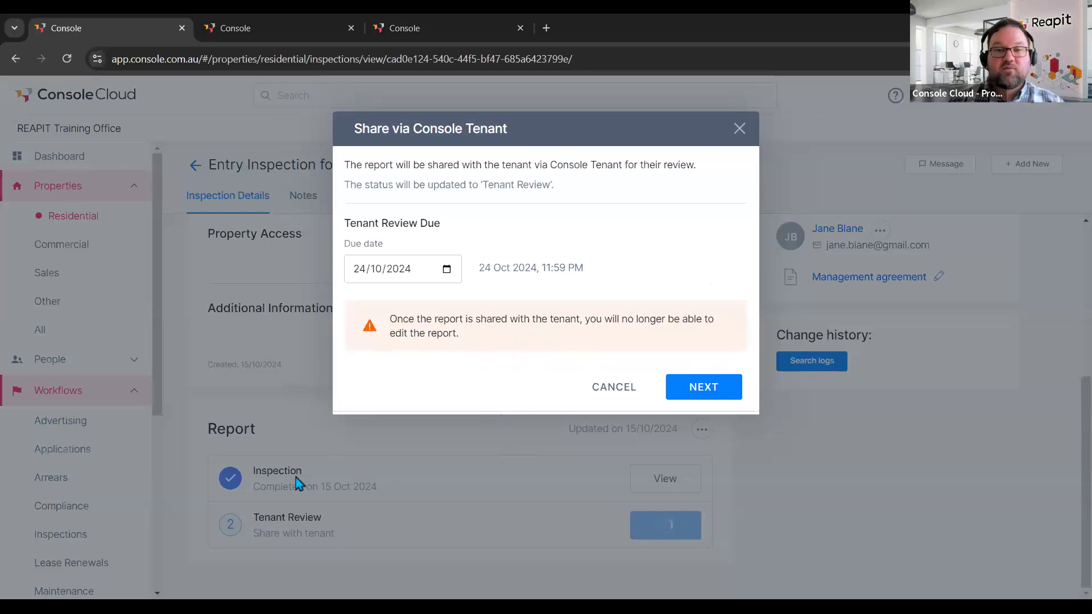
pyautogui.click(447, 270)
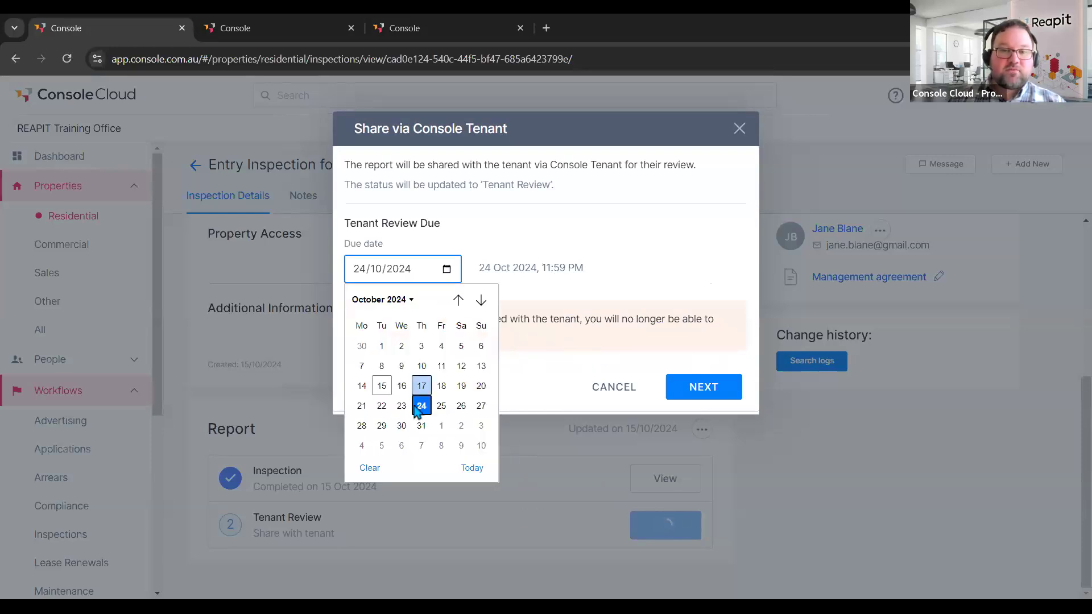
pyautogui.click(421, 408)
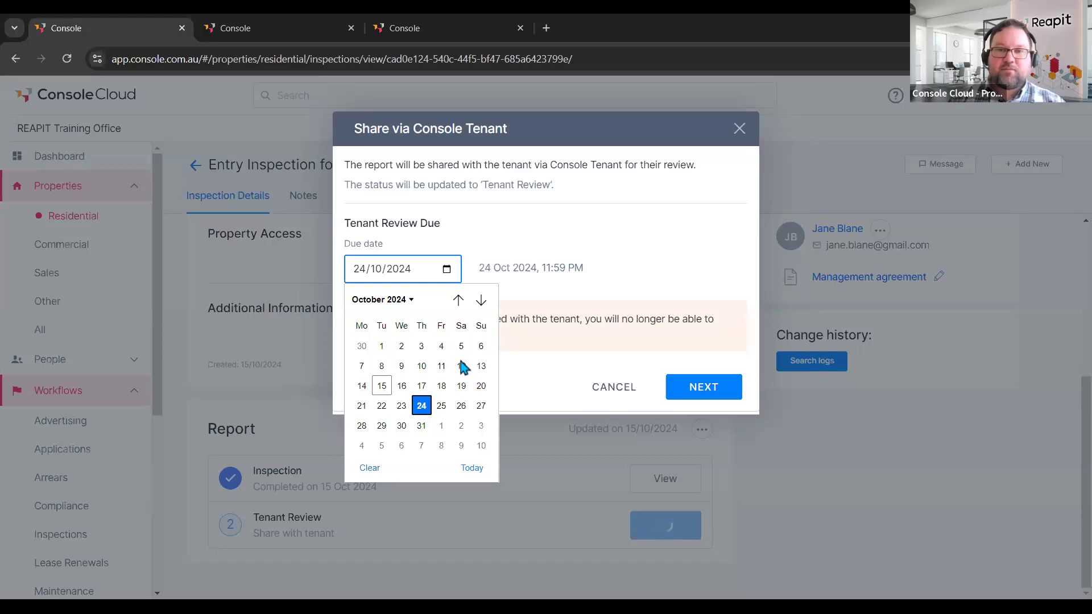
pyautogui.click(700, 392)
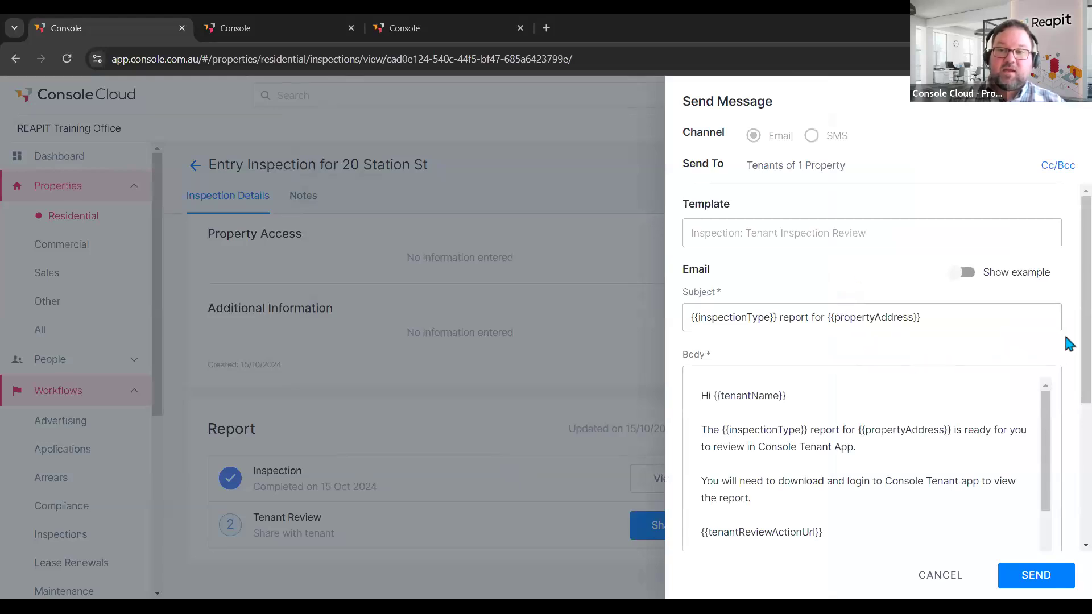
pyautogui.scroll(-3, 1064, 333)
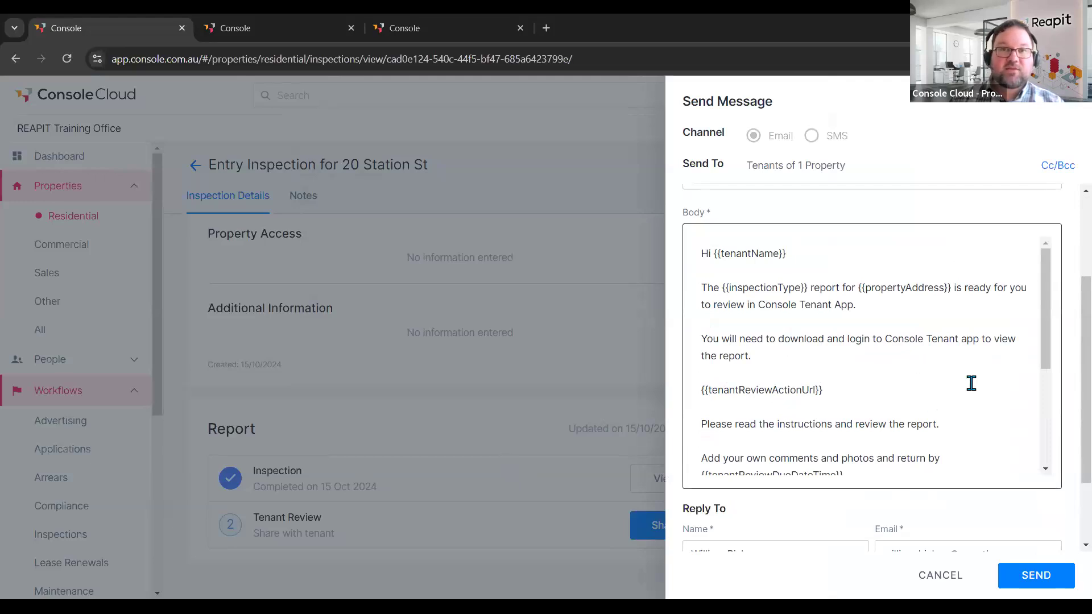
pyautogui.scroll(-3, 984, 432)
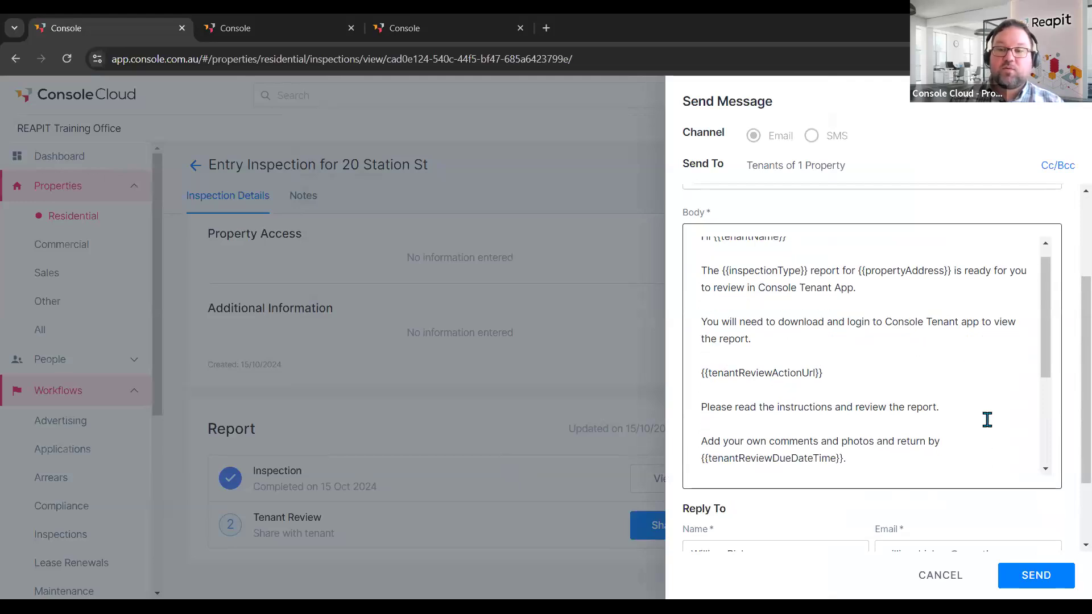
pyautogui.click(1038, 578)
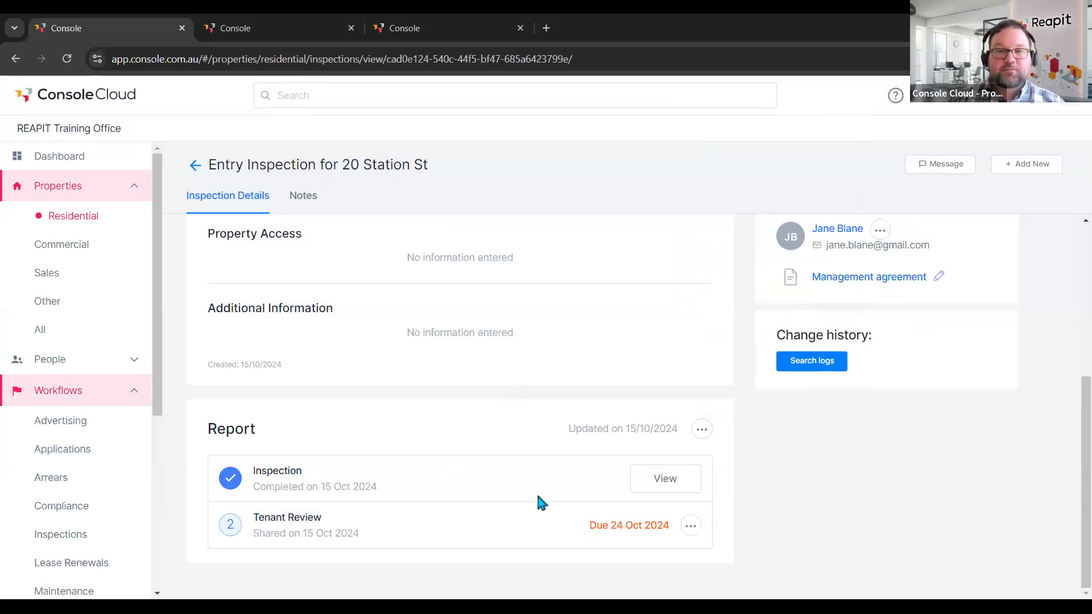
# - Return from the 20 Station St report to the Residential Inspections list
pyautogui.scroll(3, 512, 483)
pyautogui.scroll(2, 402, 434)
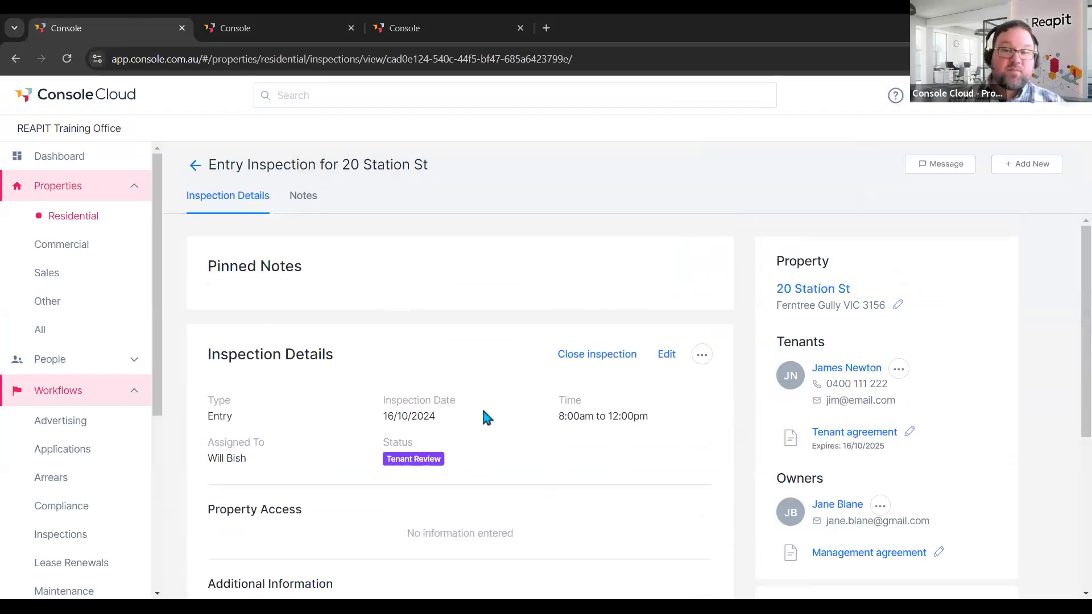
pyautogui.scroll(-5, 483, 417)
pyautogui.scroll(5, 341, 361)
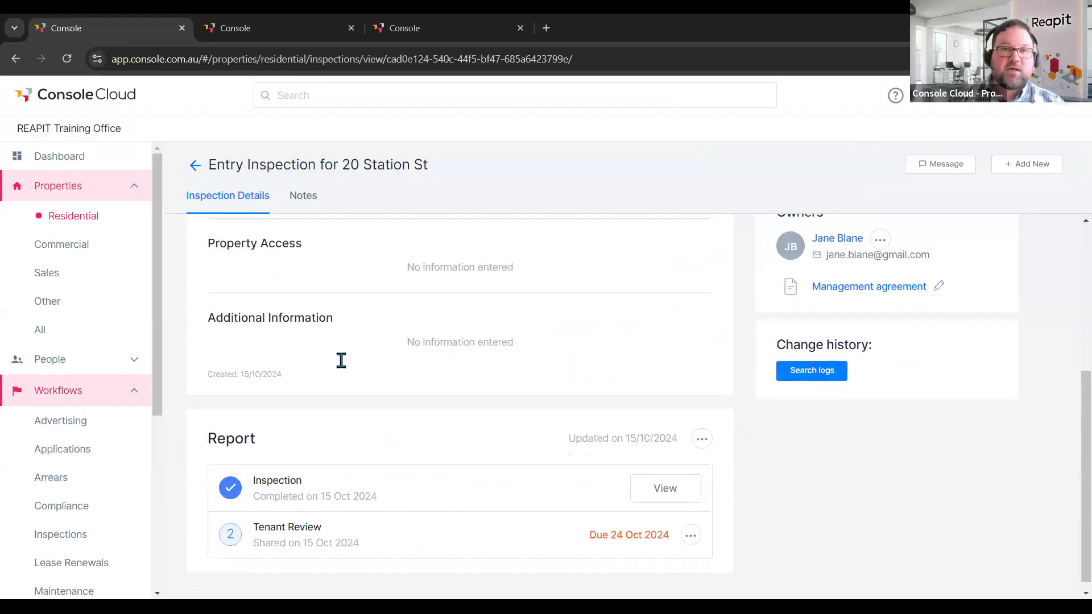
pyautogui.click(195, 165)
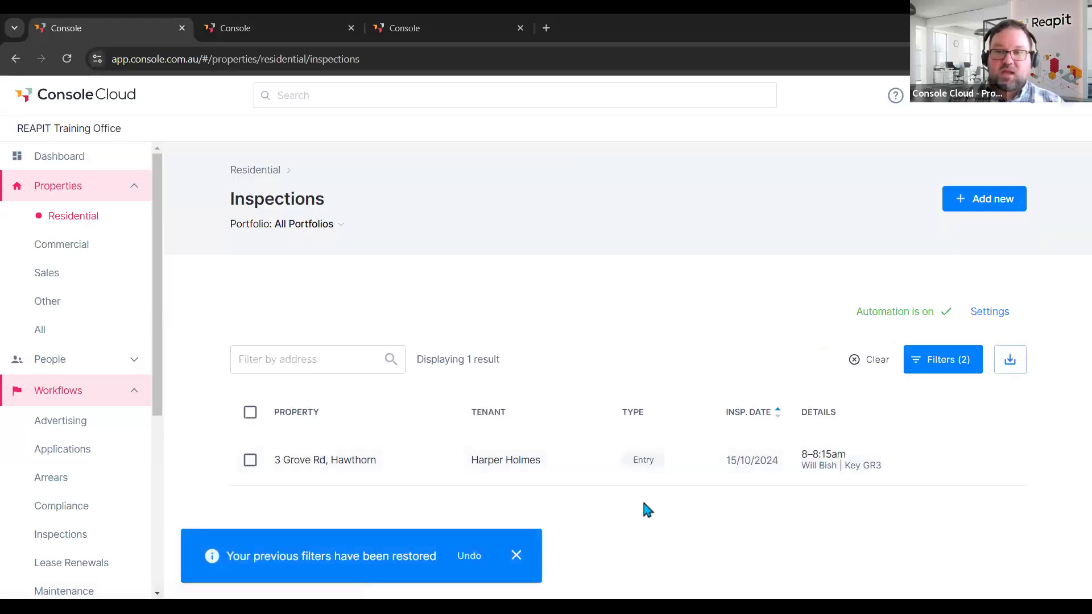
pyautogui.click(941, 363)
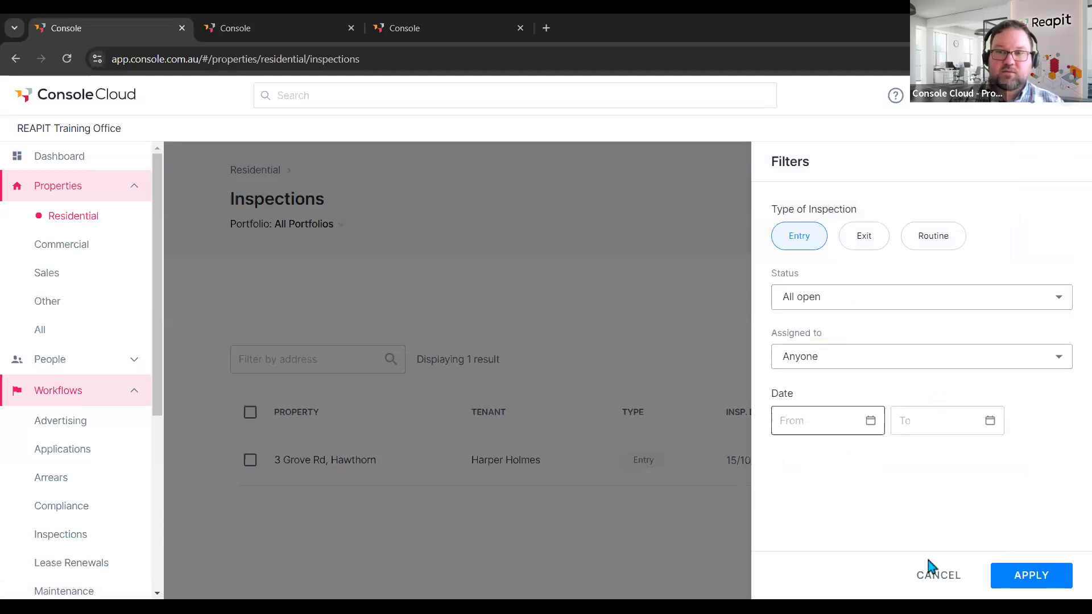
pyautogui.click(928, 574)
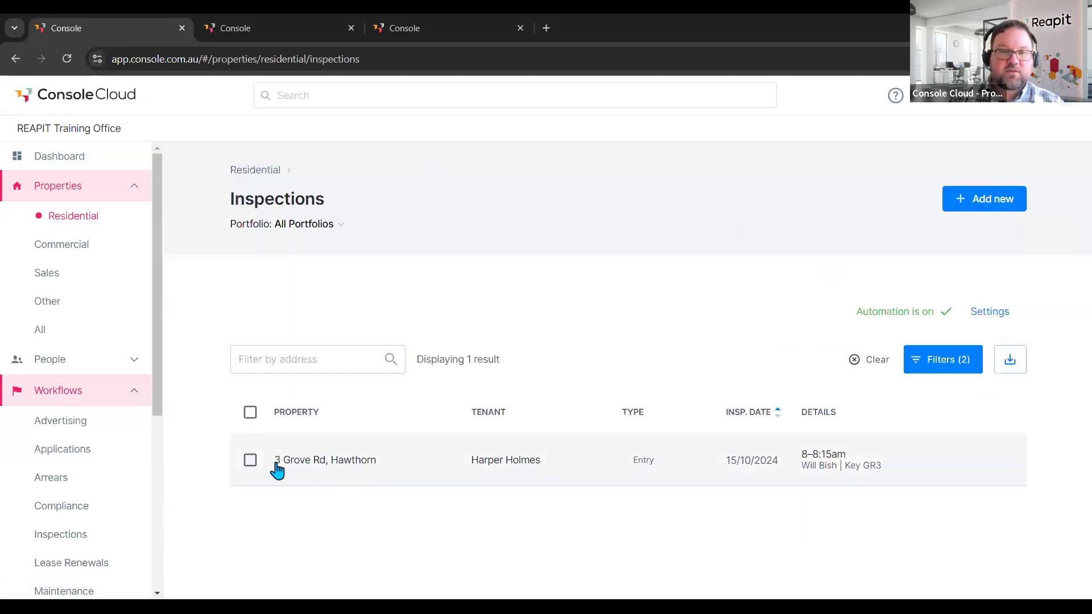
pyautogui.click(359, 462)
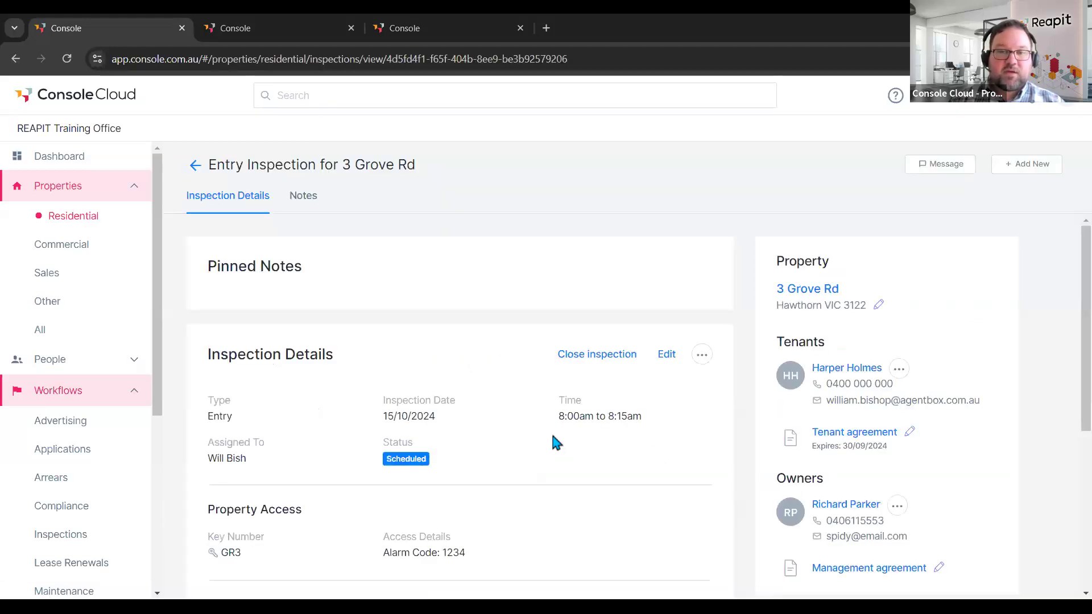
pyautogui.scroll(-4, 543, 422)
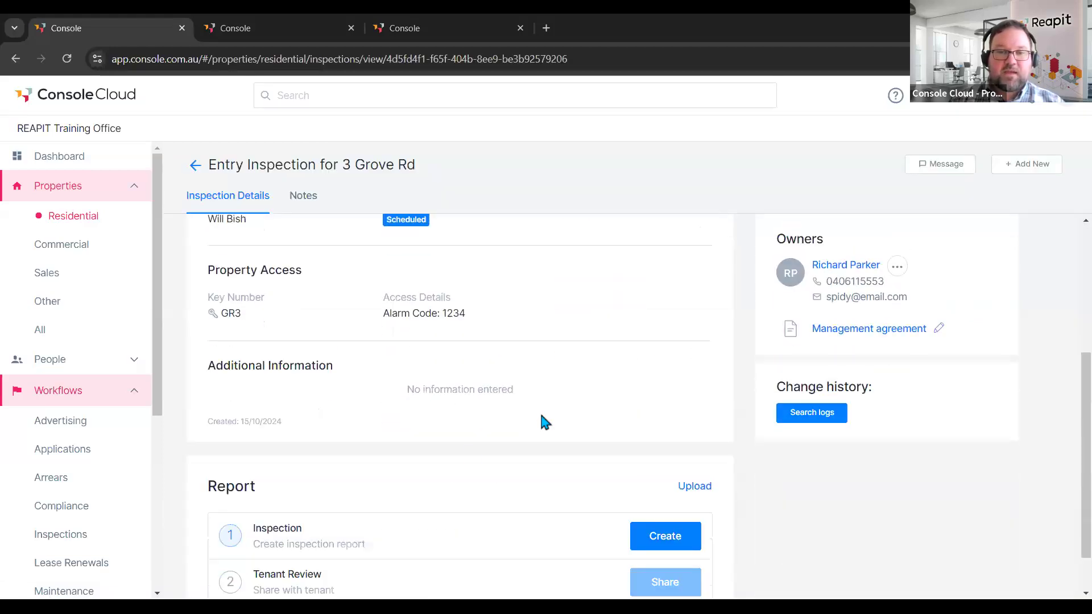
pyautogui.scroll(-1, 303, 483)
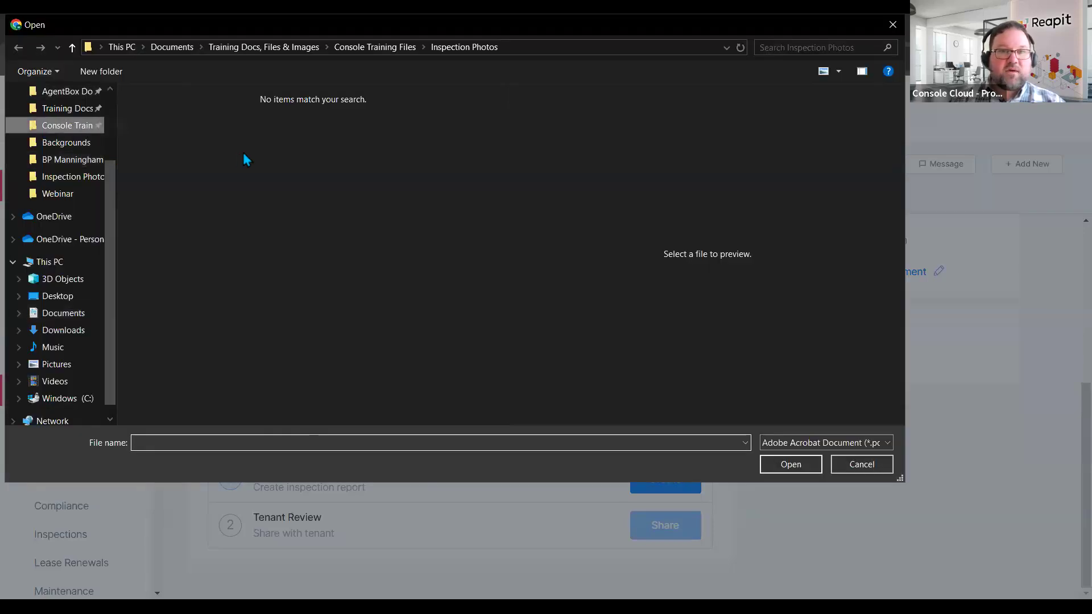
pyautogui.scroll(-1, 228, 318)
pyautogui.scroll(1, 196, 286)
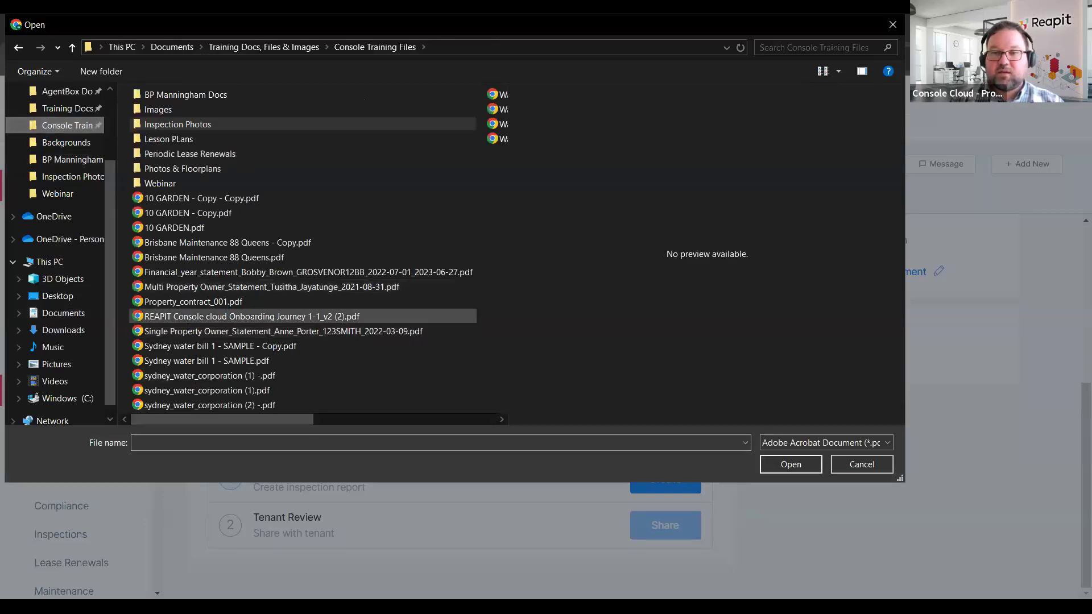
pyautogui.click(194, 302)
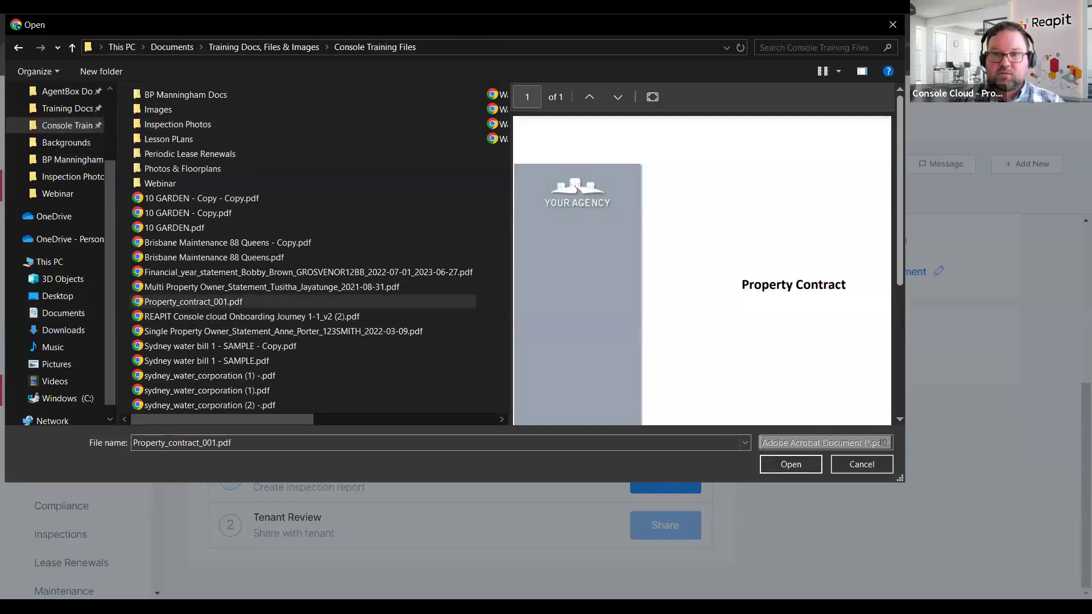
pyautogui.press('Return')
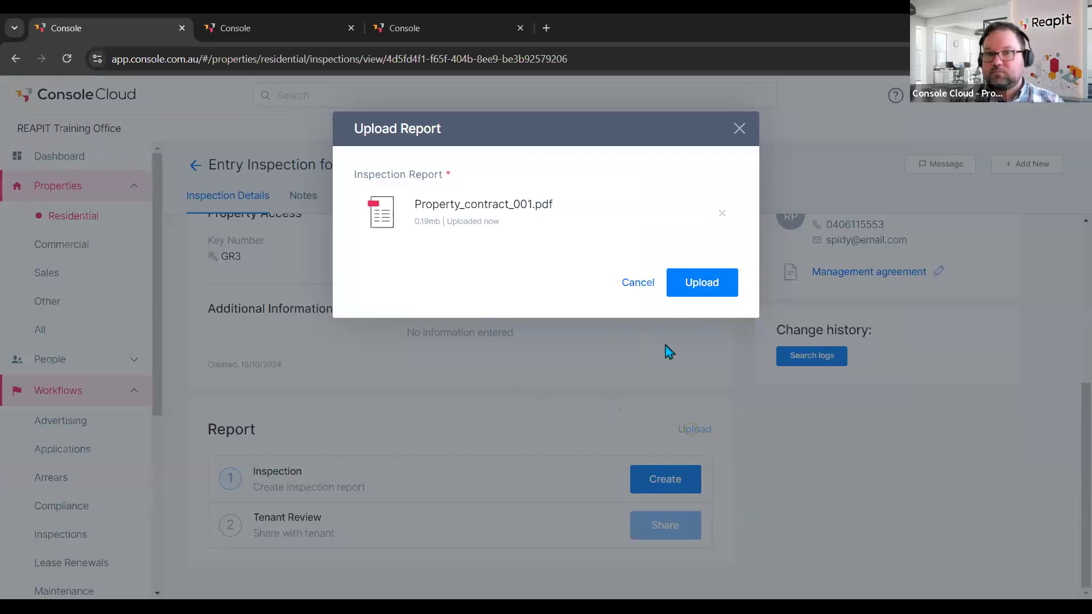
pyautogui.click(711, 295)
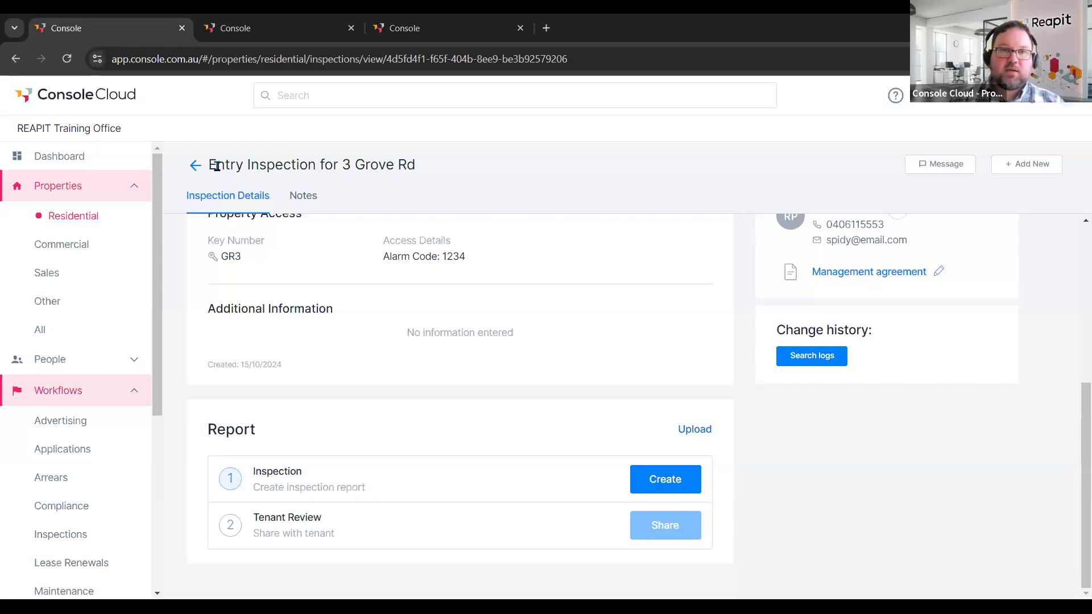
pyautogui.click(196, 167)
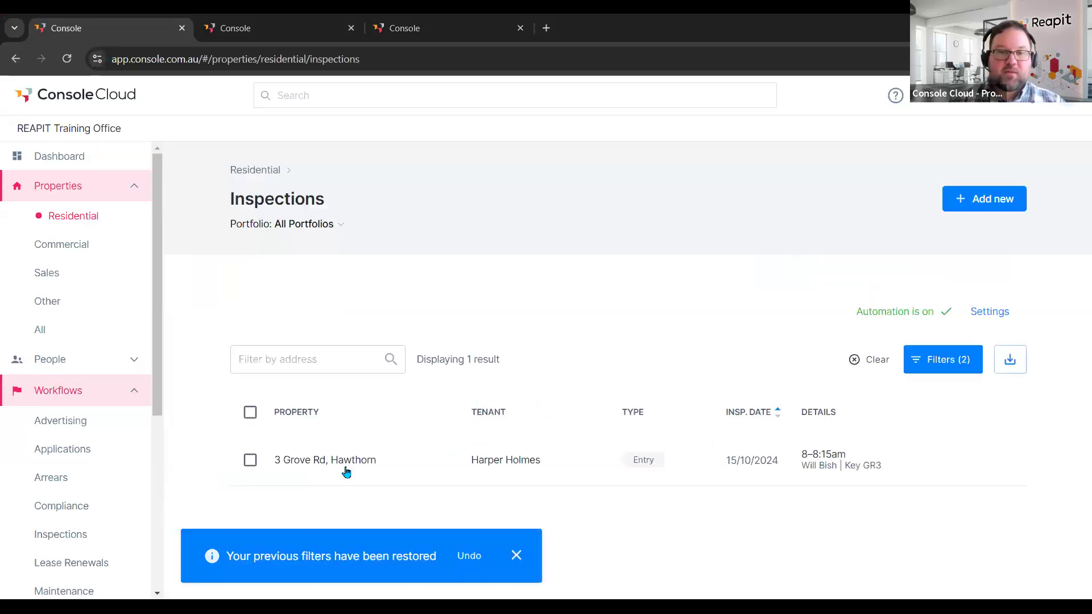
# - Clear the filters and apply the All open status filter, giving 54 results
pyautogui.click(871, 362)
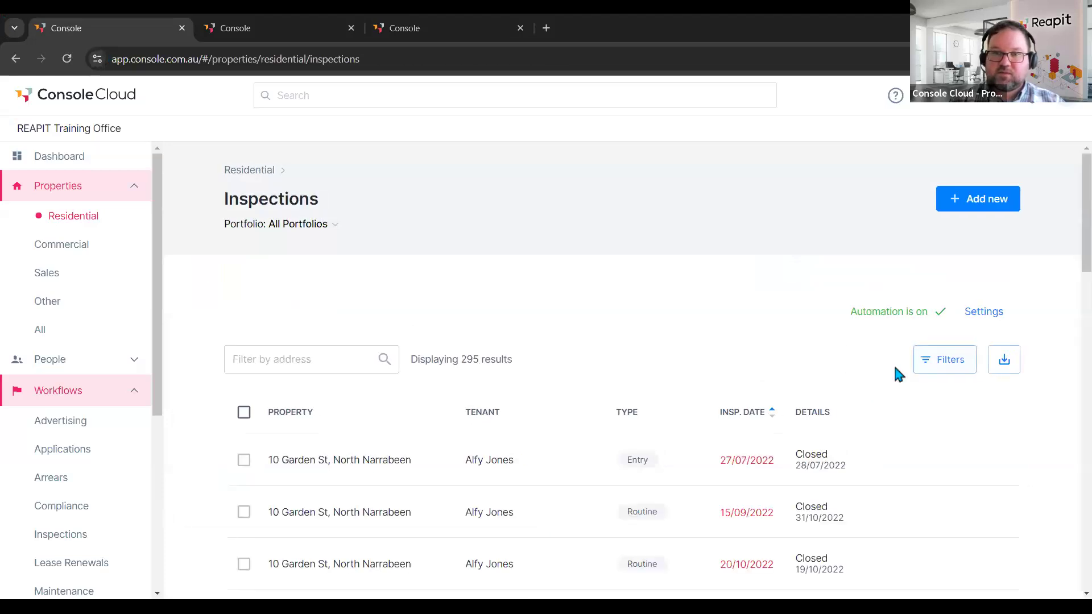
pyautogui.click(937, 363)
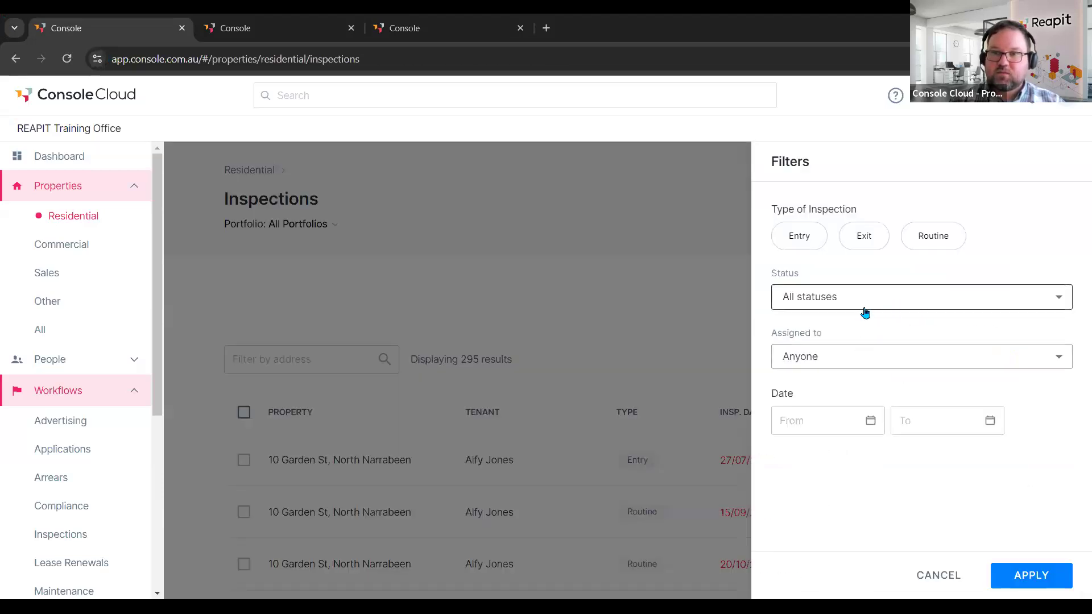
pyautogui.click(1057, 579)
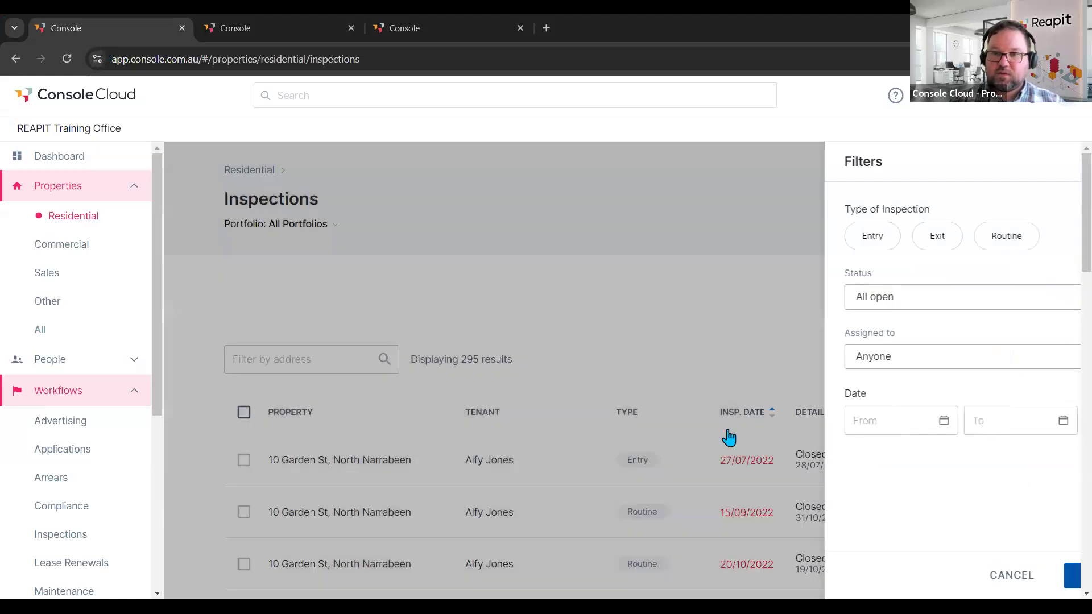
pyautogui.scroll(-1, 633, 319)
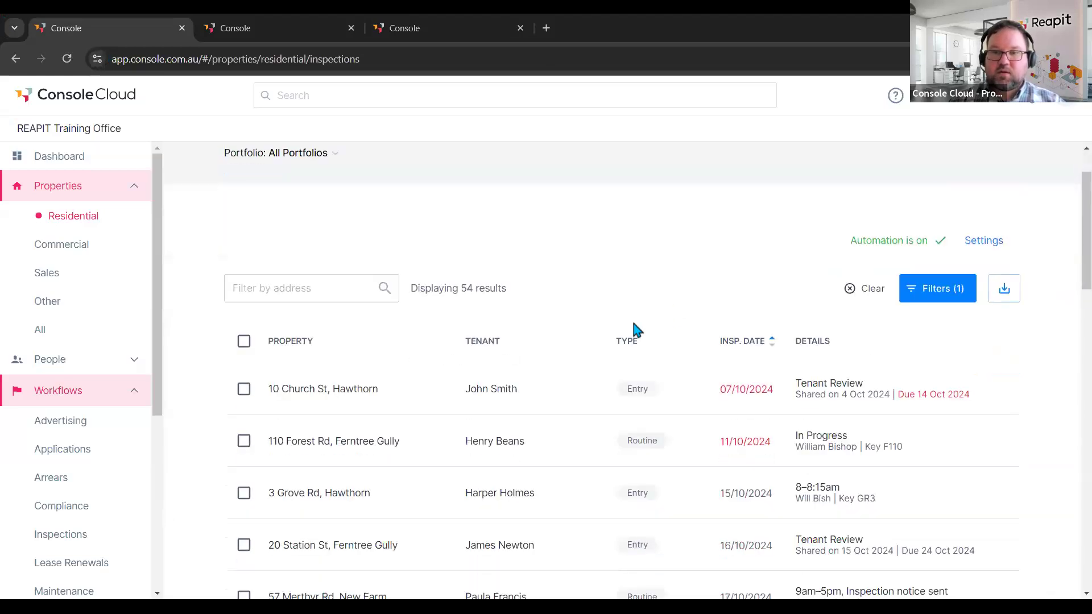
pyautogui.scroll(-1, 635, 329)
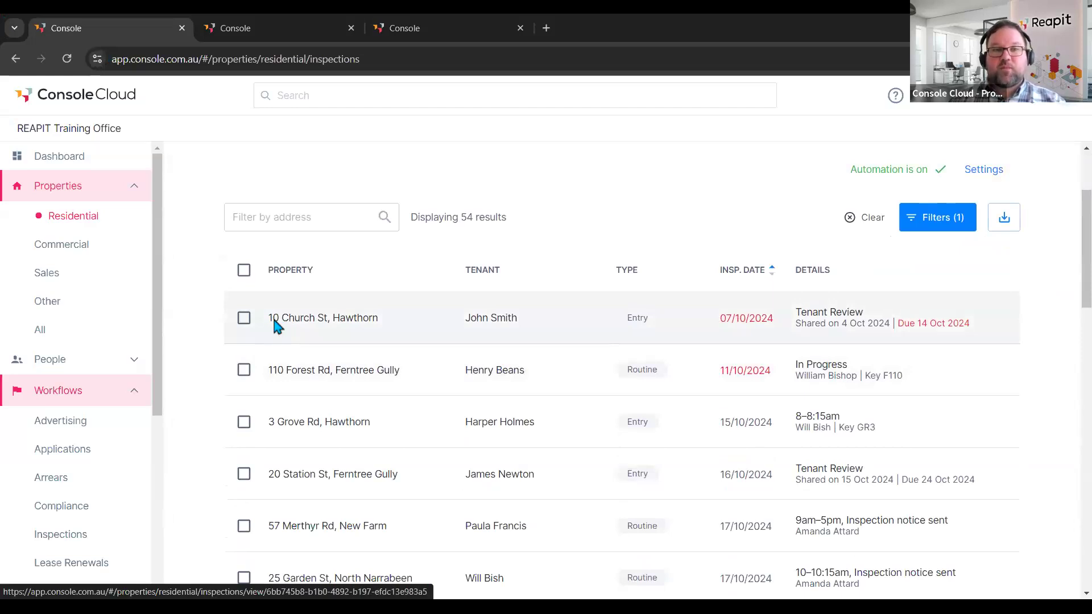
pyautogui.click(276, 326)
# - Download the 10 Church St entry inspection report with photos excluded
pyautogui.scroll(-5, 501, 441)
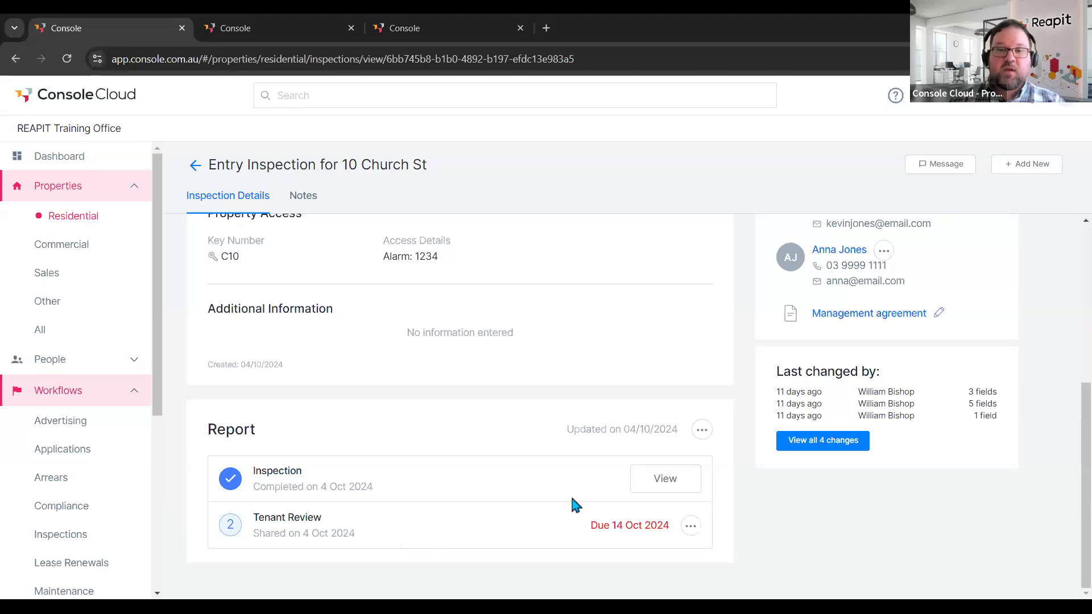
pyautogui.click(690, 527)
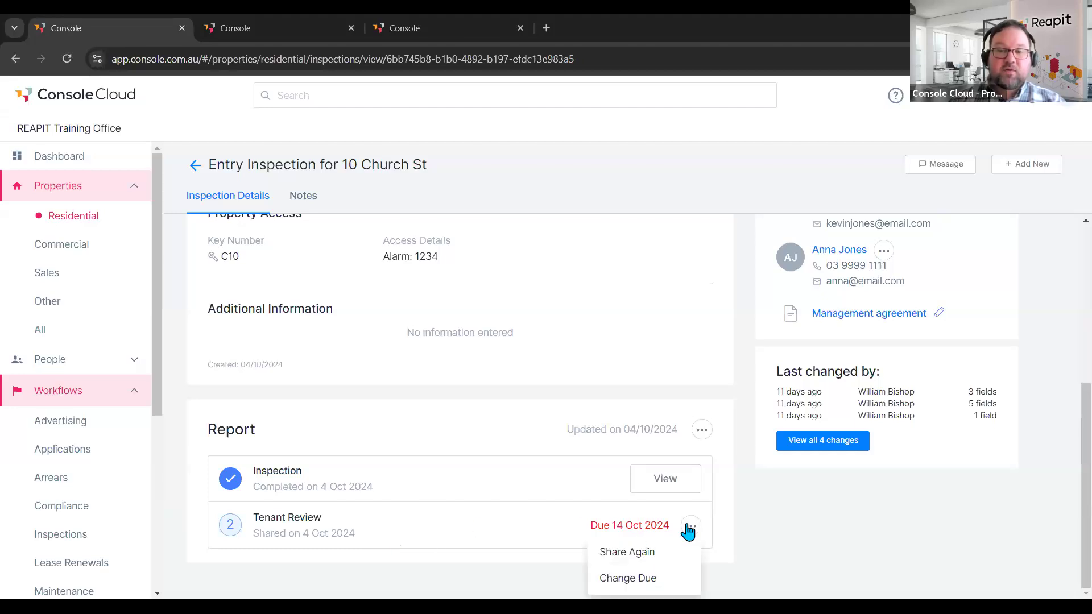
pyautogui.click(701, 432)
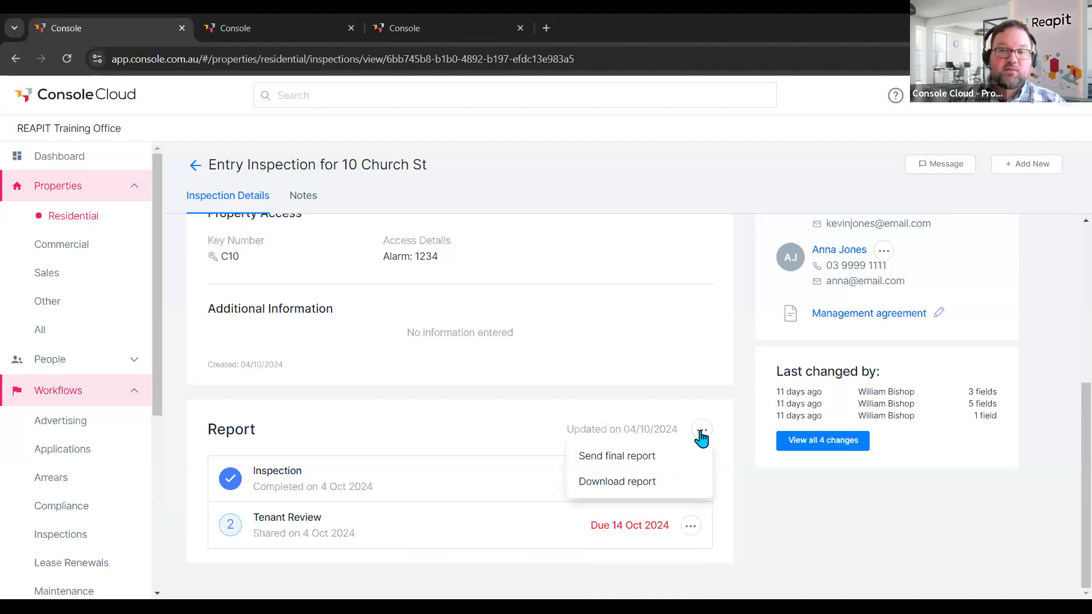
pyautogui.click(609, 488)
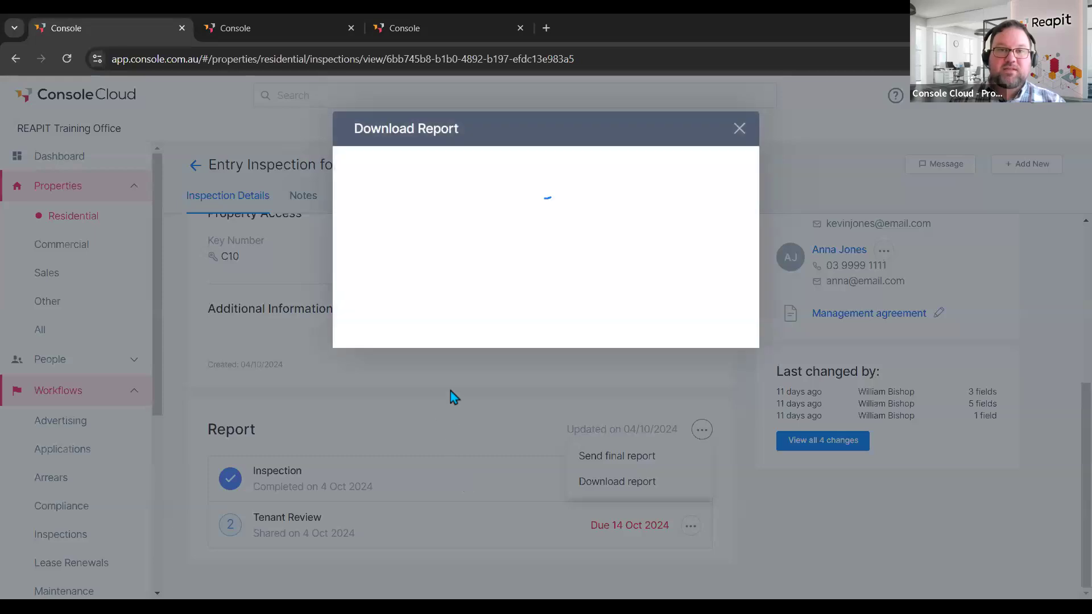
pyautogui.click(400, 214)
pyautogui.click(400, 215)
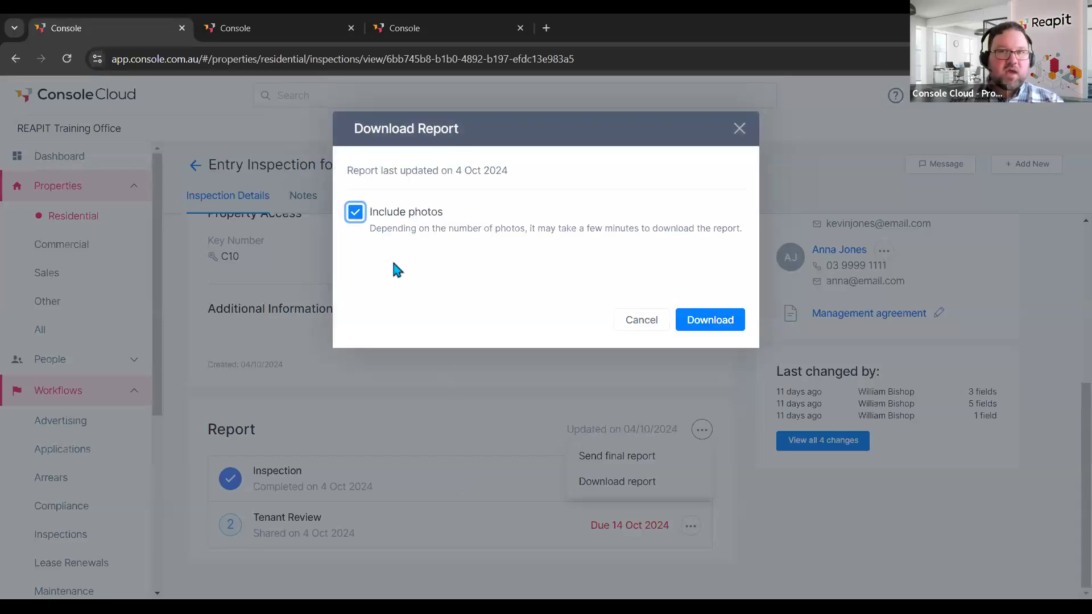
pyautogui.click(397, 215)
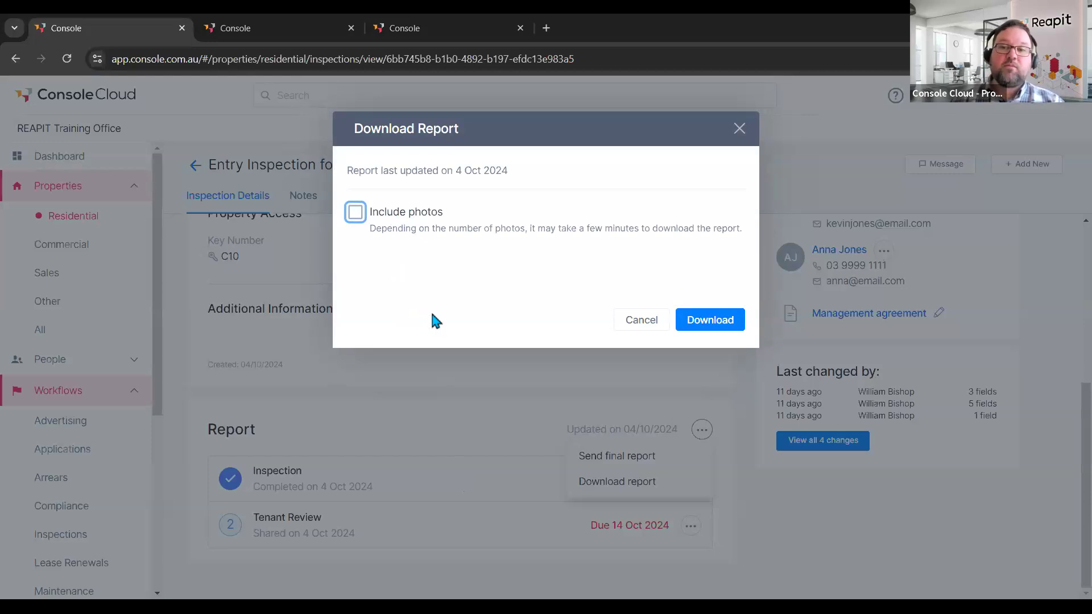
pyautogui.click(708, 320)
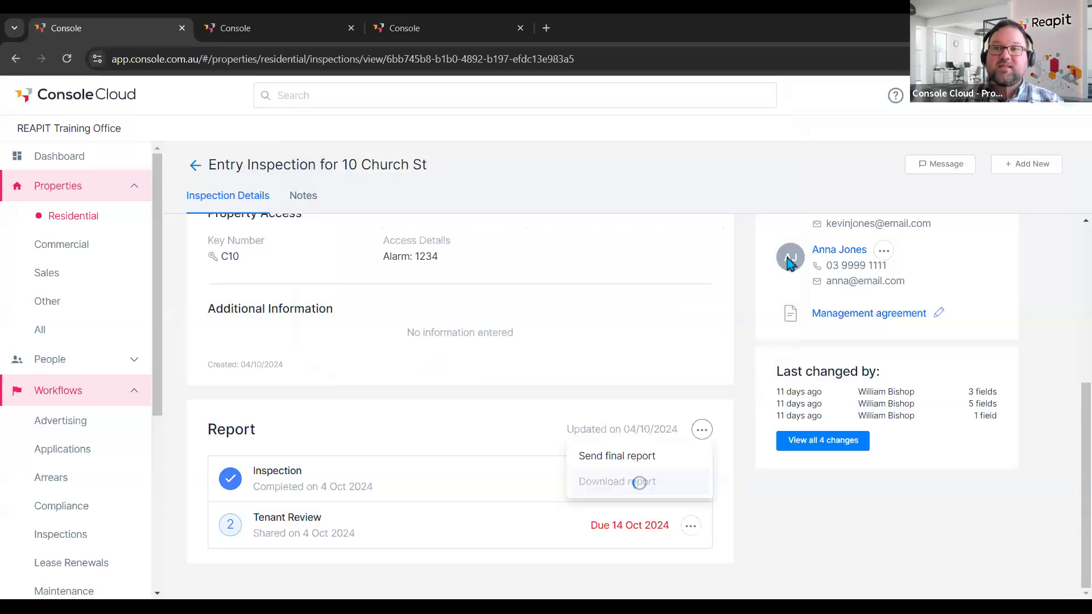
# - Check the Inspection Agent Photos heading on page 6 of the report PDF, then close it
pyautogui.click(931, 108)
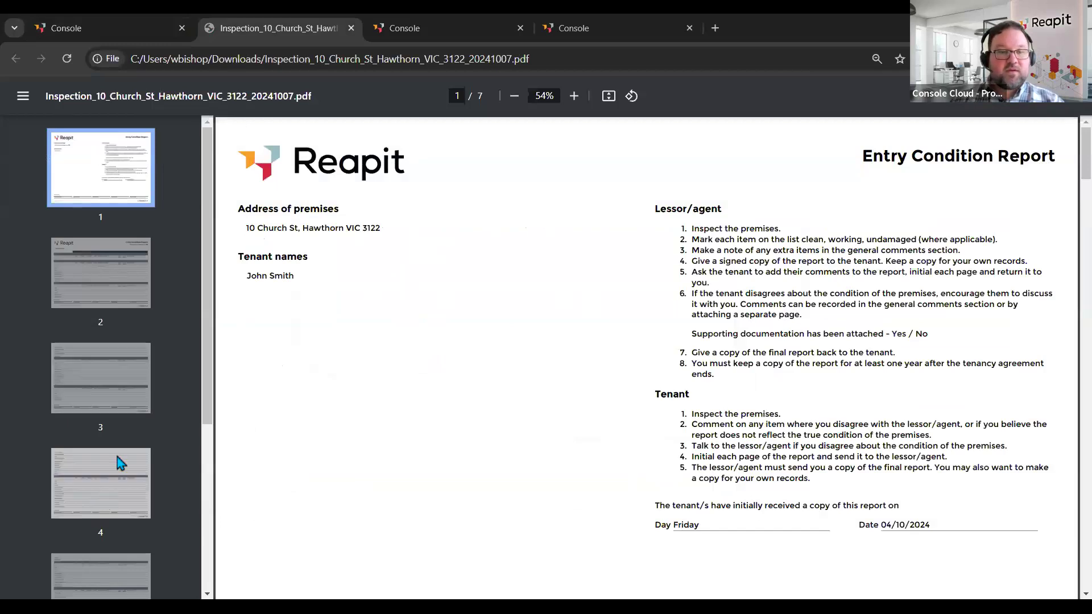
pyautogui.scroll(-5, 117, 458)
pyautogui.click(119, 427)
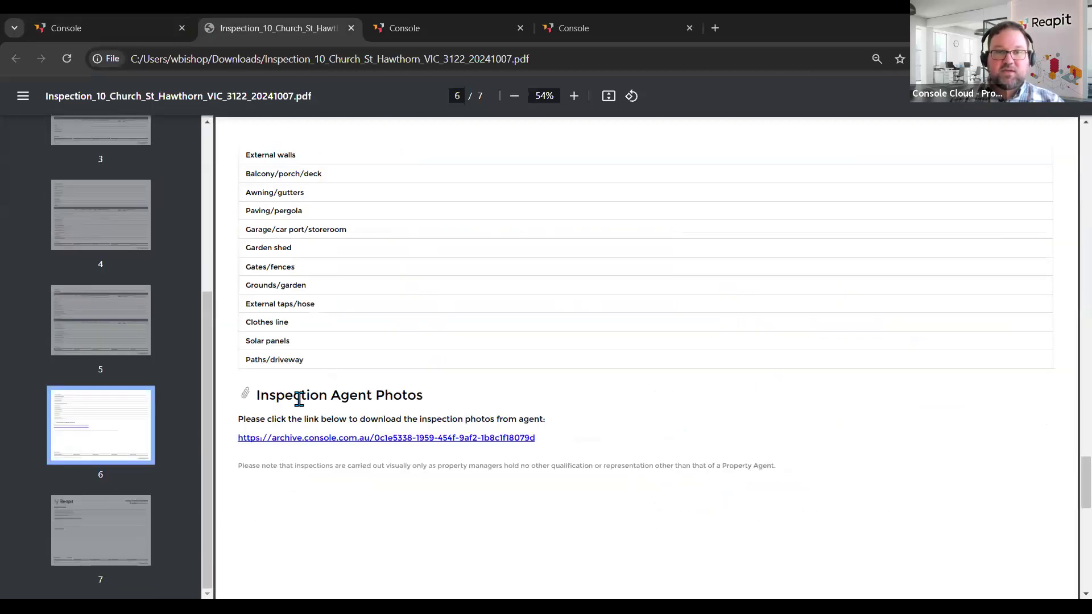
pyautogui.moveTo(256, 393); pyautogui.dragTo(336, 458)
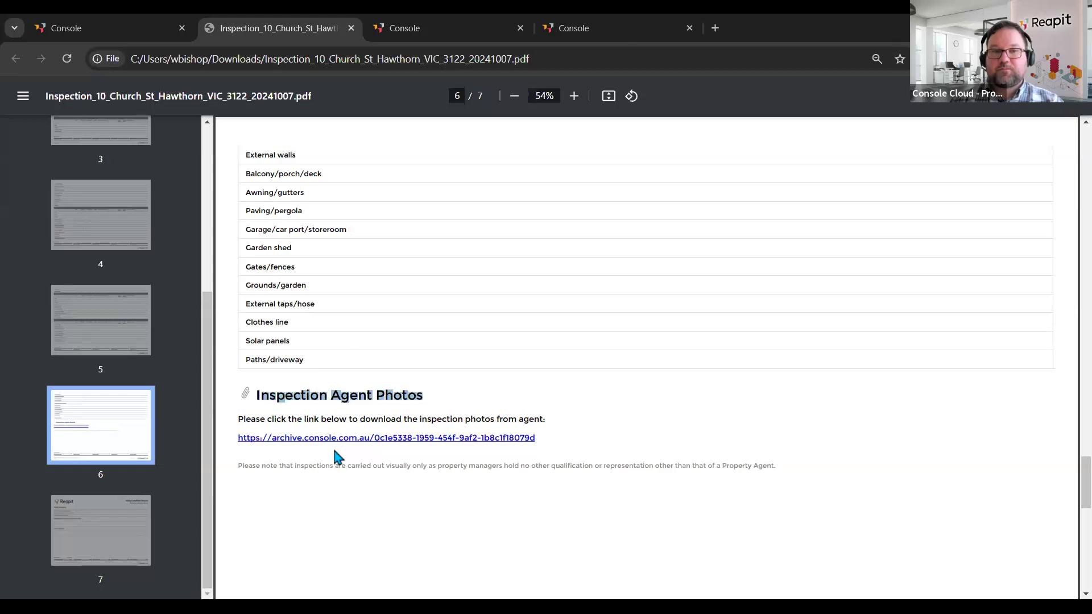
pyautogui.hotkey('ctrl', 'w')
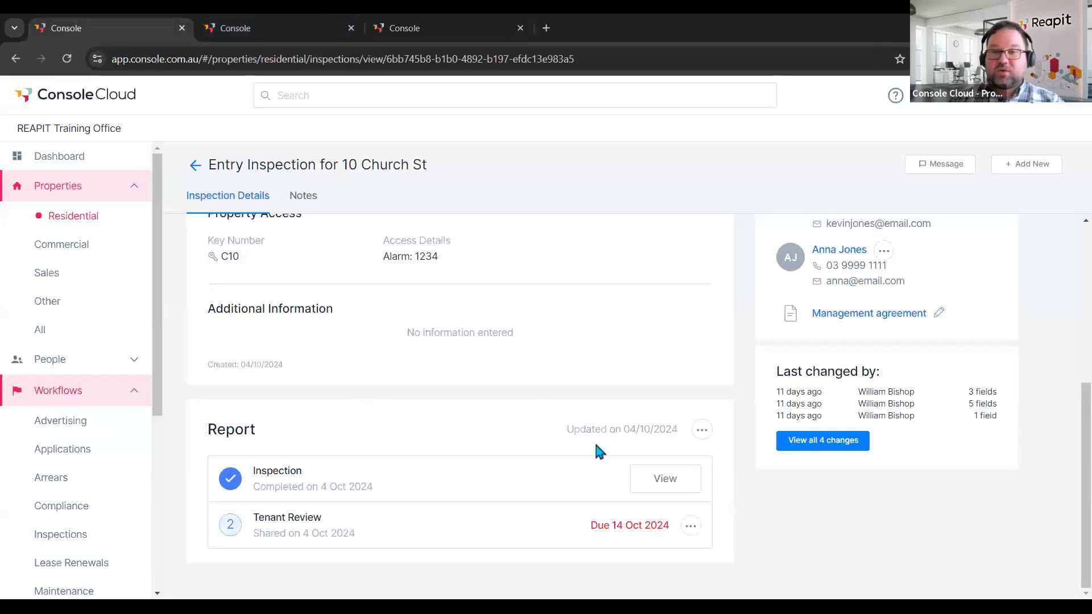
pyautogui.click(935, 171)
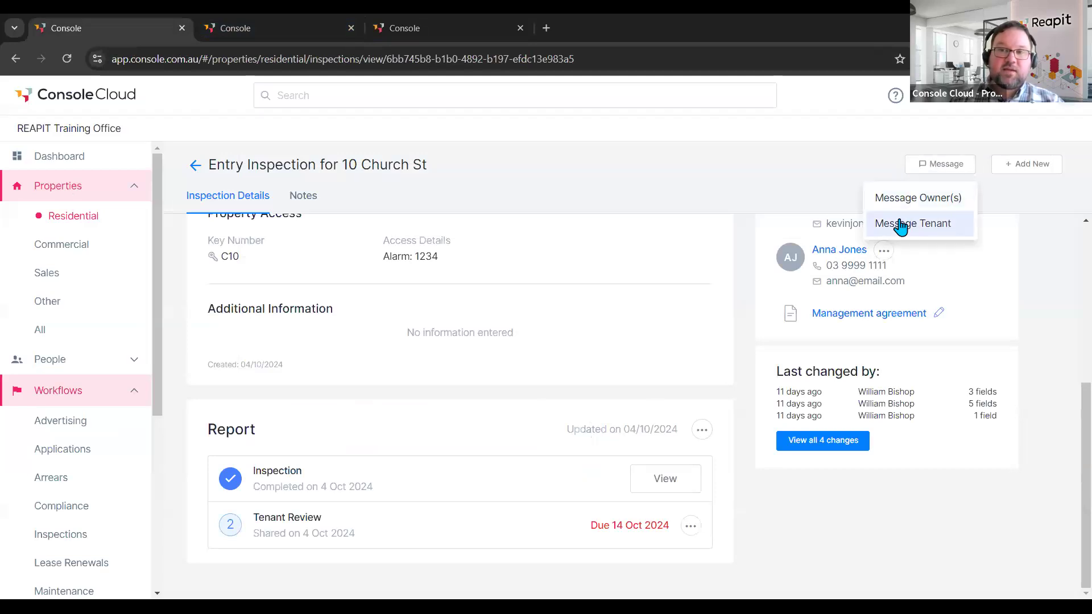
pyautogui.click(524, 429)
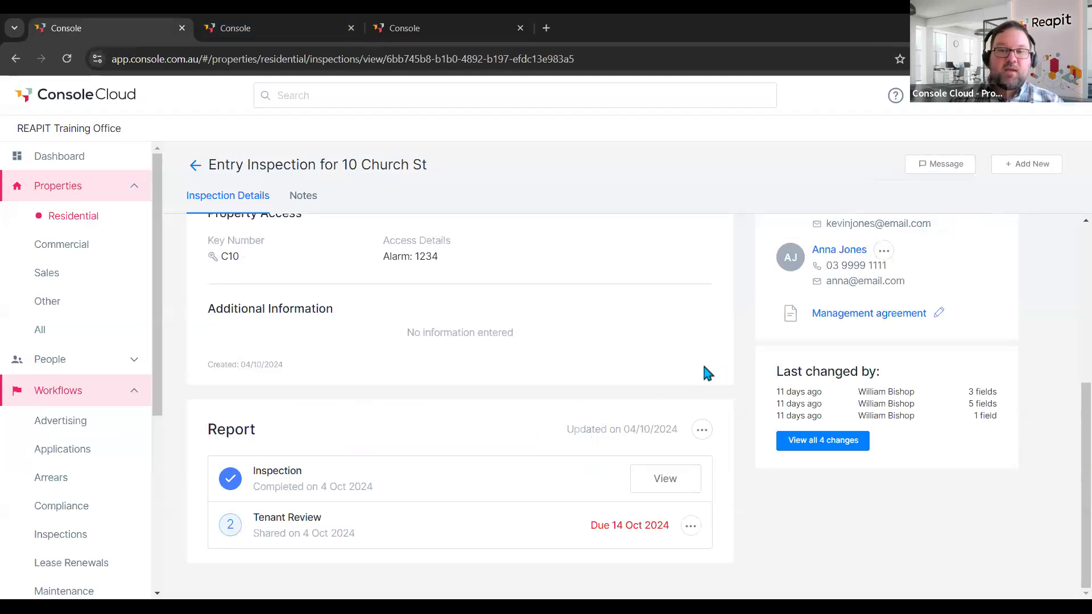
pyautogui.click(691, 529)
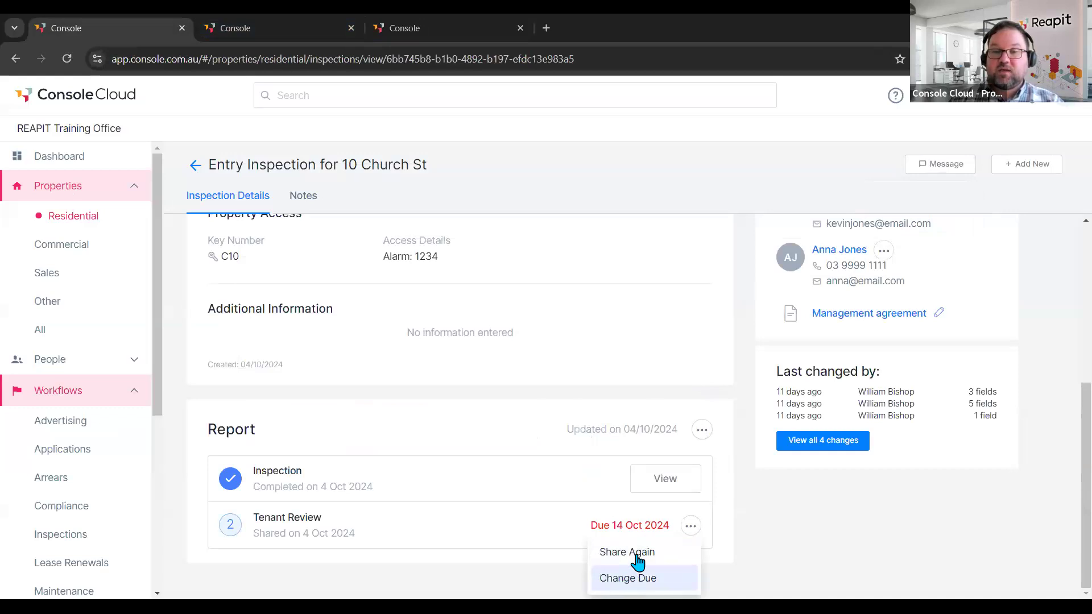
pyautogui.click(520, 517)
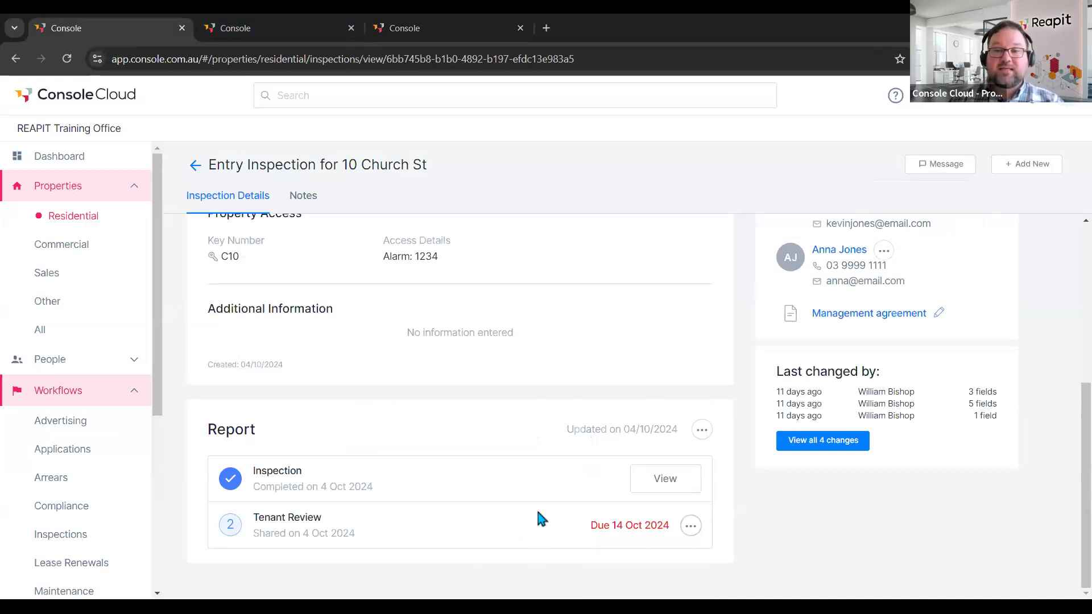
pyautogui.scroll(5, 646, 489)
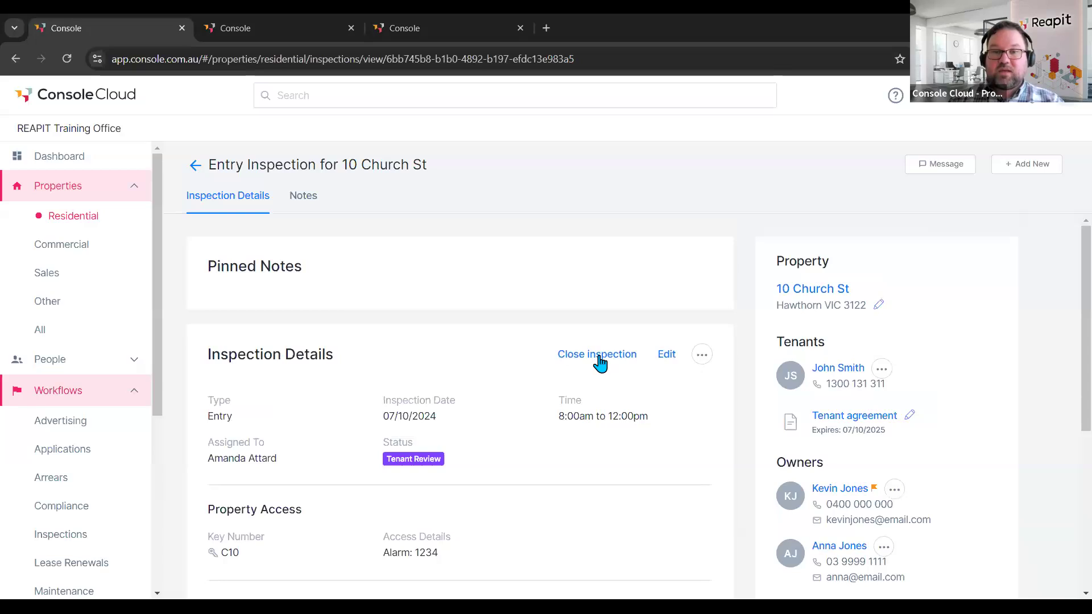
# - Close the 10 Church St inspection with the $50.00 inspection fee unticked
pyautogui.click(603, 354)
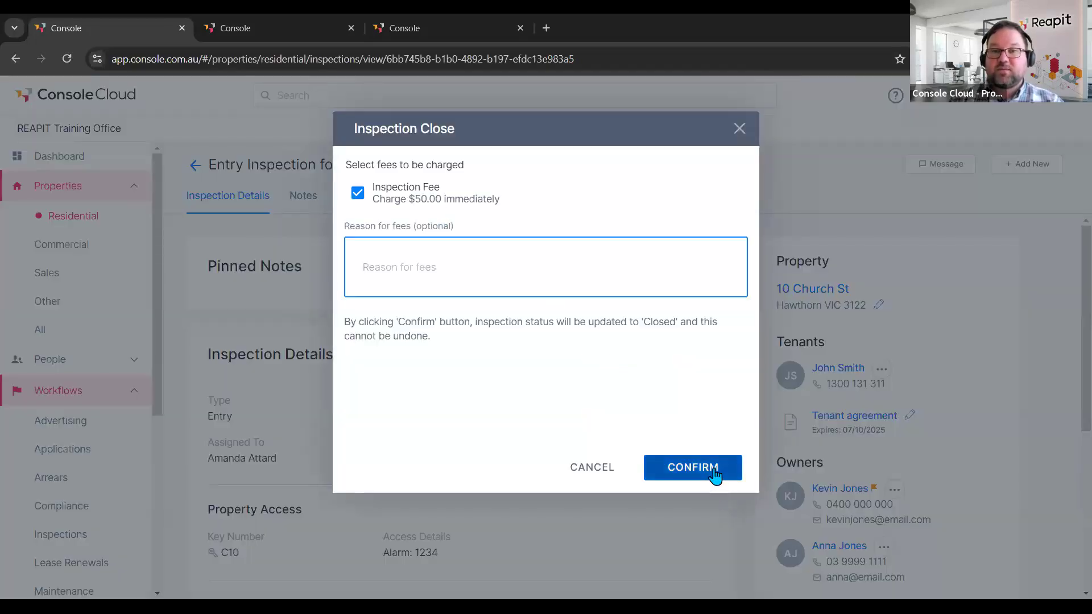
pyautogui.click(375, 195)
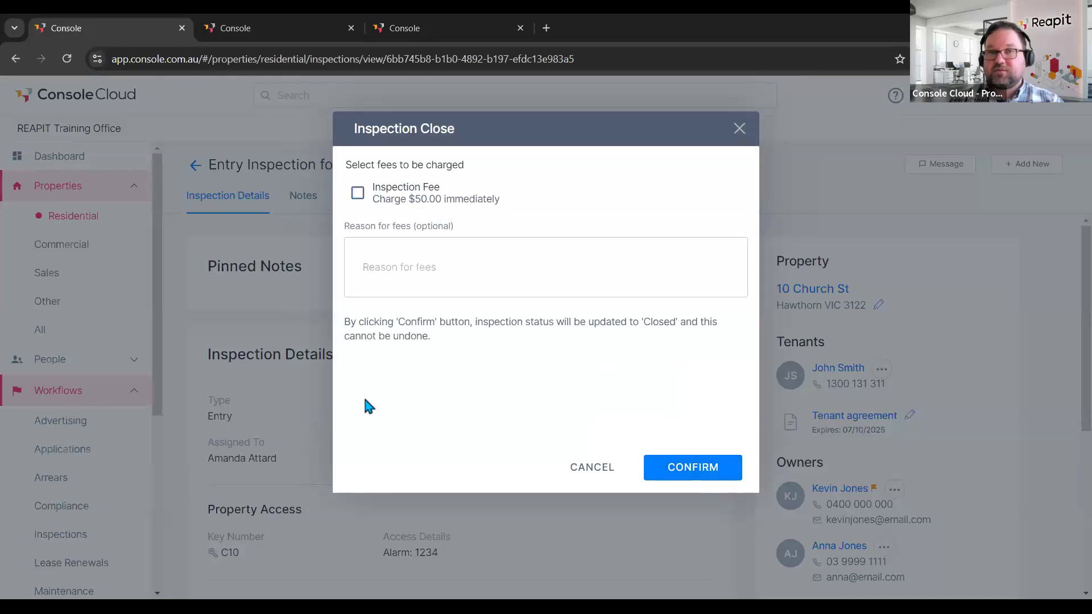
pyautogui.click(699, 469)
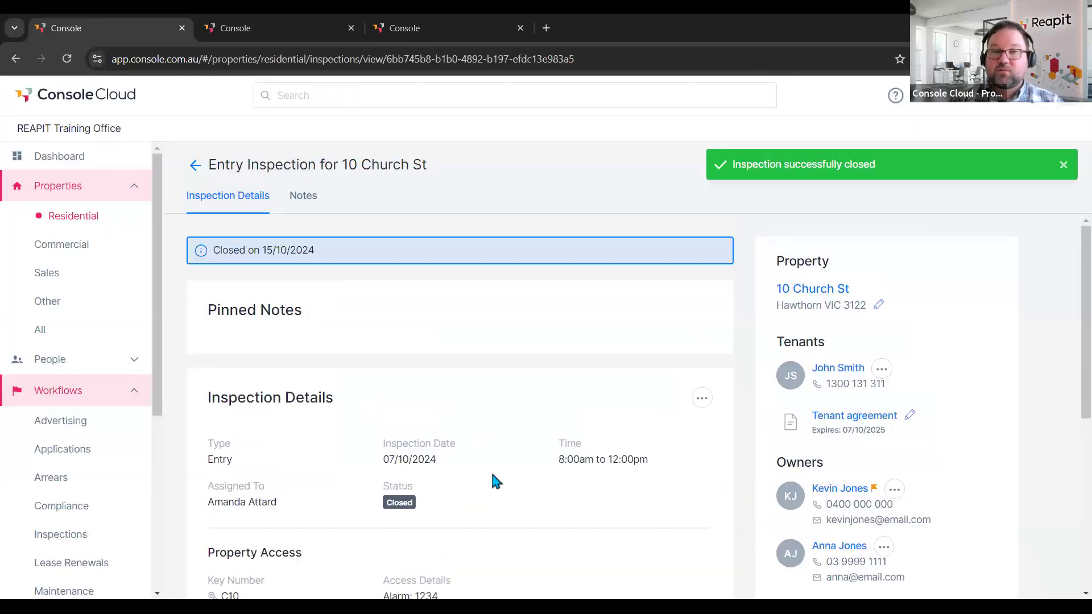
pyautogui.scroll(-5, 548, 366)
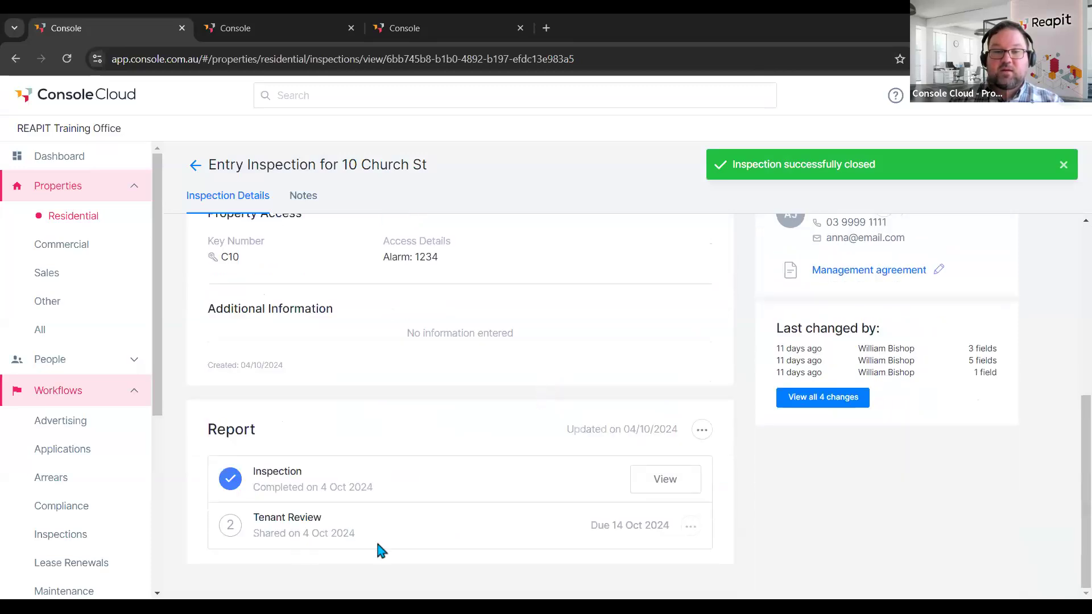
# - Cancel sending the final report to tenants and go back to the Residential Inspections list
pyautogui.click(702, 430)
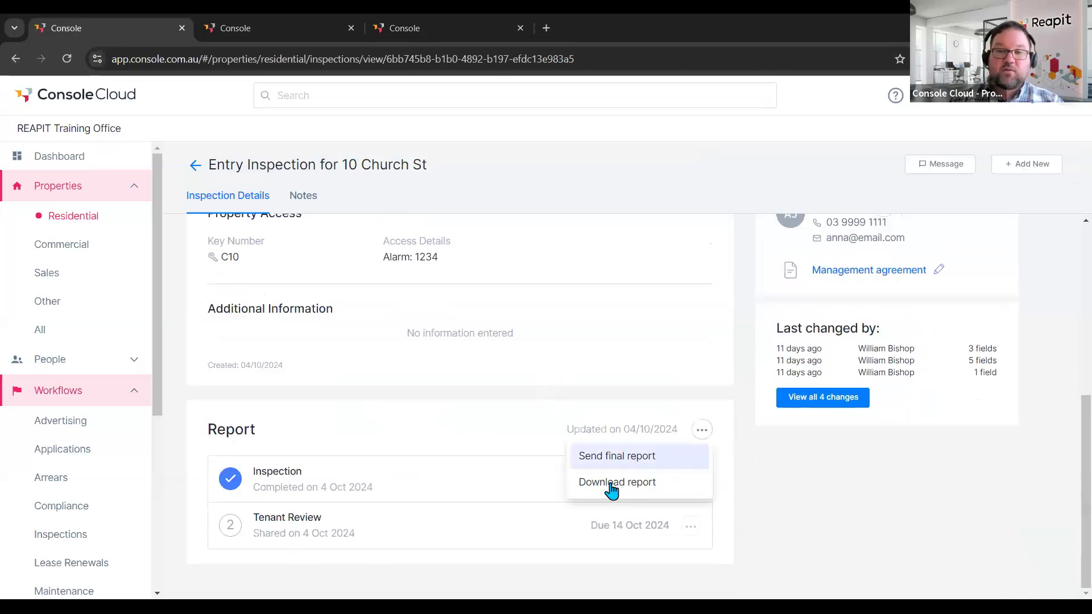
pyautogui.click(614, 456)
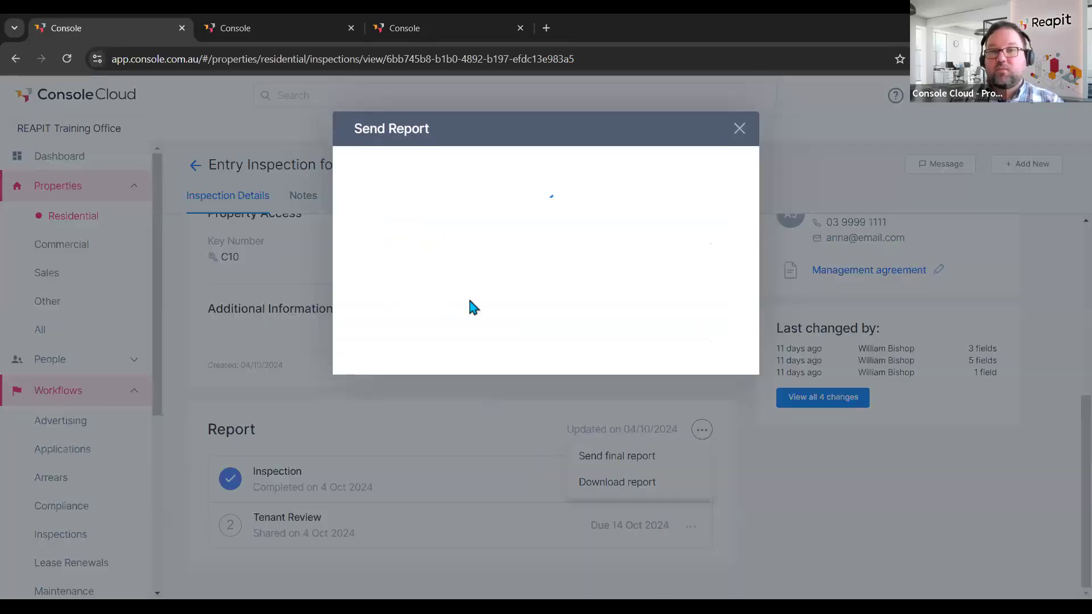
pyautogui.click(372, 213)
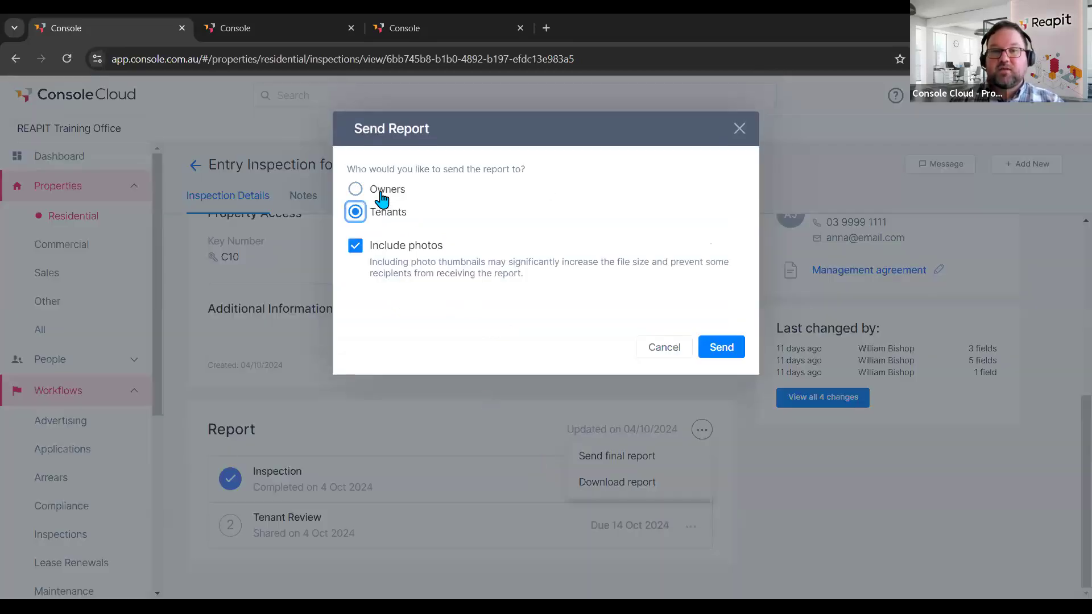
pyautogui.click(664, 347)
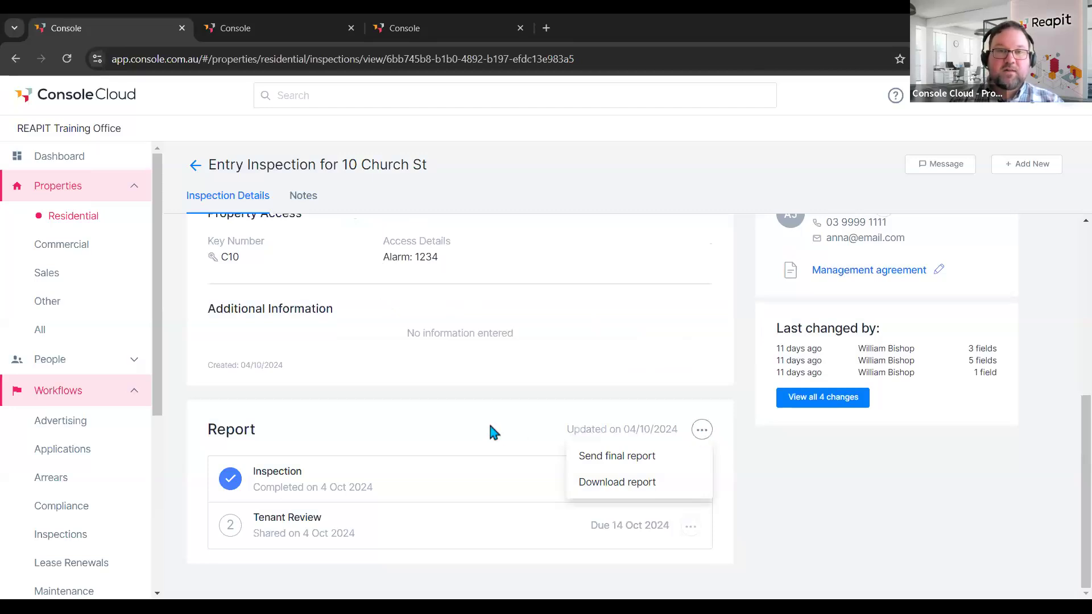
pyautogui.click(193, 164)
pyautogui.click(197, 168)
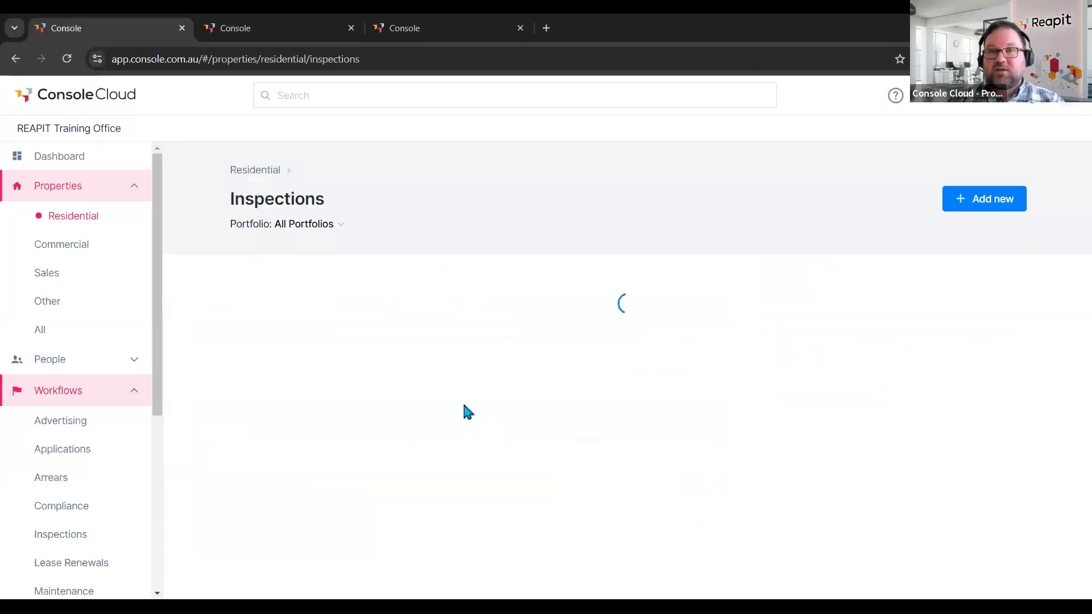
pyautogui.scroll(-3, 418, 376)
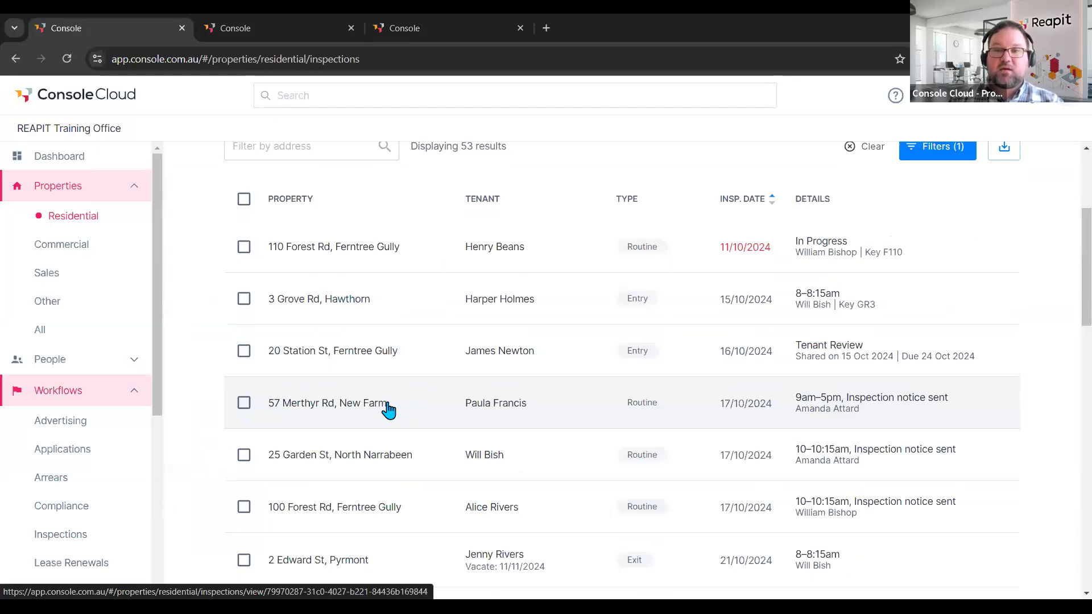
pyautogui.click(335, 406)
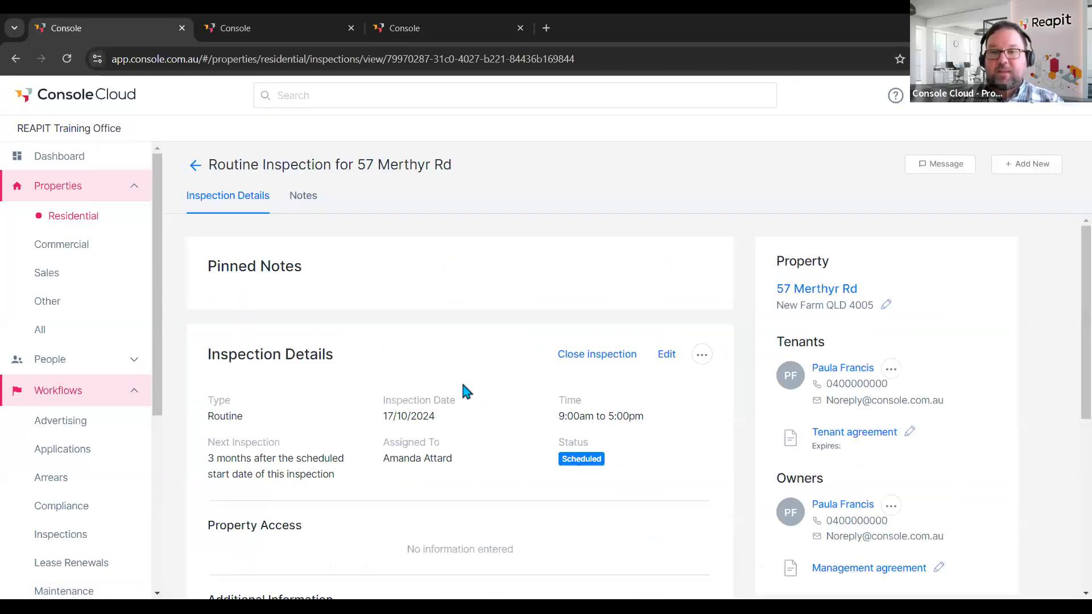
pyautogui.scroll(-5, 472, 486)
pyautogui.scroll(-1, 569, 535)
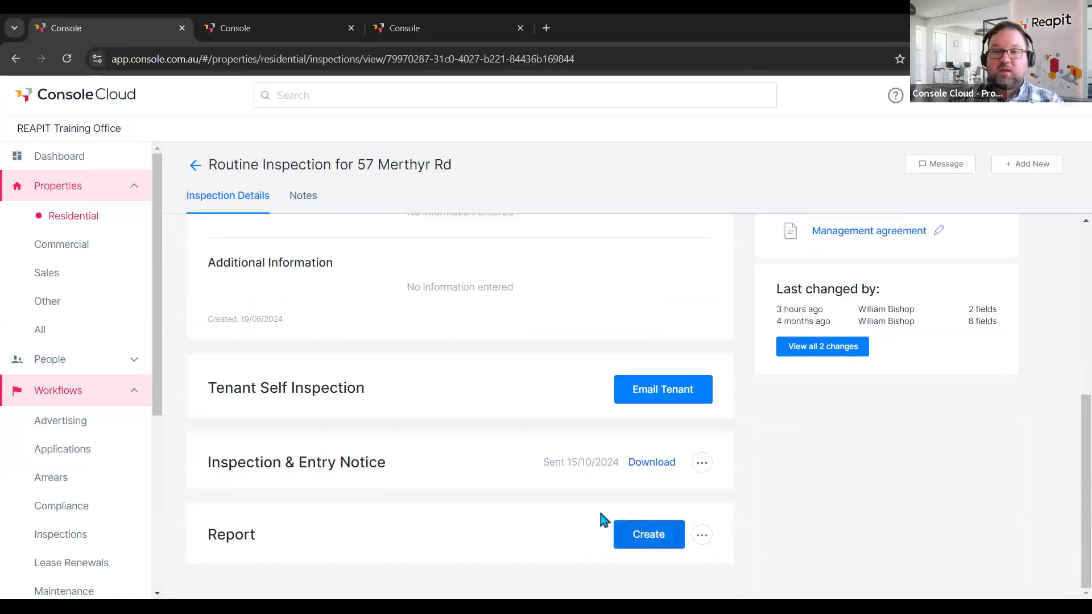
pyautogui.scroll(2, 456, 483)
pyautogui.scroll(4, 307, 325)
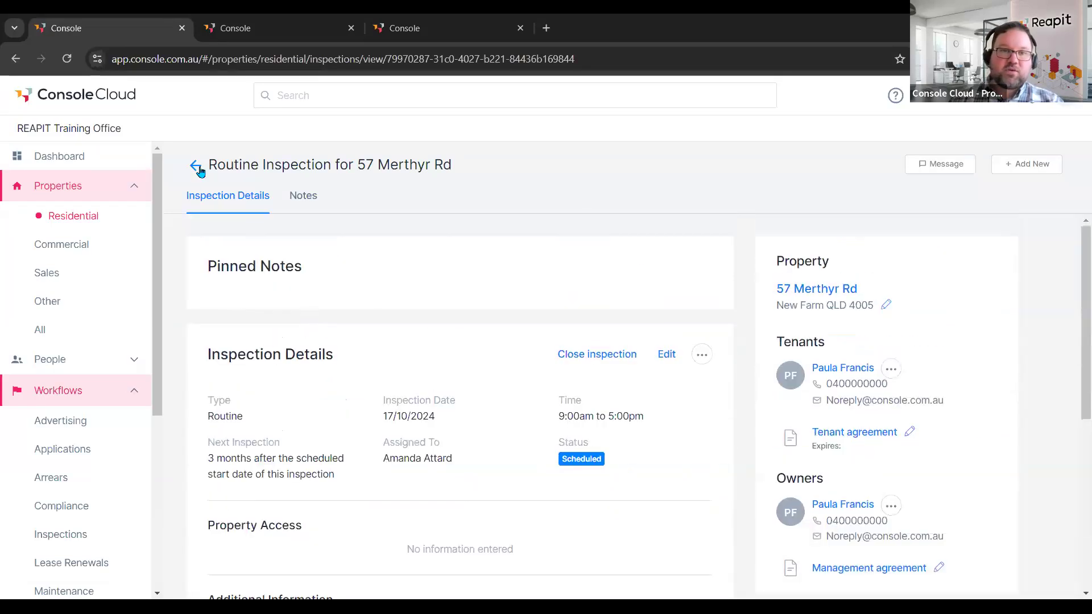
pyautogui.click(195, 165)
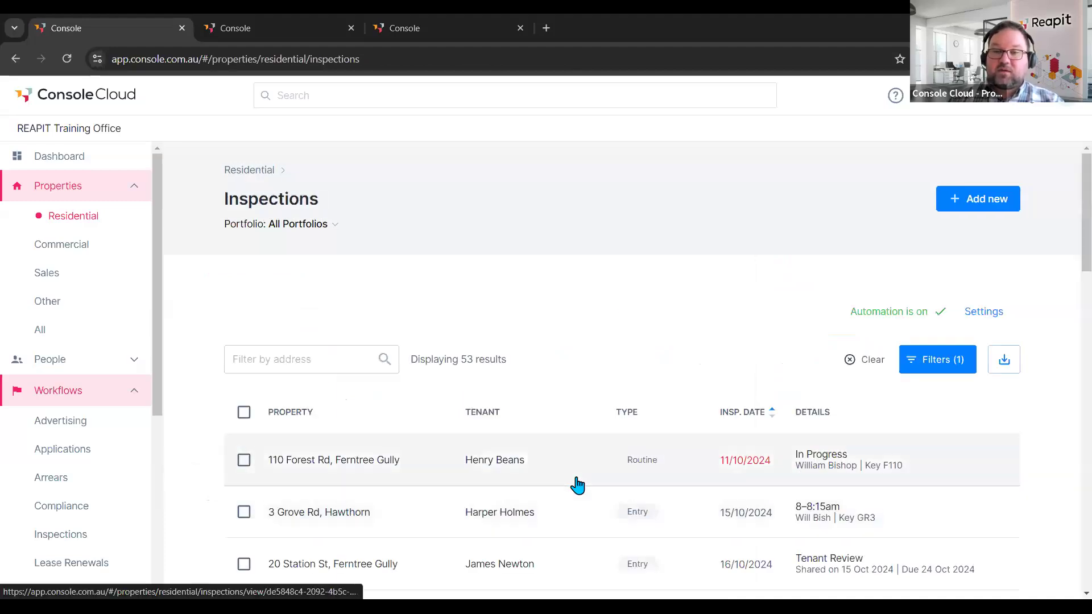
pyautogui.click(471, 462)
pyautogui.scroll(-5, 468, 432)
pyautogui.scroll(-1, 468, 430)
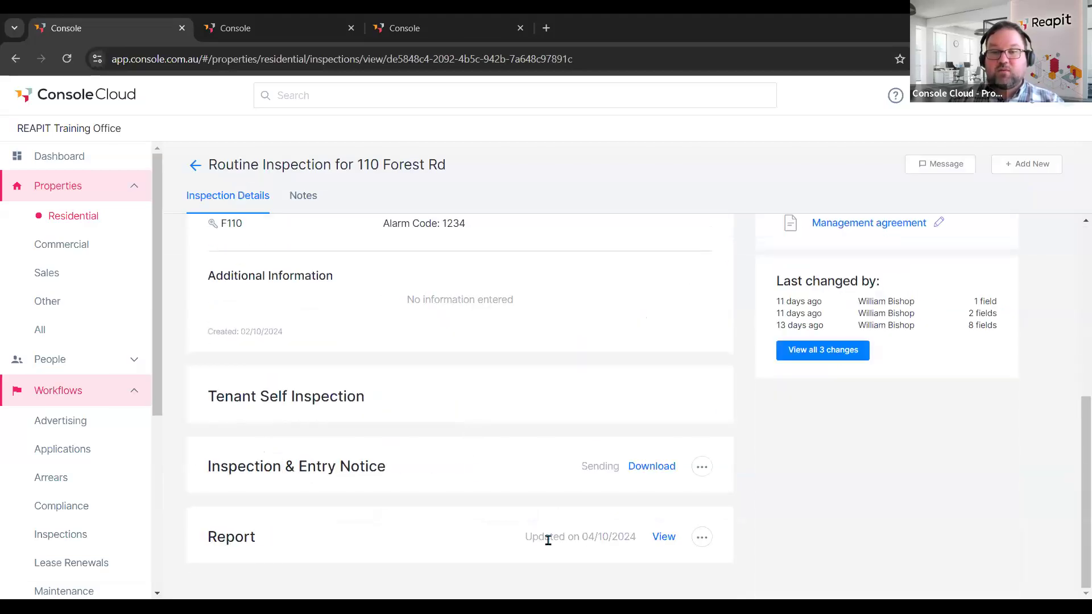
pyautogui.click(663, 538)
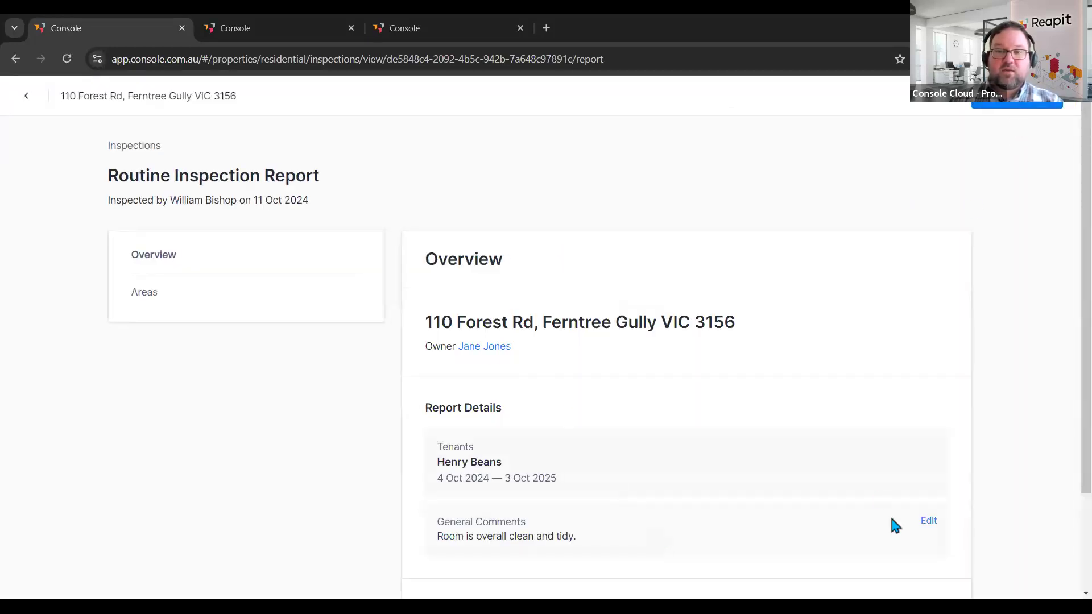
pyautogui.scroll(-2, 889, 487)
pyautogui.scroll(2, 886, 481)
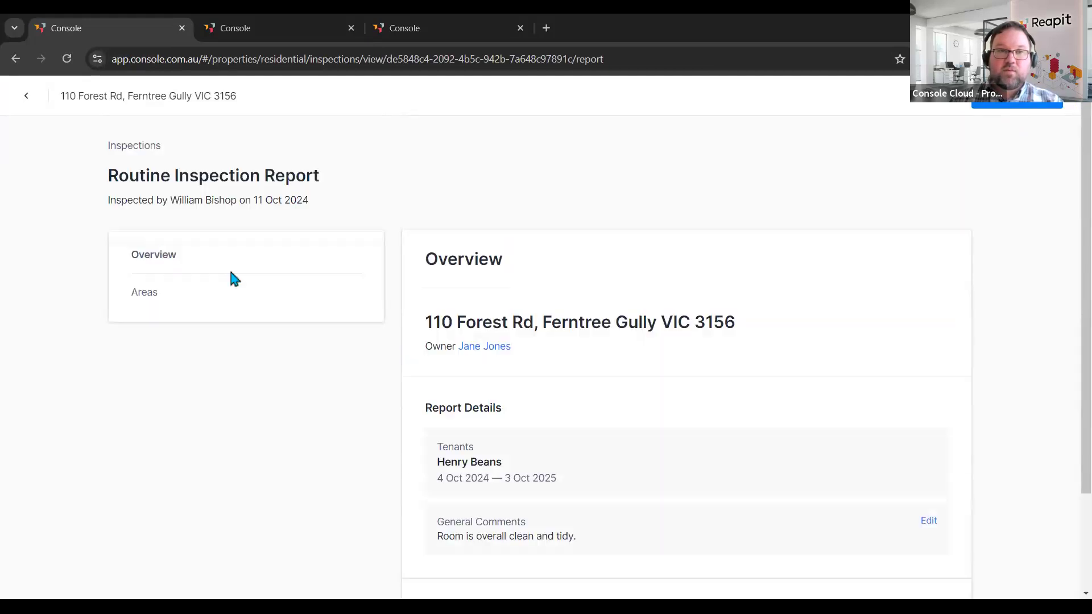
# - Mark the report complete from its Areas section and return to the inspection details
pyautogui.click(148, 297)
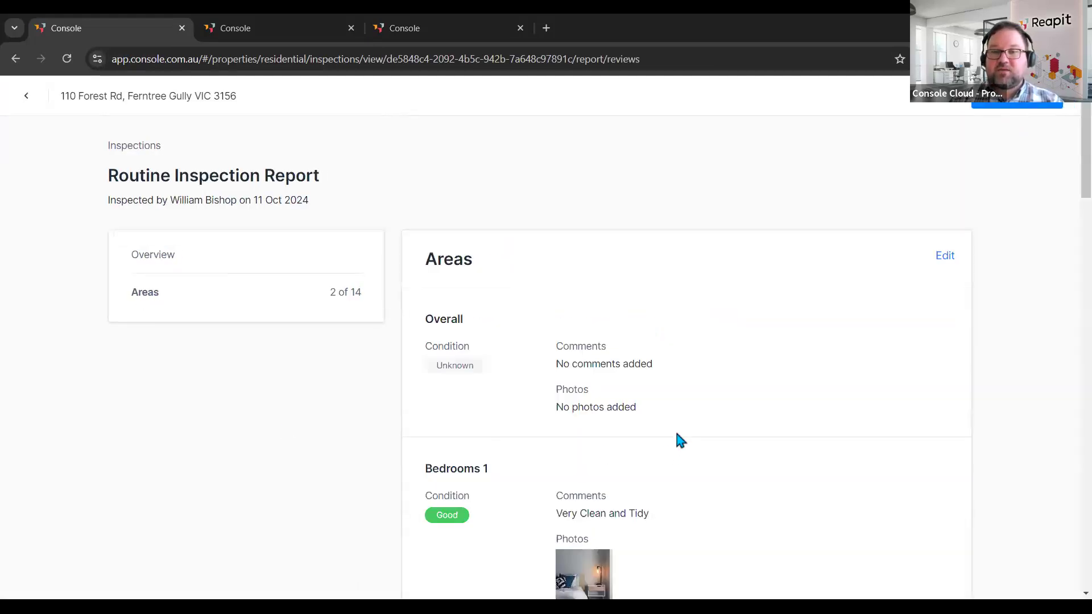
pyautogui.scroll(-5, 674, 438)
pyautogui.scroll(5, 677, 430)
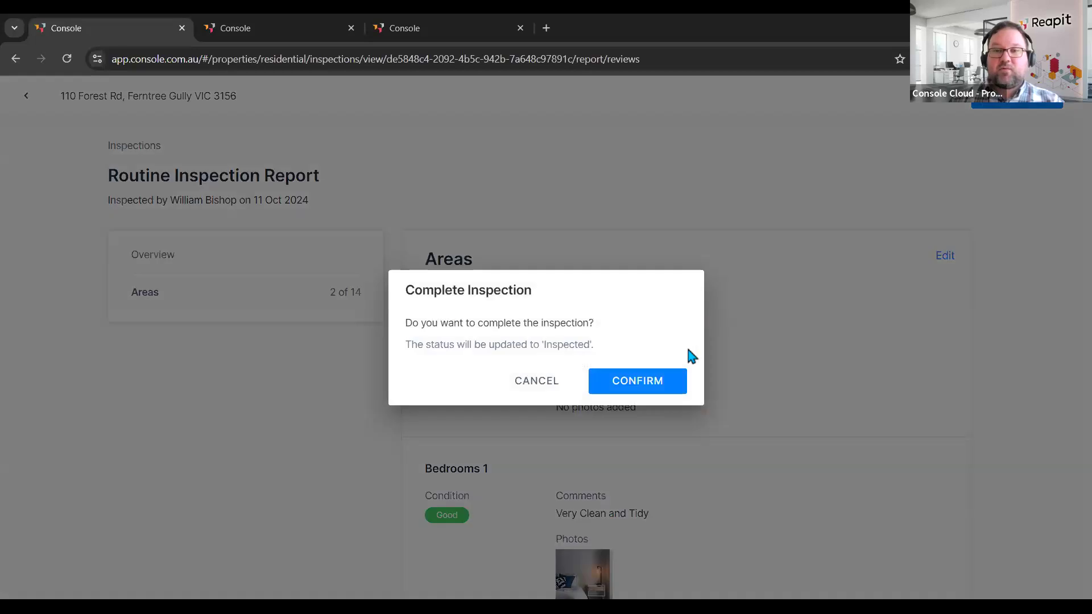
pyautogui.click(658, 390)
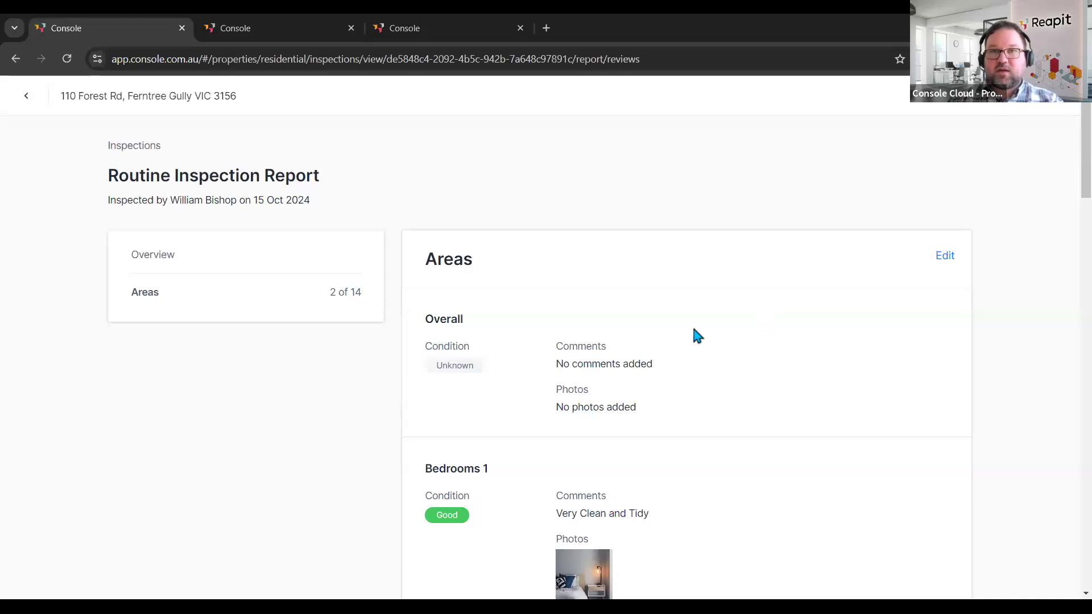
pyautogui.click(28, 100)
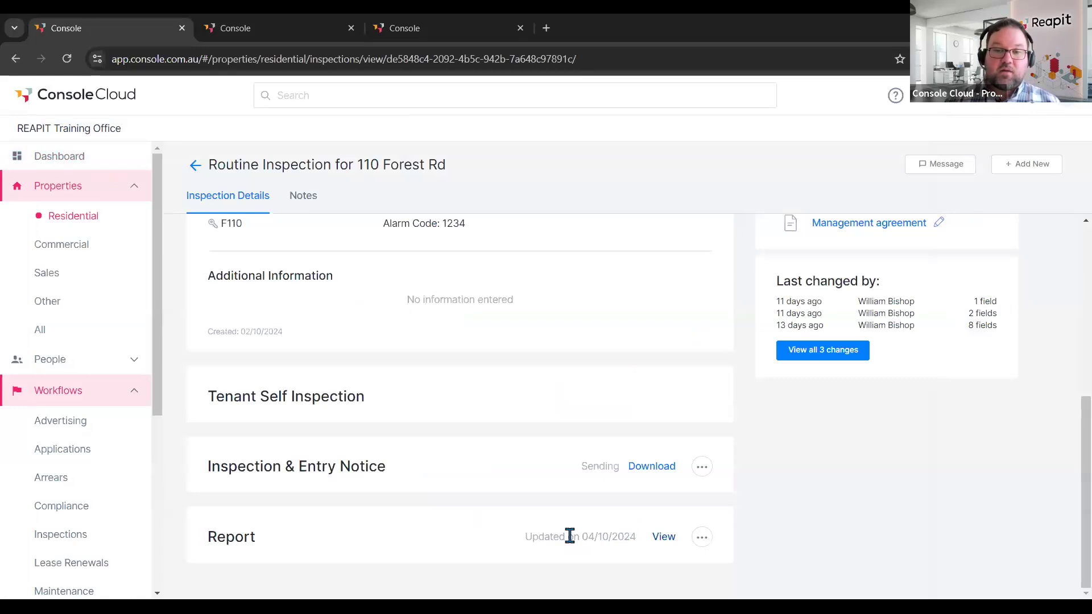
pyautogui.click(704, 537)
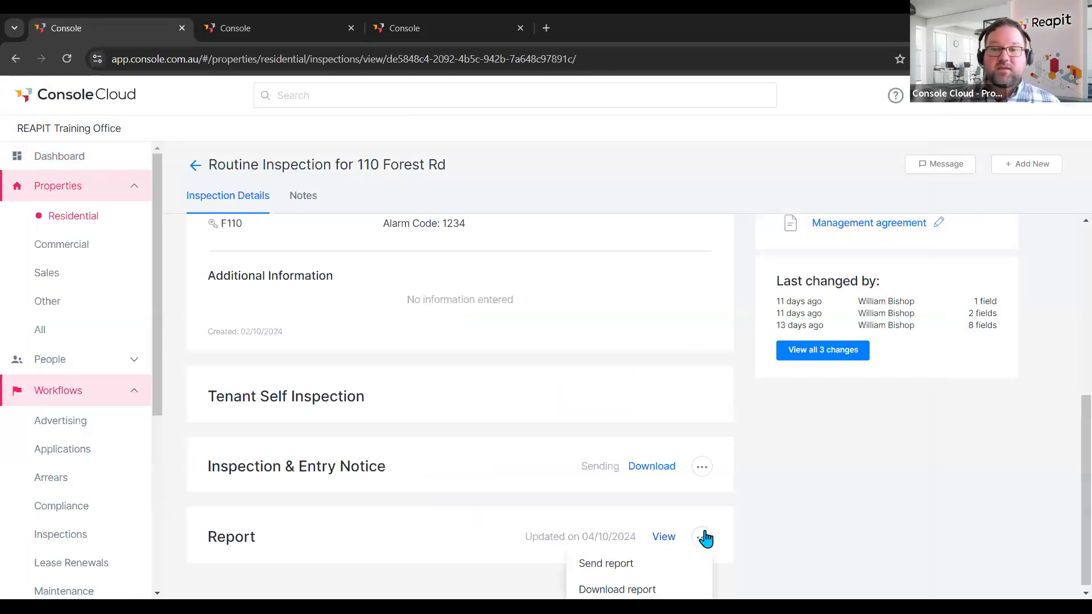
pyautogui.scroll(-1, 617, 566)
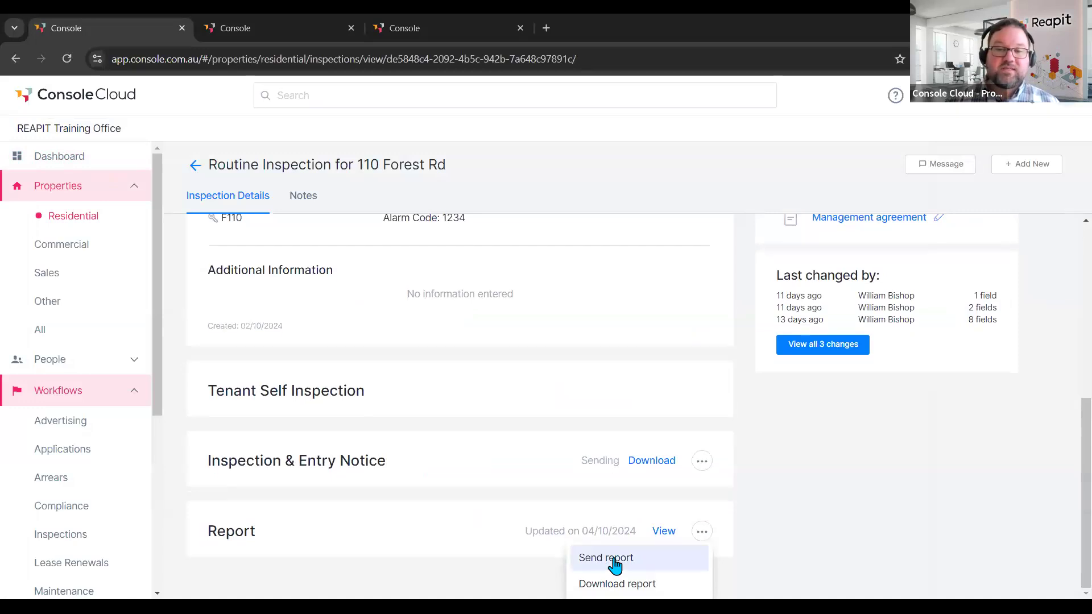
pyautogui.click(602, 557)
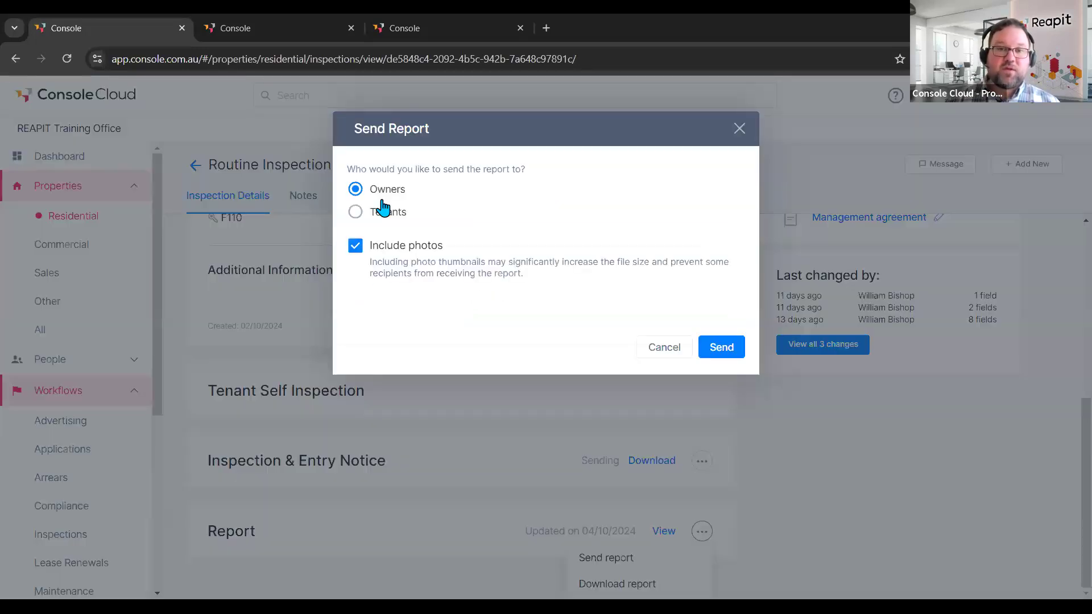
pyautogui.click(732, 355)
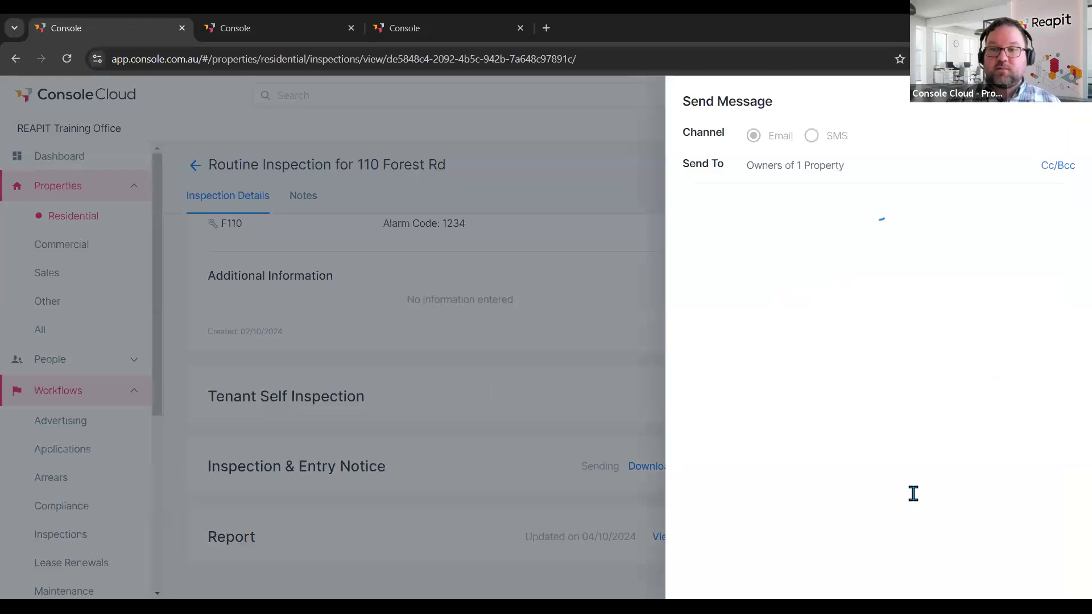
pyautogui.click(1025, 578)
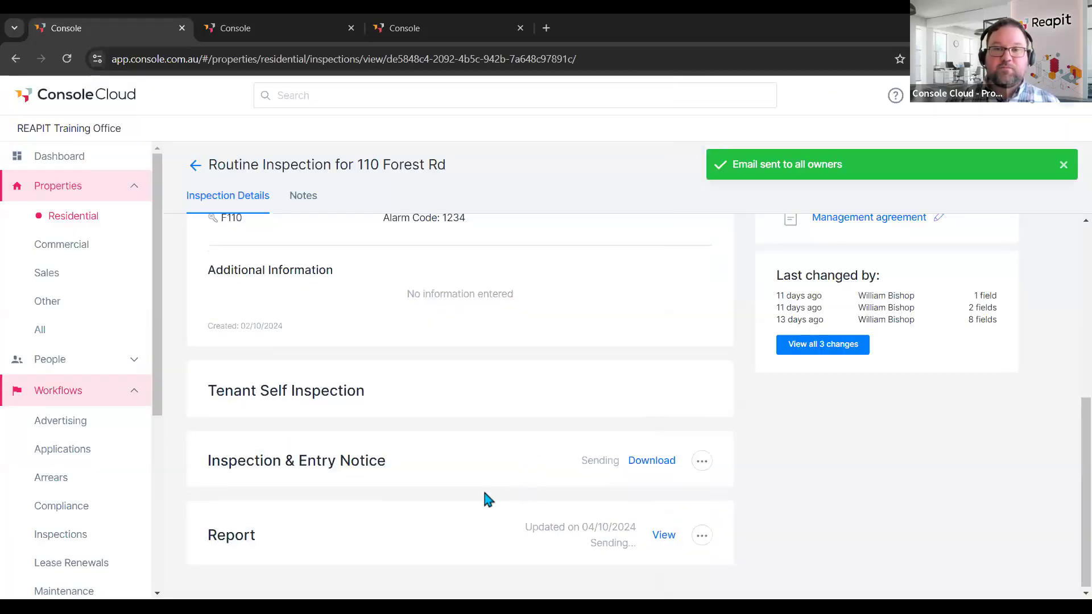
# - Close the inspection with the fee and return to the inspections list
pyautogui.scroll(6, 478, 484)
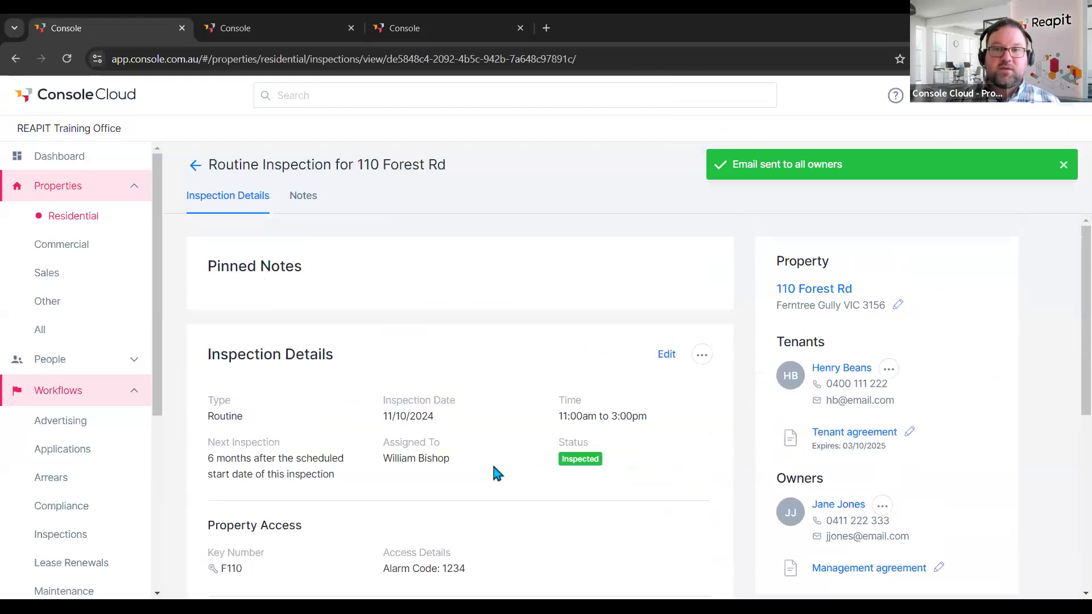
pyautogui.click(703, 354)
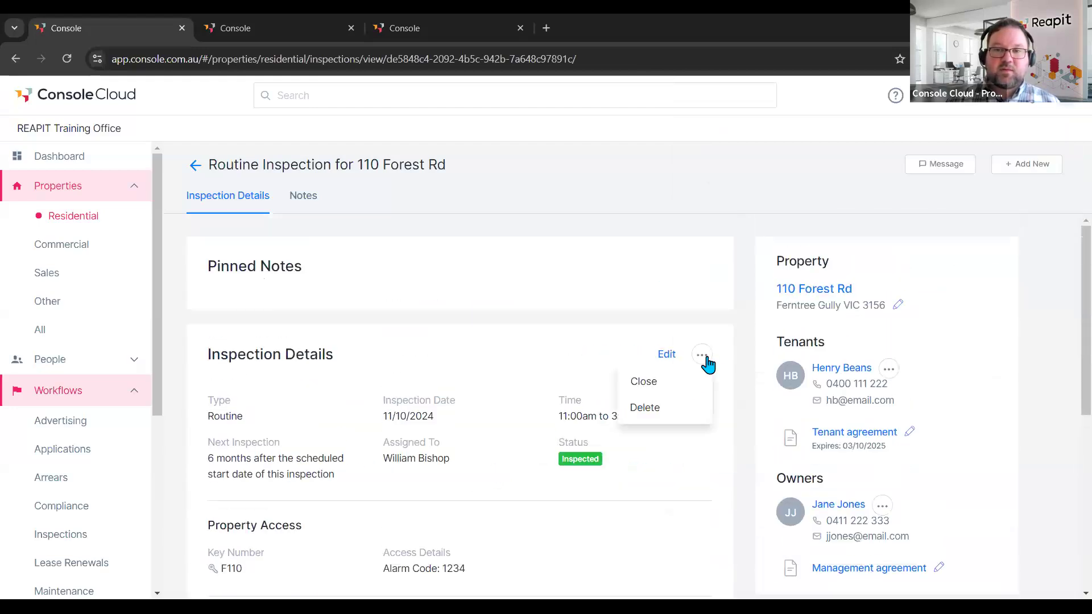
pyautogui.click(656, 387)
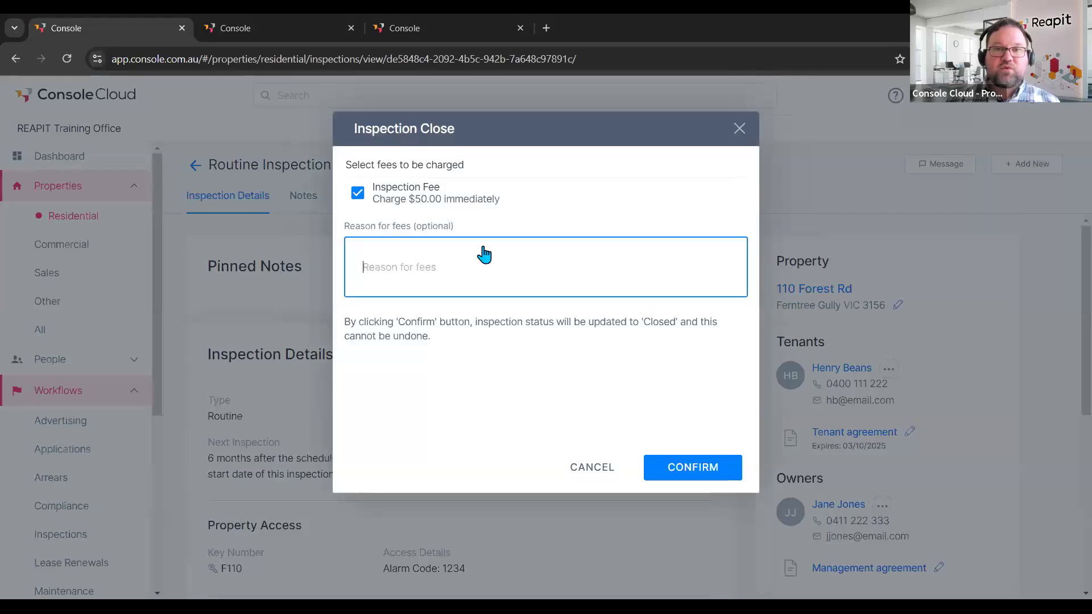
pyautogui.click(684, 465)
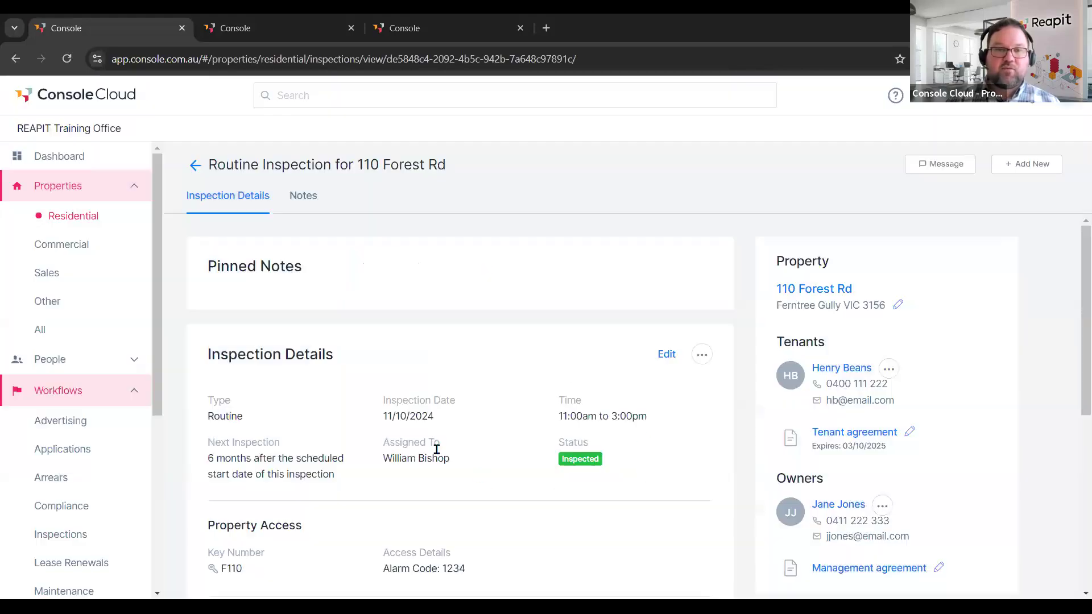
pyautogui.click(195, 166)
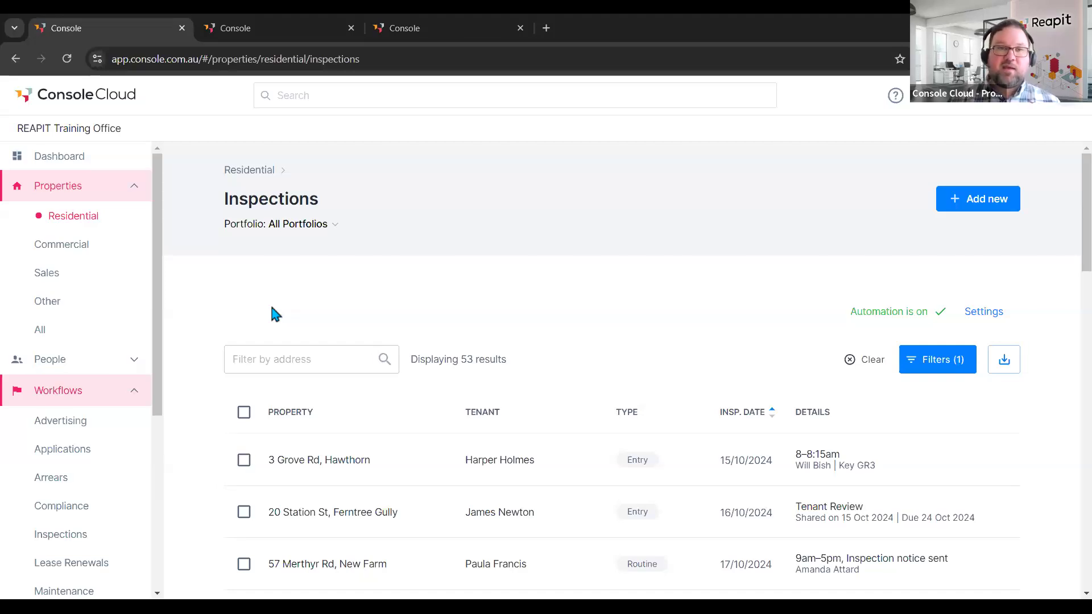
pyautogui.click(71, 224)
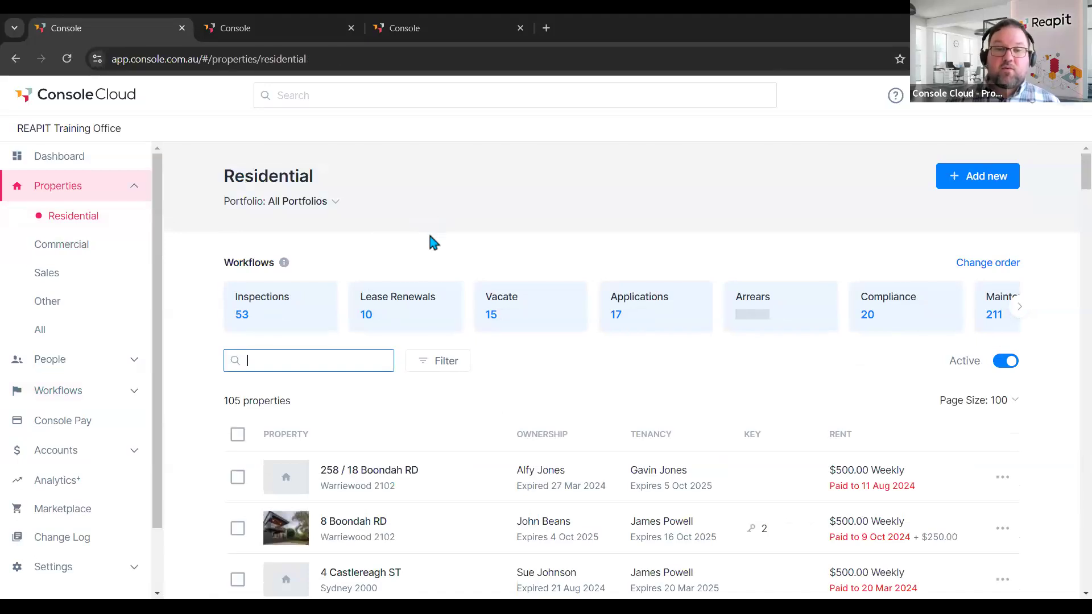
pyautogui.scroll(-2, 430, 233)
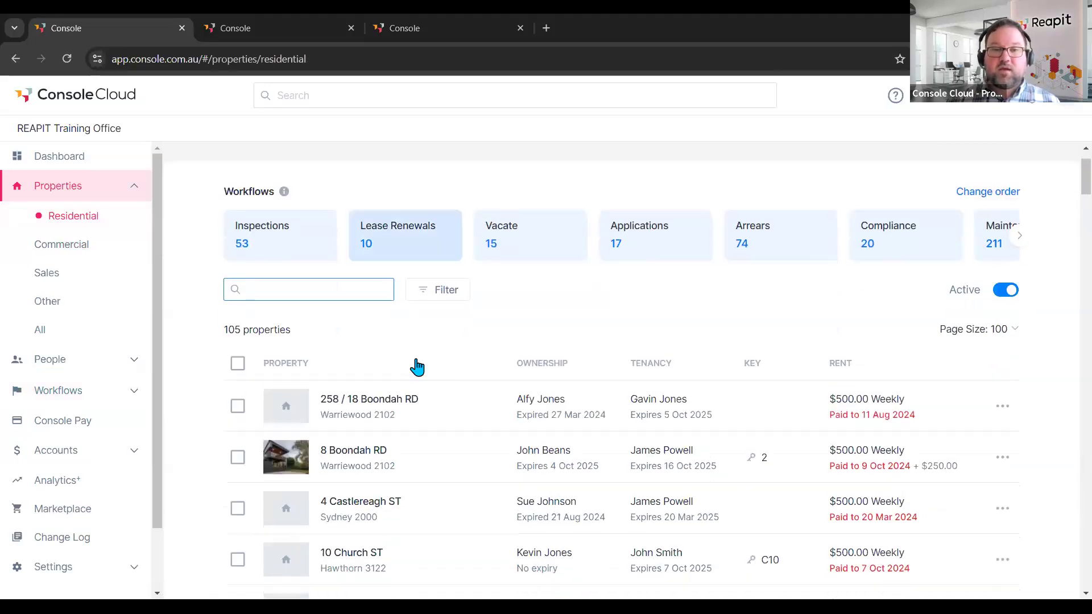
pyautogui.click(373, 403)
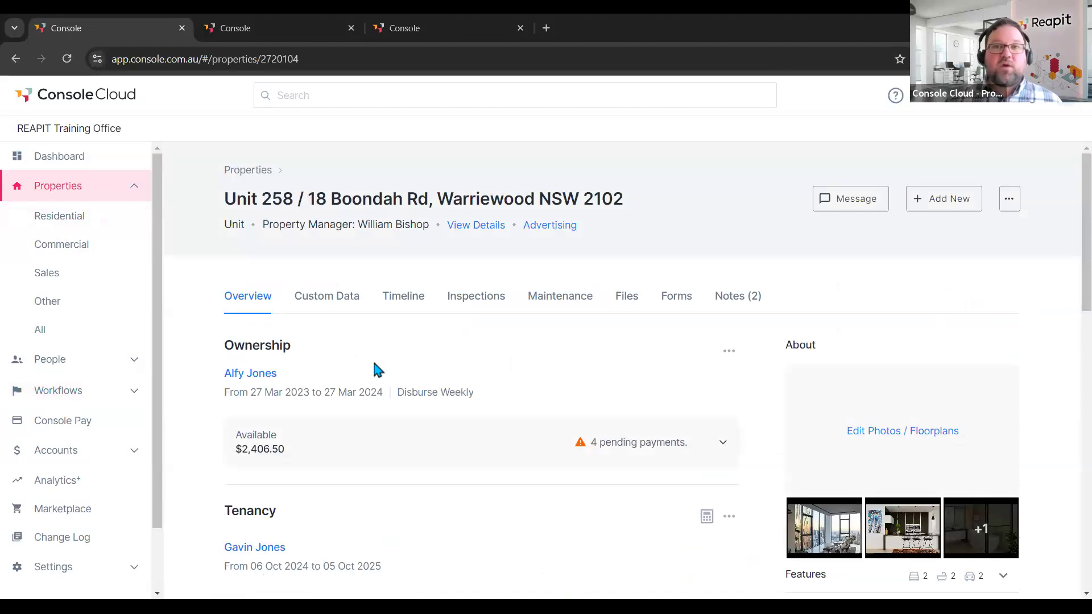
pyautogui.click(476, 298)
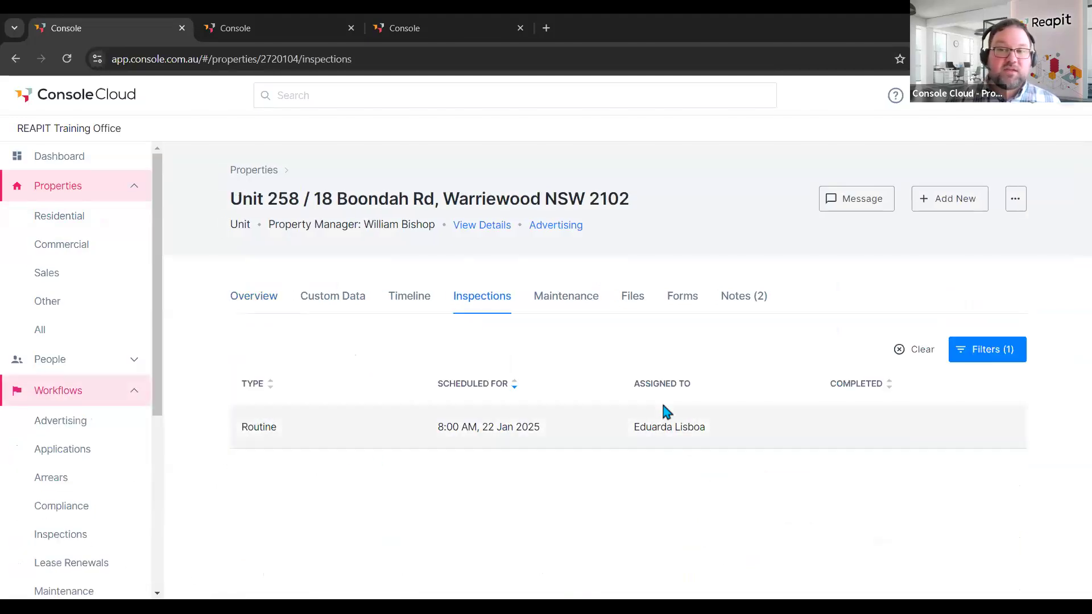
pyautogui.click(917, 350)
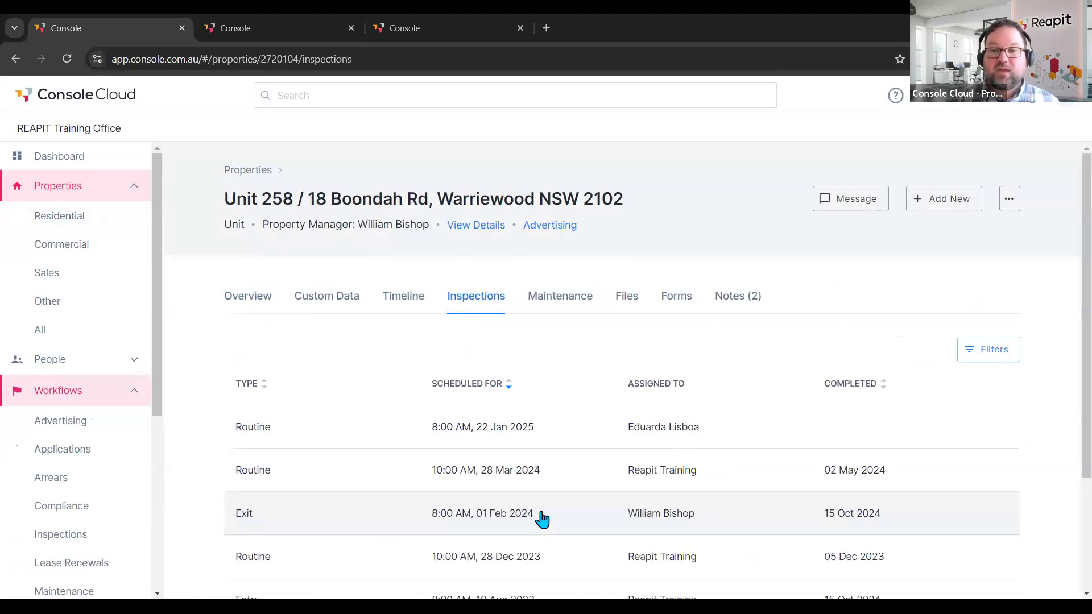
pyautogui.scroll(-2, 537, 518)
pyautogui.scroll(-1, 537, 518)
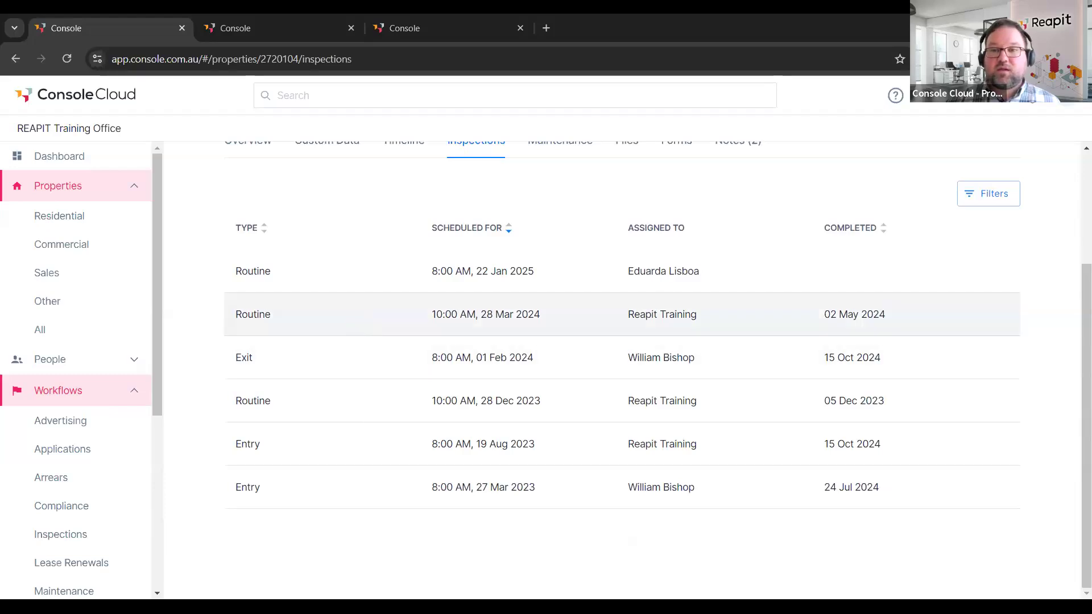
# - Look over the 28 Mar 2024 routine inspection, then list all six inspections again
pyautogui.click(357, 316)
pyautogui.scroll(-5, 327, 532)
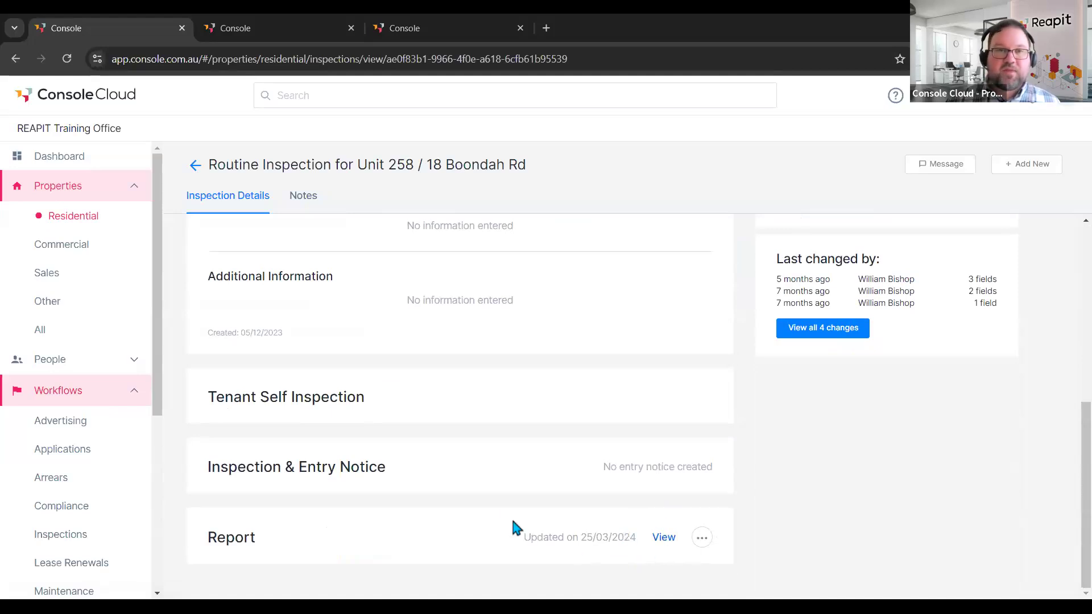
pyautogui.scroll(5, 500, 495)
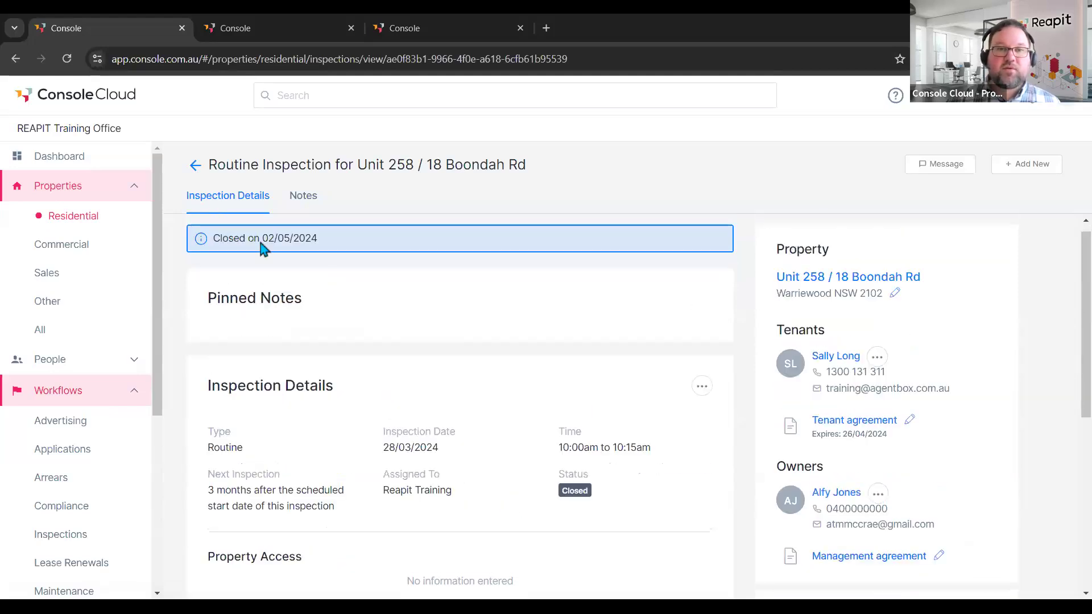
pyautogui.click(195, 166)
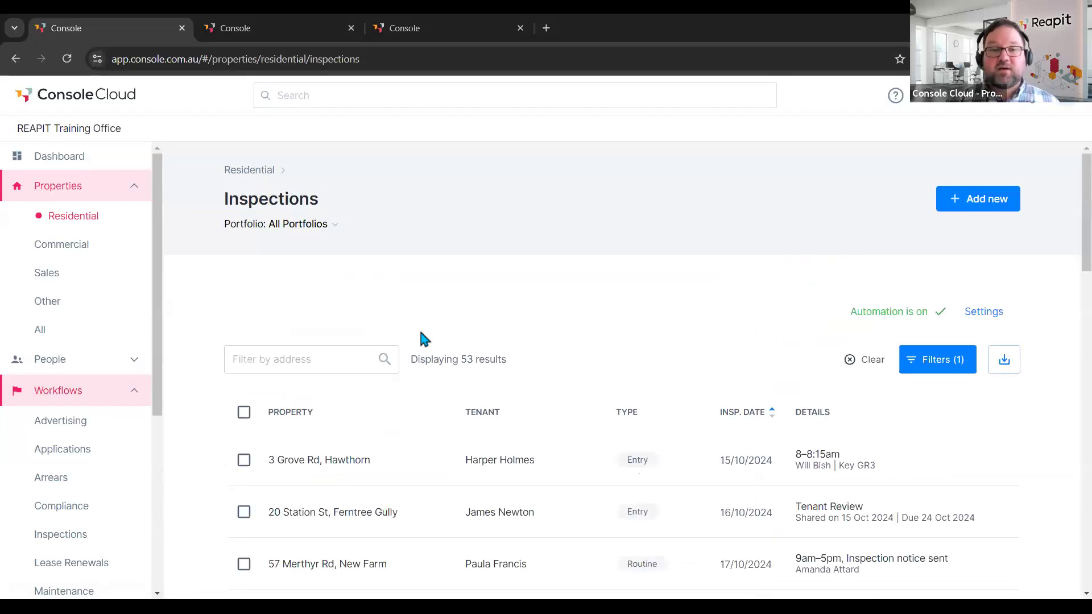
pyautogui.scroll(-3, 592, 361)
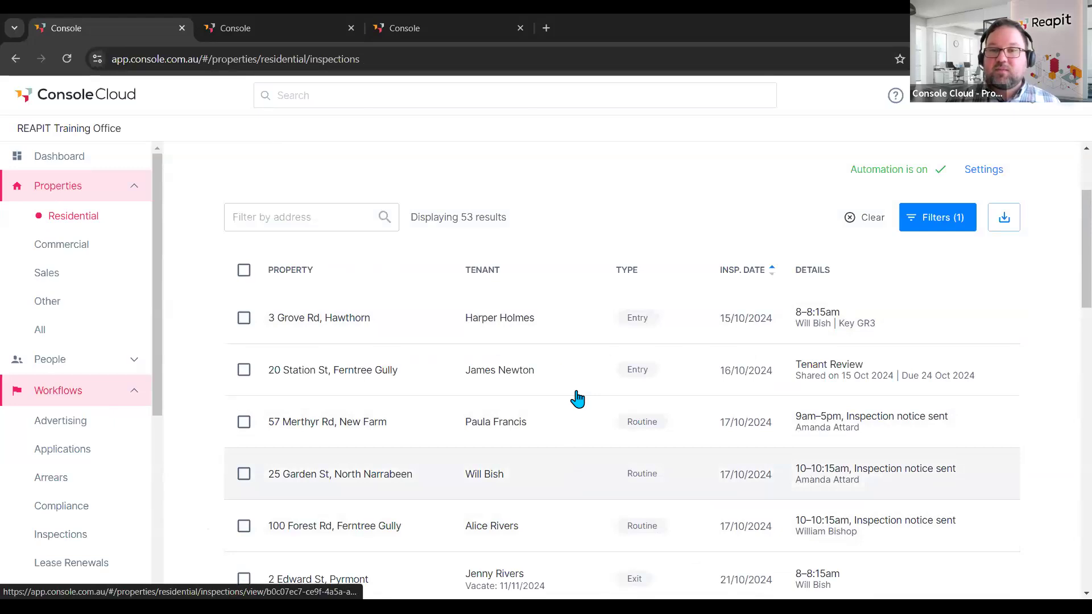
pyautogui.scroll(3, 524, 274)
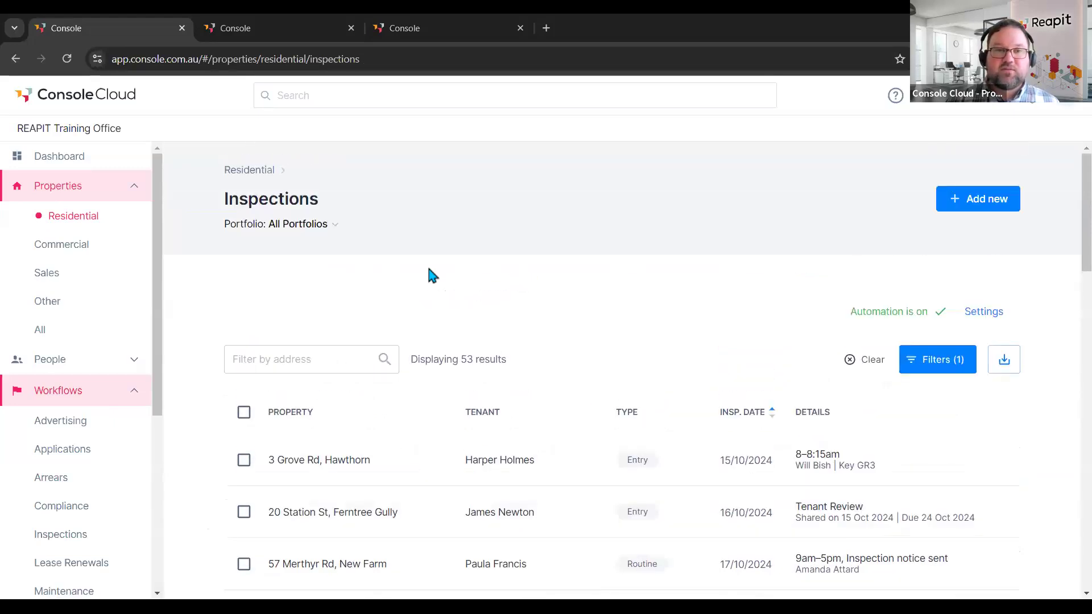
pyautogui.click(436, 252)
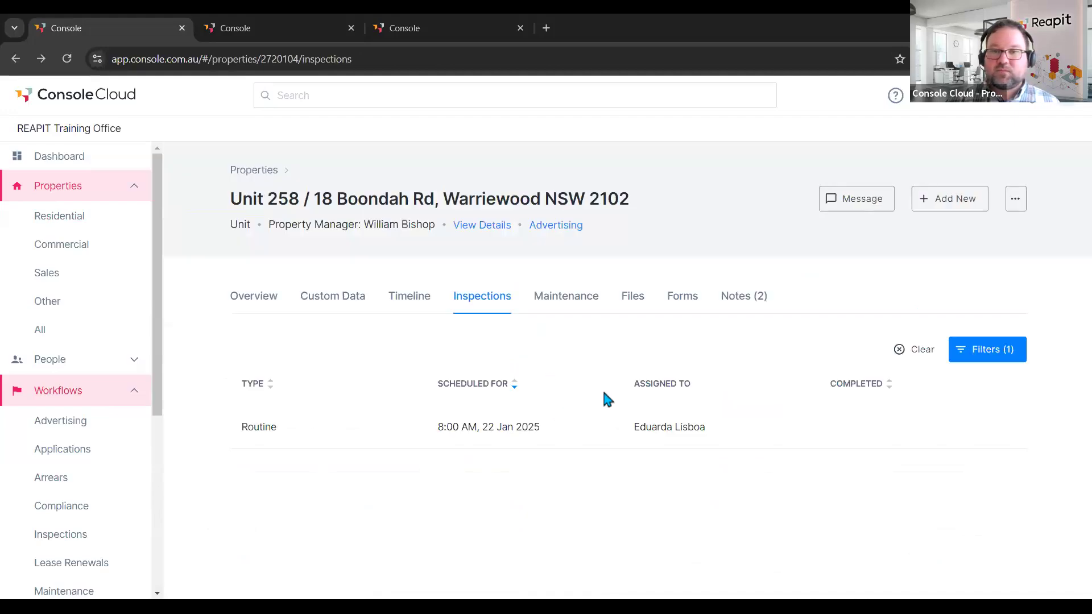
pyautogui.click(914, 355)
pyautogui.scroll(-3, 374, 376)
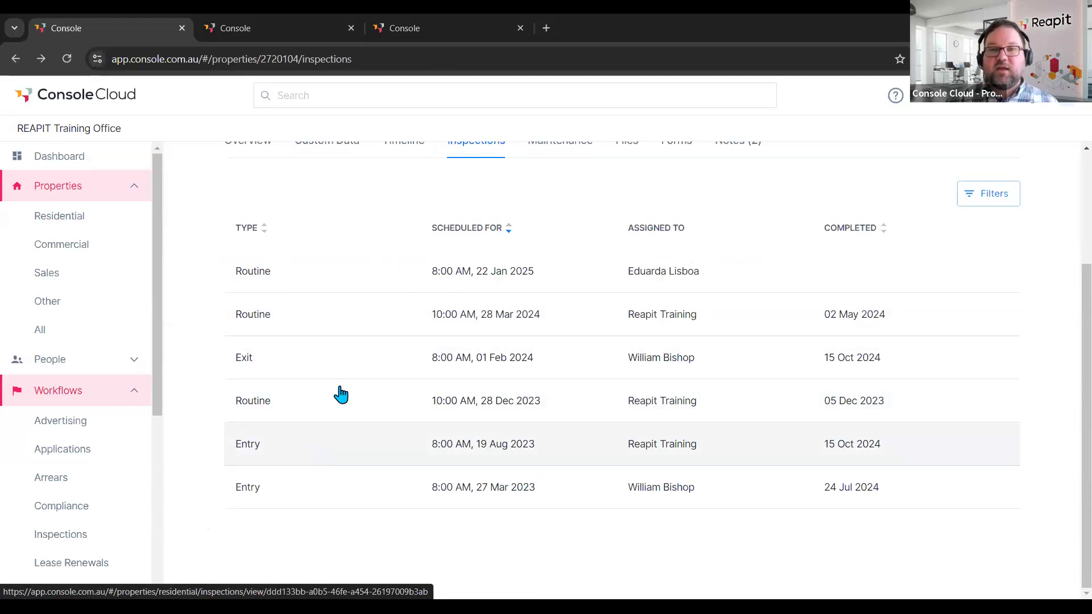
pyautogui.scroll(3, 311, 188)
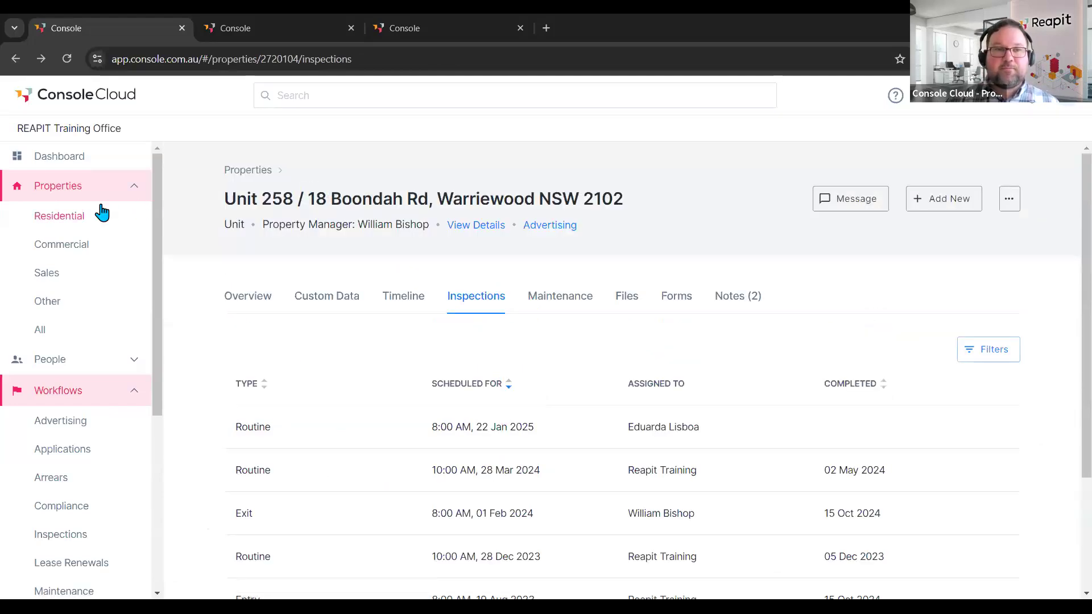
# - Go to the Console Cloud Dashboard, then switch to the PowerPoint Recap slide
pyautogui.click(62, 159)
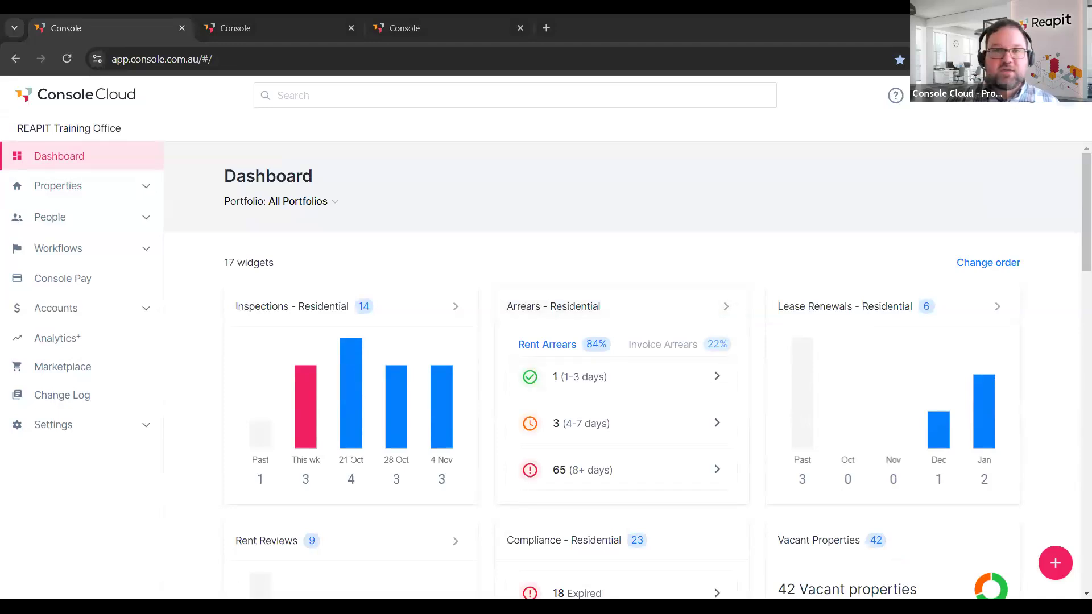
pyautogui.hotkey('alt', 'Tab')
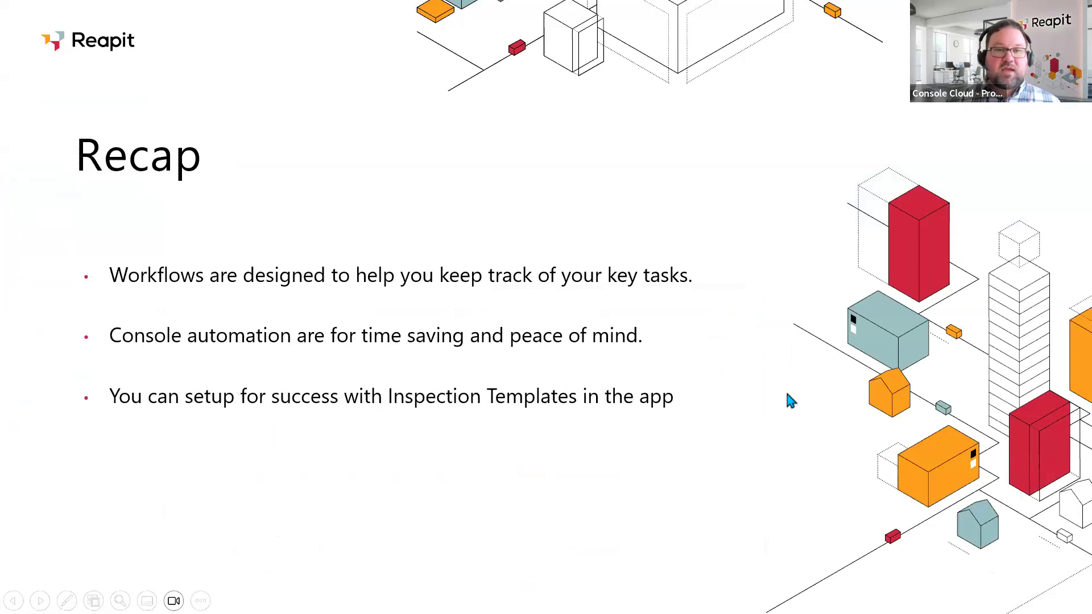